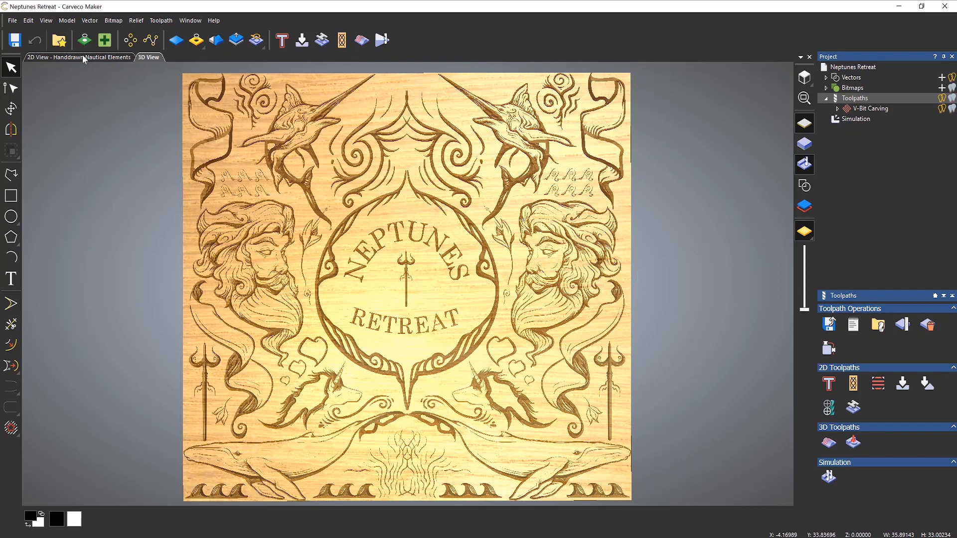
- Close the Neptunes Retreat model without saving, then switch to the nautical artwork folder
click(11, 20)
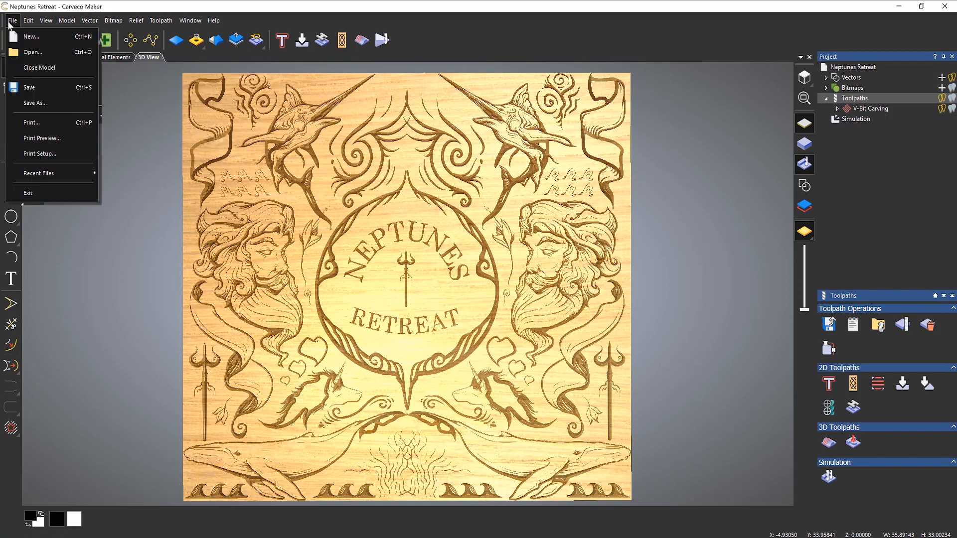
click(30, 68)
click(482, 296)
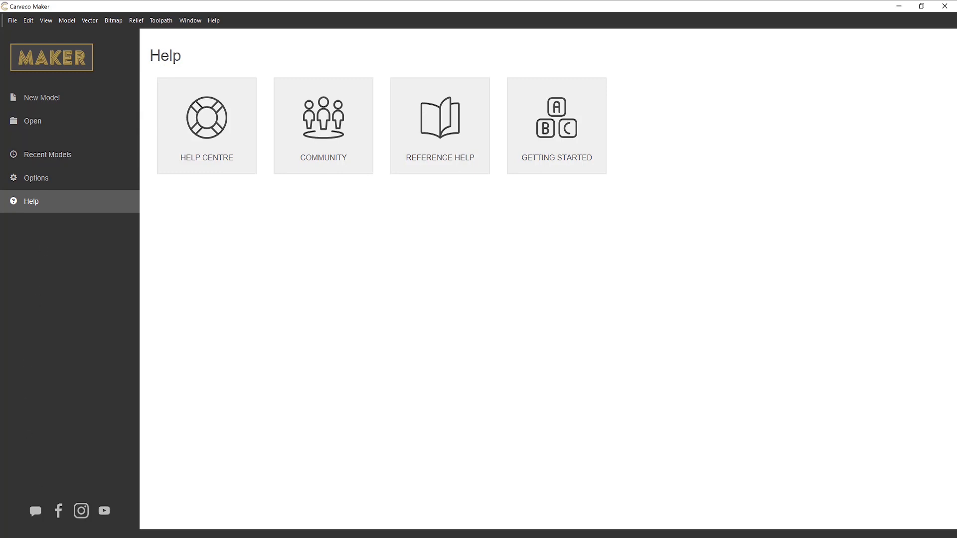
key(alt+Tab)
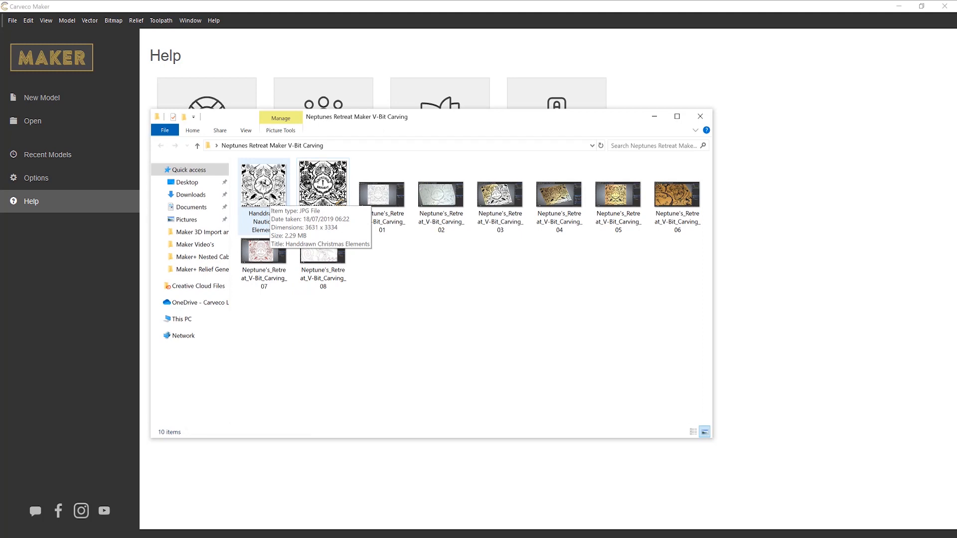
double_click(269, 193)
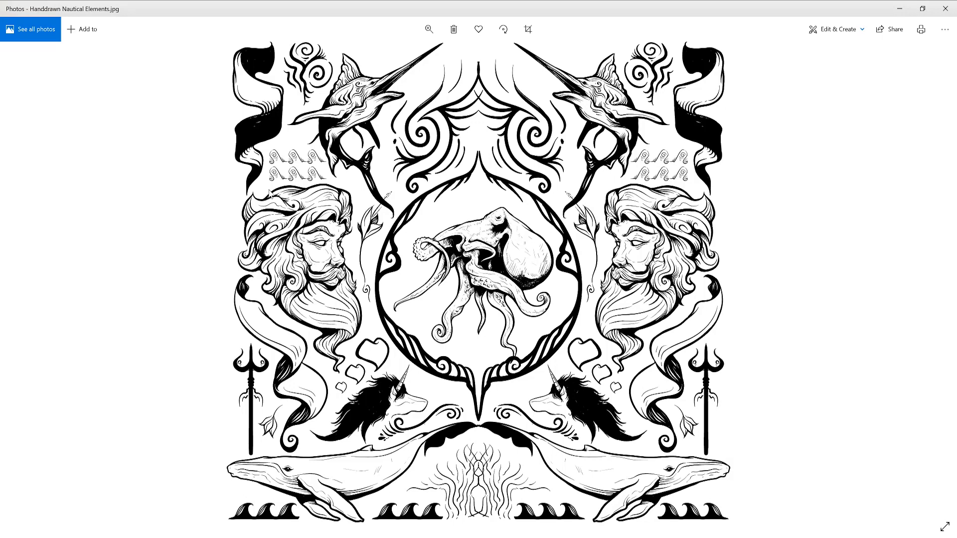
click(946, 10)
- Drag the Handdrawn Nautical Elements image into Carveco Maker and minimize File Explorer
drag(263, 192, 836, 243)
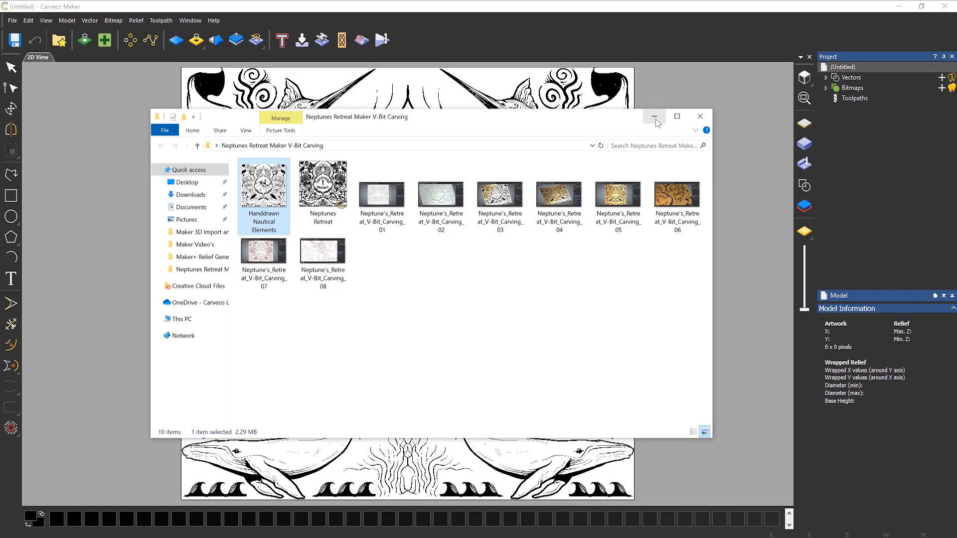
click(655, 117)
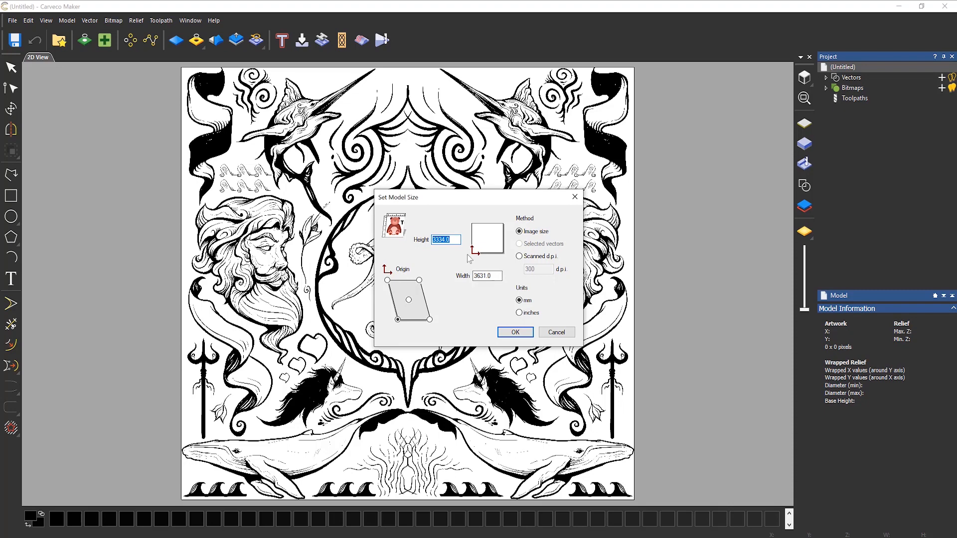
- Set the model size in inches to Height 36 with the origin at bottom-left
text(3000)
click(521, 312)
drag(460, 239, 341, 236)
key(BackSpace)
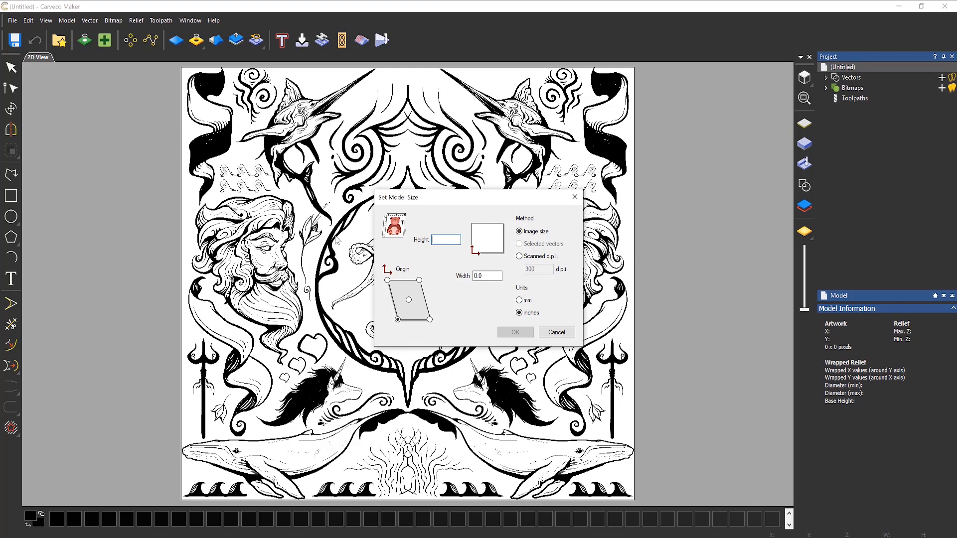
text(36)
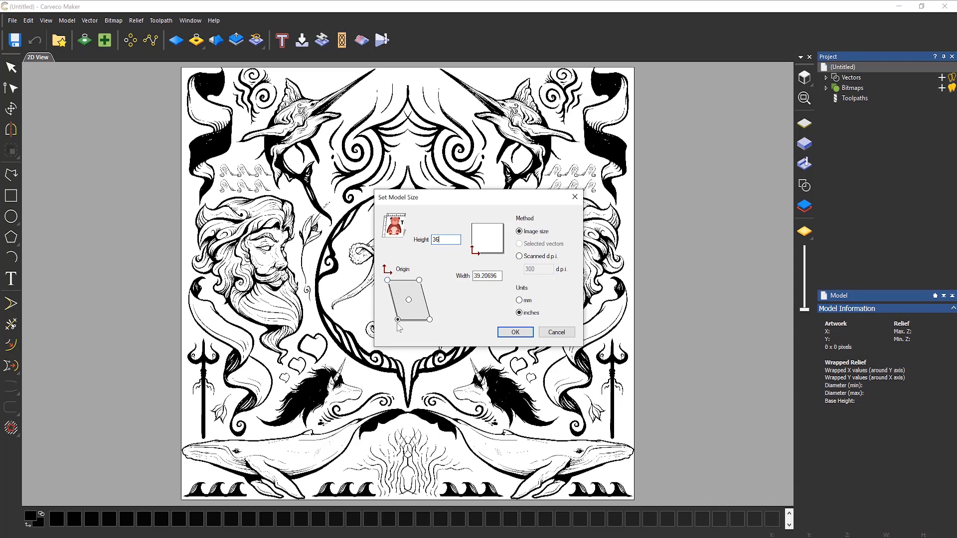
click(387, 280)
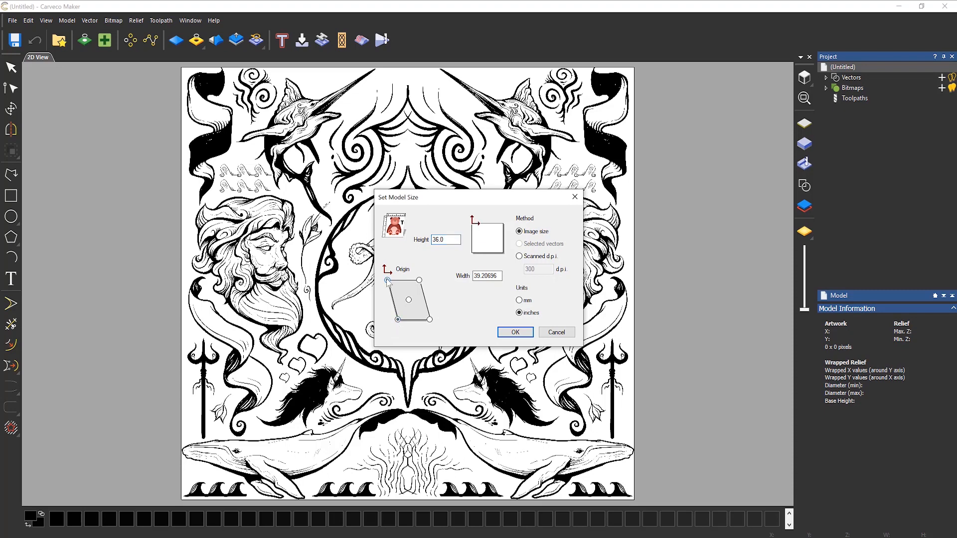
click(419, 280)
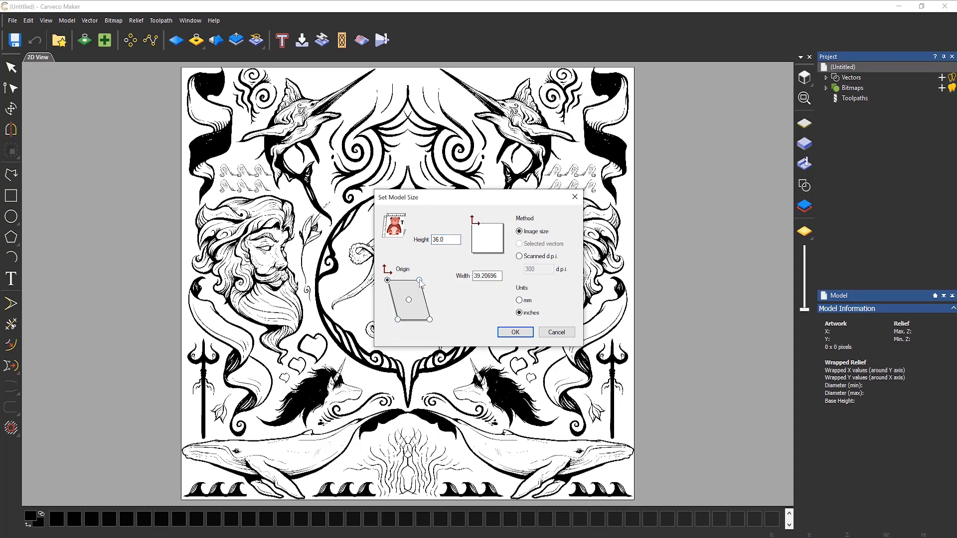
click(429, 319)
click(408, 299)
click(398, 319)
click(514, 332)
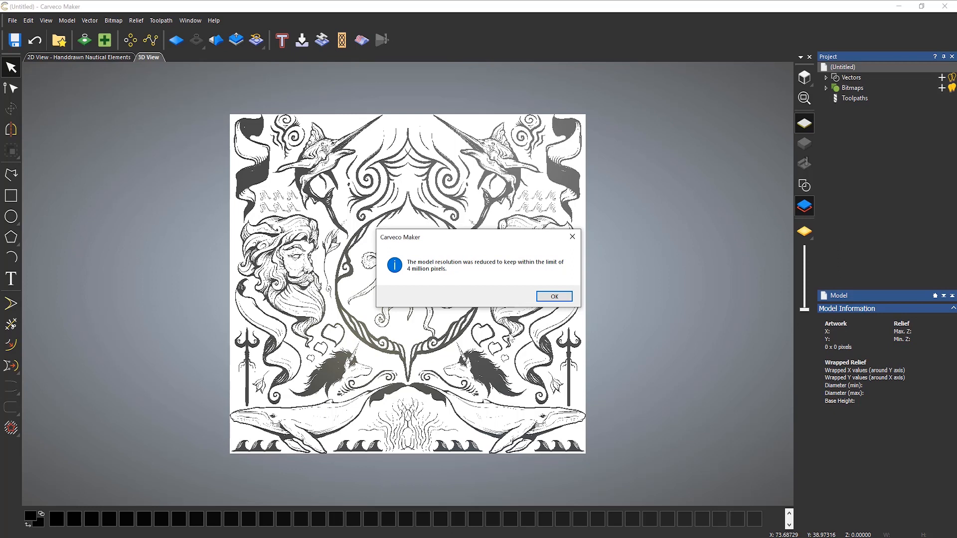
- Accept the resolution reduction, giving a 39.21 × 36-inch, 2086 × 1916-pixel model
click(550, 297)
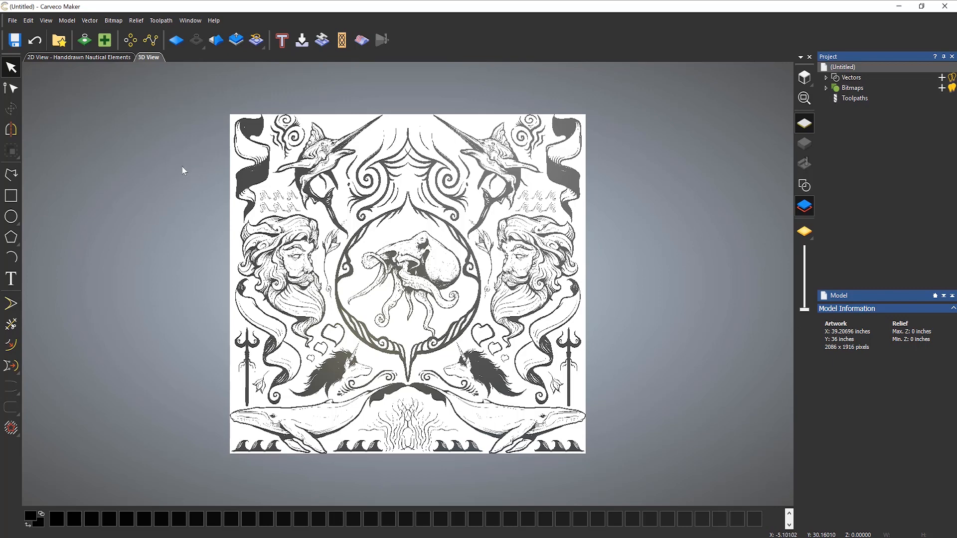
- Switch to the 2D view, zoom into the beard's black-and-white pixels, then zoom out and pan
click(88, 59)
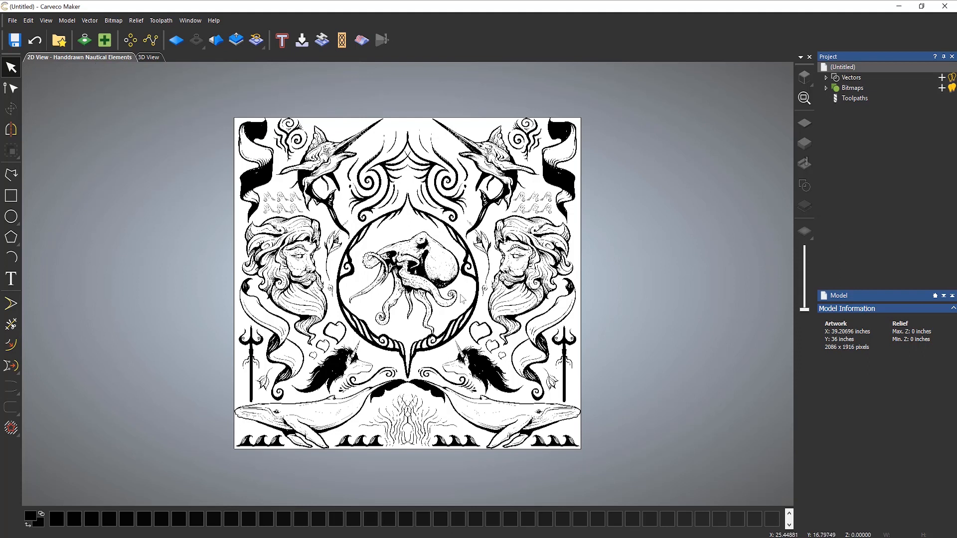
scroll(529, 269, up, 4)
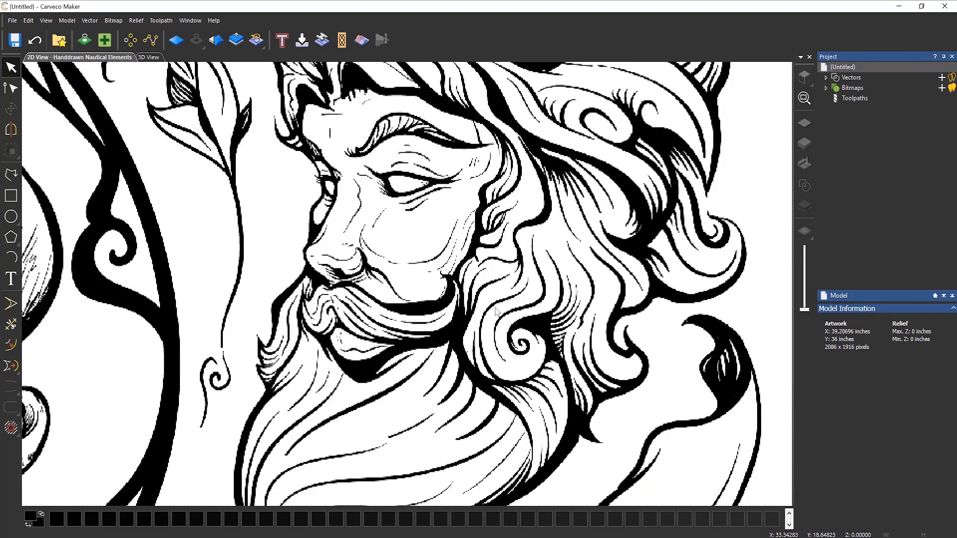
scroll(453, 334, up, 3)
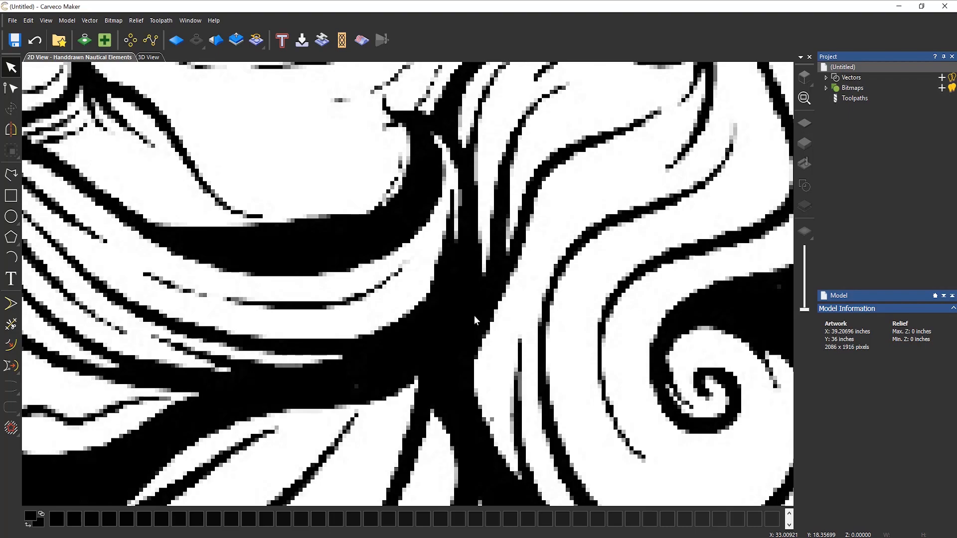
scroll(460, 304, down, 4)
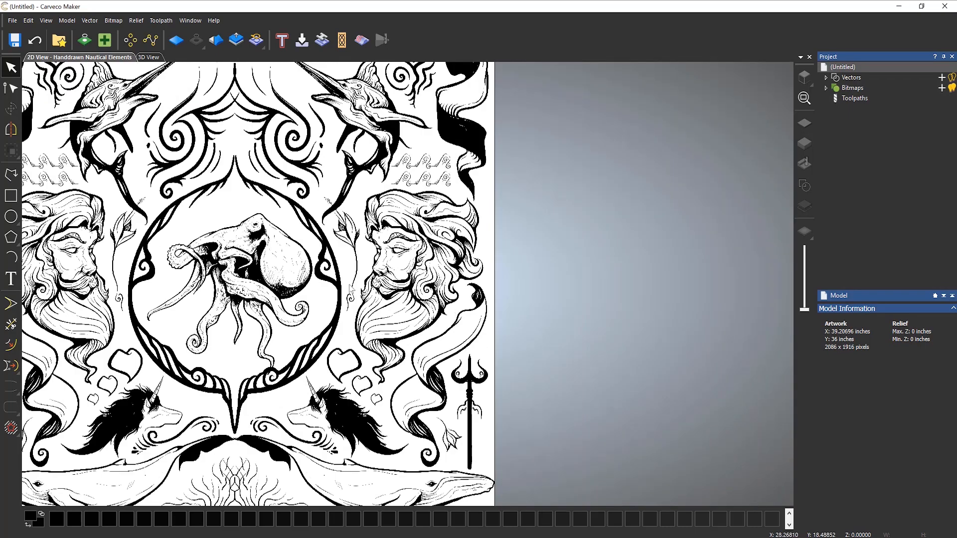
middle_drag(349, 284, 526, 305)
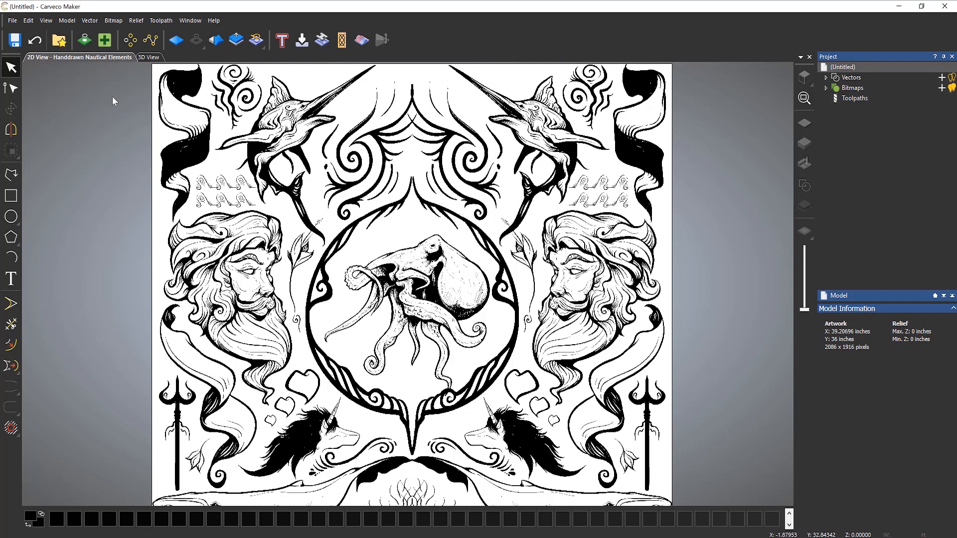
- Open Bitmap to Vector and check the colour palette, speckle size 2 and smoothness 75%
click(84, 41)
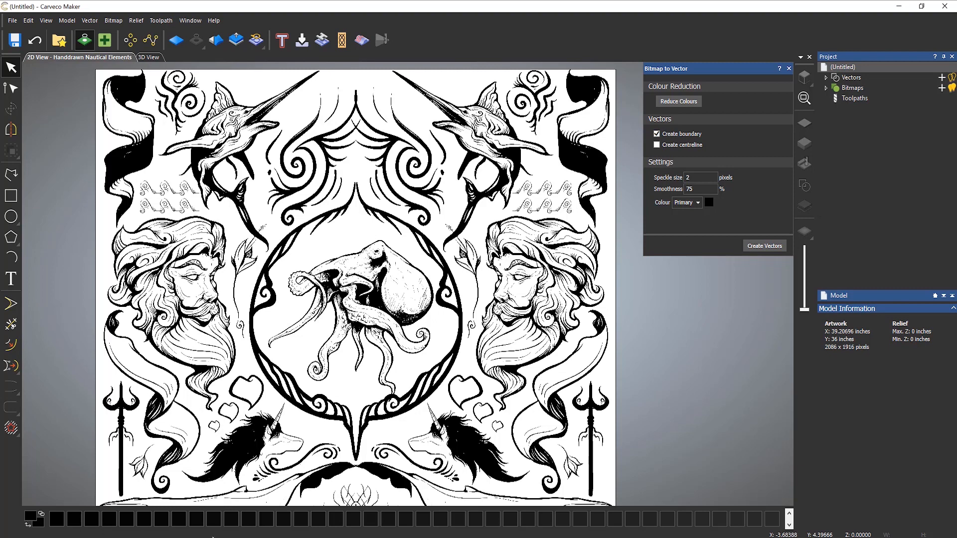
click(788, 525)
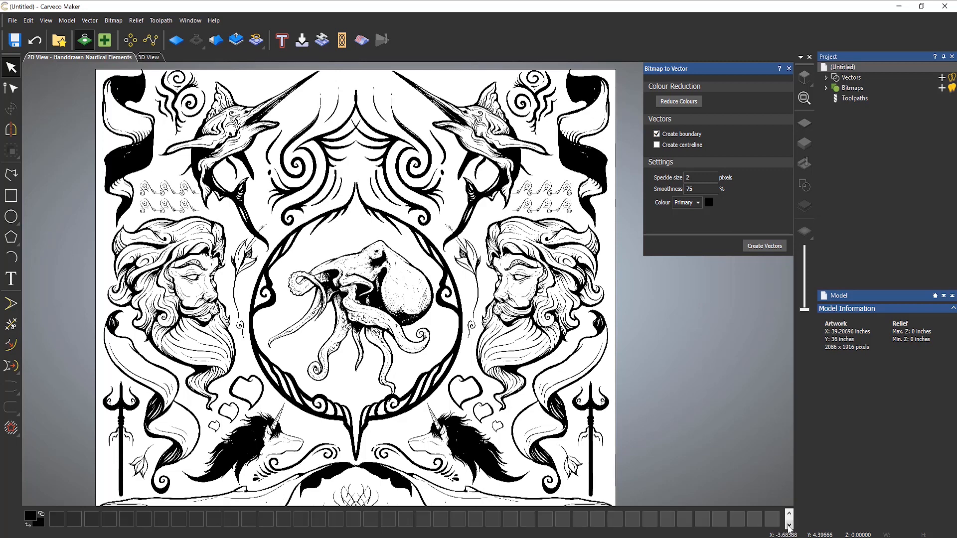
click(788, 525)
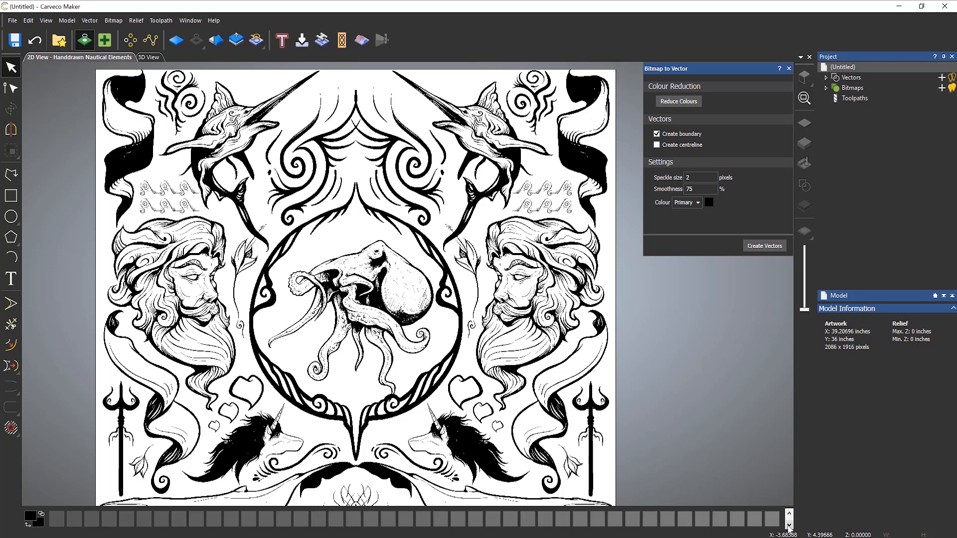
click(788, 525)
click(788, 525)
click(788, 525)
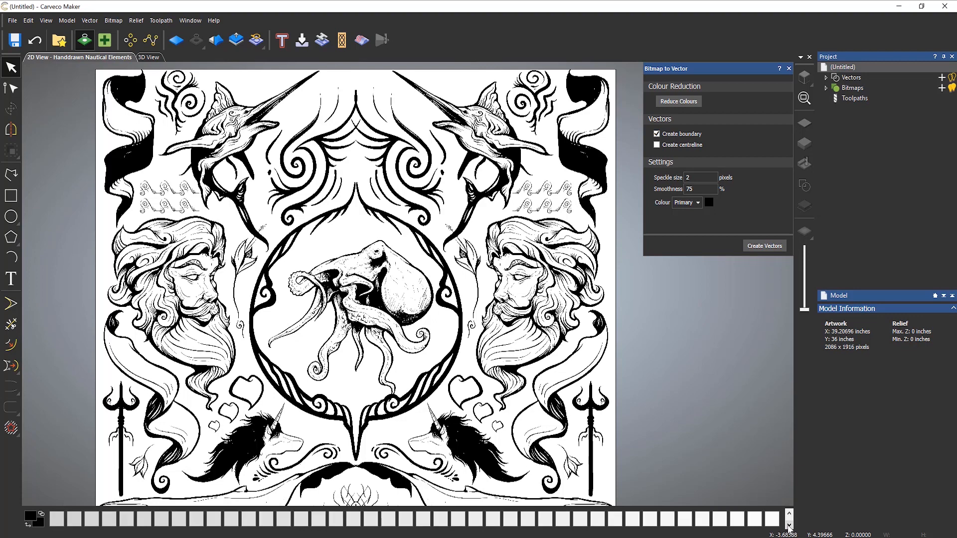
click(788, 525)
click(788, 513)
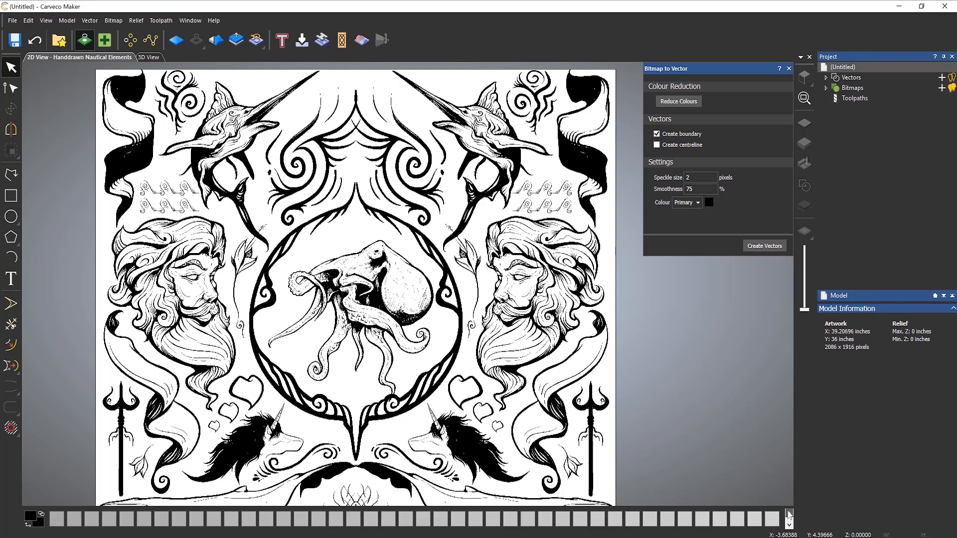
click(788, 513)
click(788, 513)
click(788, 513)
click(788, 514)
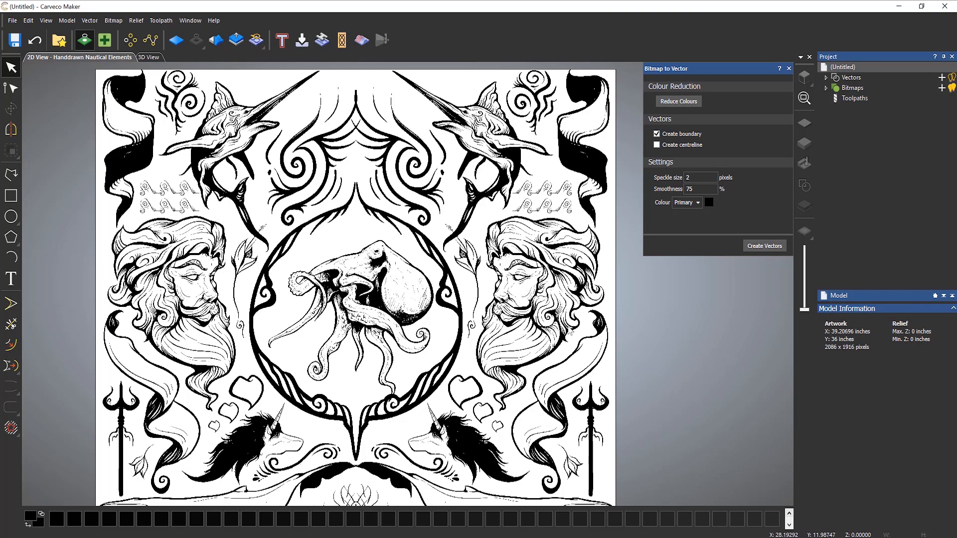
click(687, 179)
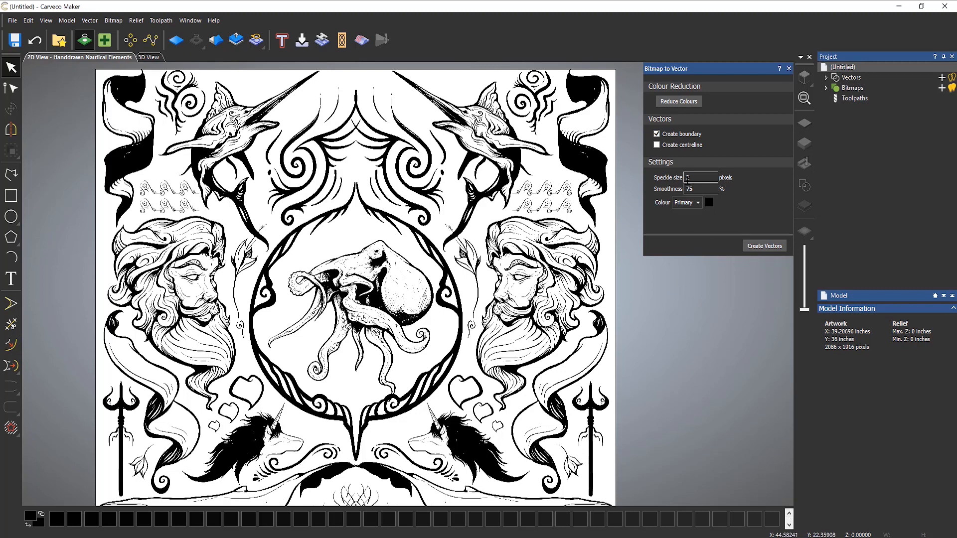
- Create boundary vectors at speckle 2 and smoothness 75, fading the bitmap to inspect them
click(762, 249)
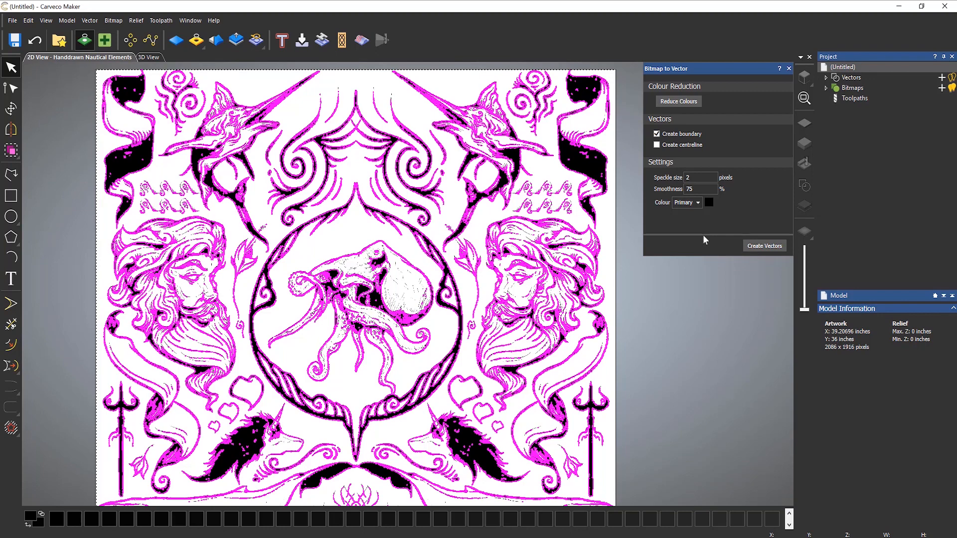
scroll(486, 260, up, 2)
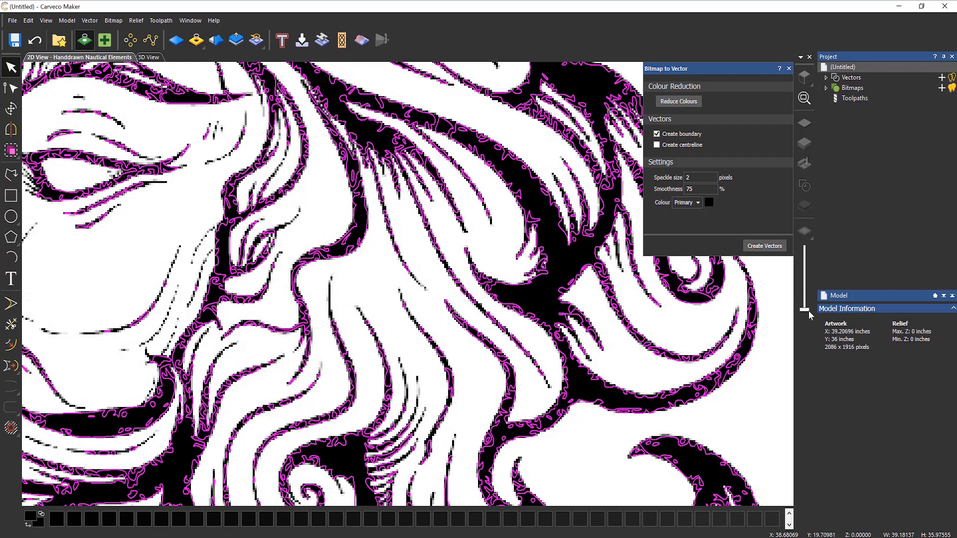
drag(809, 310, 811, 250)
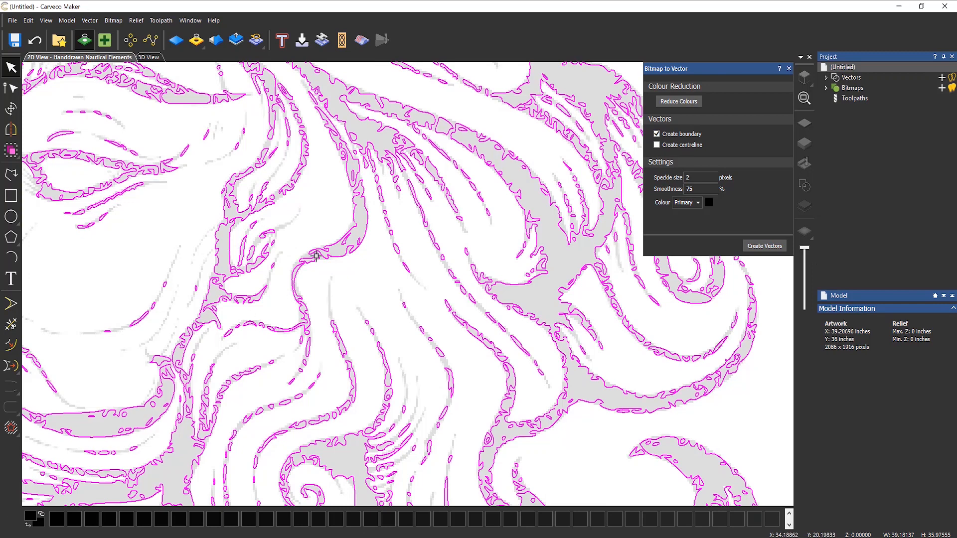
scroll(316, 261, down, 2)
scroll(316, 261, down, 5)
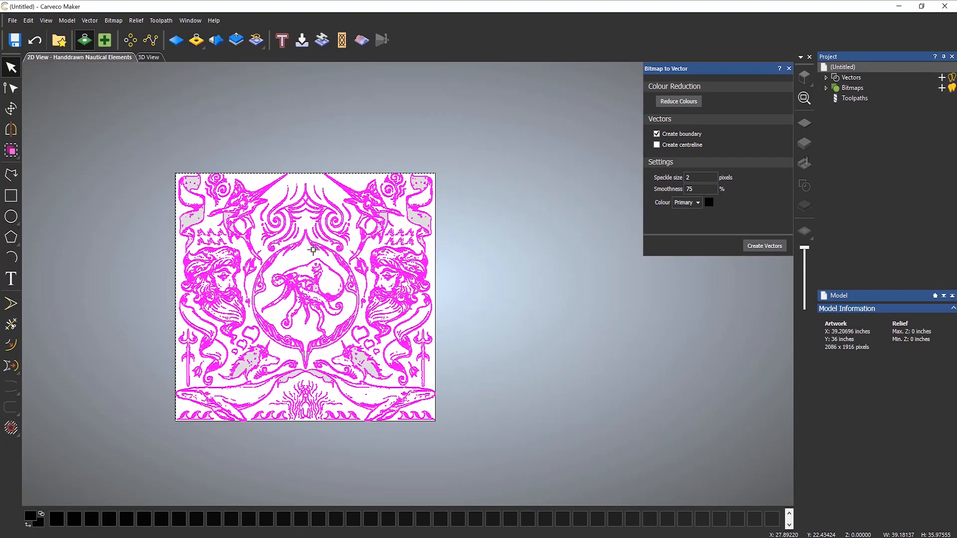
scroll(349, 301, up, 5)
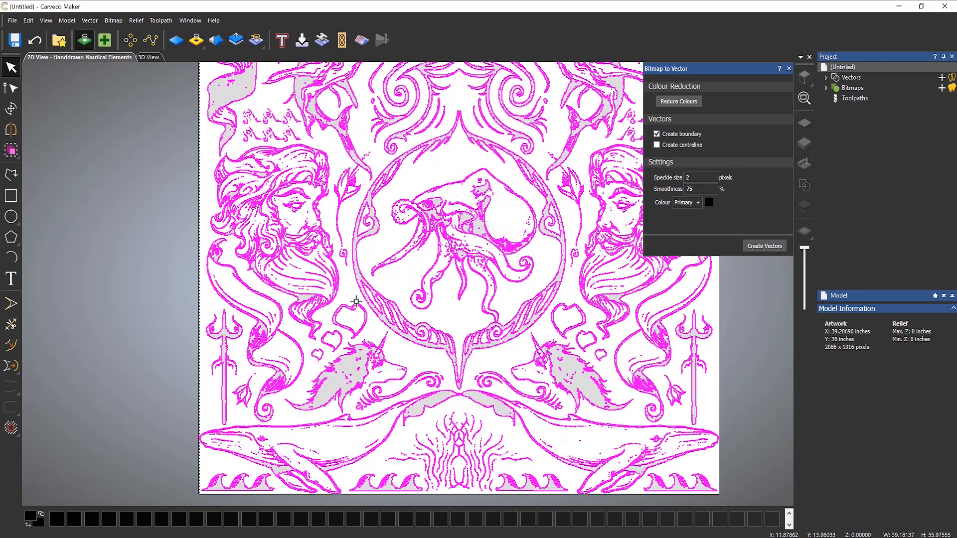
scroll(365, 302, down, 3)
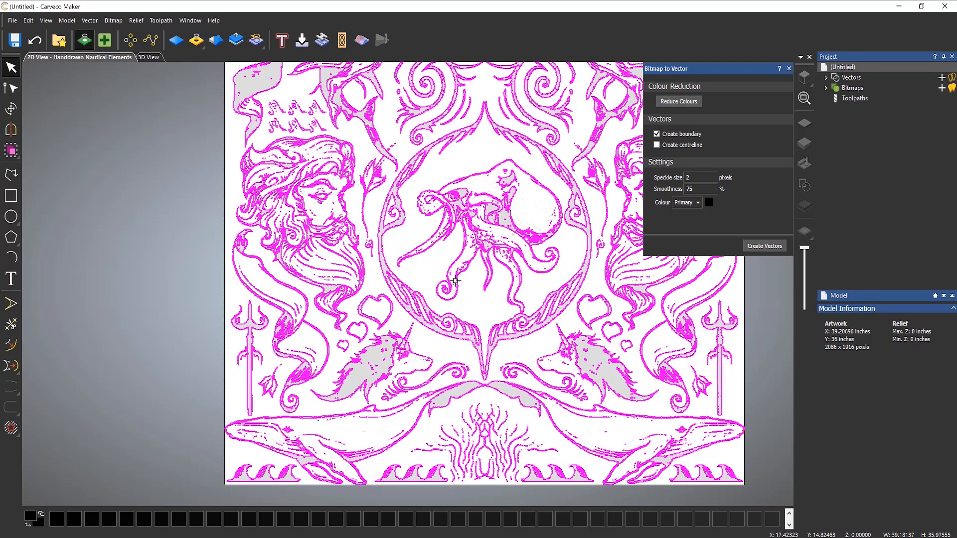
- Select every traced vector with Ctrl+A and delete them all
click(312, 301)
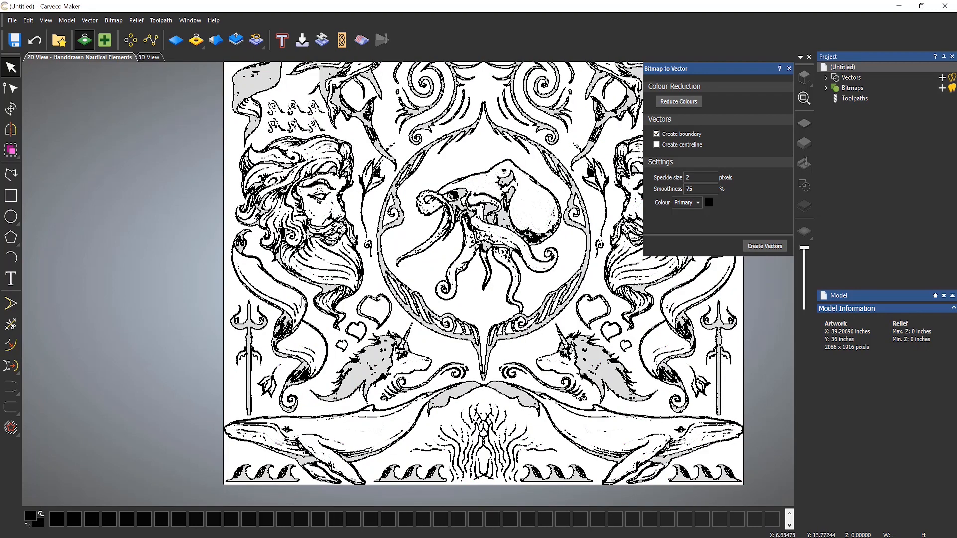
middle_drag(301, 298, 179, 343)
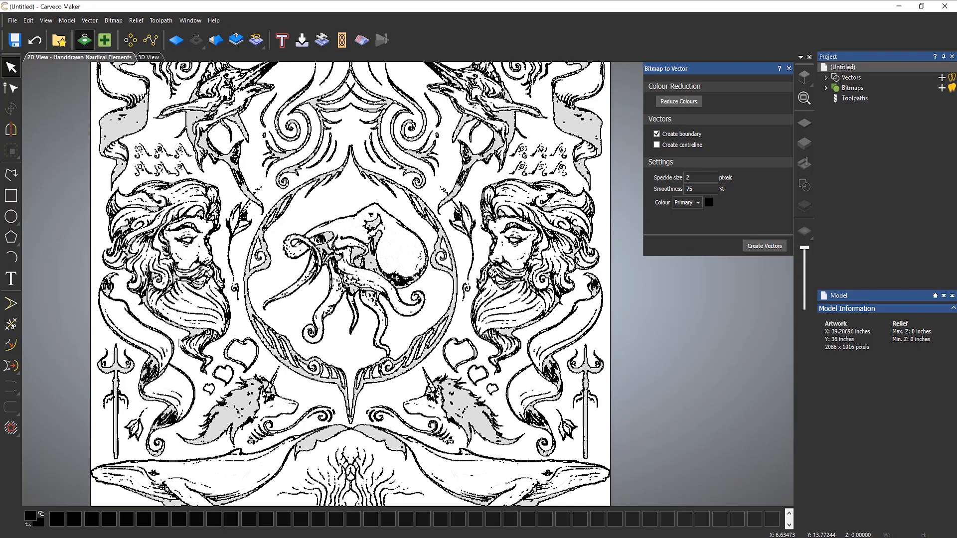
click(269, 282)
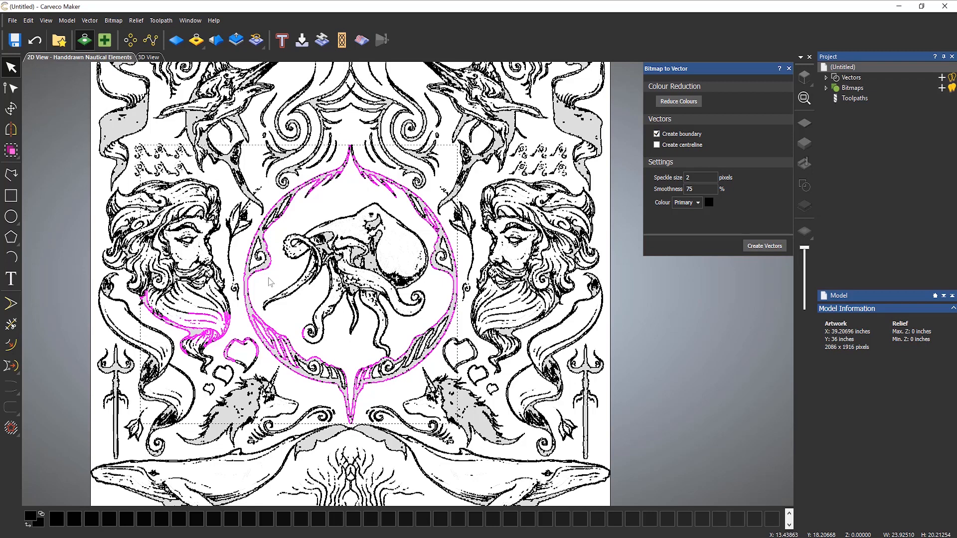
key(ctrl+a)
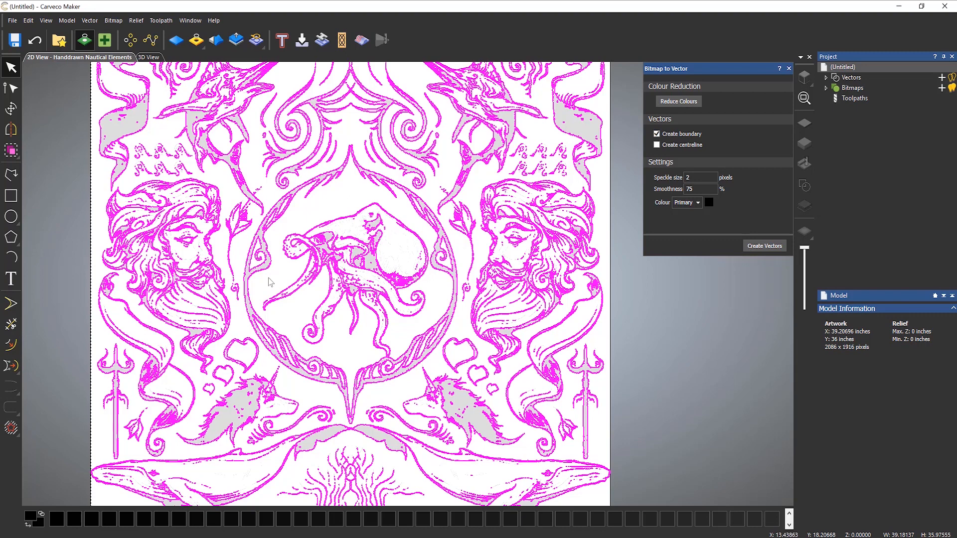
key(Delete)
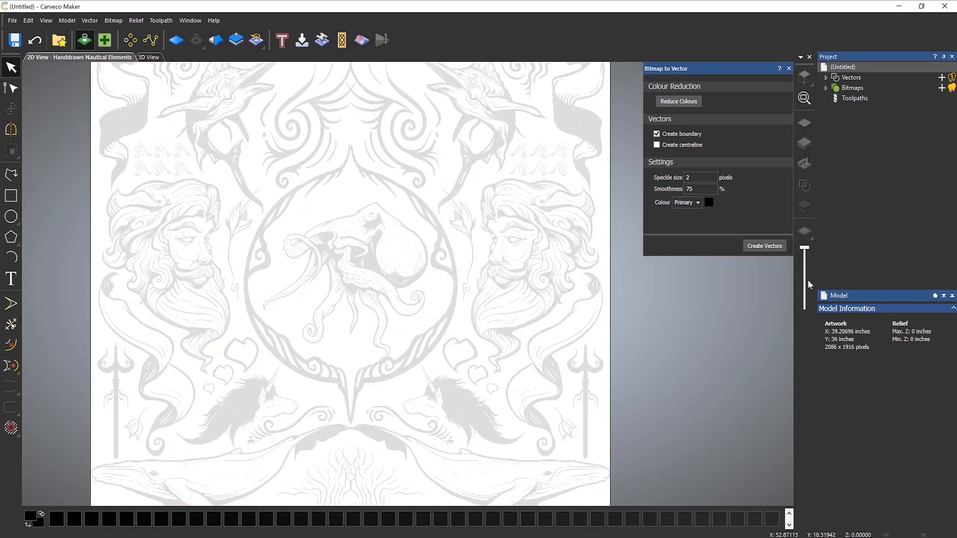
- Drag the bitmap fade slider to the bottom so the artwork shows fully opaque black
drag(803, 246, 807, 318)
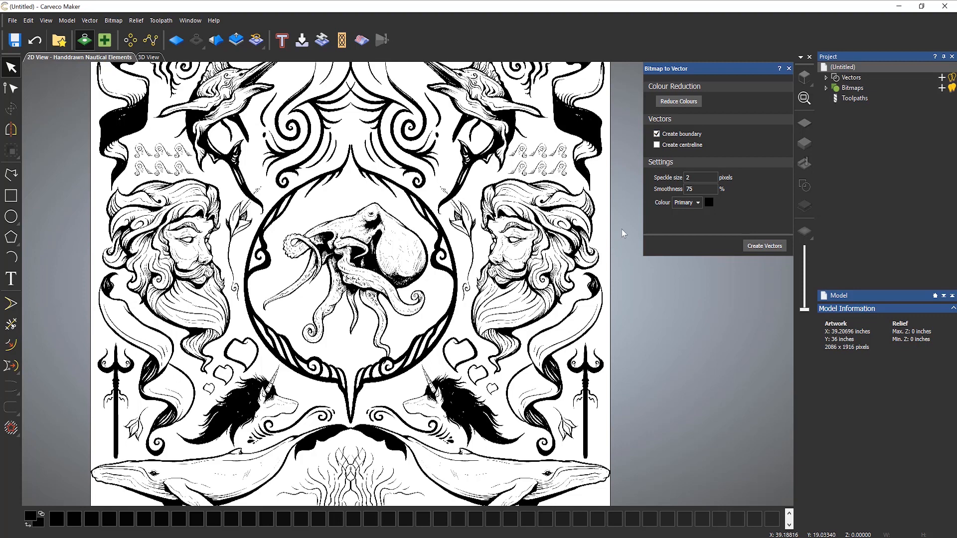
- Use Reduce Colours to cut the bitmap from 255 to a maximum of 2 colours
click(690, 102)
drag(694, 113, 679, 280)
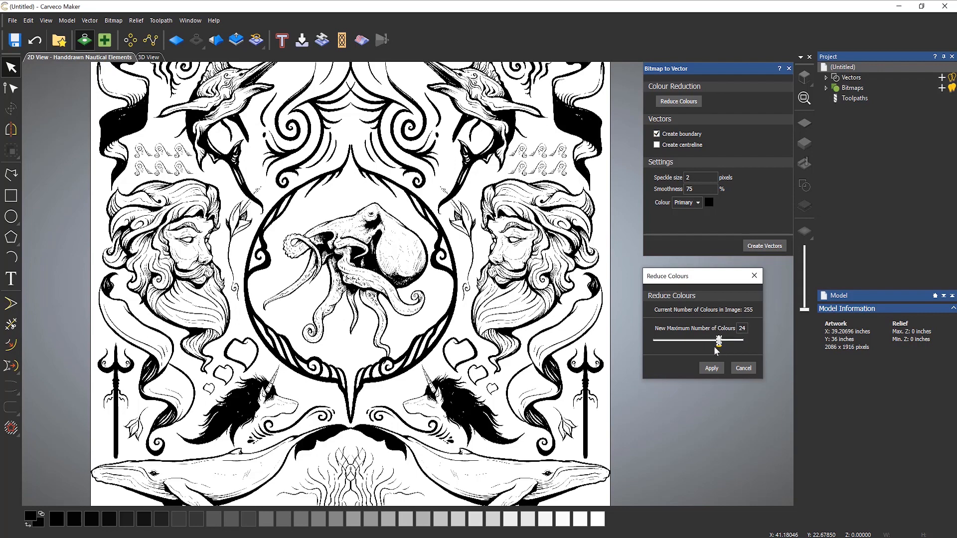
drag(690, 348, 667, 347)
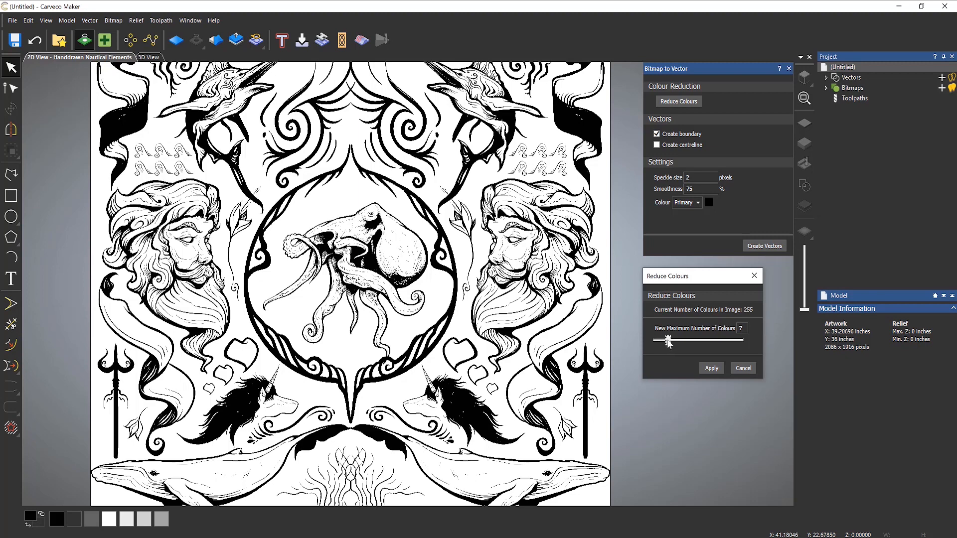
drag(669, 343, 652, 347)
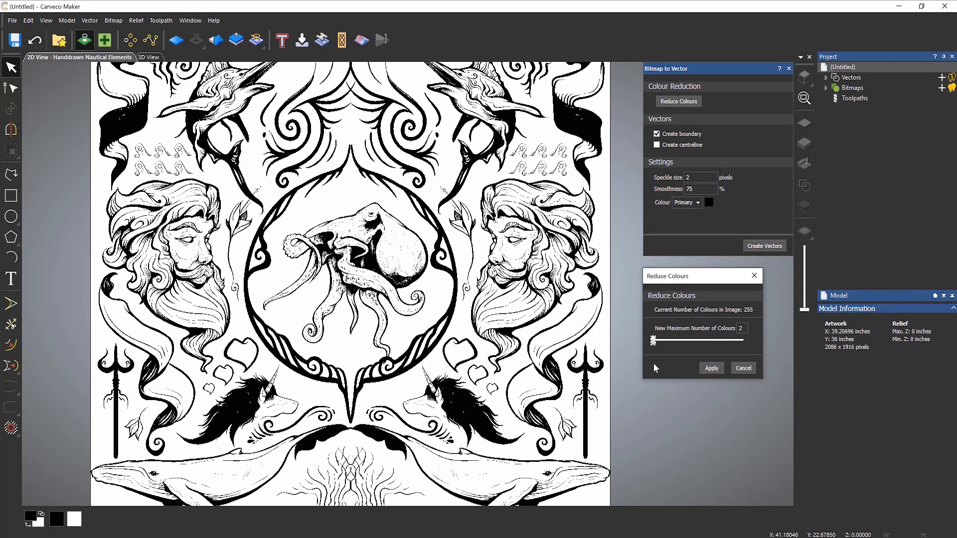
click(711, 369)
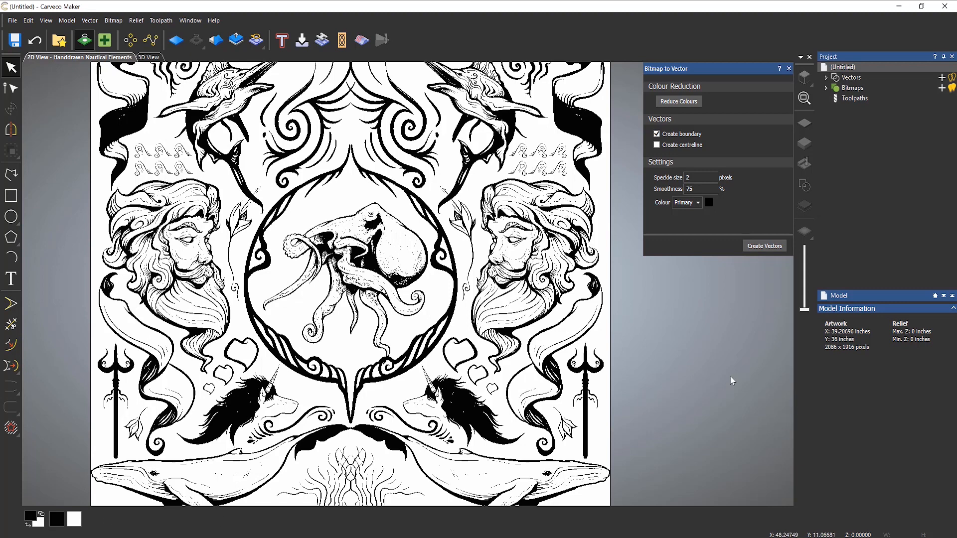
- Trace the two-colour bitmap into boundary vectors and zoom into the bearded face
click(764, 247)
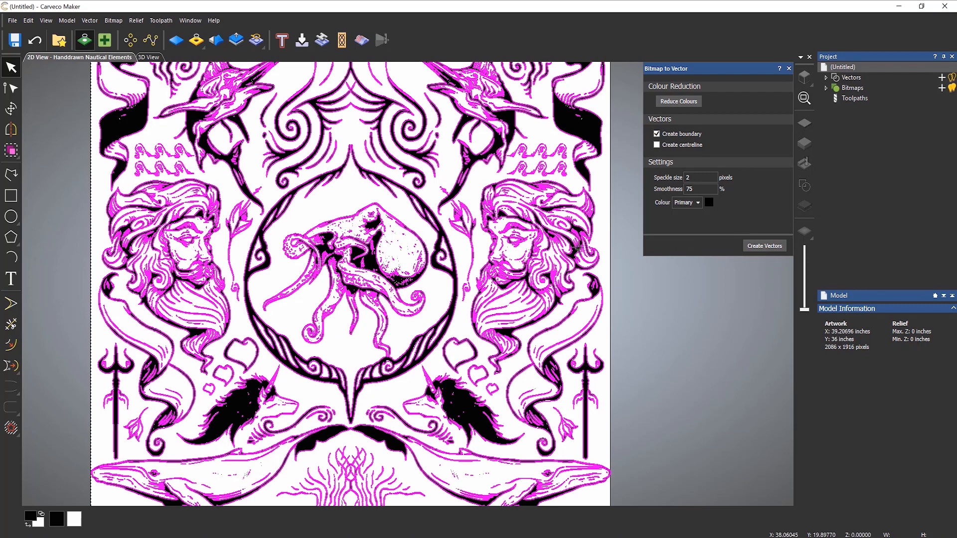
scroll(578, 247, up, 2)
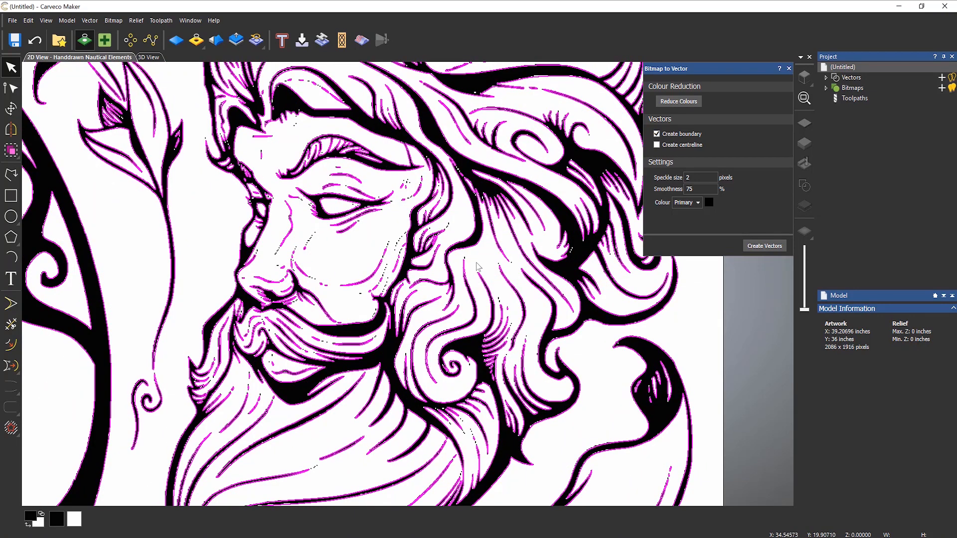
scroll(477, 266, up, 1)
scroll(450, 266, up, 1)
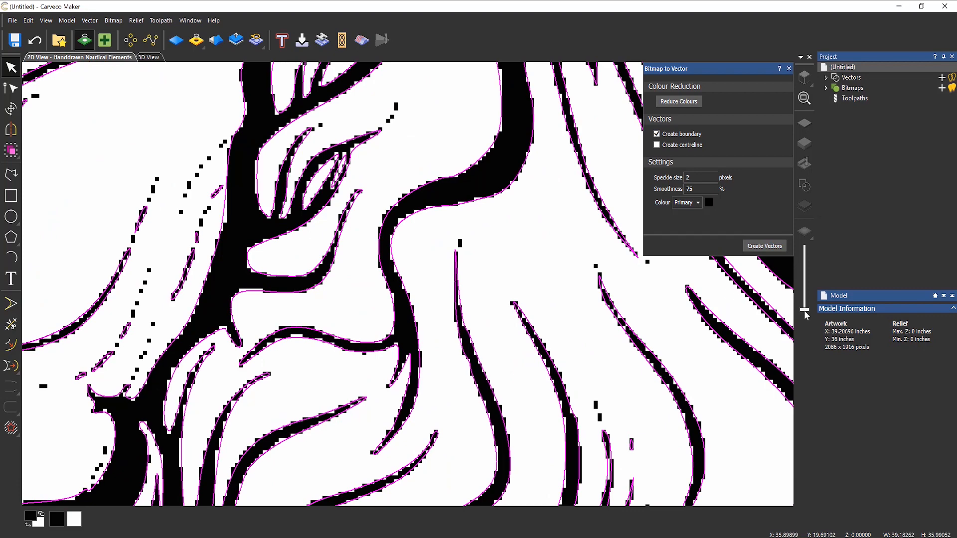
- Fade the bitmap so the magenta traced outlines stand out, then inspect them
drag(805, 313, 803, 236)
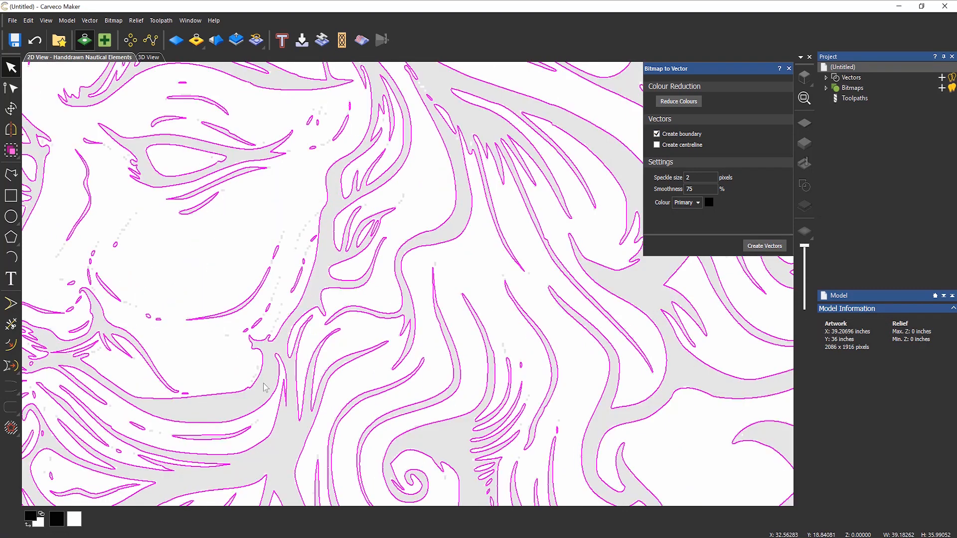
scroll(234, 391, down, 1)
scroll(334, 356, down, 1)
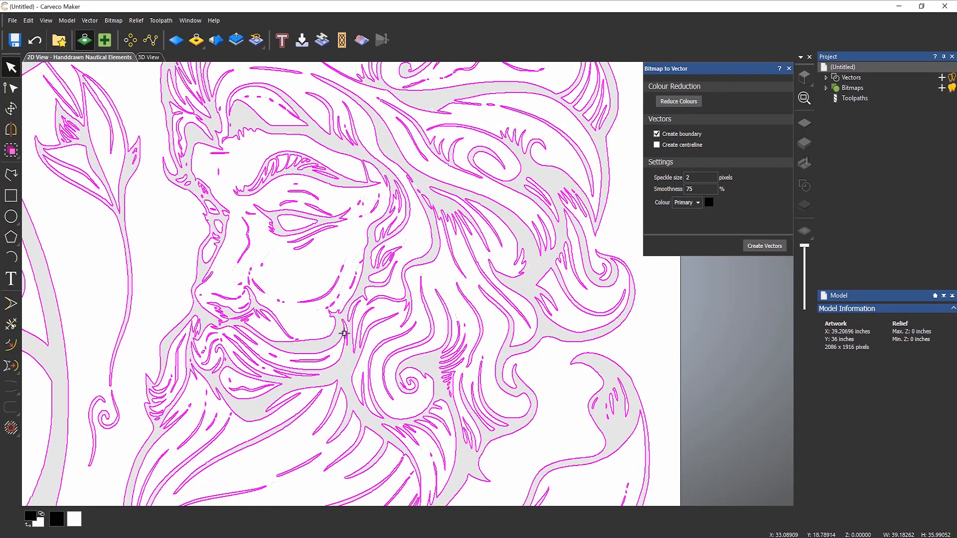
scroll(239, 295, up, 1)
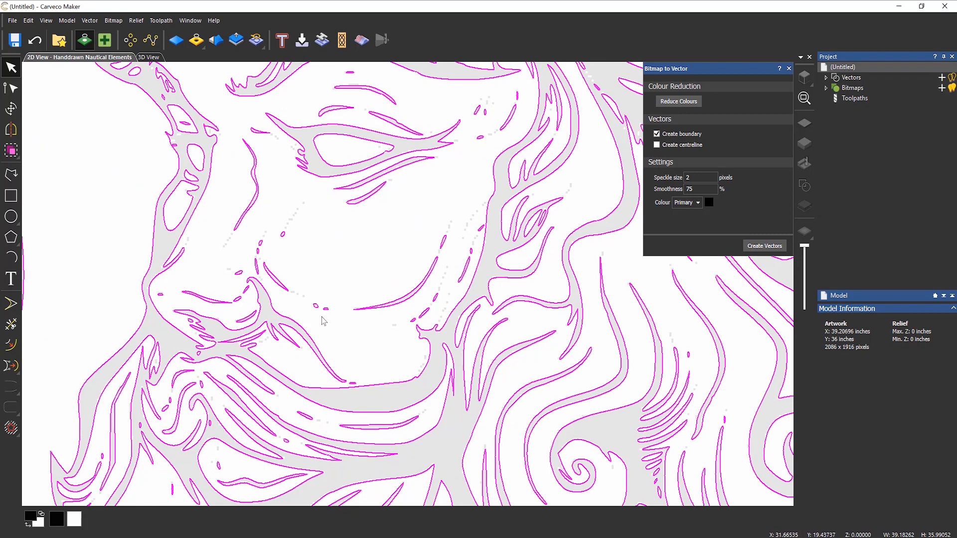
scroll(313, 305, up, 2)
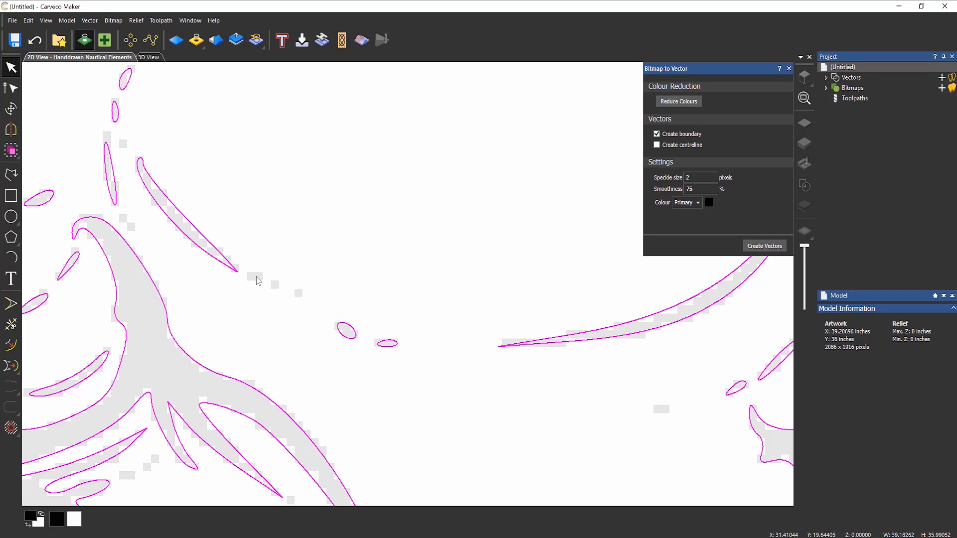
scroll(301, 267, down, 2)
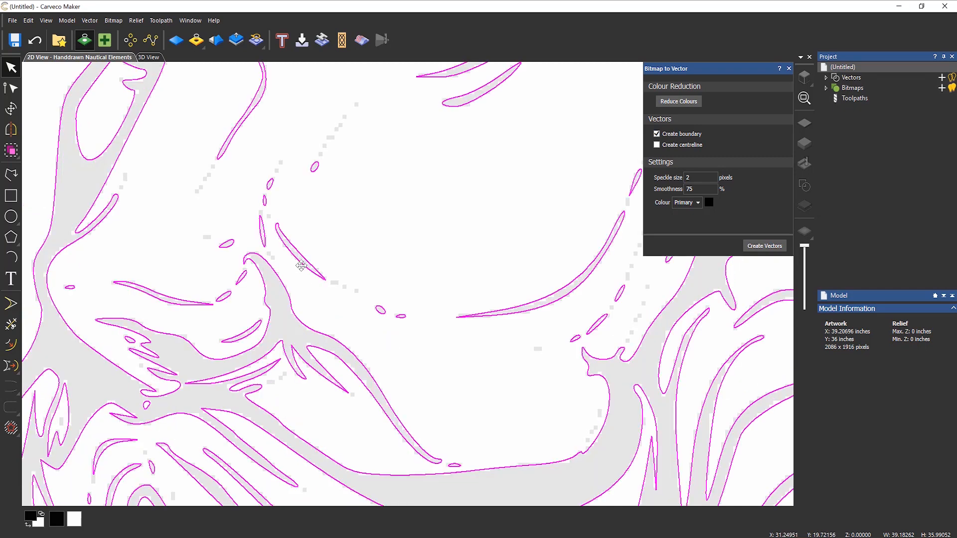
click(694, 180)
- Undo the trace and retrace the bitmap with a speckle size of 1
click(41, 44)
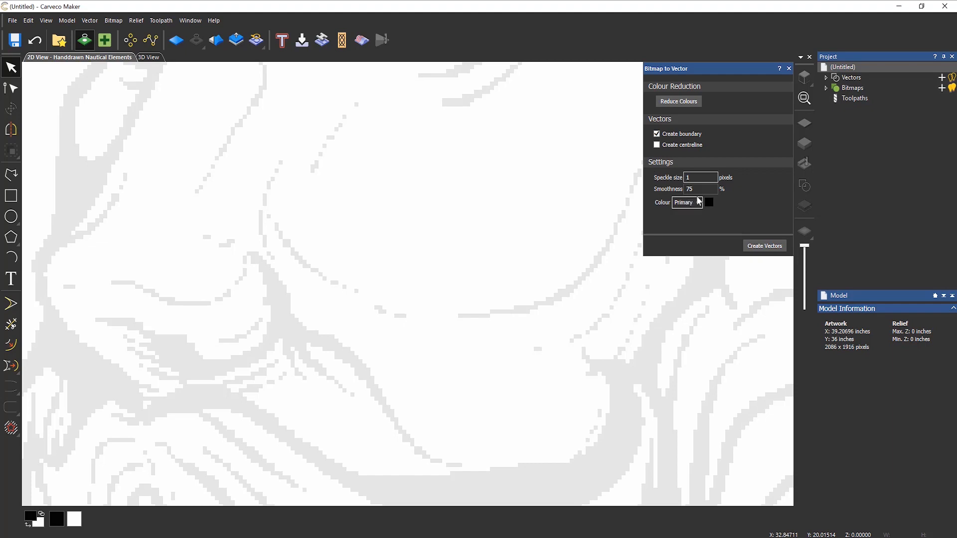
click(756, 245)
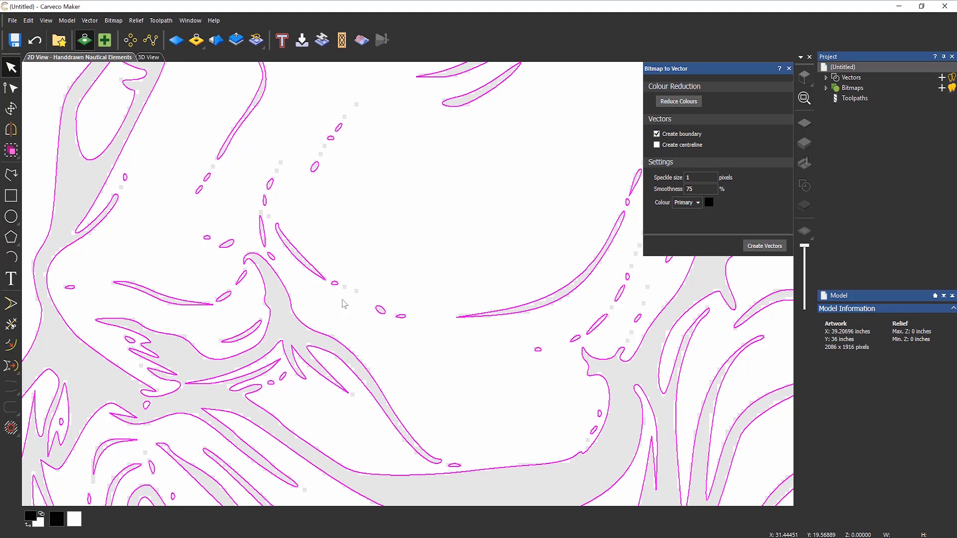
scroll(343, 303, up, 4)
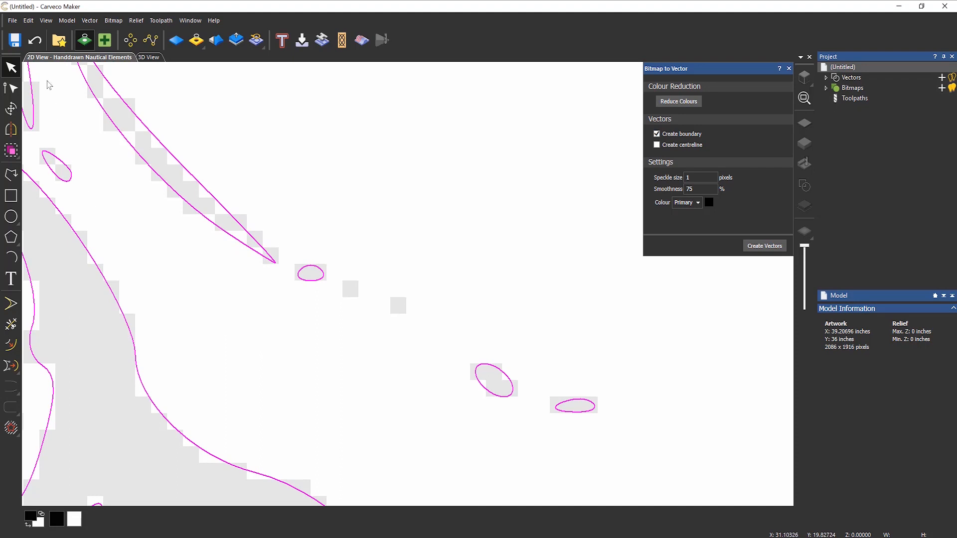
- Undo that trace and retrace with speckle size 0 so tiny dots get outlines
click(35, 40)
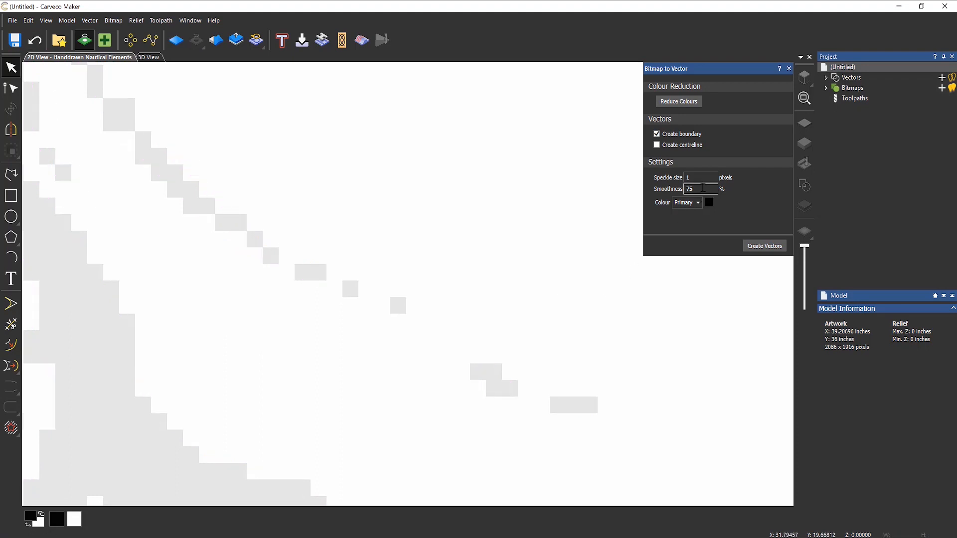
drag(700, 177, 635, 183)
text(0)
click(770, 247)
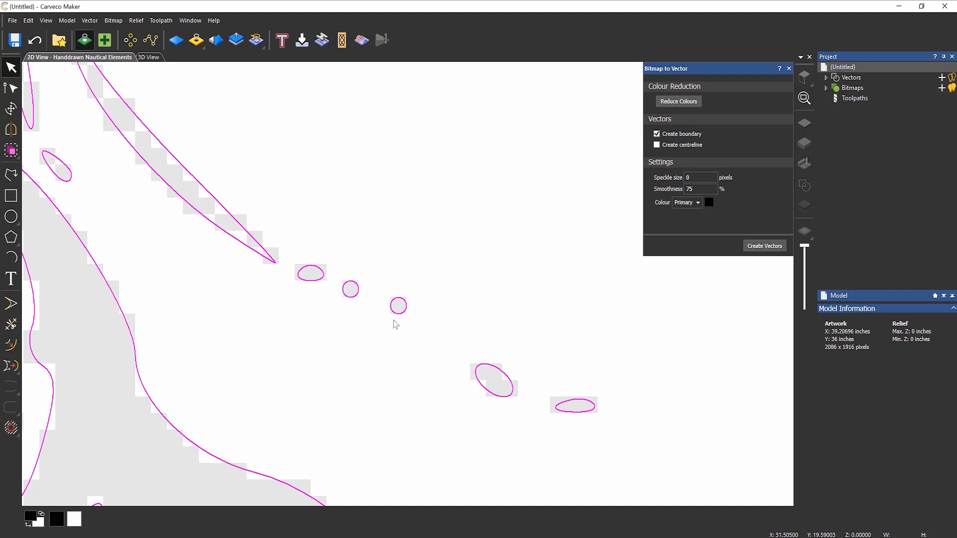
scroll(395, 324, down, 3)
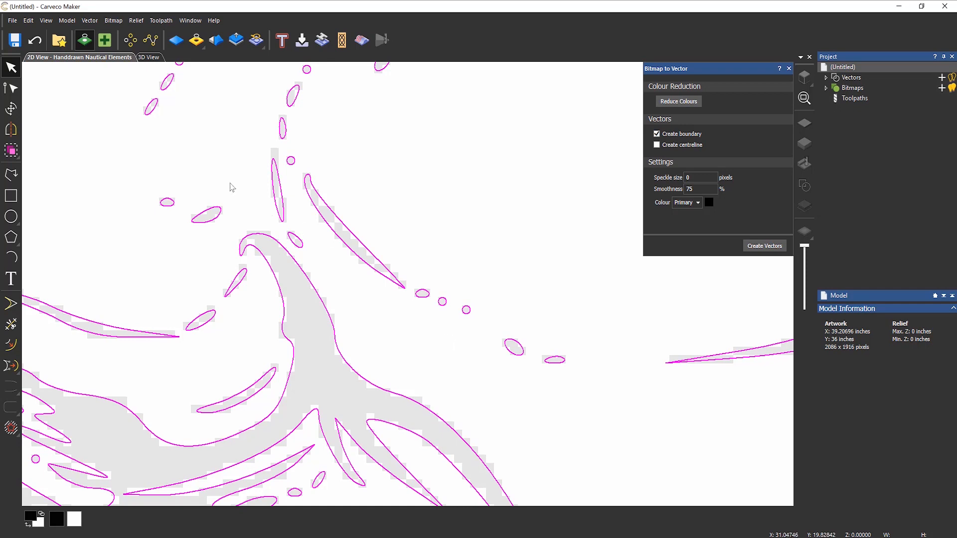
- Undo the trace and retrace the bitmap with smoothness 10
click(34, 40)
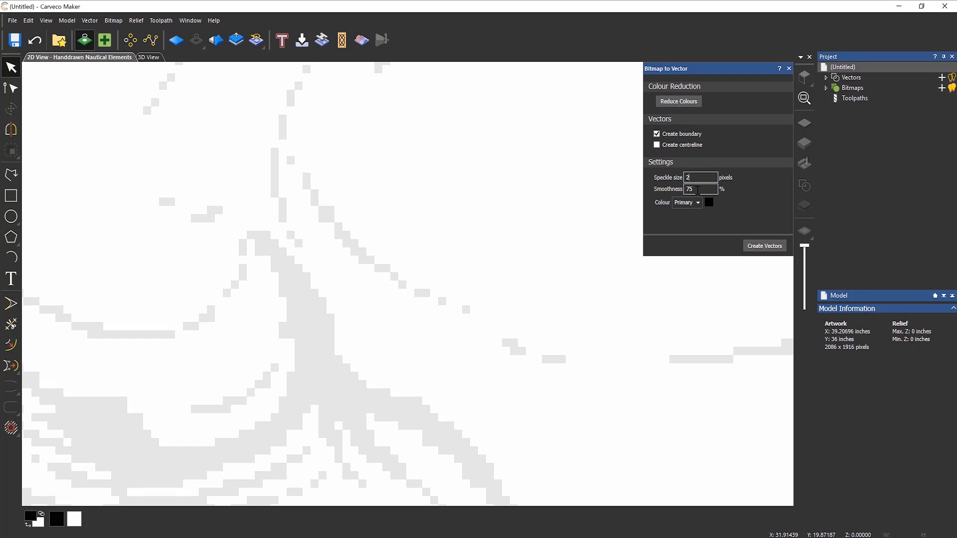
double_click(697, 190)
text(10)
click(760, 245)
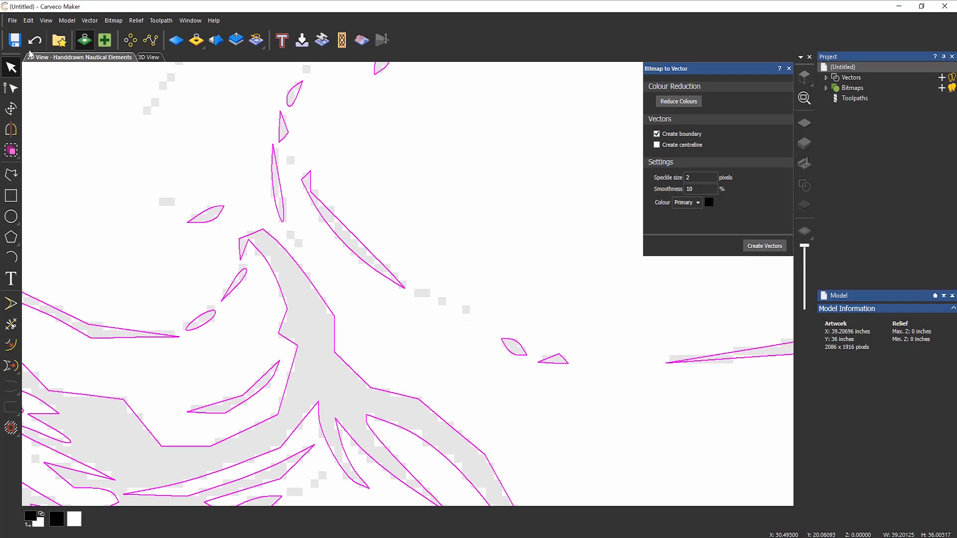
- Undo the smoothness 10 trace and retrace with smoothness 99
click(35, 42)
double_click(701, 191)
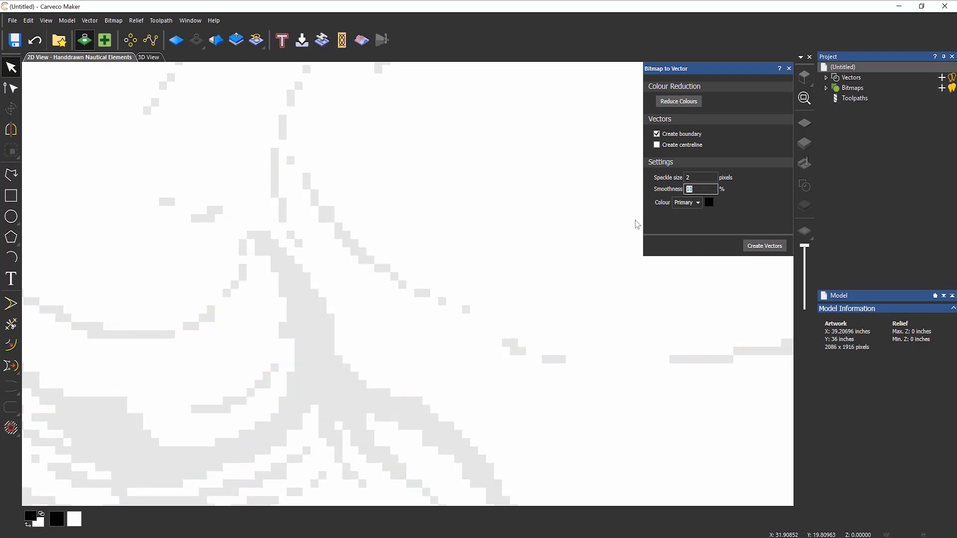
text(99)
click(758, 246)
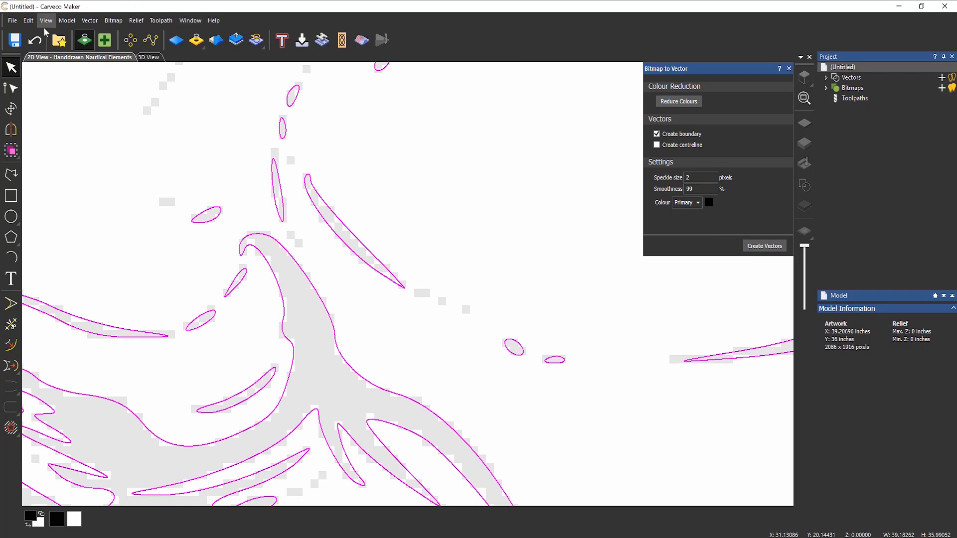
- Undo again and retrace the bitmap with smoothness set to 75
click(35, 42)
double_click(702, 190)
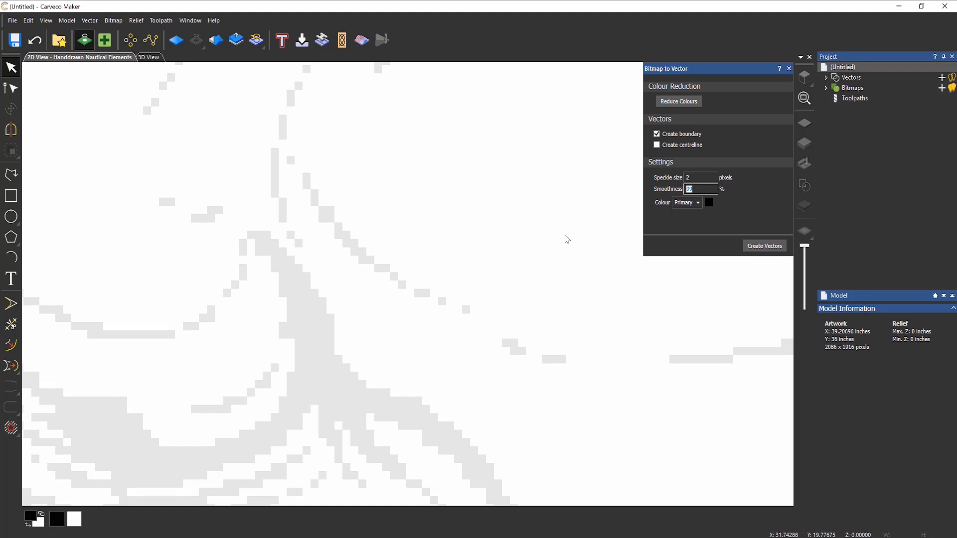
text(75)
click(750, 245)
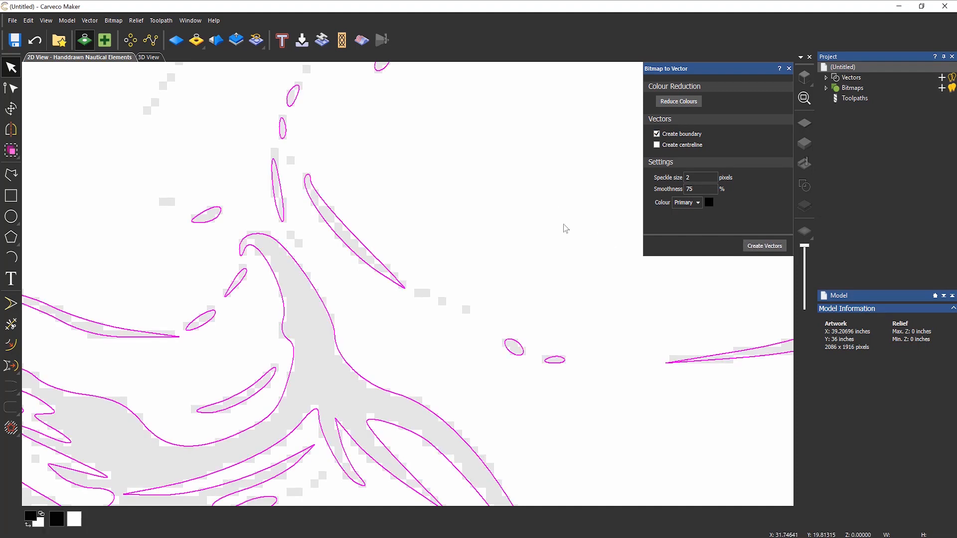
- Zoom out to the full design, close the Bitmap to Vector panel, and deselect the vectors
scroll(477, 254, down, 10)
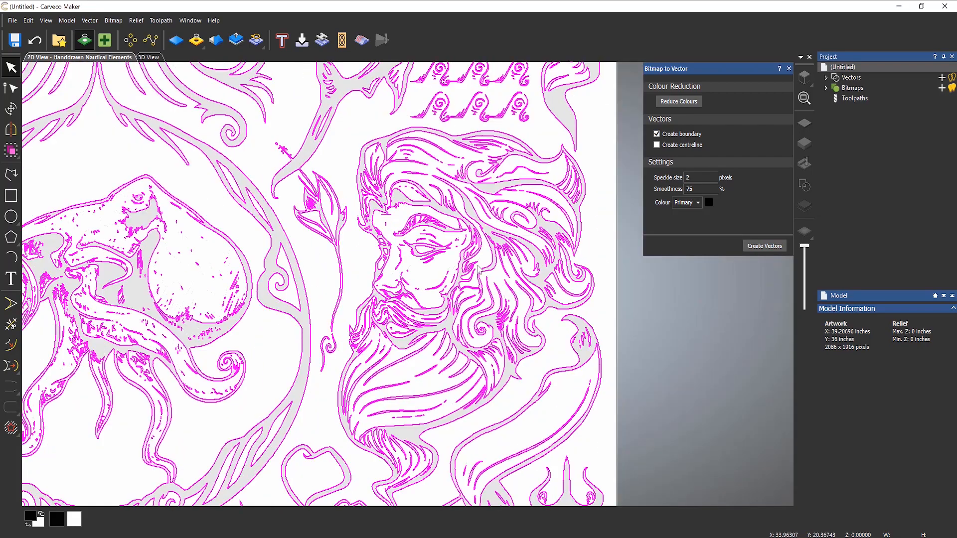
scroll(301, 314, up, 3)
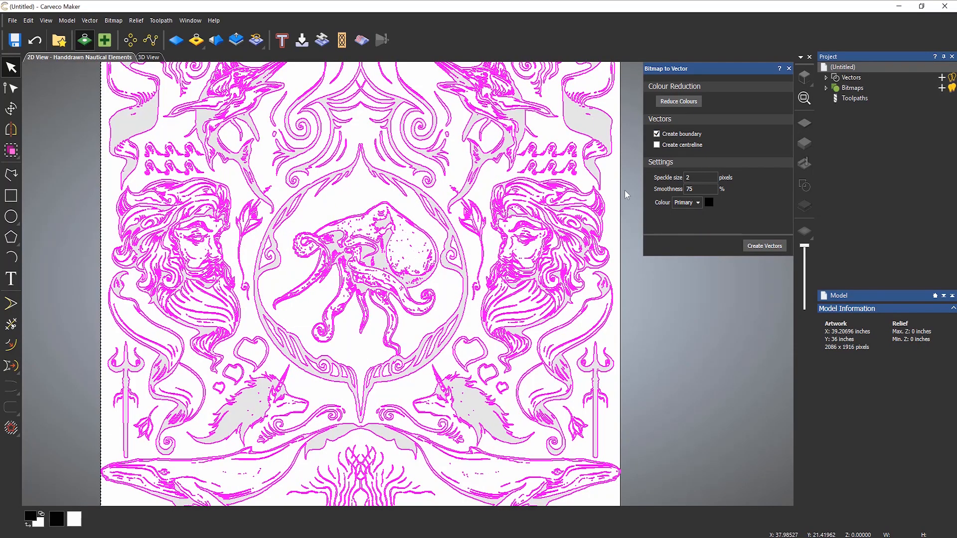
click(788, 68)
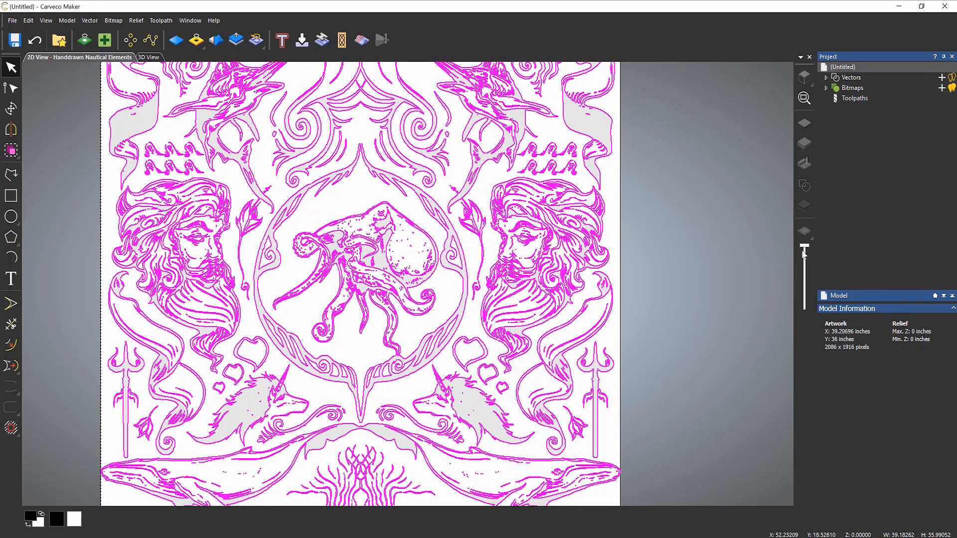
click(310, 301)
middle_drag(310, 300, 343, 300)
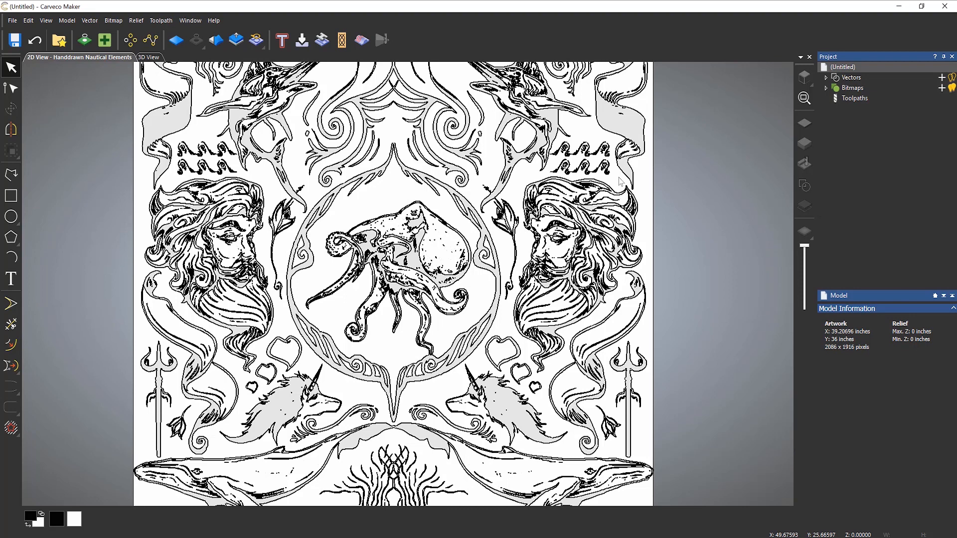
- Start a new V-Bit Carving toolpath from the Toolpaths options
middle_drag(671, 210, 620, 216)
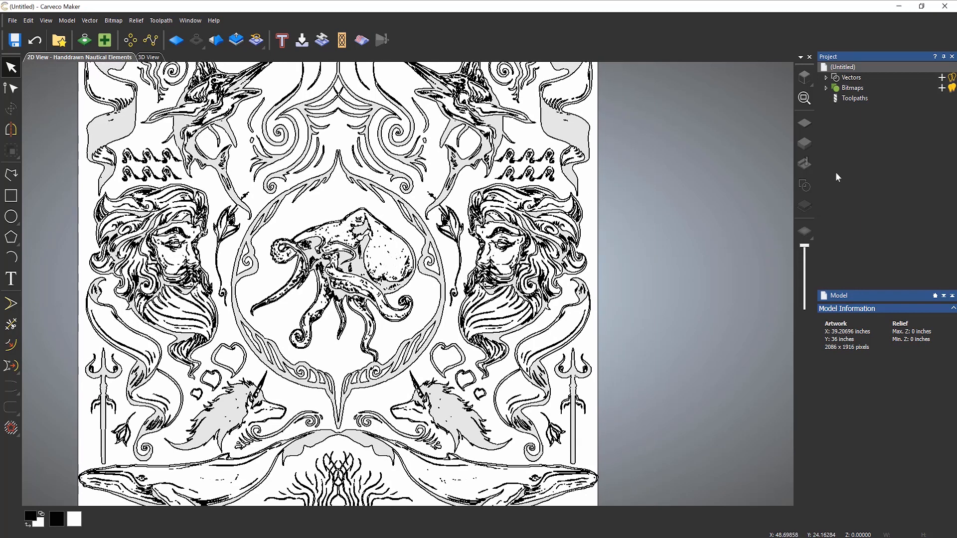
click(847, 98)
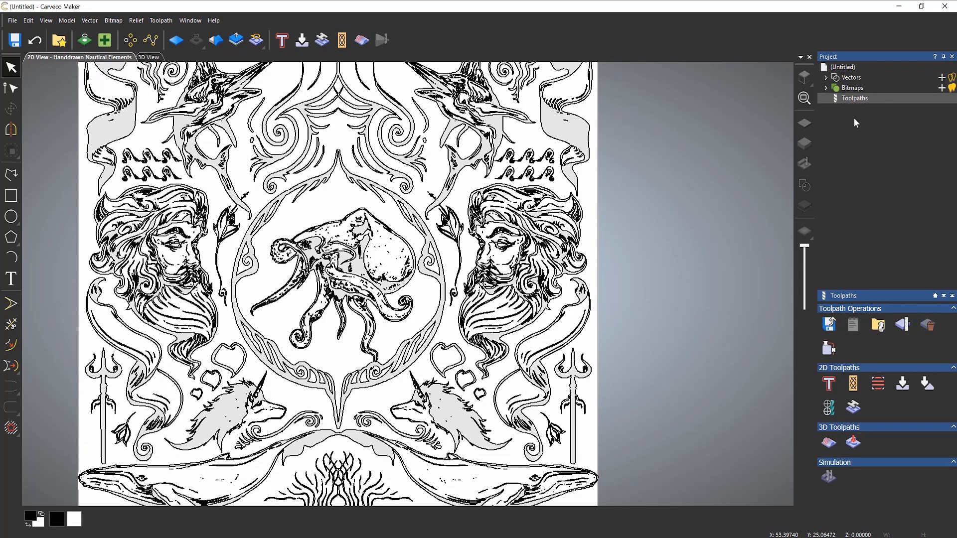
click(907, 388)
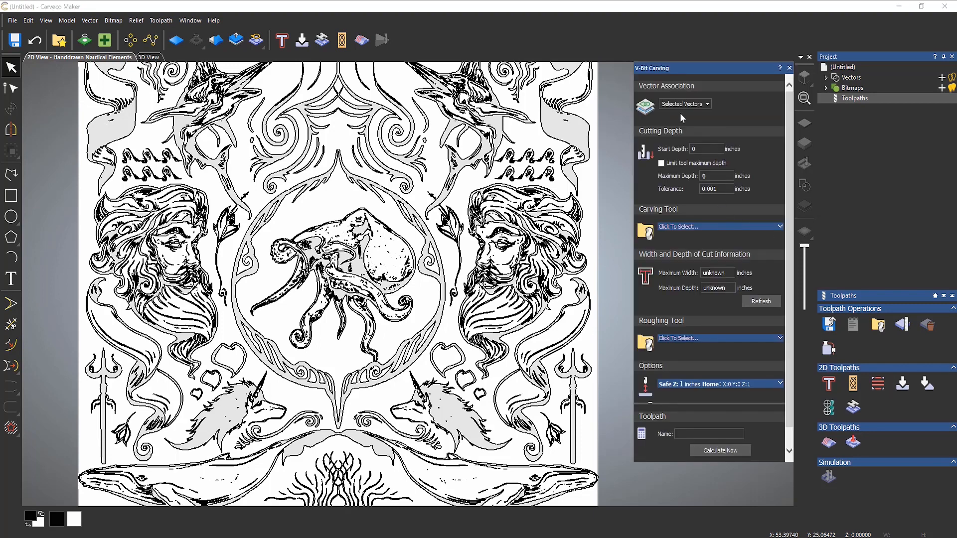
- Choose V-Bit 1.25 Inch 90 degree from the inch Wood or Plastic tools as the carving tool
click(678, 227)
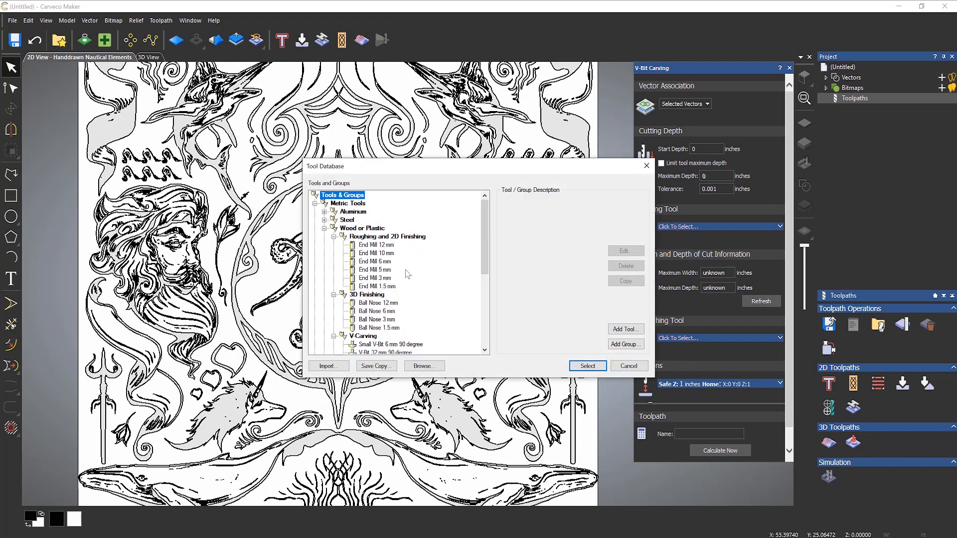
click(325, 228)
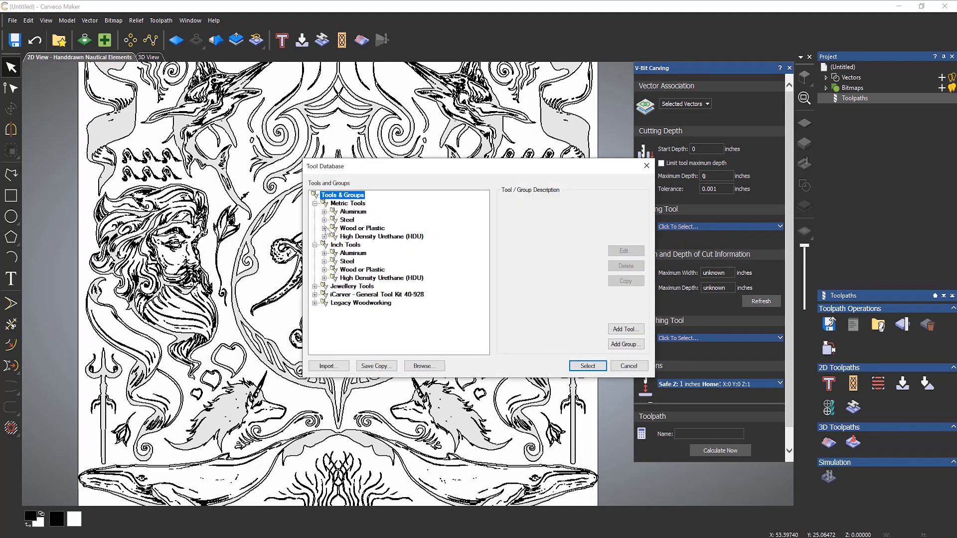
click(314, 203)
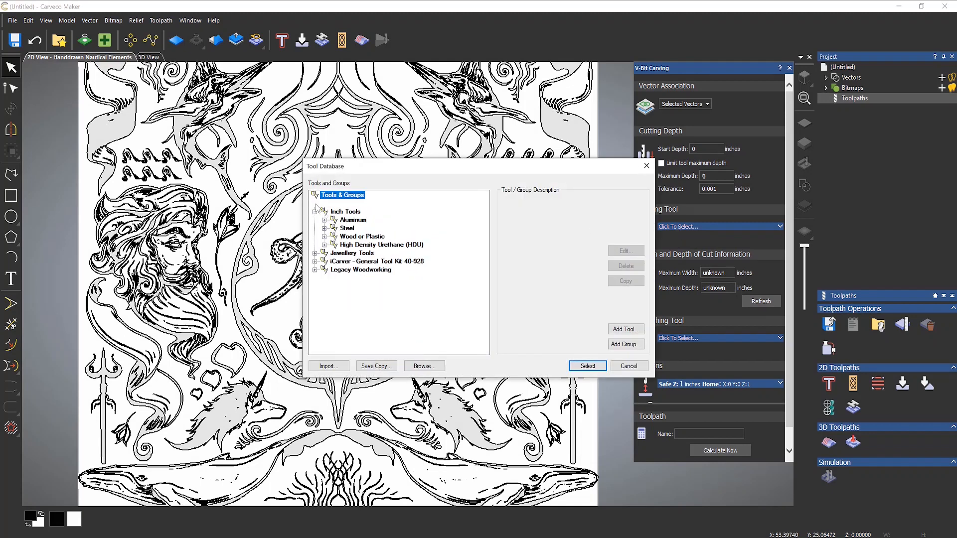
click(325, 237)
scroll(386, 317, down, 3)
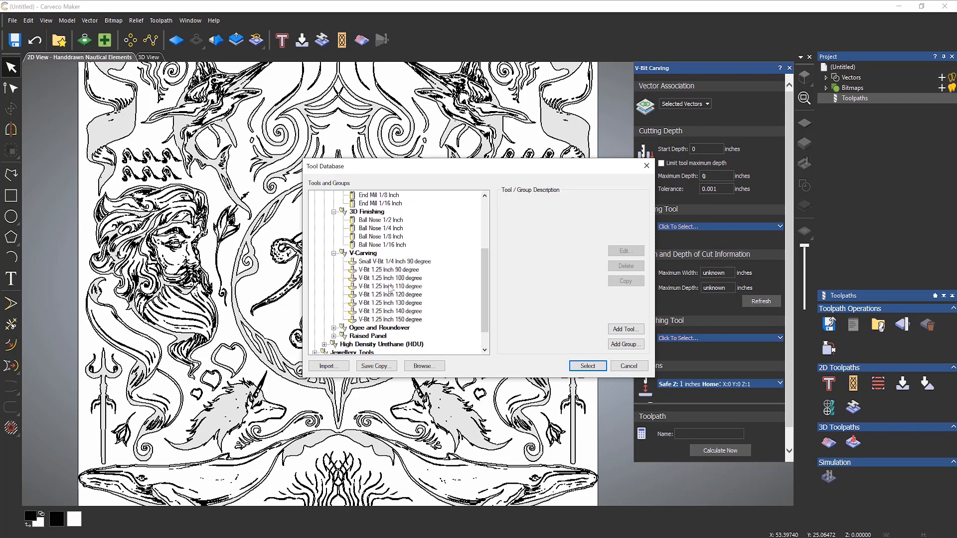
click(391, 270)
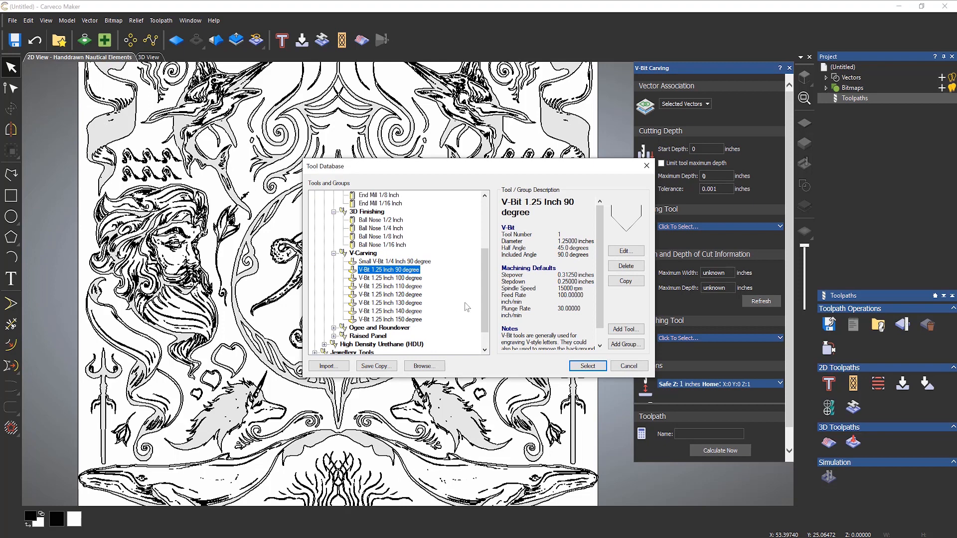
click(579, 367)
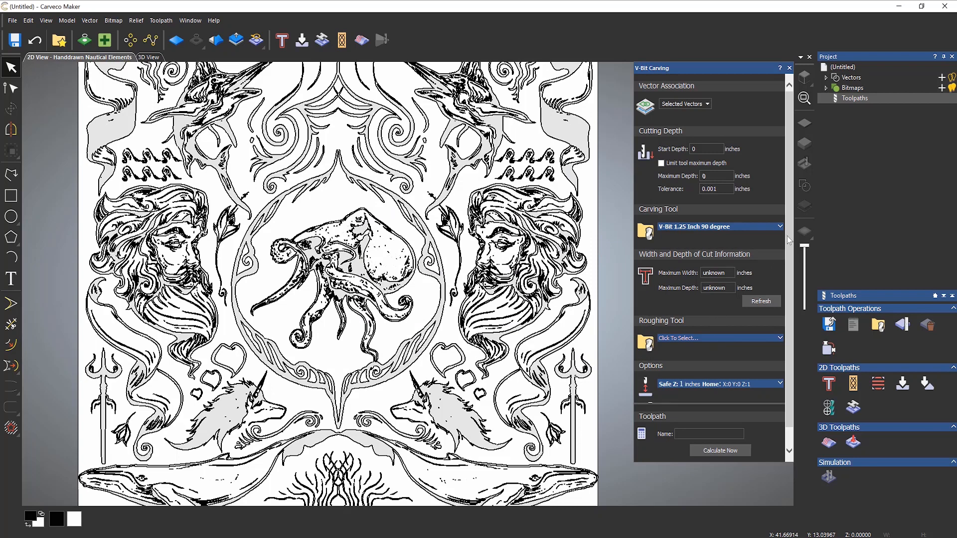
scroll(787, 249, down, 1)
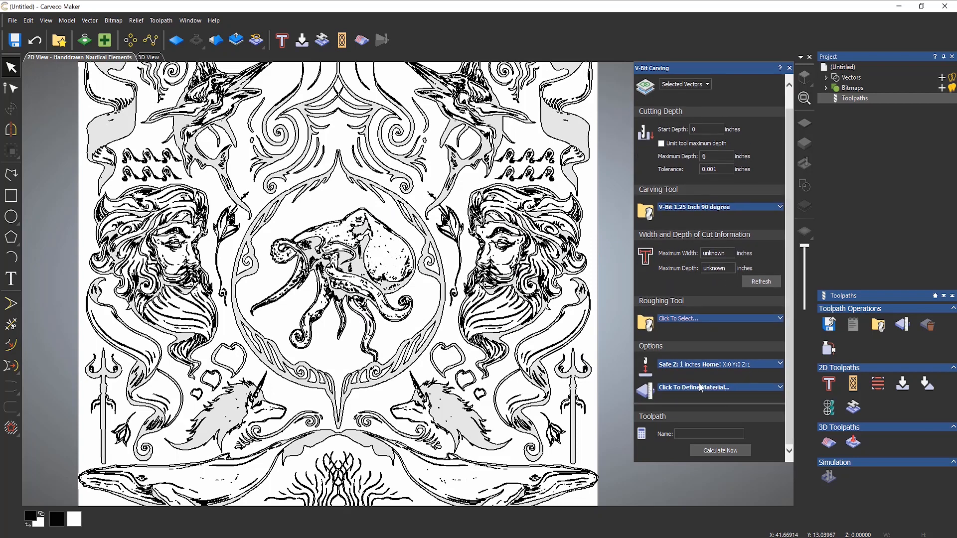
- Enter a 1-inch material thickness in Material Setup and confirm it
click(700, 388)
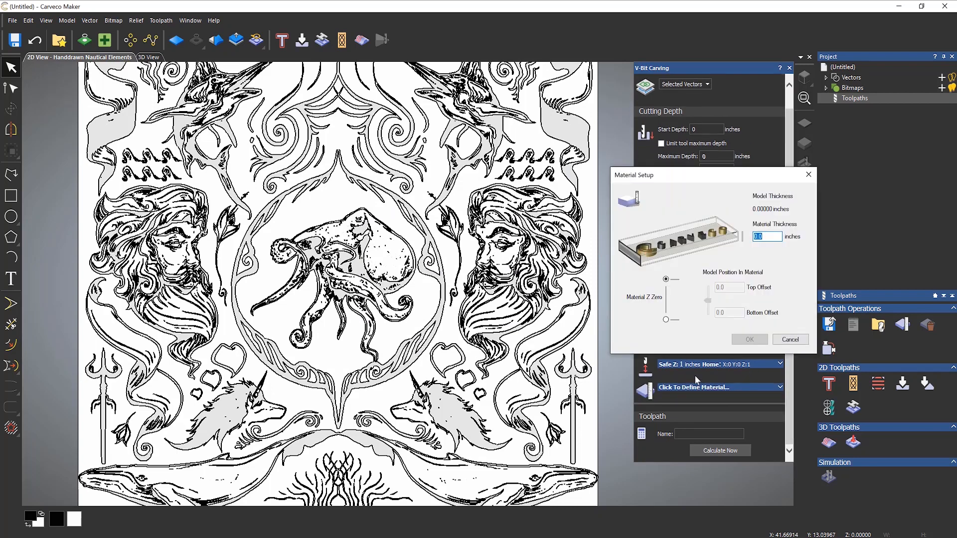
text(1)
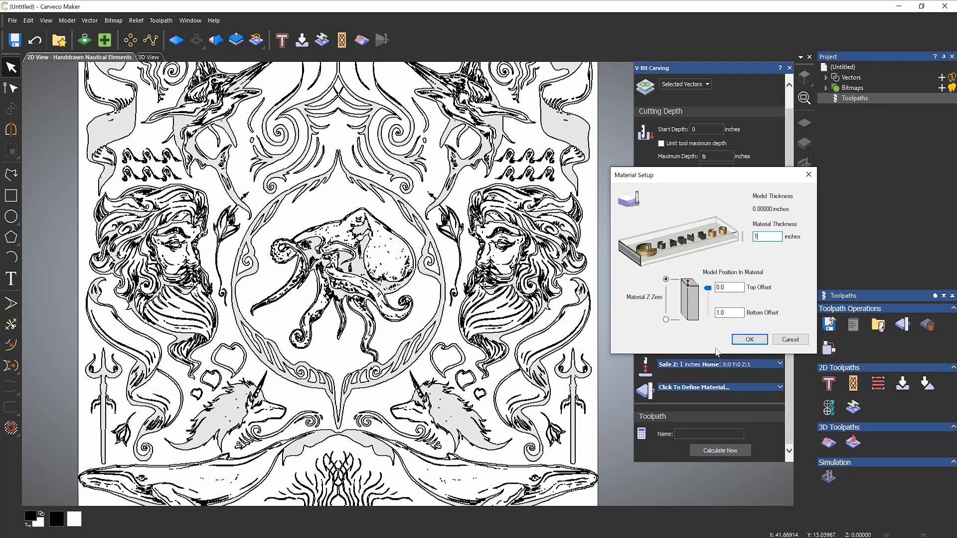
click(739, 339)
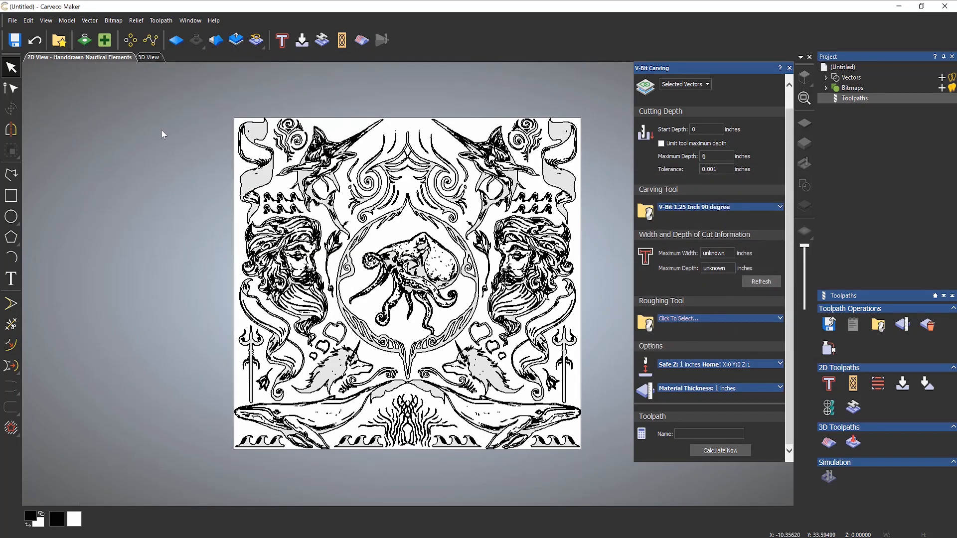
- Select all traced vectors, refresh the cut width, dismiss the intersection error, and close V-Bit Carving
drag(192, 95, 423, 391)
drag(460, 422, 594, 470)
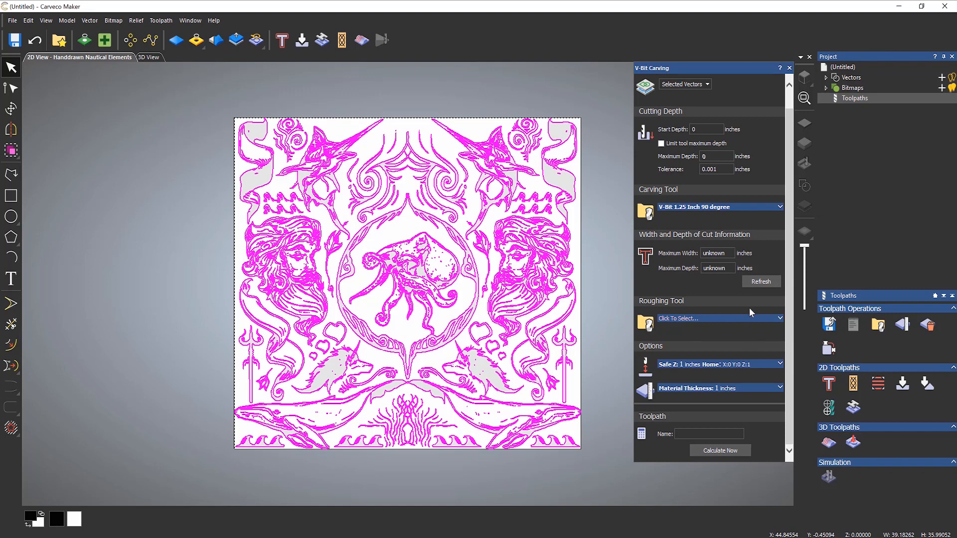
click(757, 283)
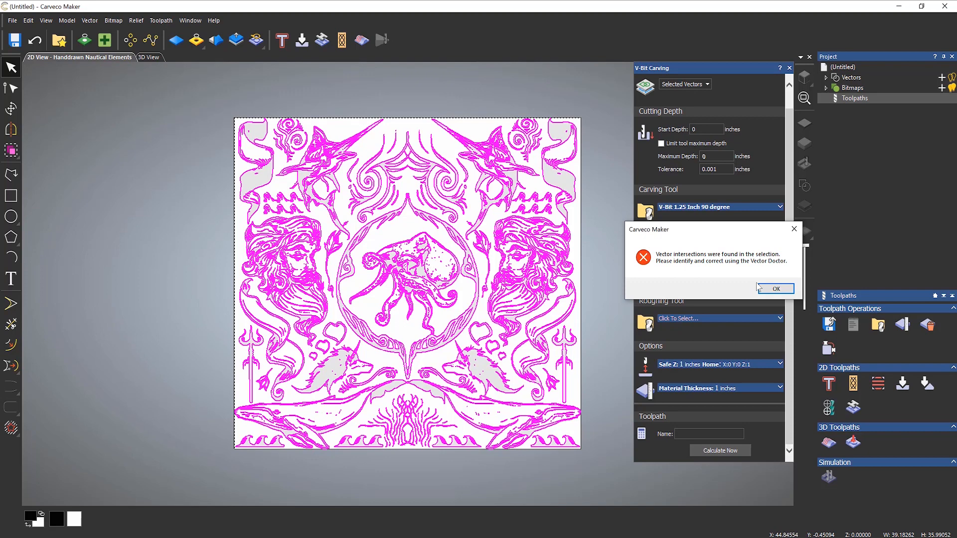
click(778, 291)
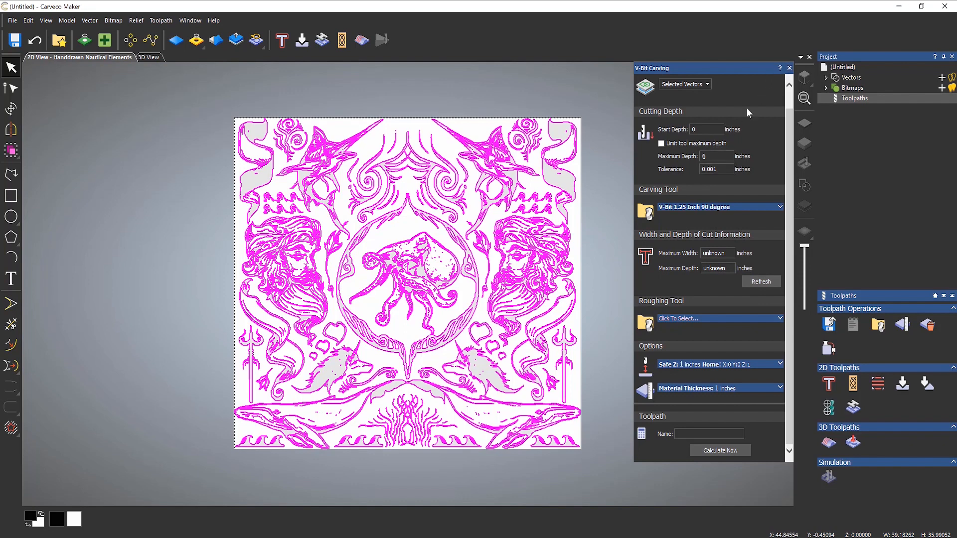
click(789, 68)
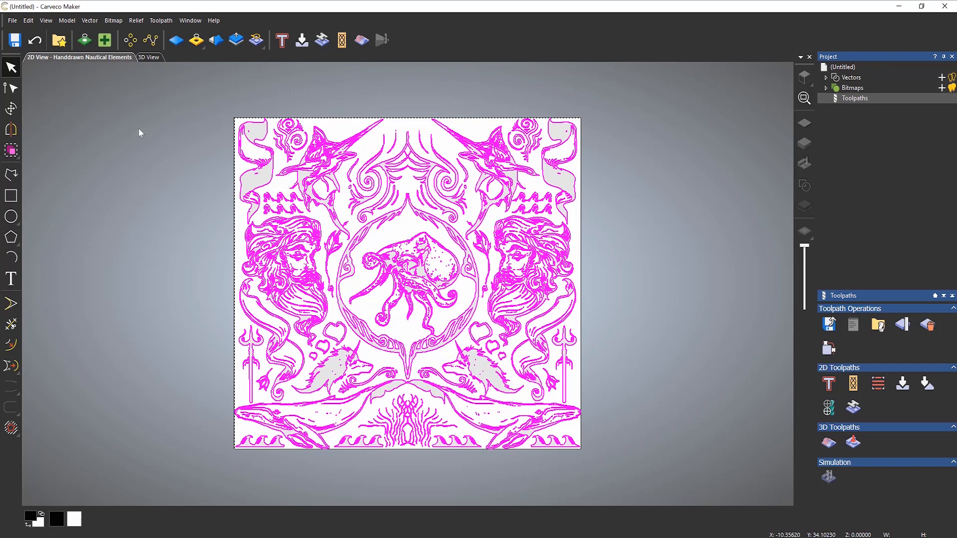
- In Vector Doctor, add Coincident points to Vector intersections and identify problems across the design
click(111, 46)
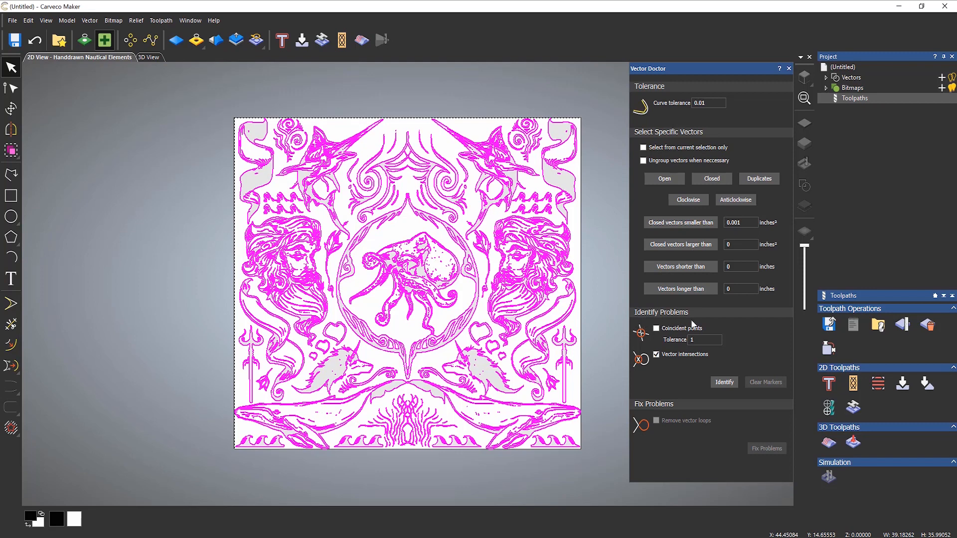
click(656, 328)
click(723, 386)
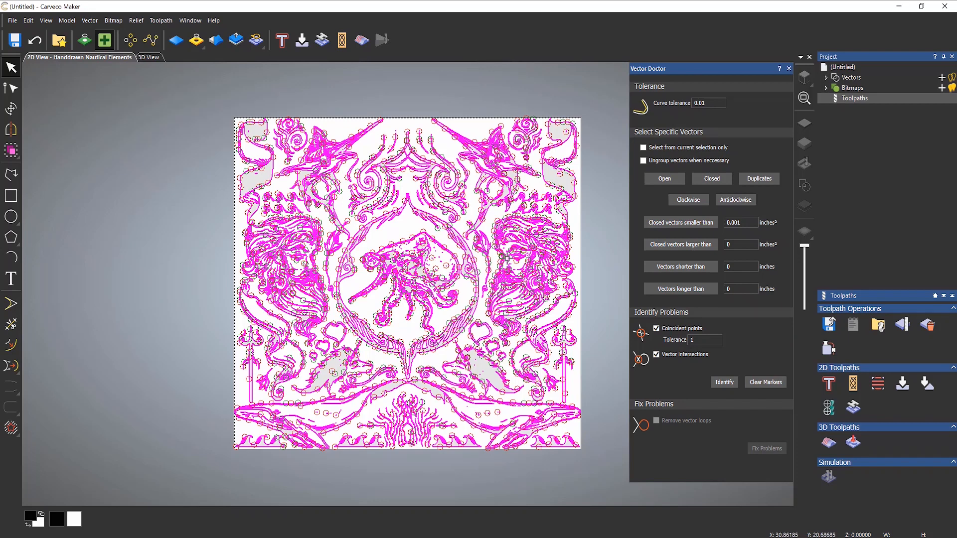
- Untick Coincident points, clear the markers, and identify vector intersections only
click(656, 329)
click(767, 381)
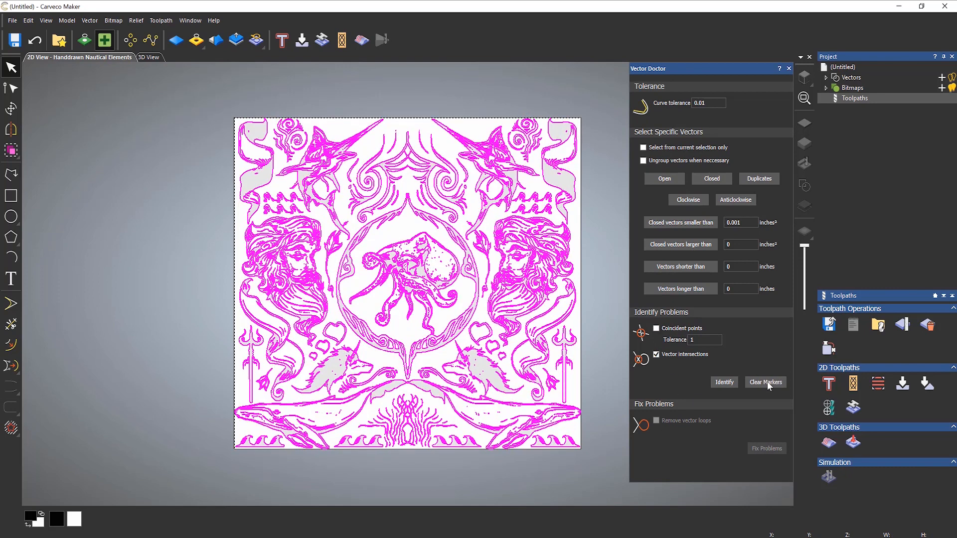
click(731, 382)
- Zoom in and delete the small stray ellipse loop
scroll(513, 253, up, 3)
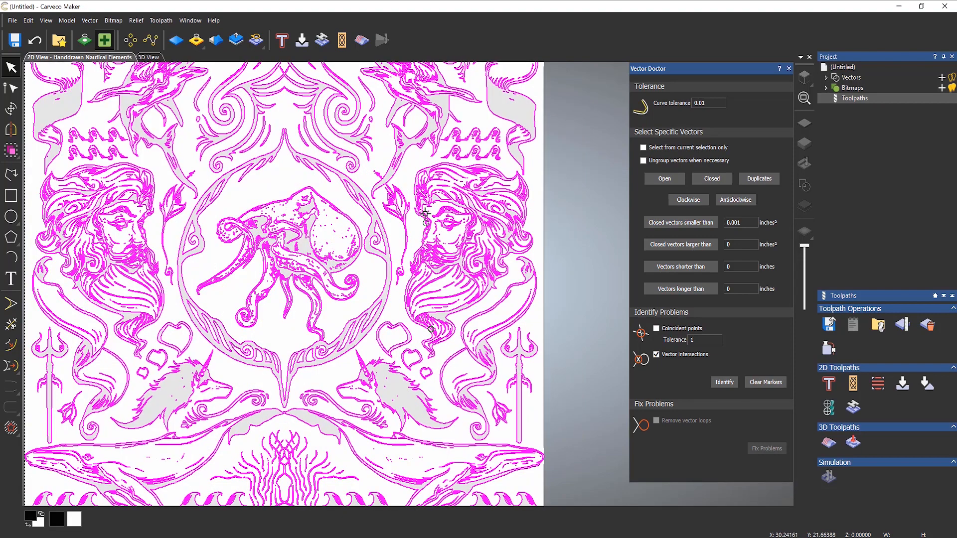
scroll(435, 256, up, 1)
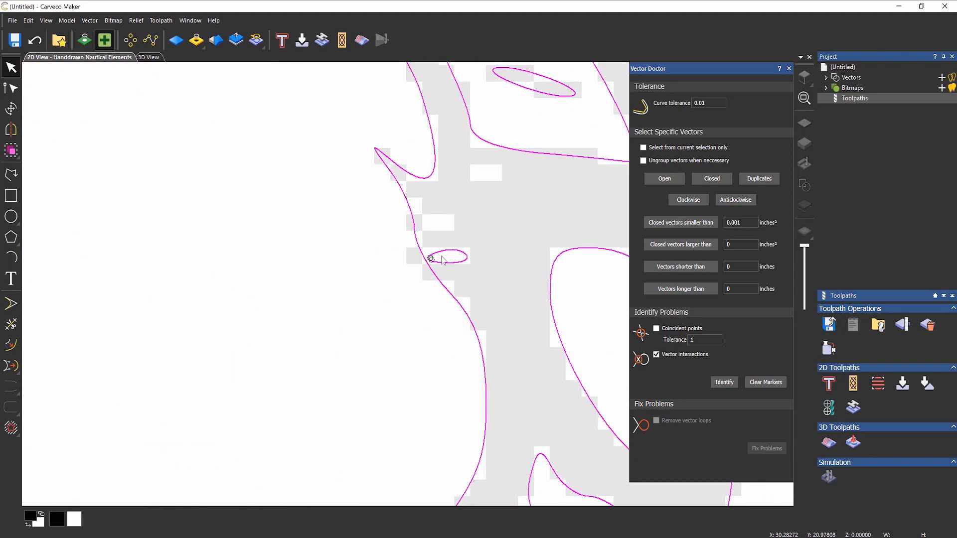
scroll(437, 256, up, 1)
scroll(496, 298, down, 1)
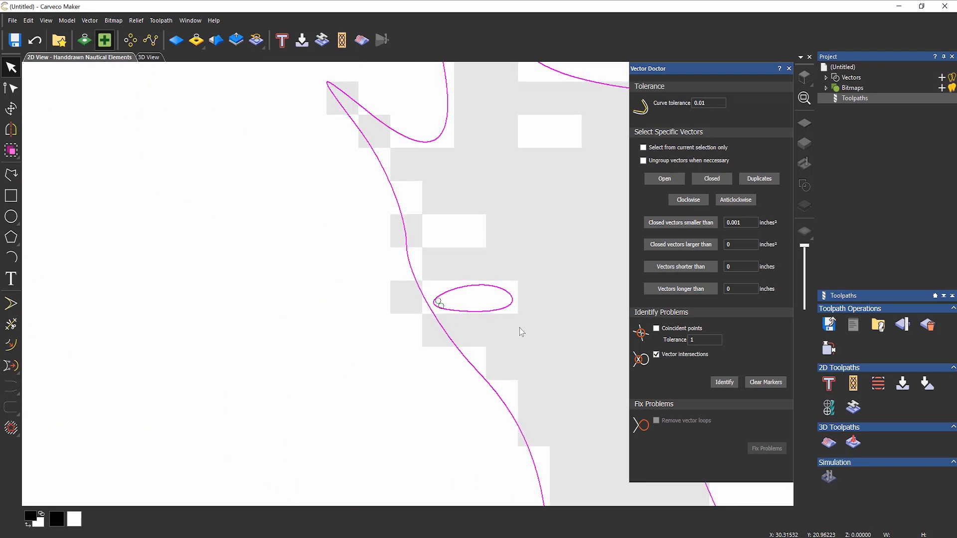
click(519, 330)
click(459, 293)
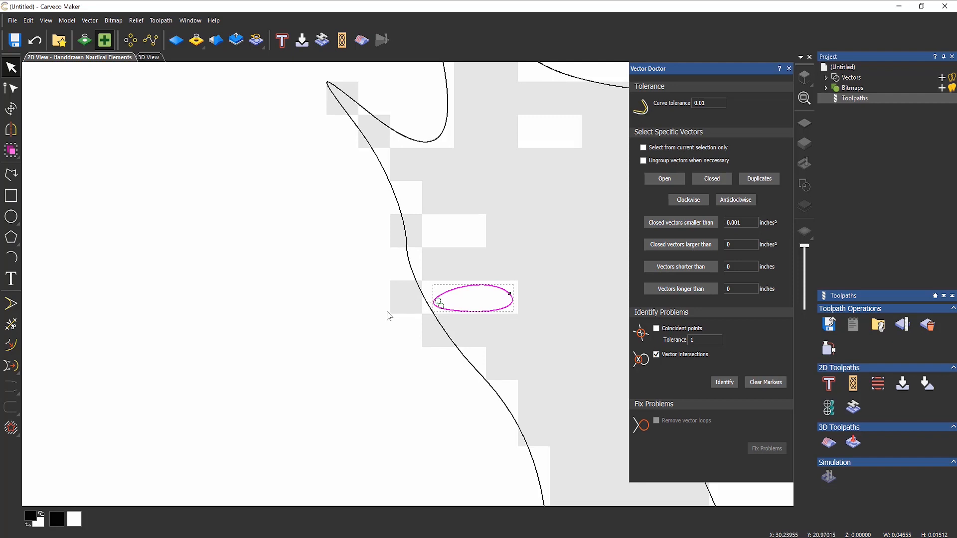
key(Delete)
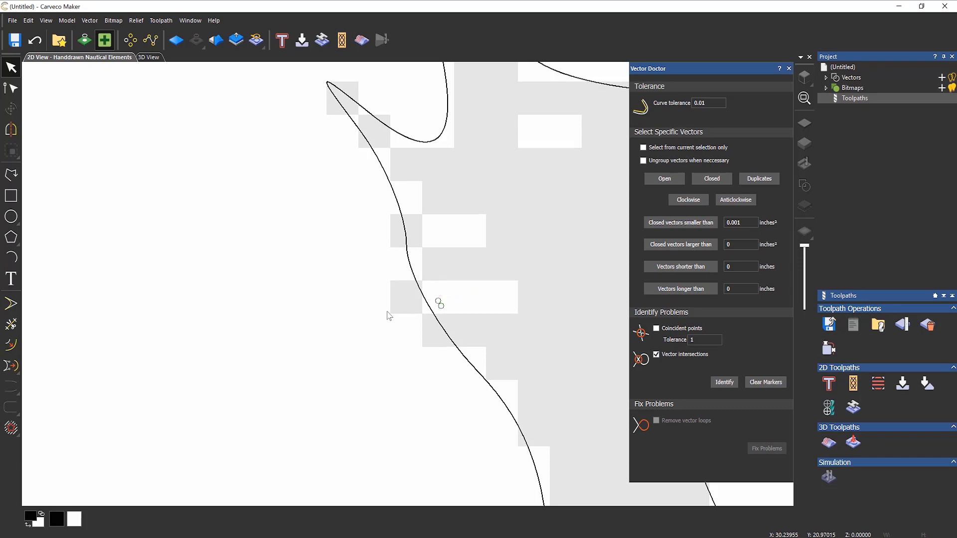
- Select all vectors, clear the old markers, and recheck for intersections
scroll(391, 304, down, 5)
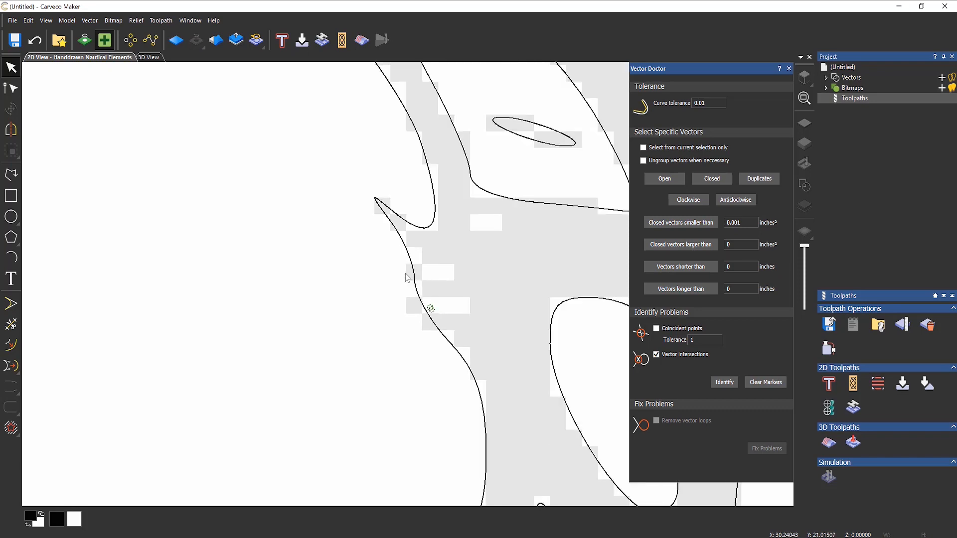
scroll(395, 286, down, 2)
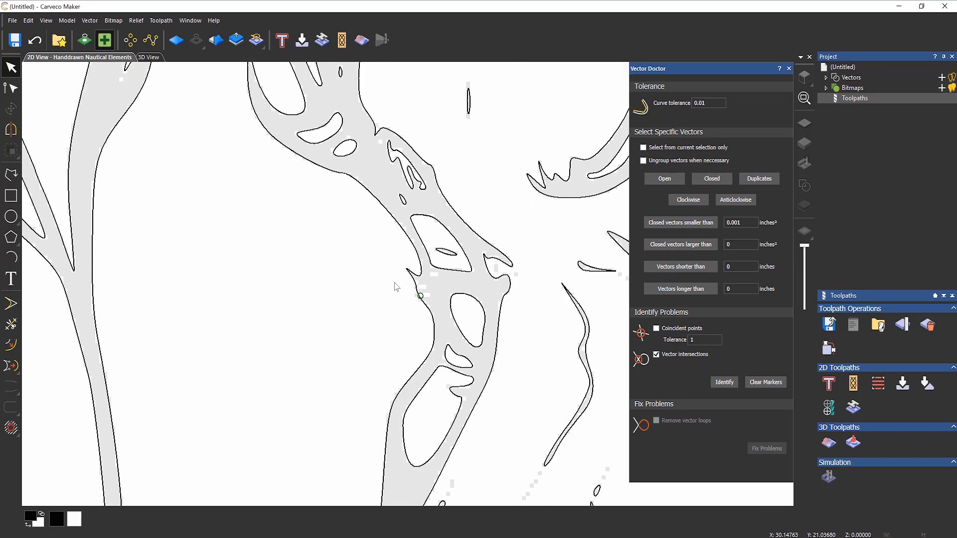
key(ctrl+a)
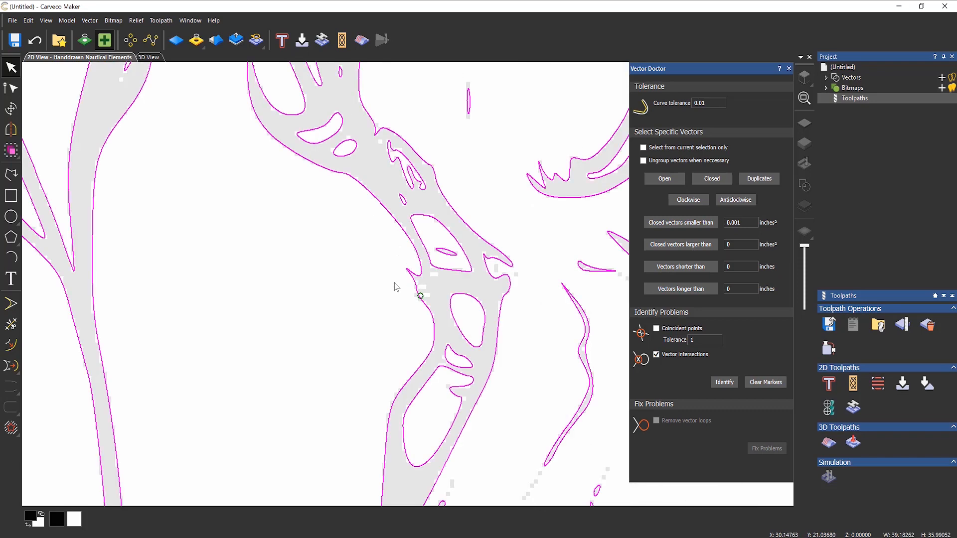
click(762, 381)
click(723, 382)
scroll(377, 310, down, 10)
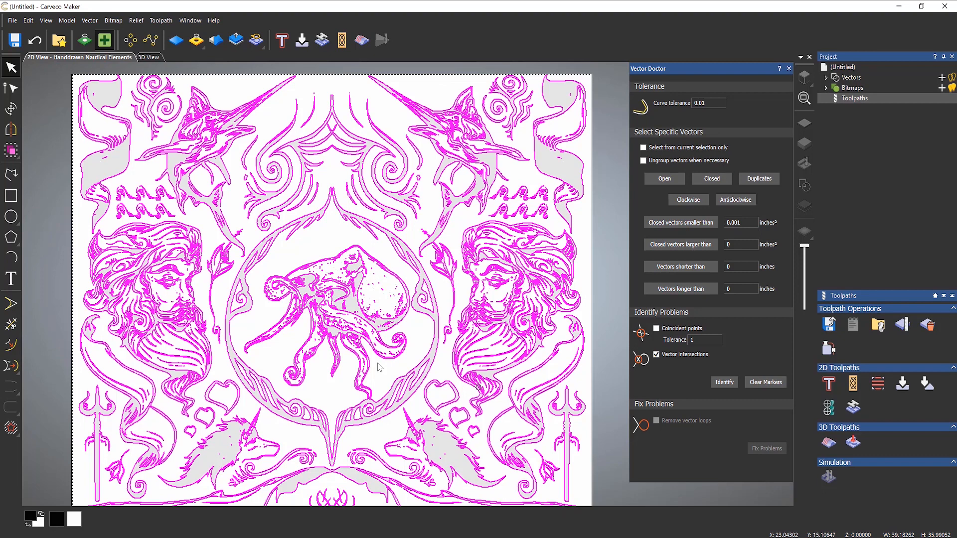
scroll(379, 352, down, 6)
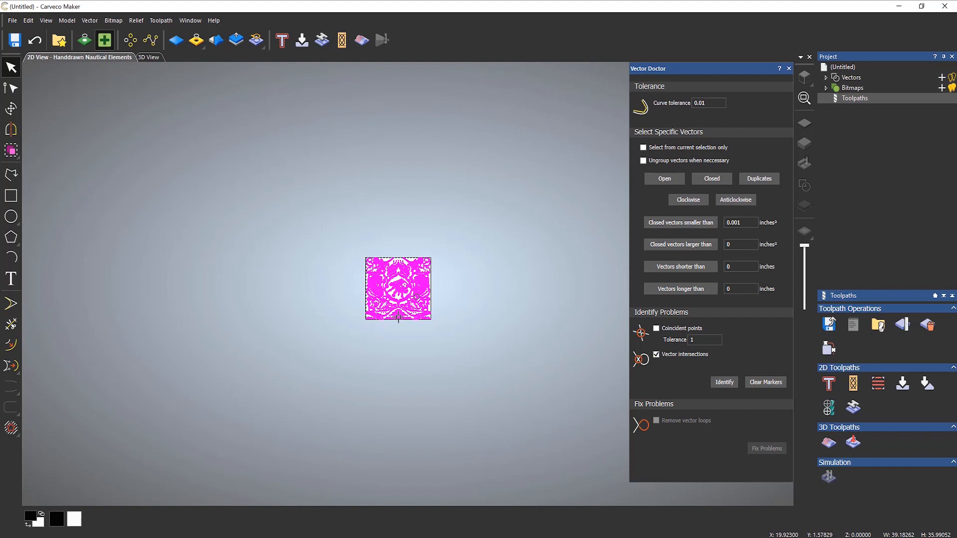
- Zoom to the tiny self-intersecting loop and delete it
scroll(399, 318, down, 2)
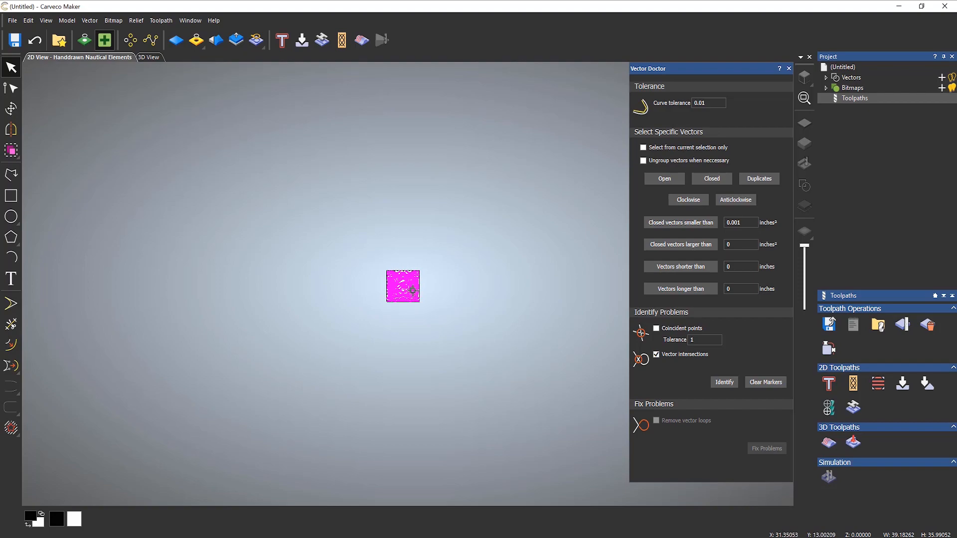
scroll(412, 292, up, 4)
scroll(412, 290, up, 1)
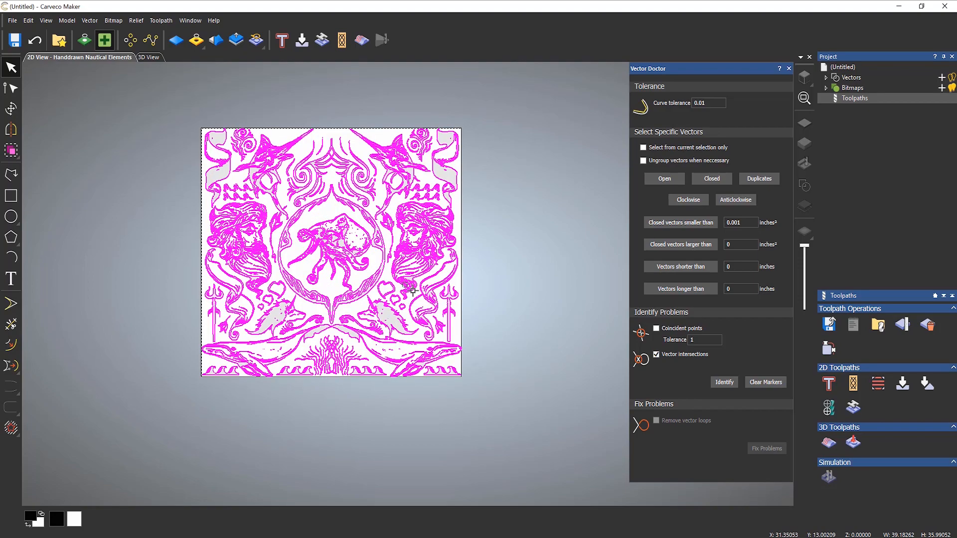
scroll(412, 291, up, 3)
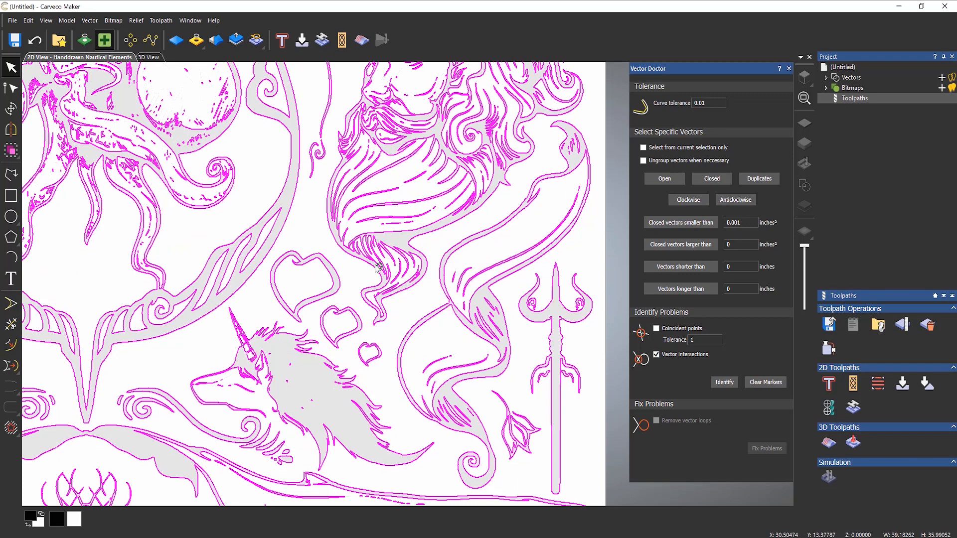
scroll(380, 268, up, 2)
scroll(380, 268, up, 2)
scroll(381, 268, up, 2)
scroll(395, 274, up, 2)
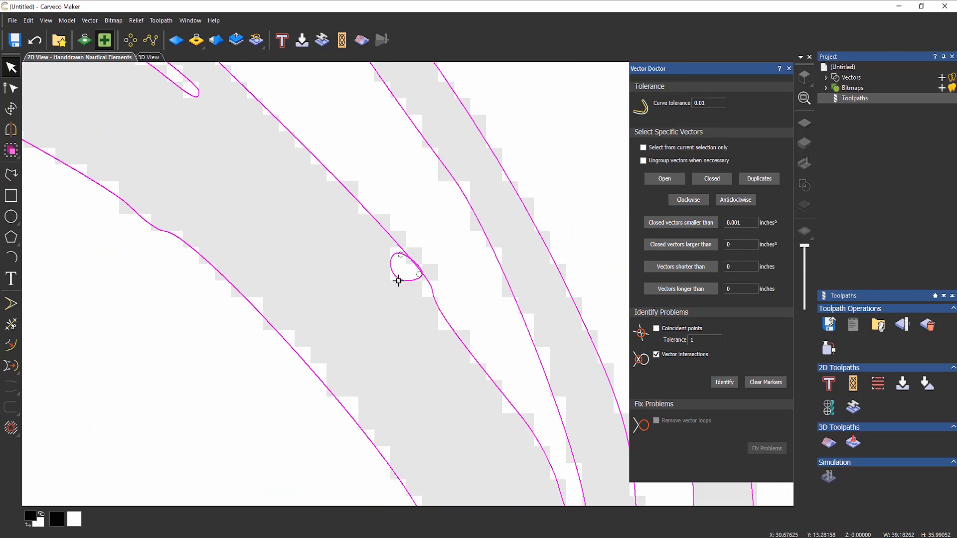
scroll(422, 279, up, 2)
click(424, 287)
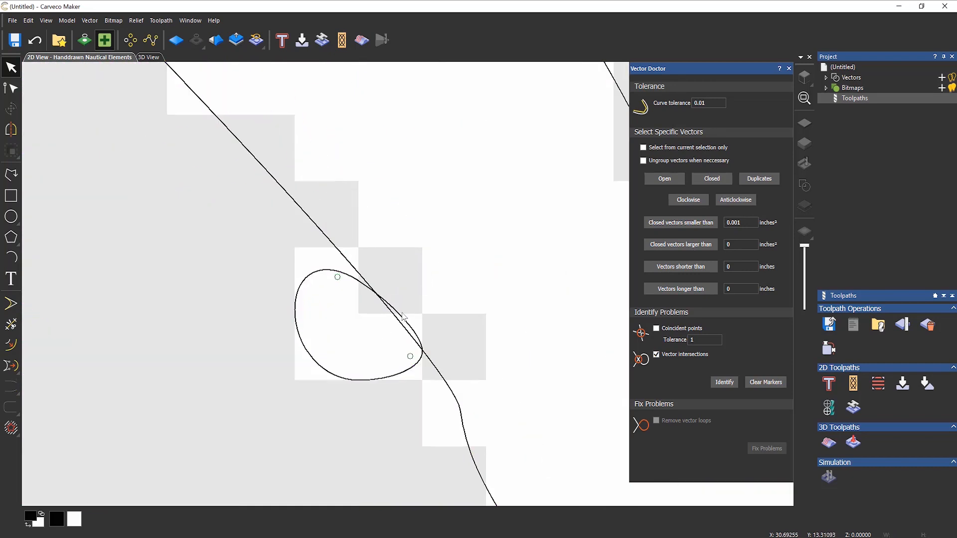
click(327, 275)
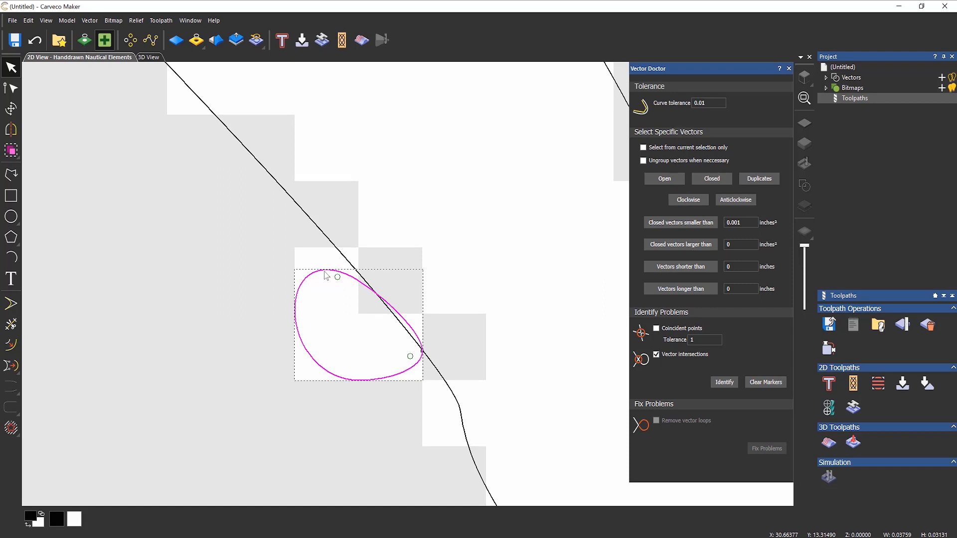
key(Delete)
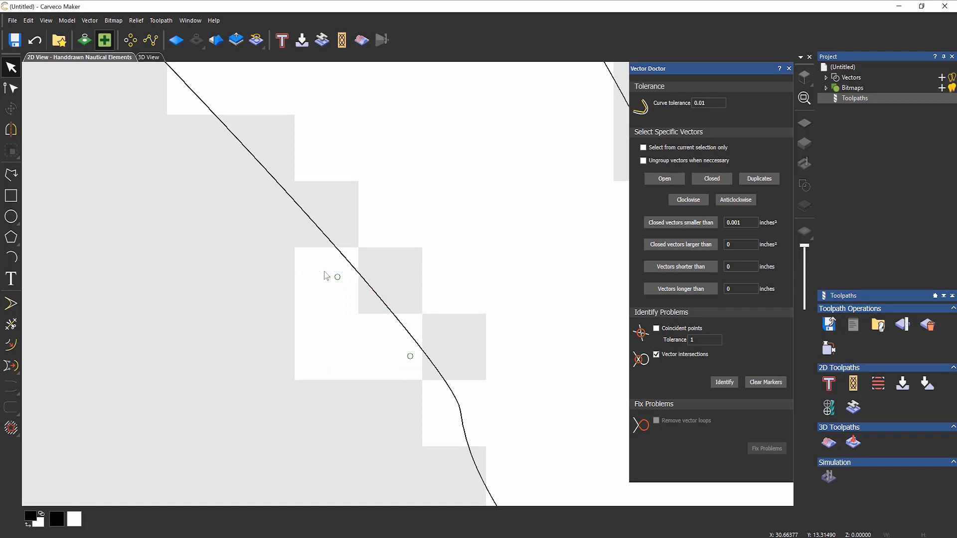
- Select all vectors again and rerun the intersection check in Vector Doctor
key(ctrl+a)
scroll(344, 261, down, 3)
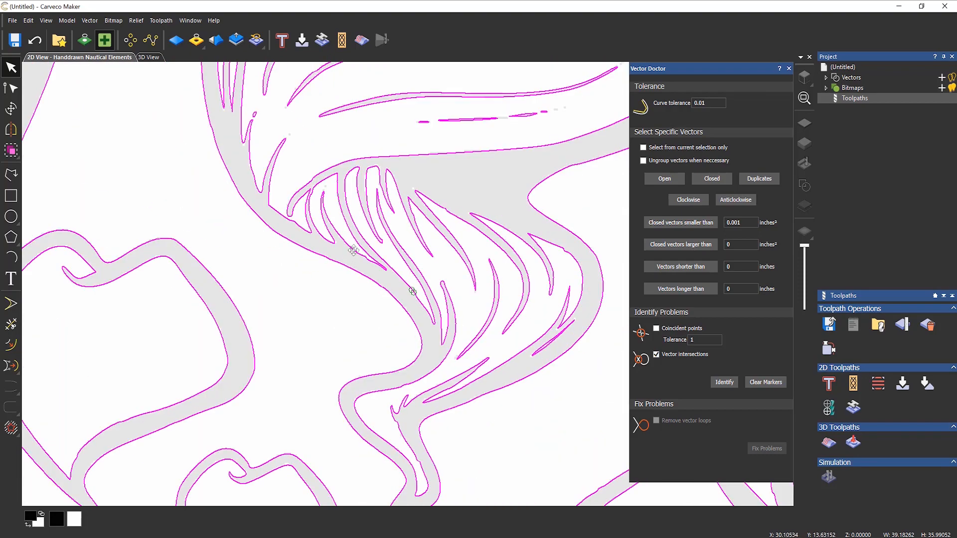
scroll(355, 249, down, 3)
scroll(354, 247, down, 1)
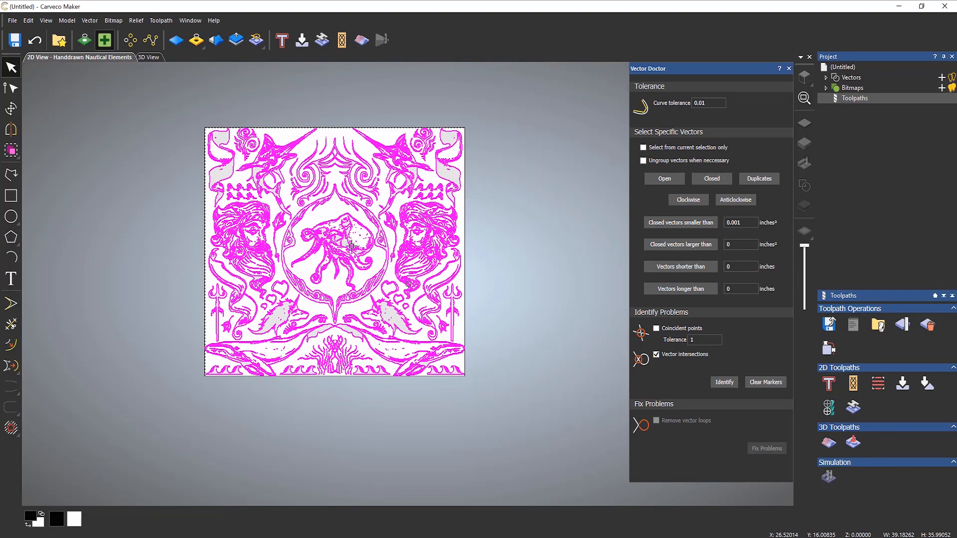
scroll(320, 232, up, 1)
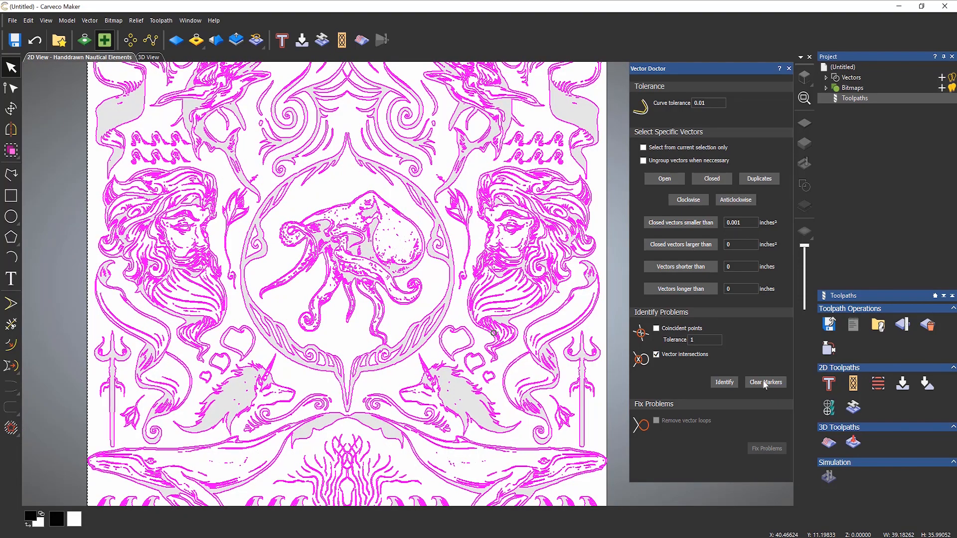
click(725, 382)
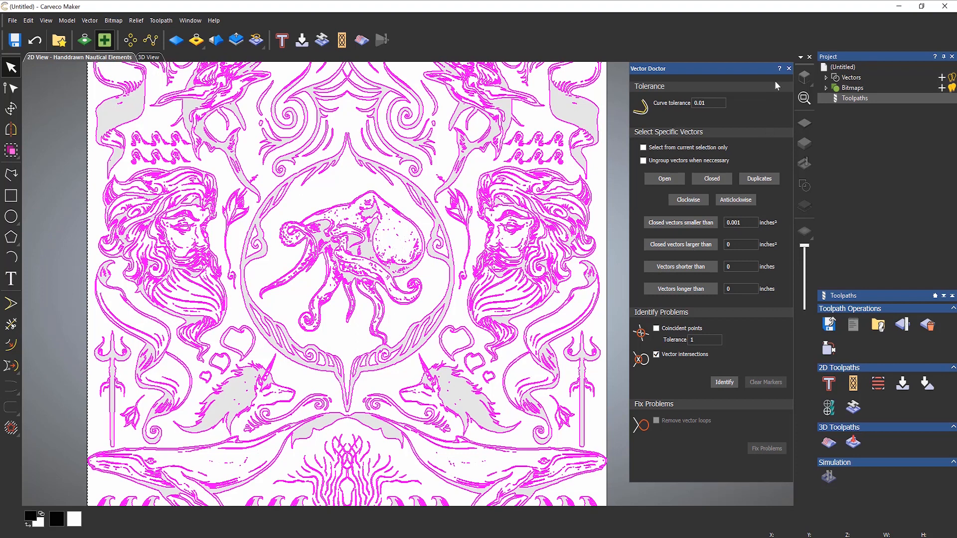
- Close Vector Doctor and start a V-Bit Carving toolpath with the V-Bit 1.25 Inch 90 degree tool
click(788, 68)
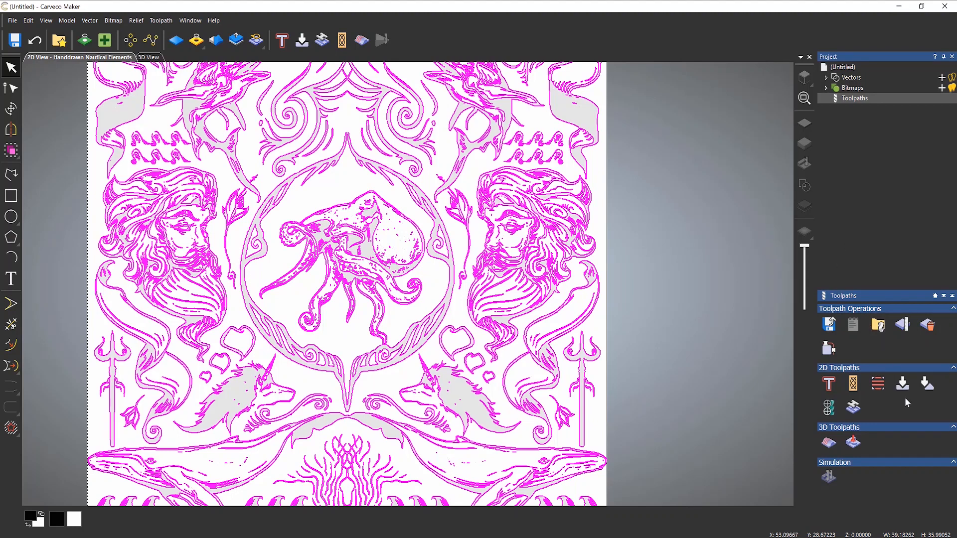
click(903, 385)
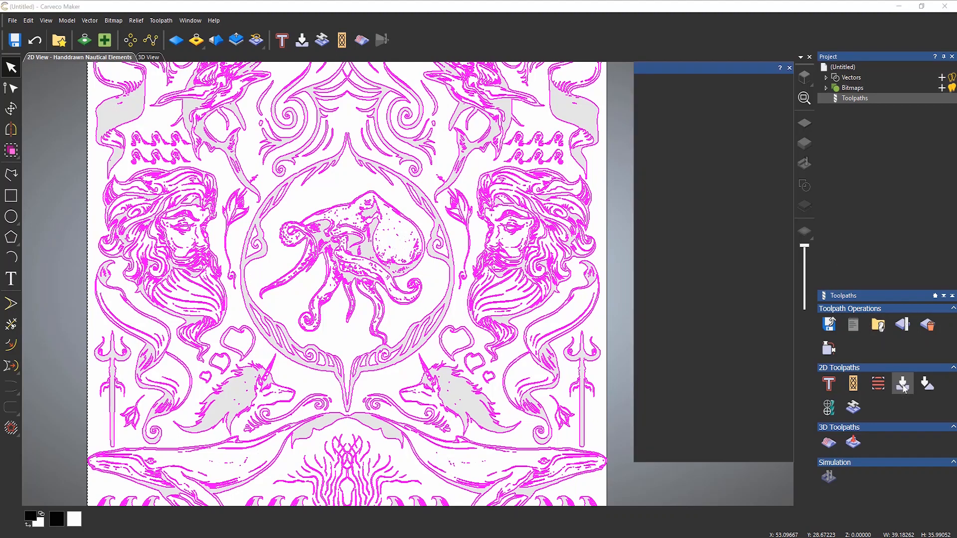
click(686, 227)
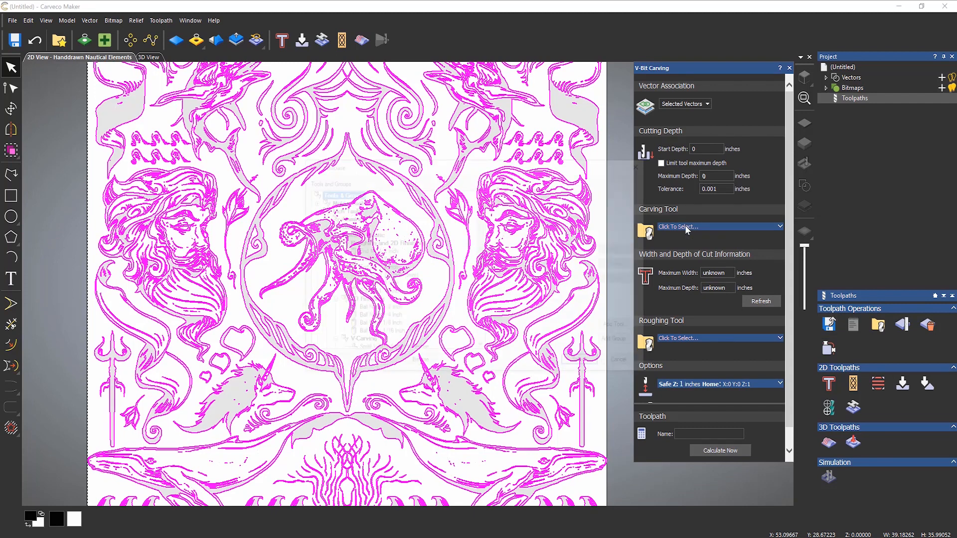
scroll(437, 274, down, 3)
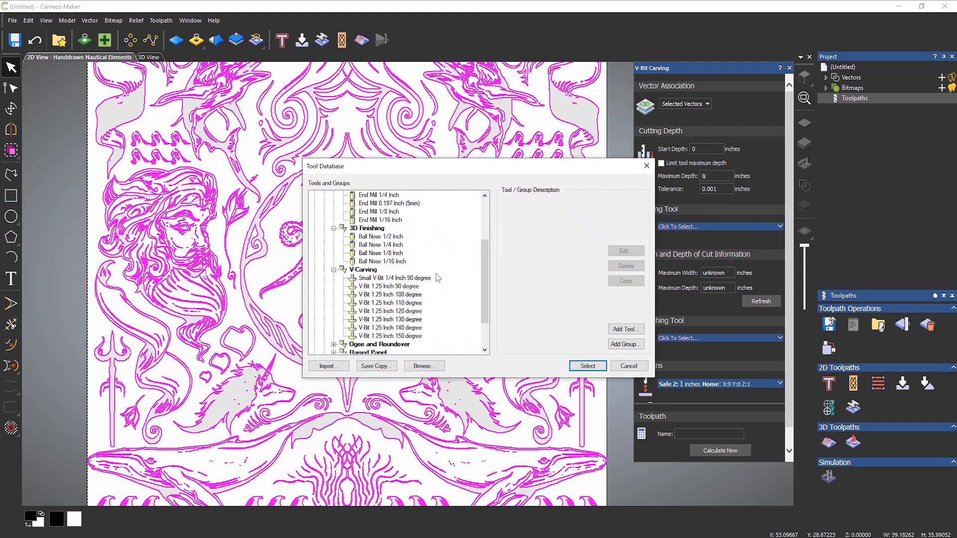
click(407, 286)
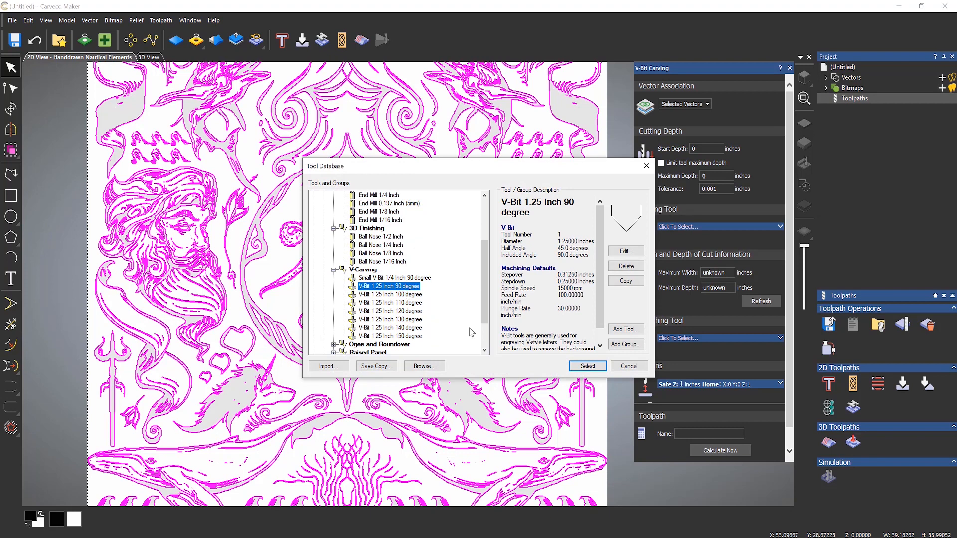
click(598, 367)
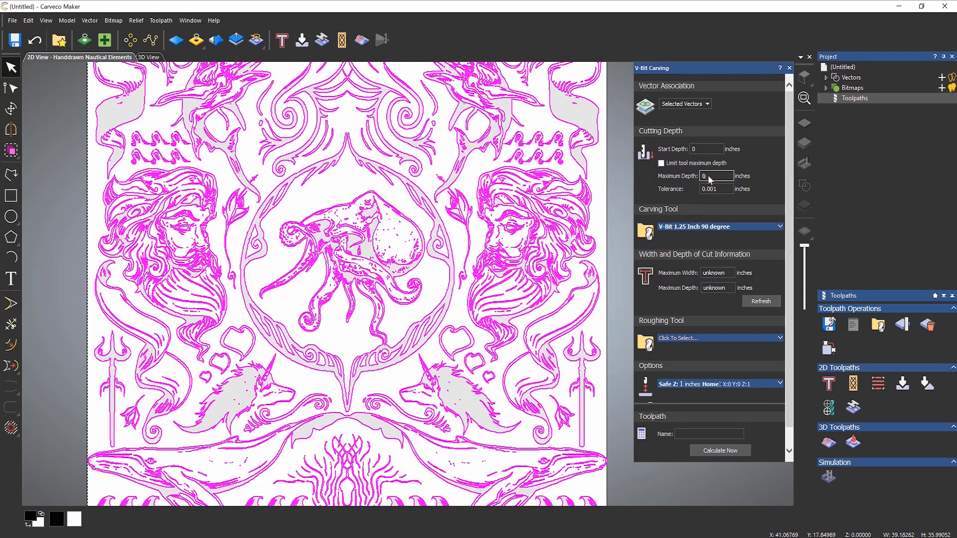
scroll(795, 297, down, 2)
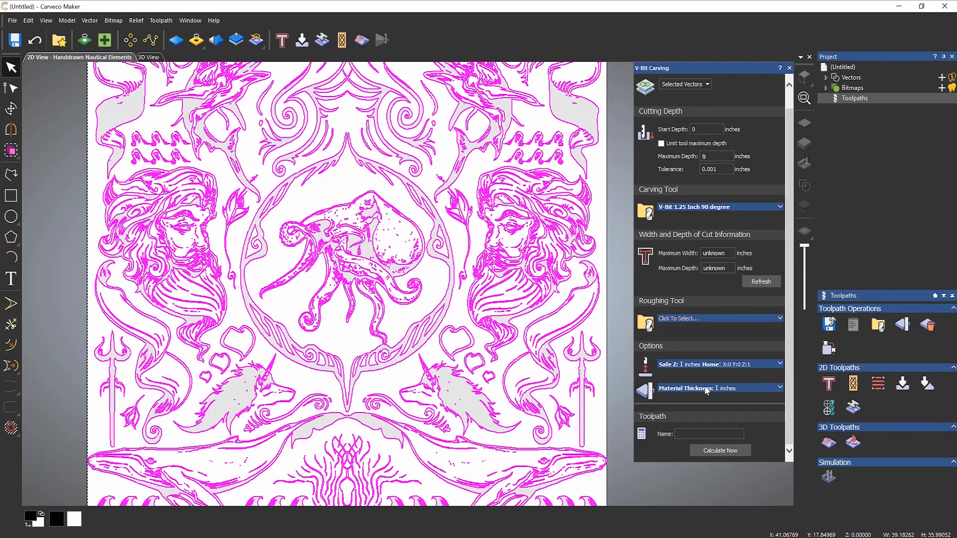
- Refresh the cut width and depth, then calculate the V-Bit toolpath to 0.98662-inch maximum depth
click(750, 284)
click(715, 450)
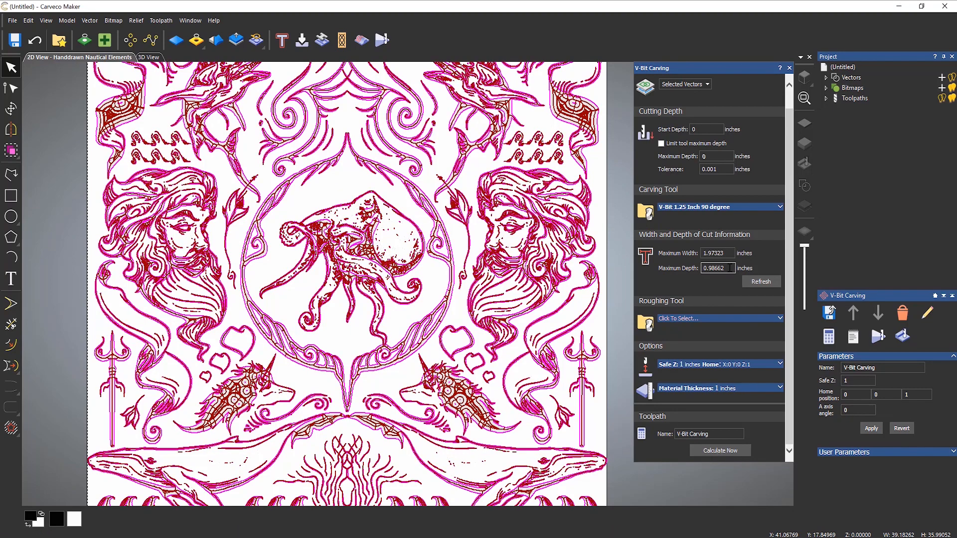
- Close the V-Bit settings and toggle the V-Bit Carving toolpath lines off in 2D
click(789, 68)
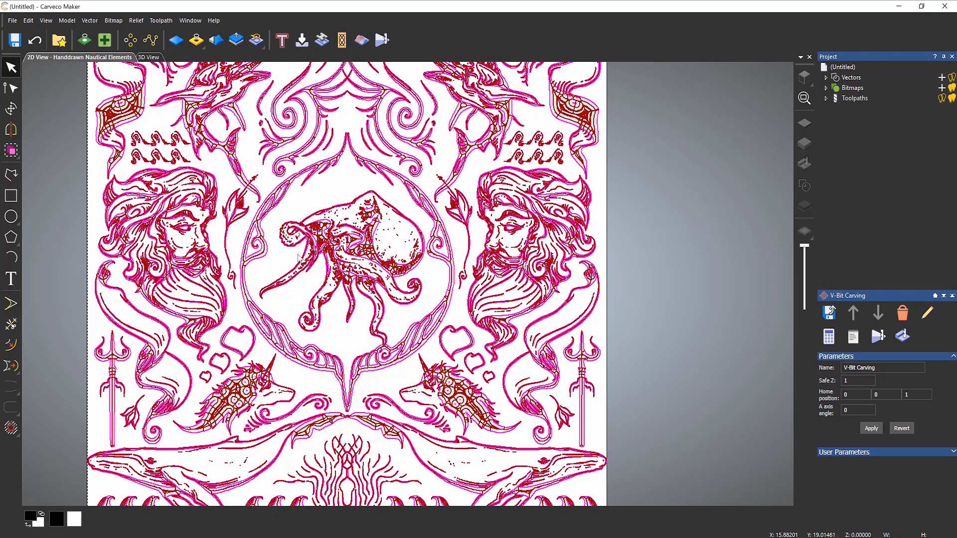
click(826, 98)
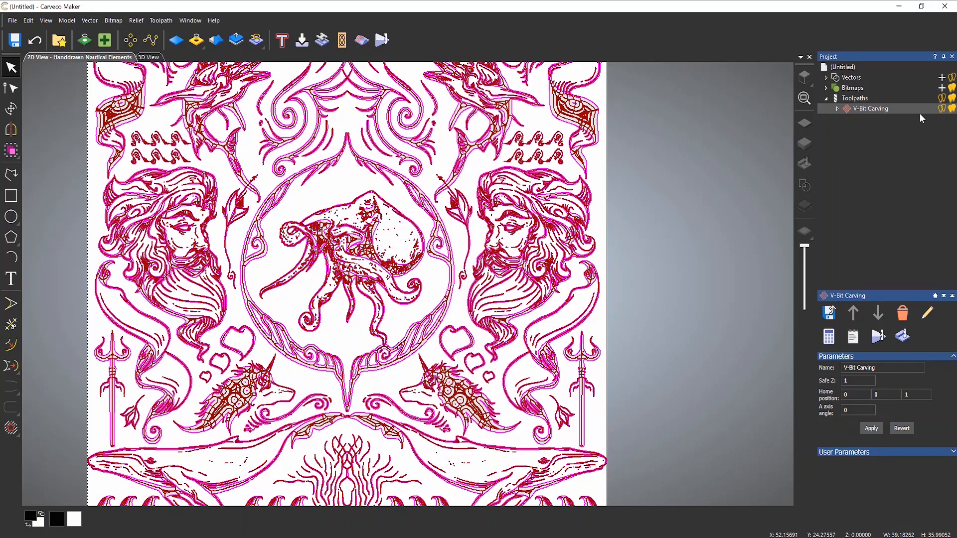
click(942, 109)
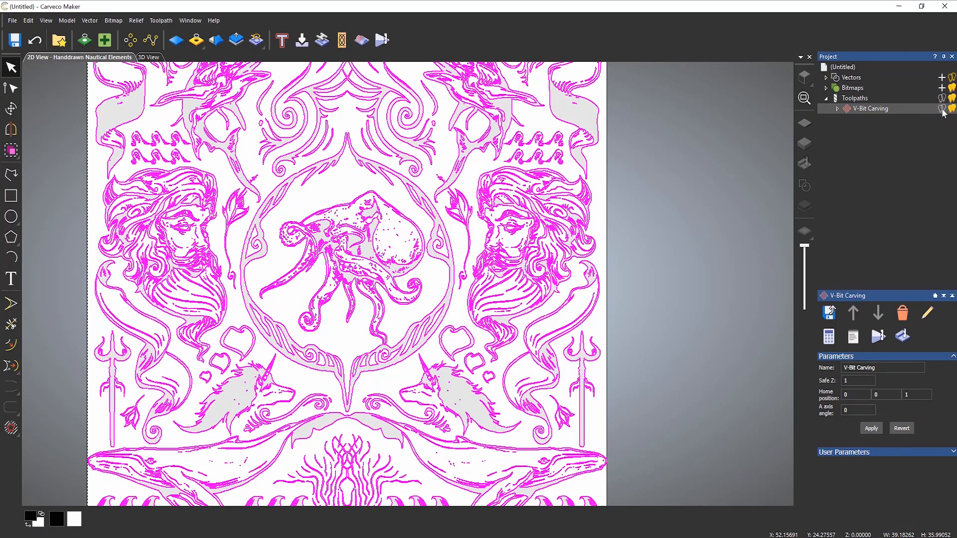
click(942, 109)
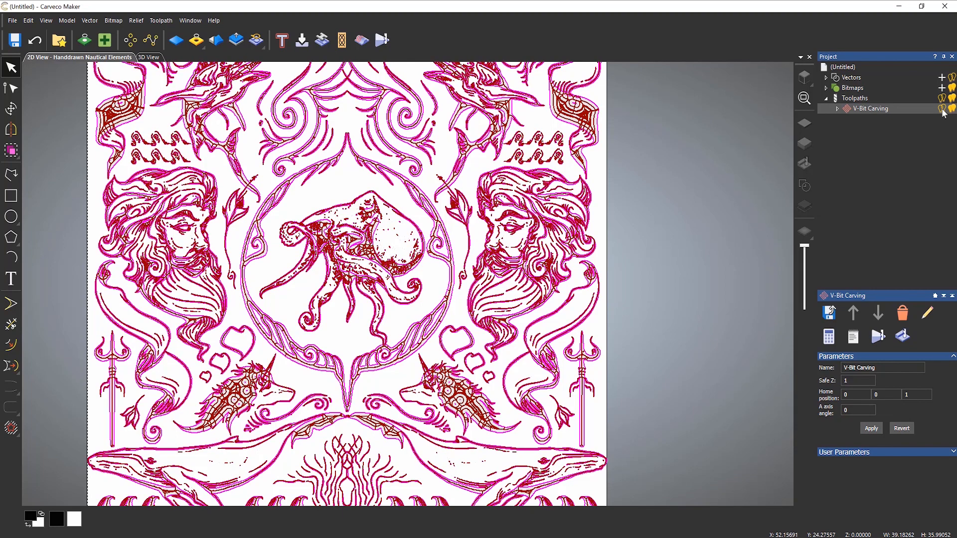
click(942, 110)
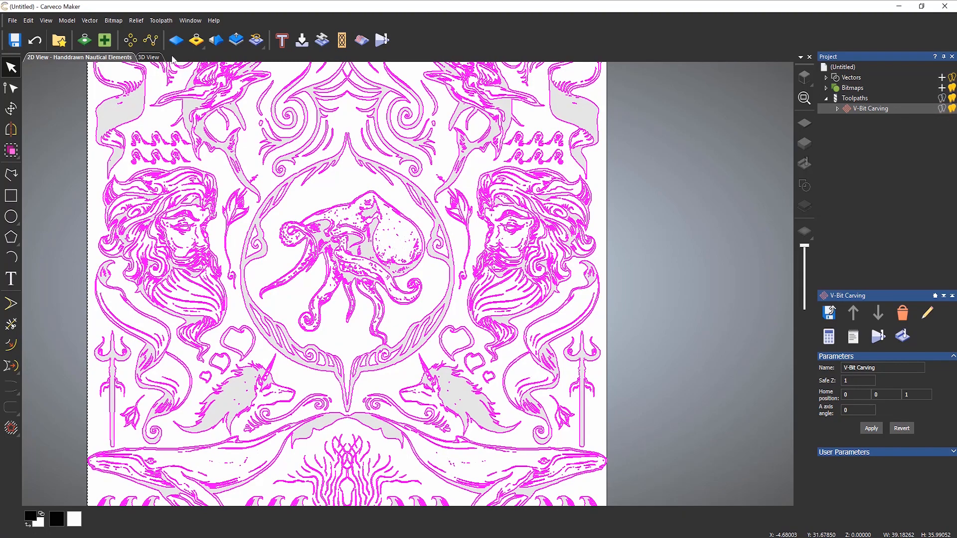
- View the block in 3D perspective, hide the toolpath lines there, and return to 2D
click(155, 58)
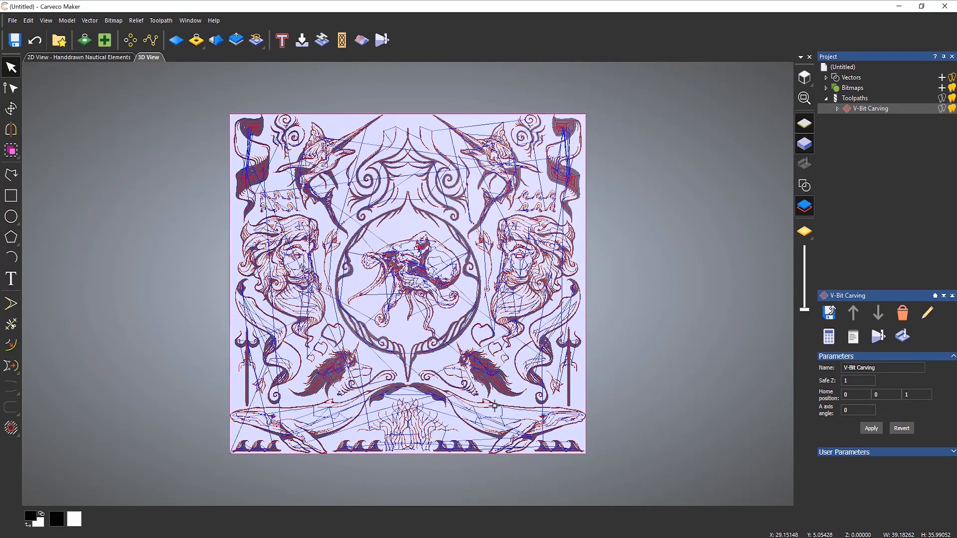
drag(498, 343, 383, 453)
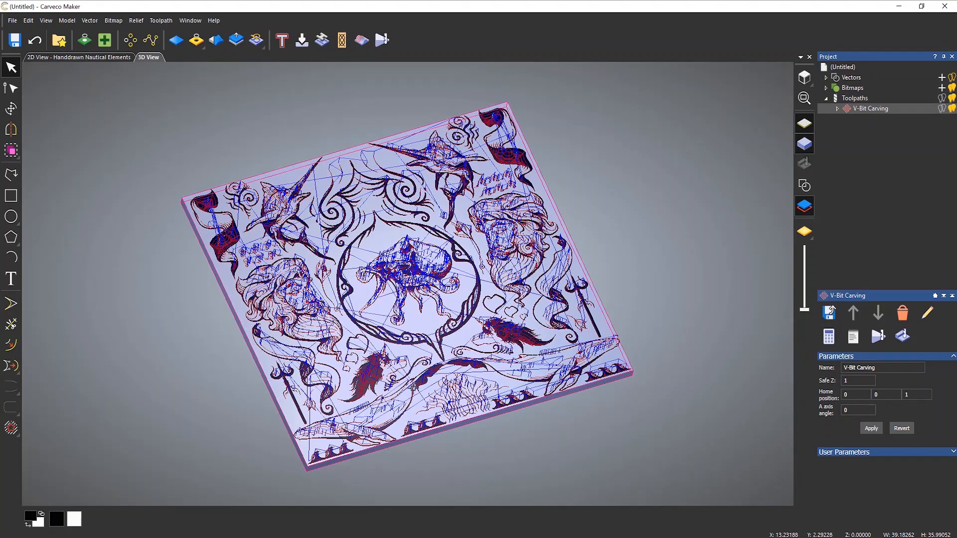
scroll(568, 359, up, 3)
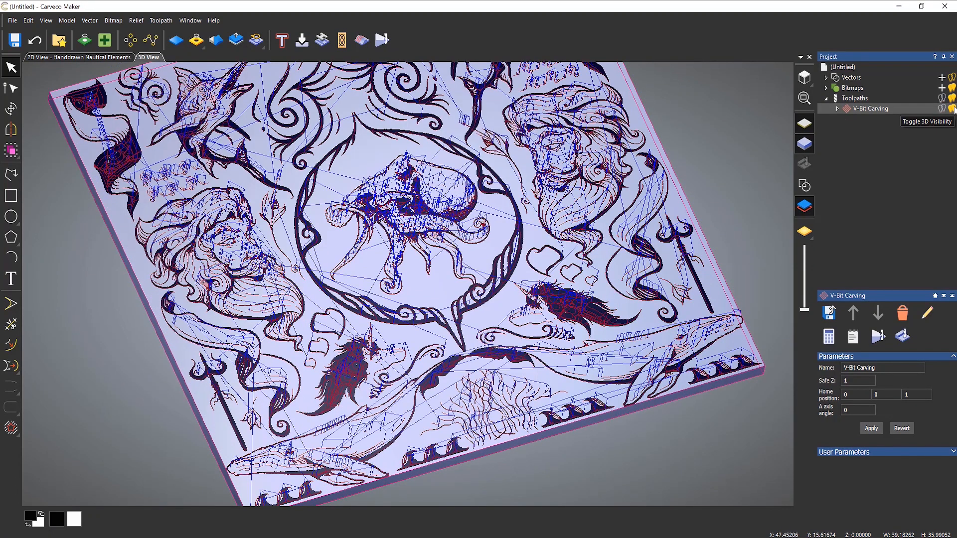
click(952, 109)
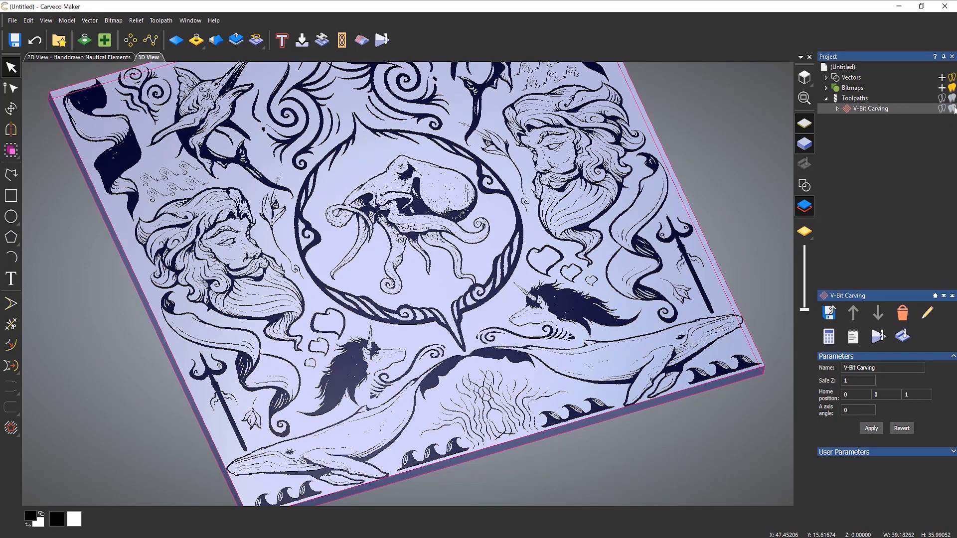
click(952, 109)
click(952, 109)
click(76, 58)
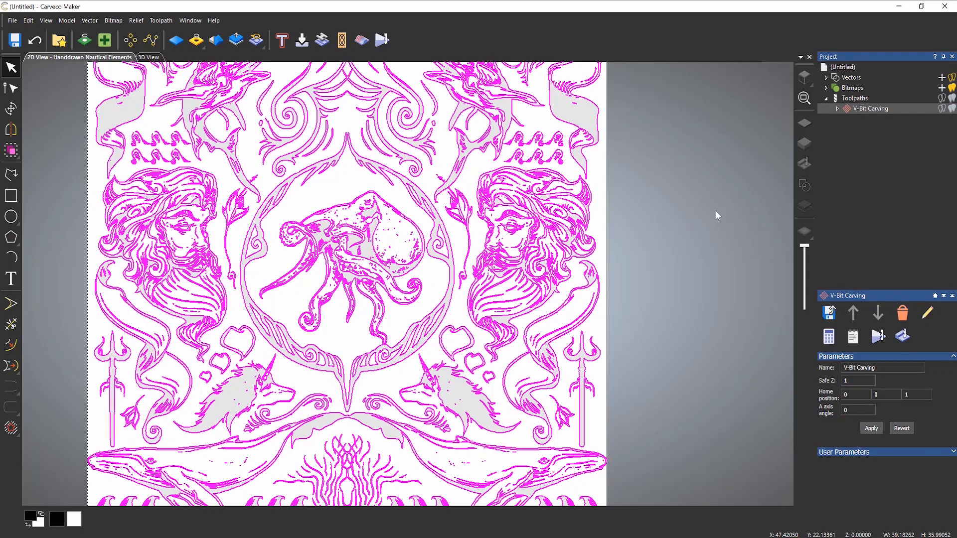
- Turn the toolpath display back on and run Simulate Toolpath on V-Bit Carving
click(942, 108)
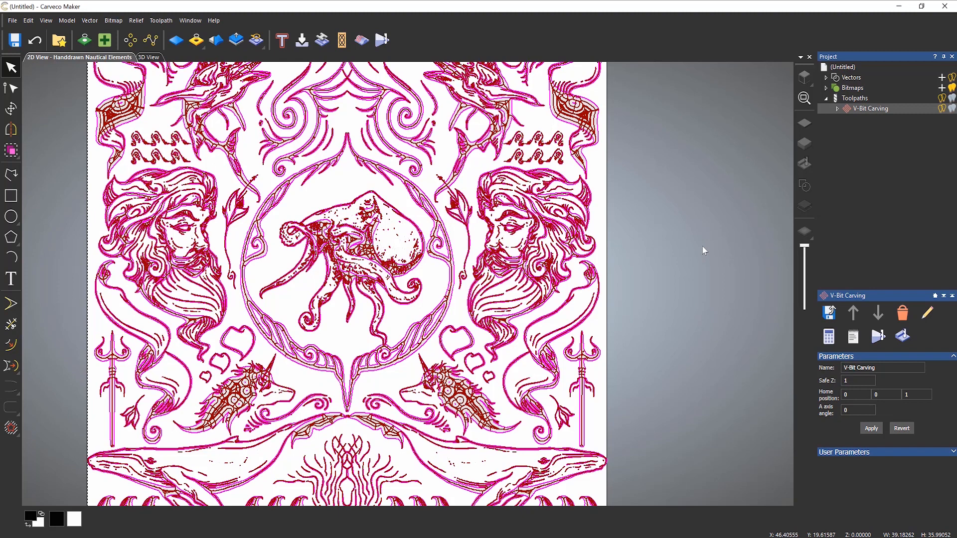
right_click(879, 108)
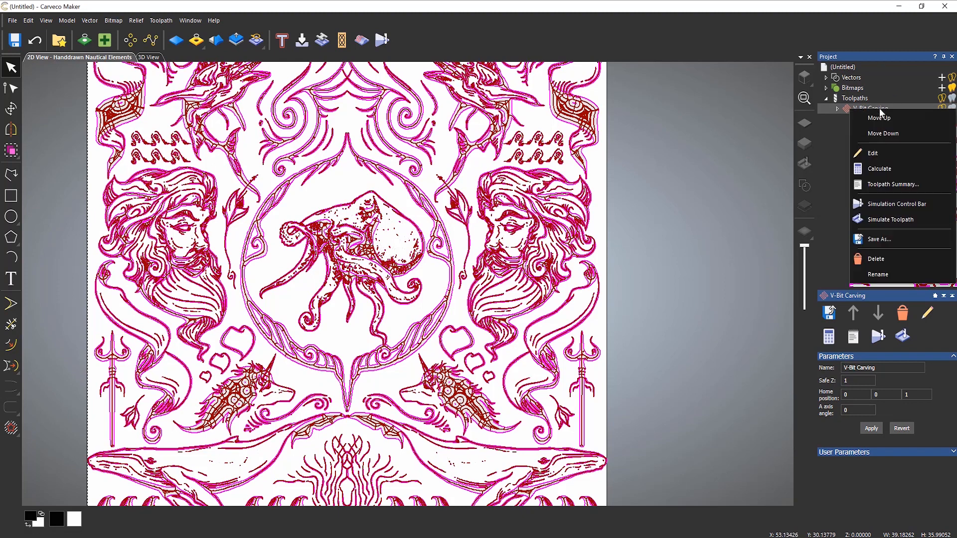
click(896, 219)
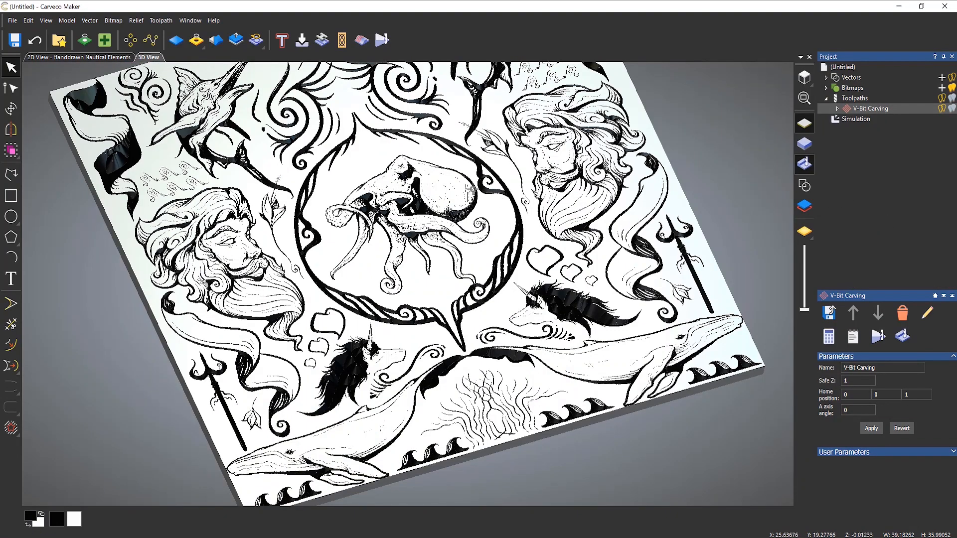
- Move the simulated carving lower in view and select the Simulation item for its rendering settings
middle_drag(469, 194, 472, 247)
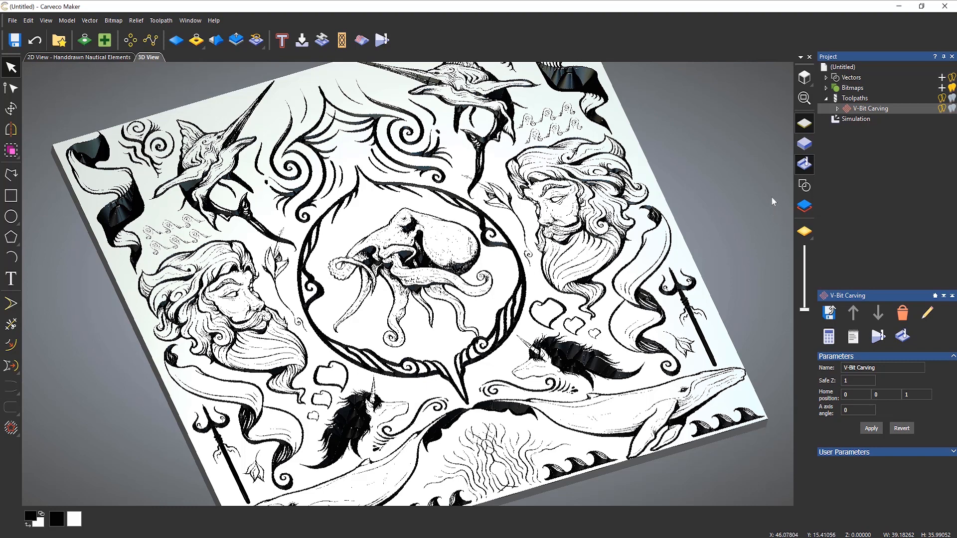
click(855, 119)
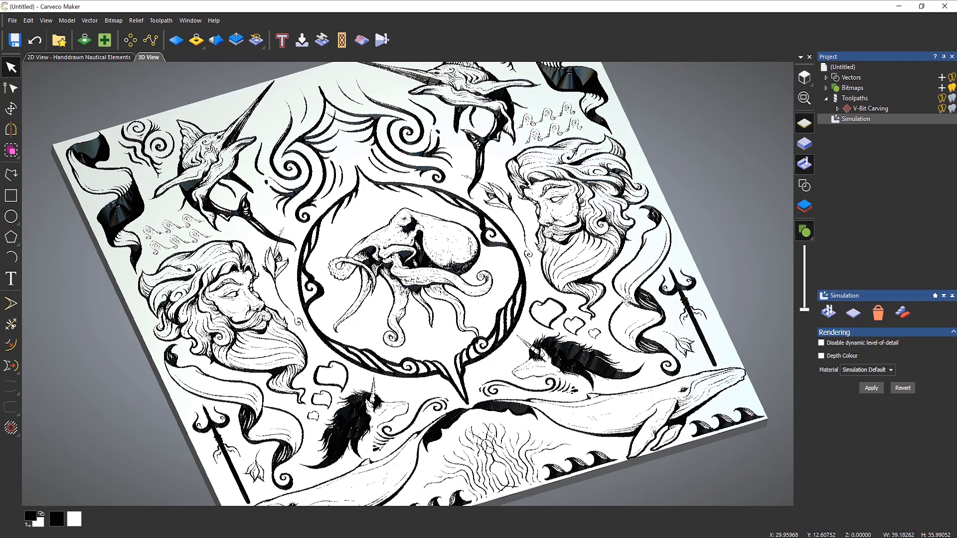
- Render the simulation as shaded material and tilt it to a more top-down angle
click(803, 236)
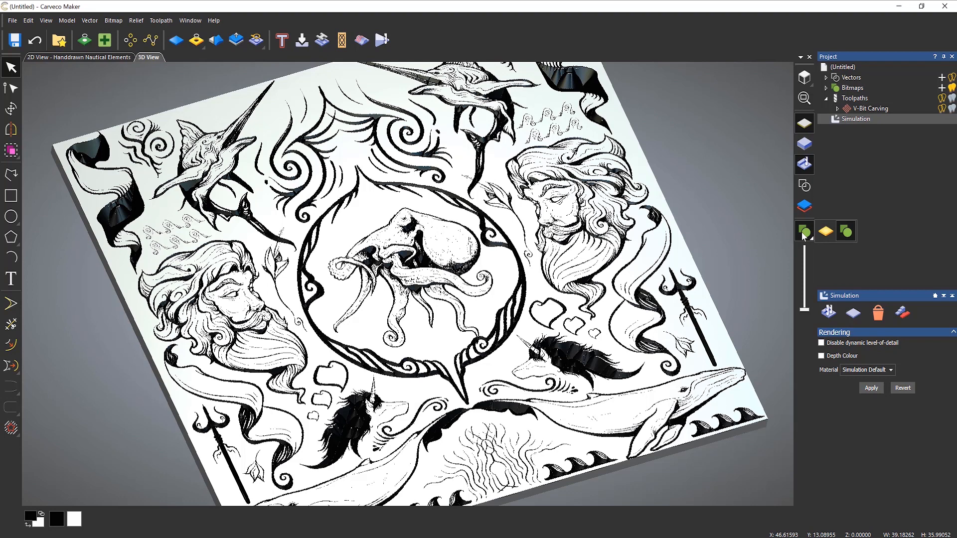
click(827, 232)
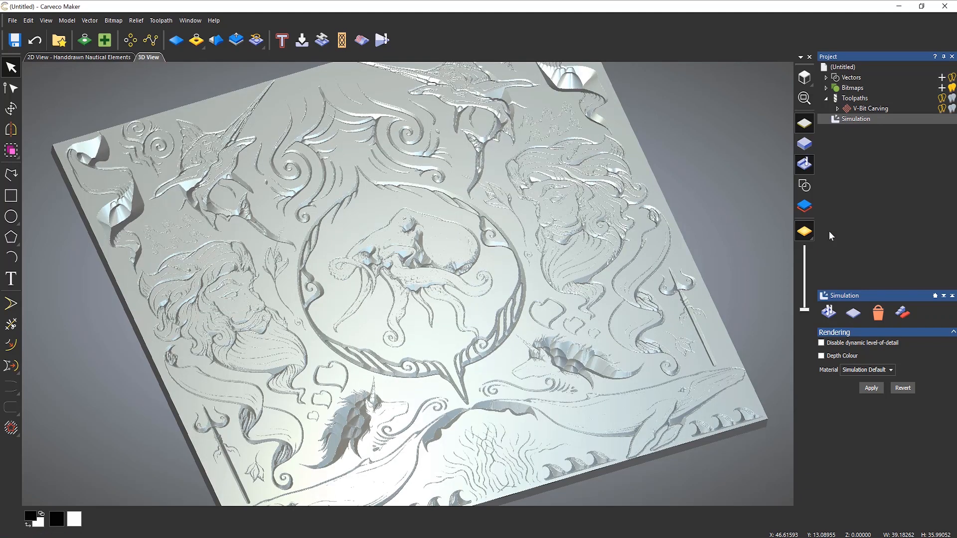
drag(496, 303, 463, 315)
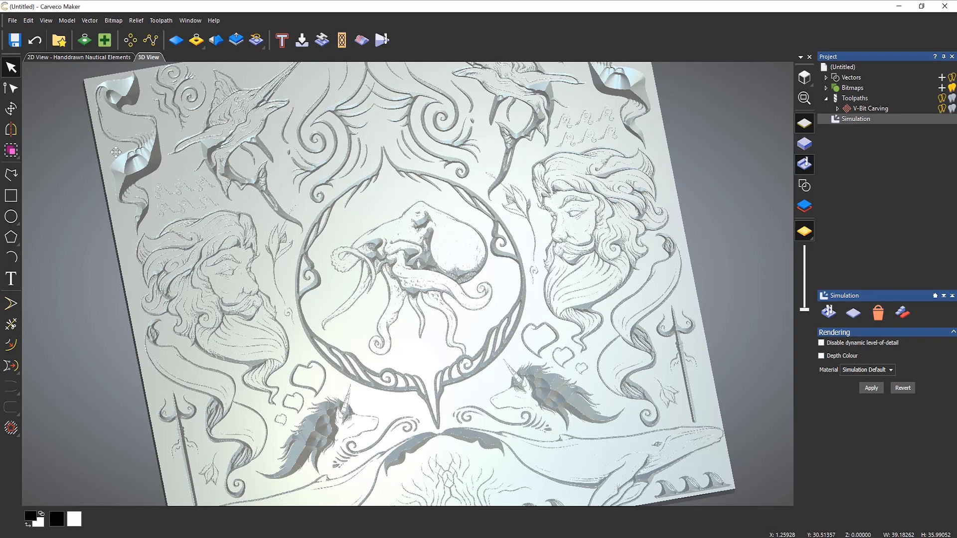
- Zoom and pan around the carved relief to inspect it, then return to the 2D view
scroll(112, 151, up, 5)
scroll(110, 149, up, 3)
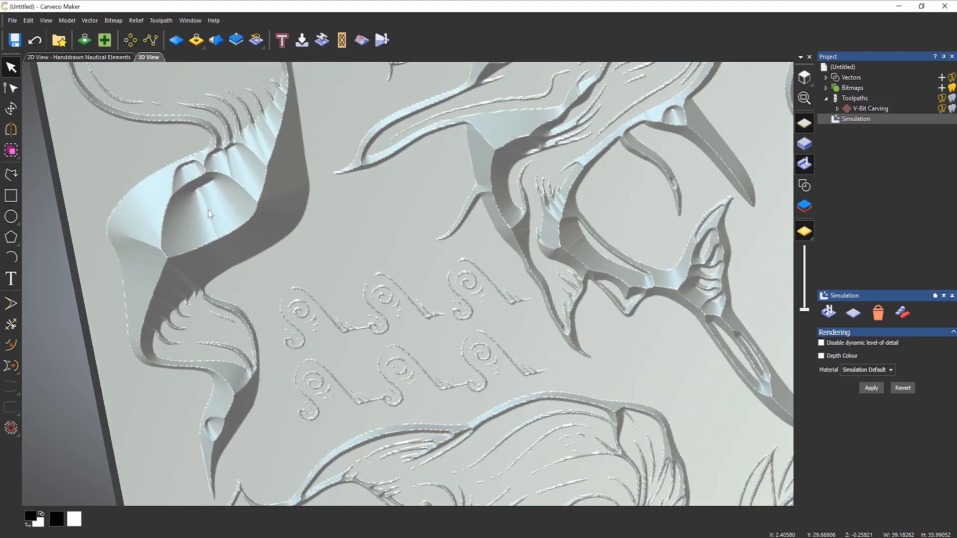
scroll(227, 251, down, 2)
scroll(226, 254, down, 5)
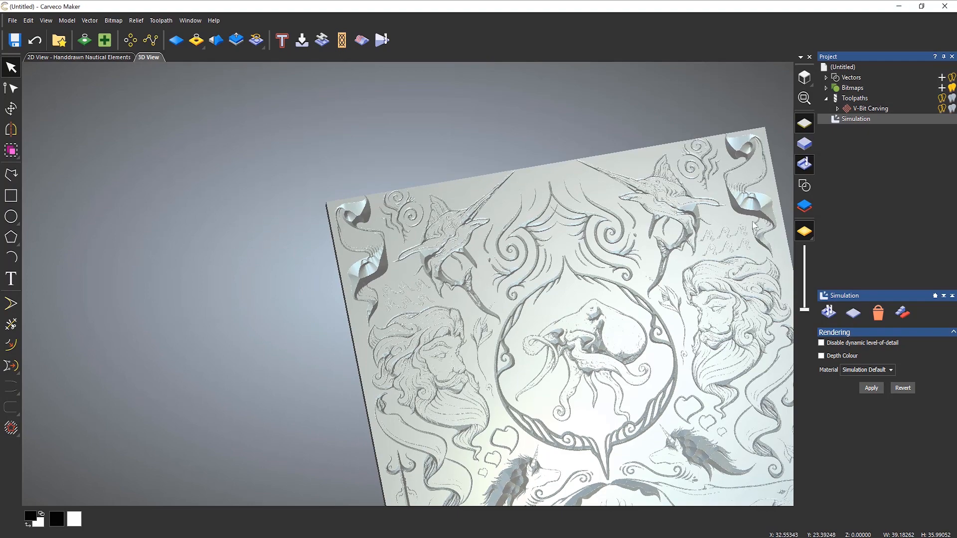
middle_drag(638, 360, 483, 160)
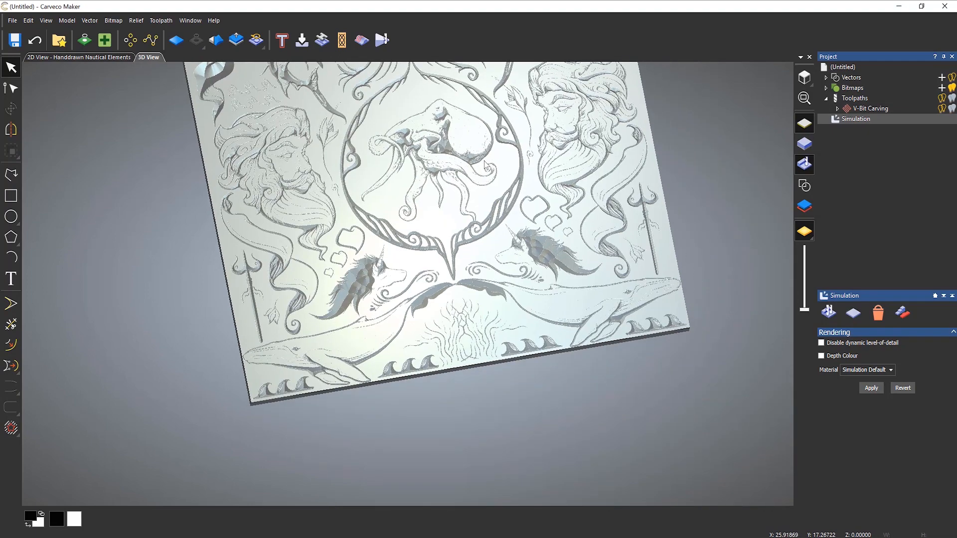
scroll(347, 275, up, 6)
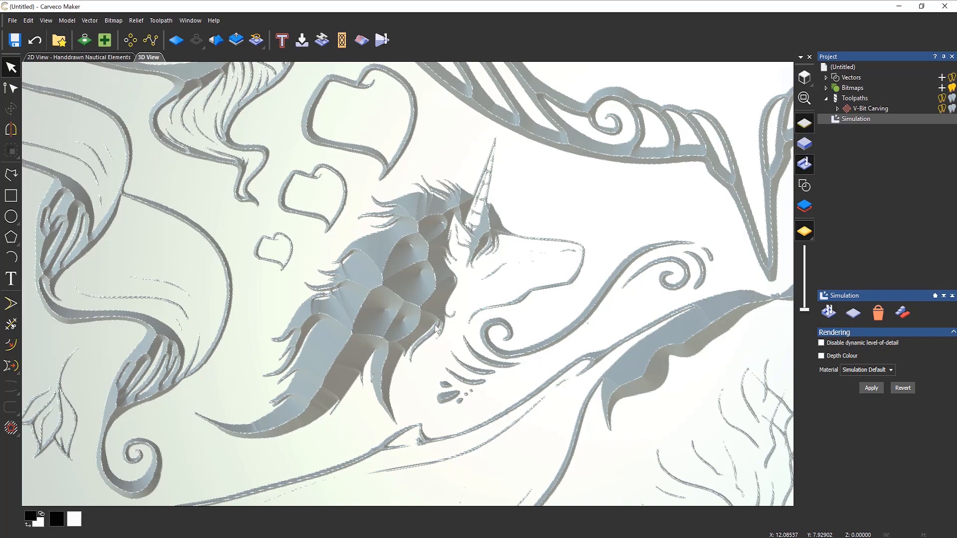
scroll(529, 241, down, 5)
middle_drag(529, 241, 470, 348)
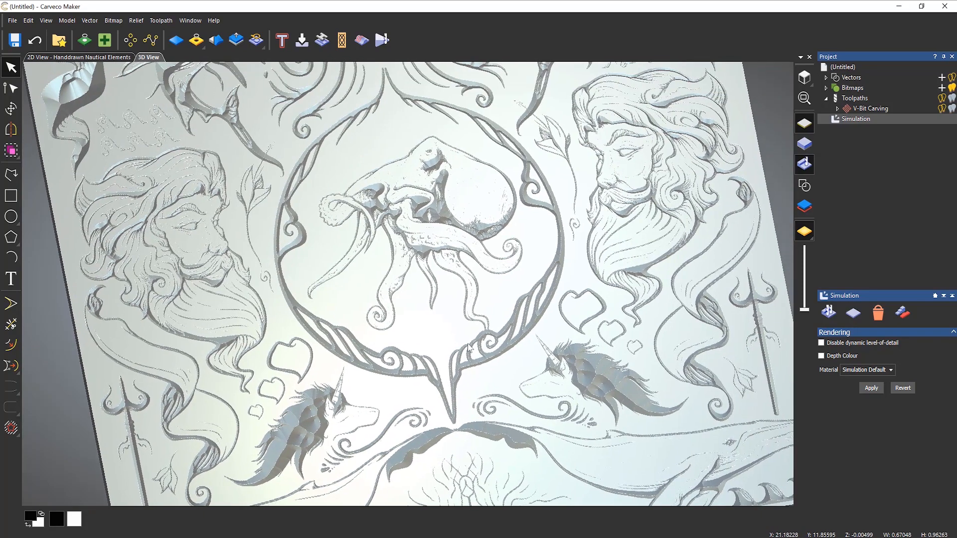
click(93, 58)
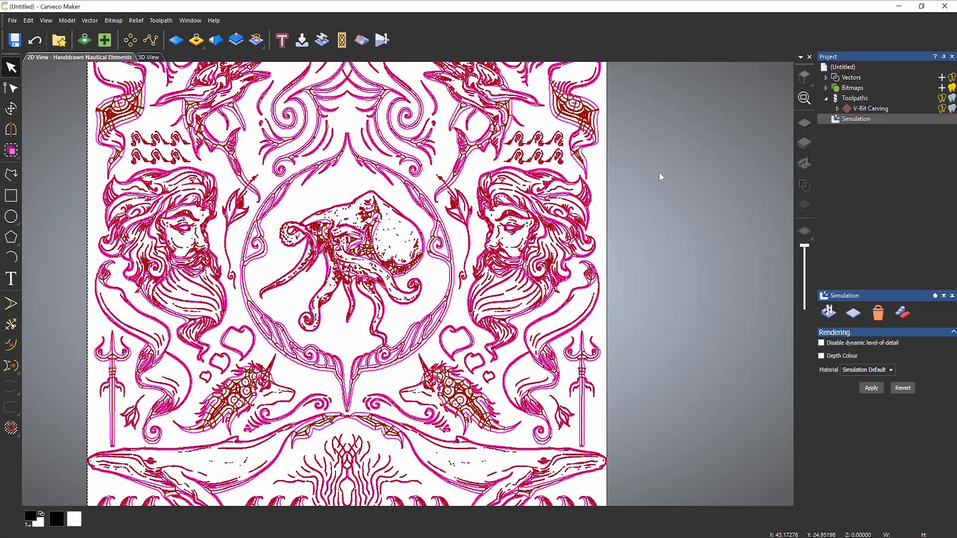
- Deselect all artwork, hide the V-Bit Carving toolpath lines, and shift the design right
click(658, 172)
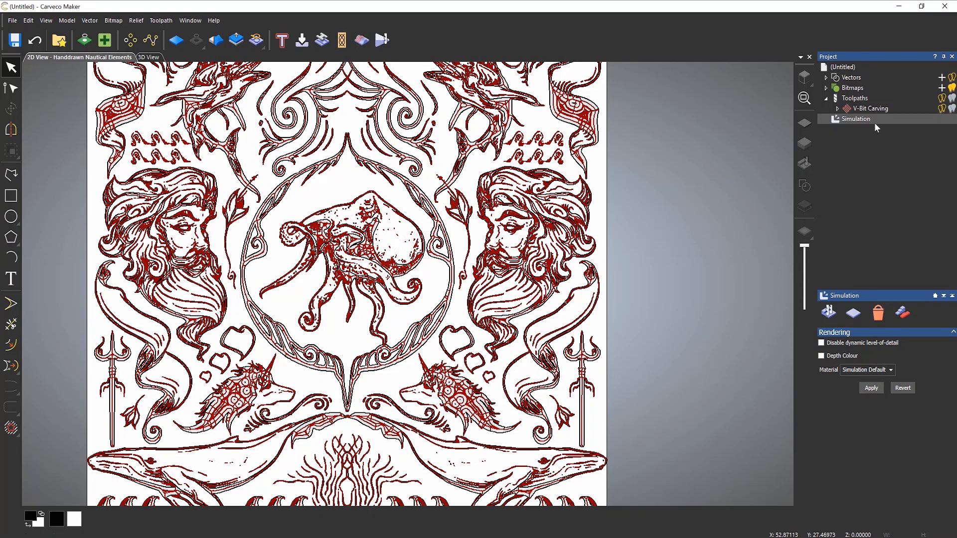
click(942, 110)
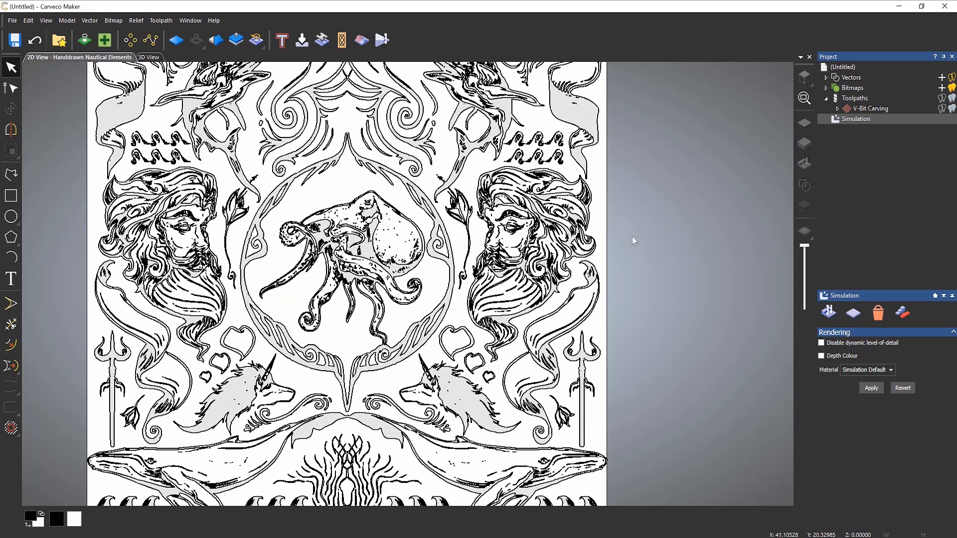
middle_drag(635, 234, 752, 271)
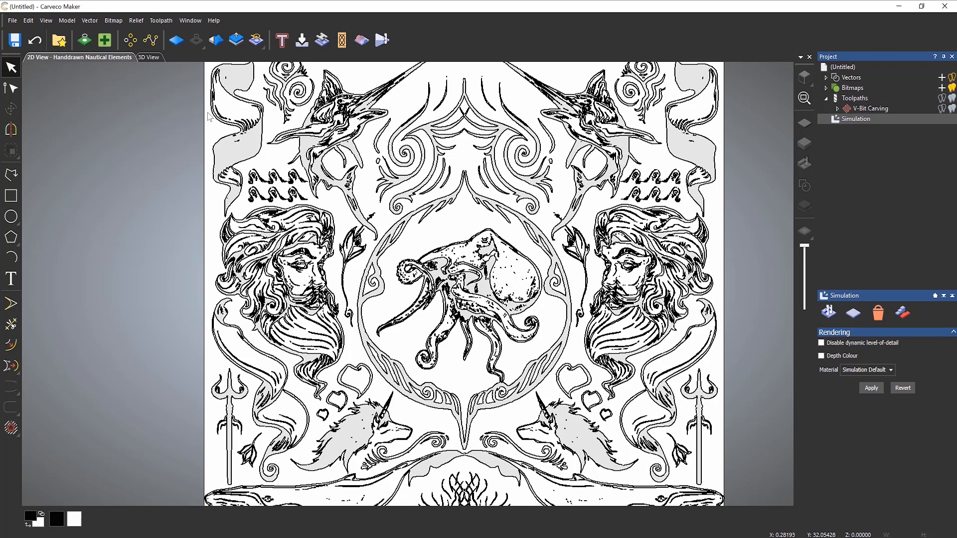
- Delete the stray dash marks among the fins and the small vector below the wing
scroll(216, 99, up, 5)
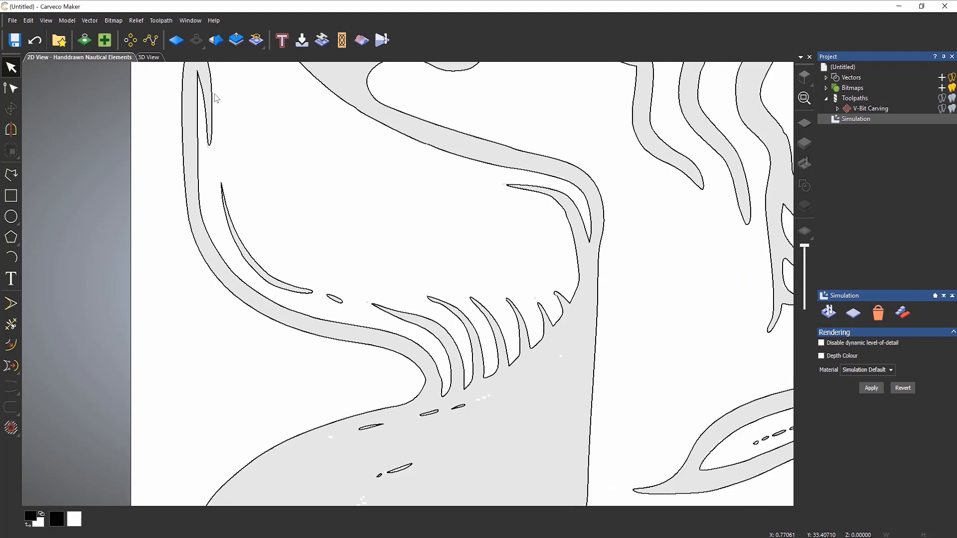
scroll(264, 177, down, 3)
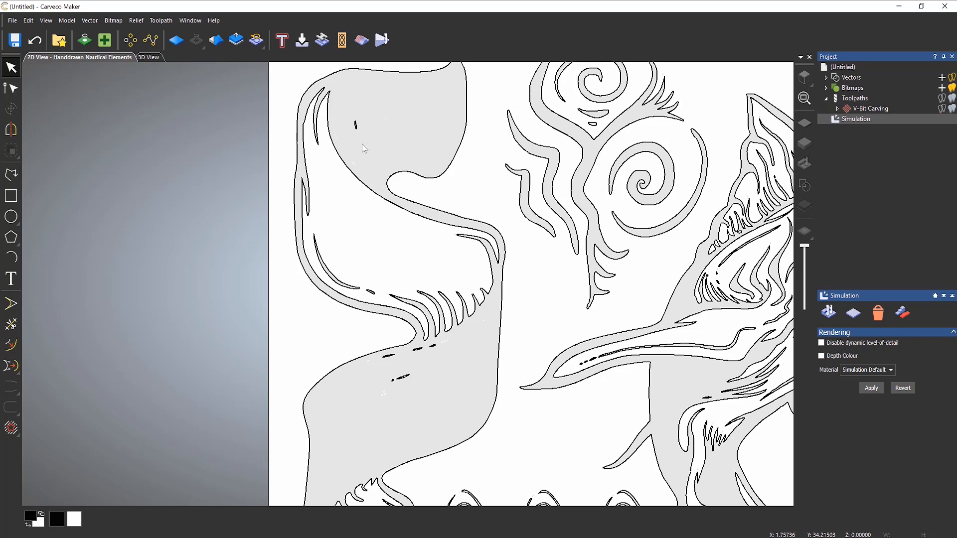
drag(350, 108, 369, 147)
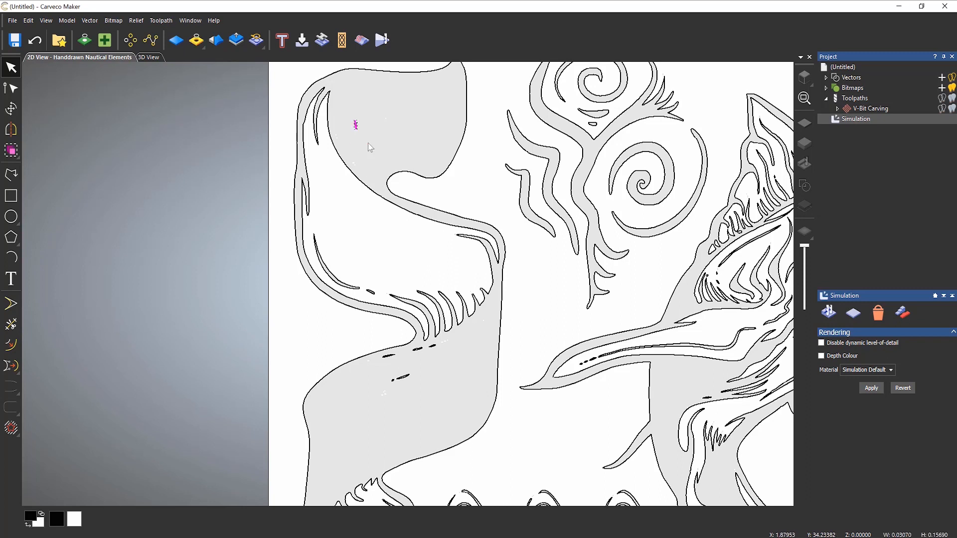
click(369, 147)
scroll(423, 358, up, 4)
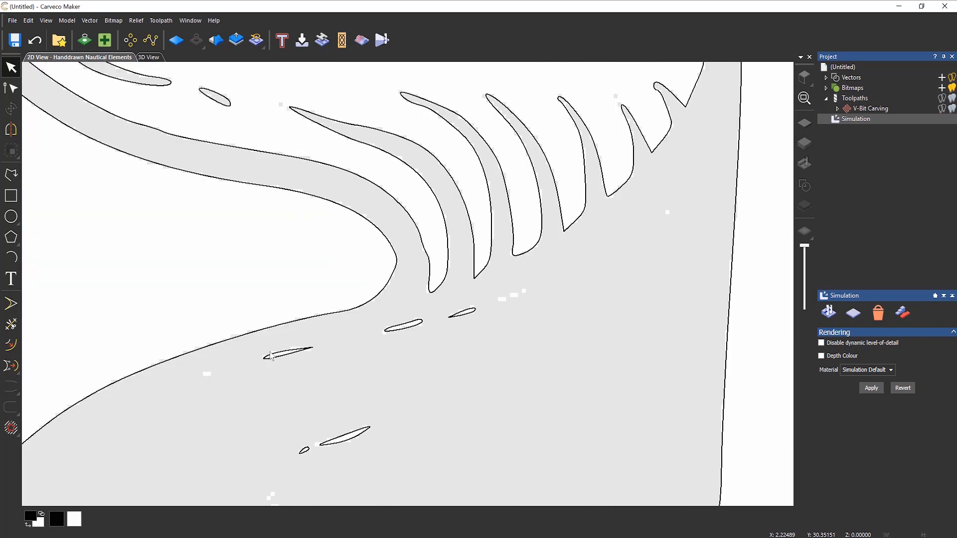
drag(224, 318, 476, 490)
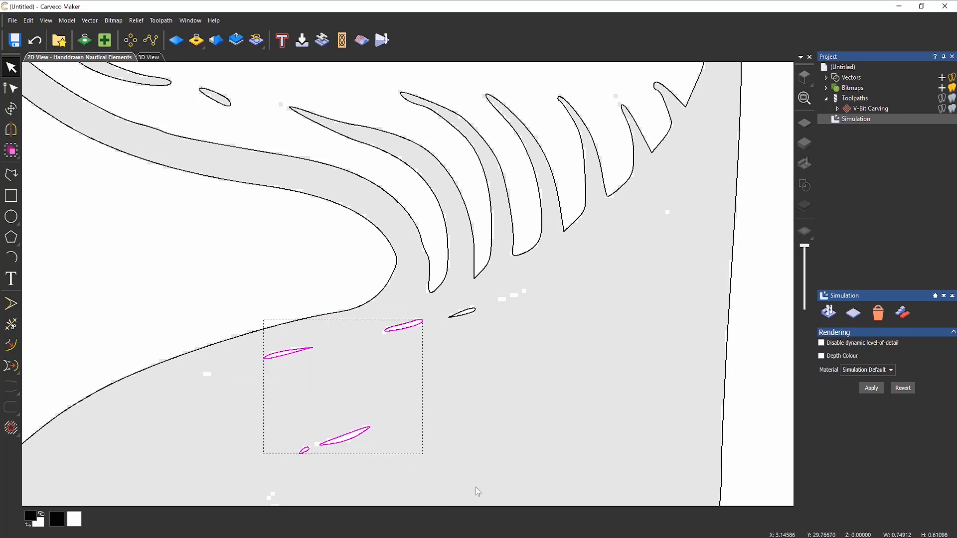
key(Delete)
drag(443, 296, 500, 343)
key(Delete)
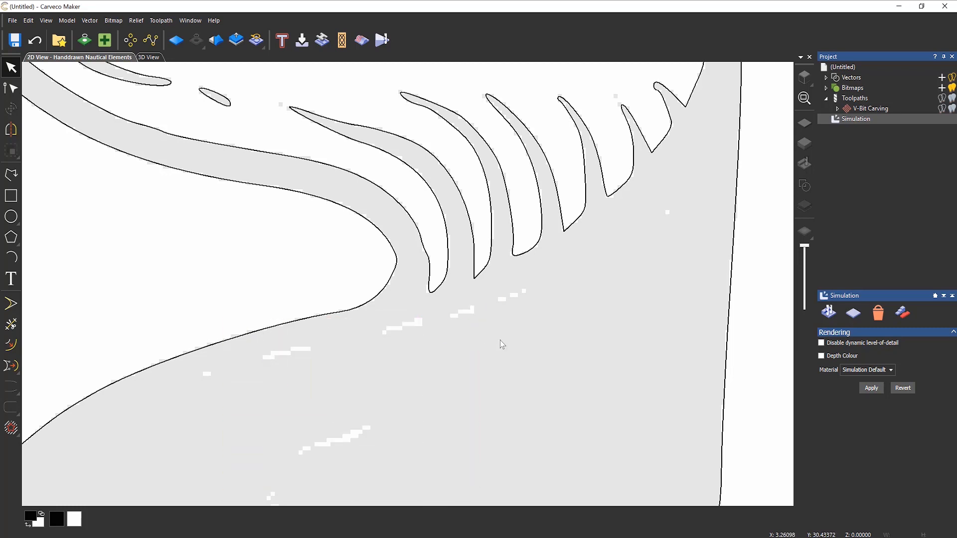
scroll(502, 344, down, 5)
scroll(377, 421, up, 5)
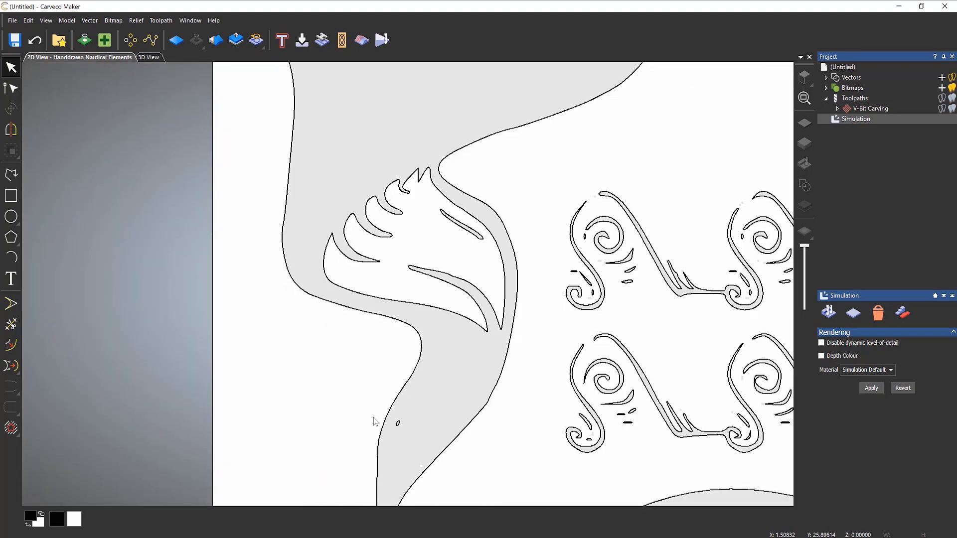
drag(377, 407, 438, 468)
key(Delete)
- Delete the small dash marks inside the banner and its top lobe
scroll(673, 327, down, 5)
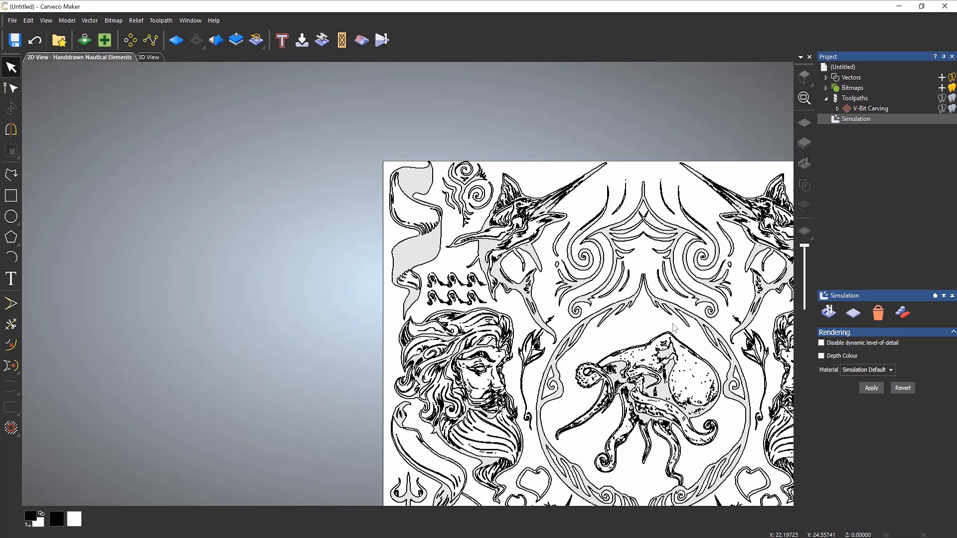
scroll(674, 328, down, 2)
scroll(572, 277, up, 8)
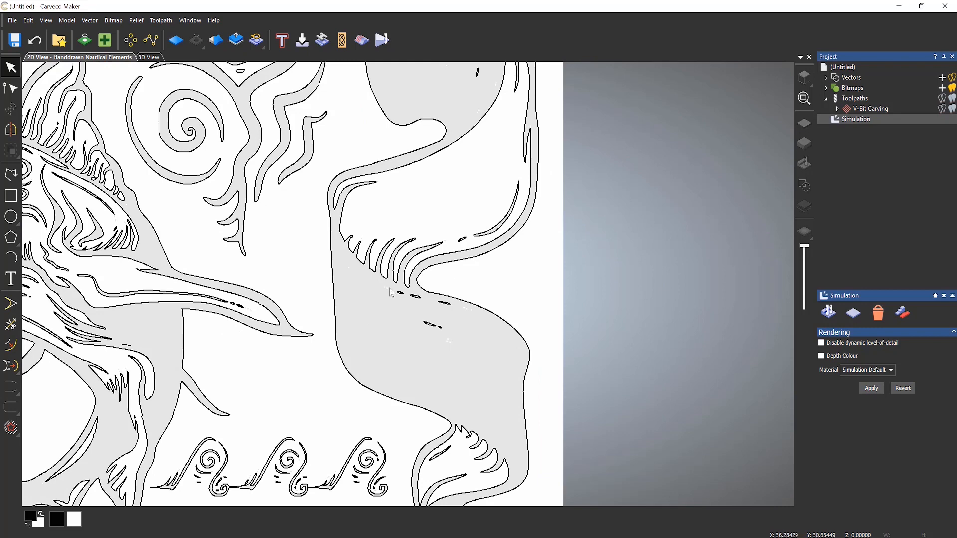
drag(377, 281, 484, 352)
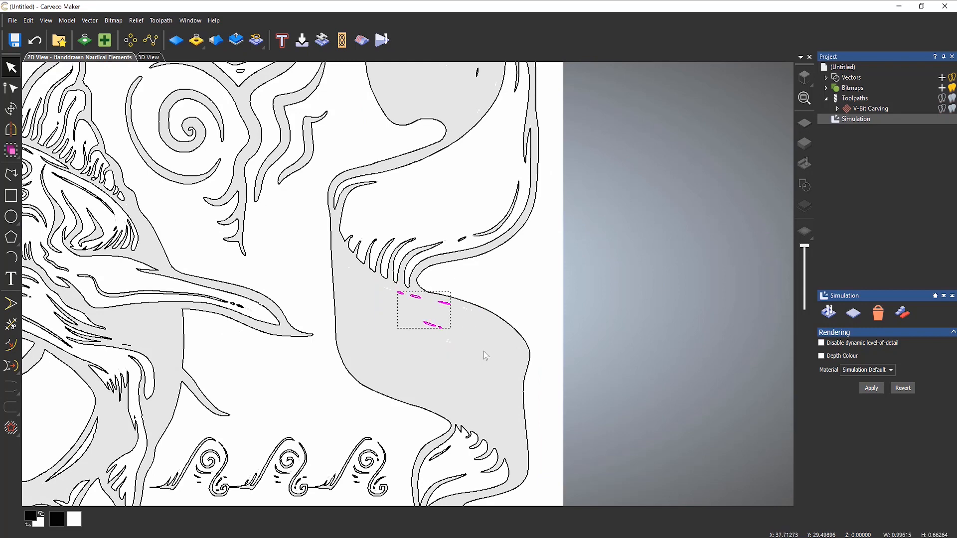
key(Delete)
scroll(451, 172, down, 2)
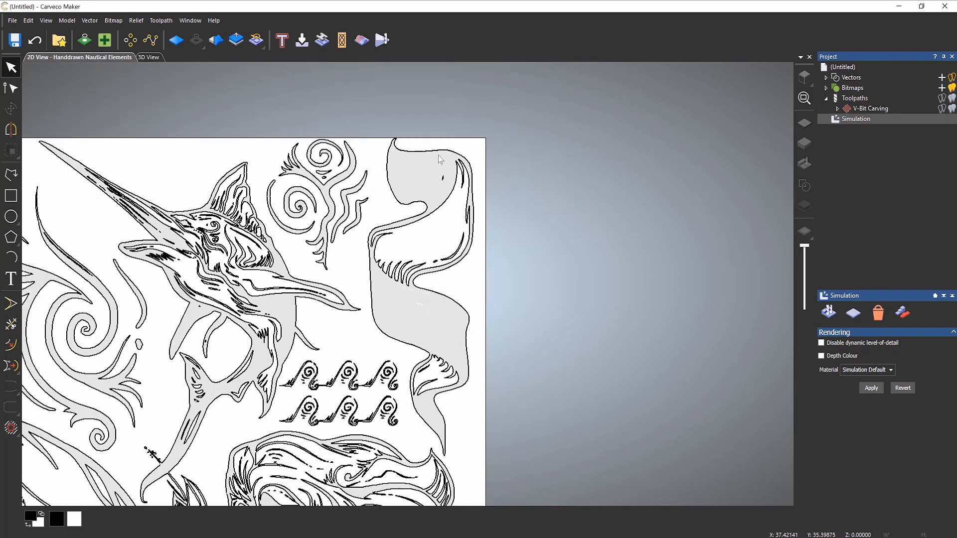
drag(437, 155, 461, 213)
key(Delete)
scroll(418, 331, down, 2)
- Delete four stray specks in the unicorn's mane and three small oval specks
middle_drag(480, 283, 716, 149)
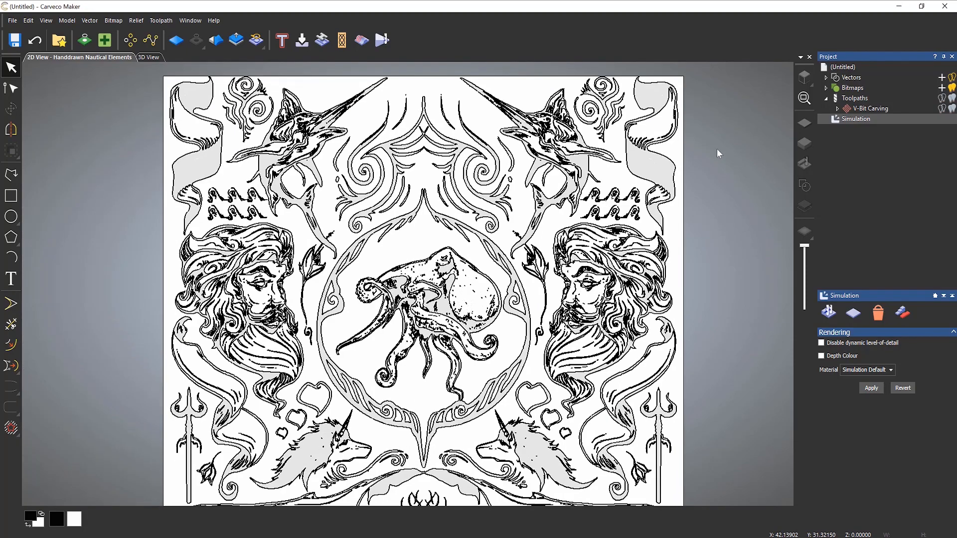
middle_drag(690, 304, 675, 131)
scroll(507, 289, up, 2)
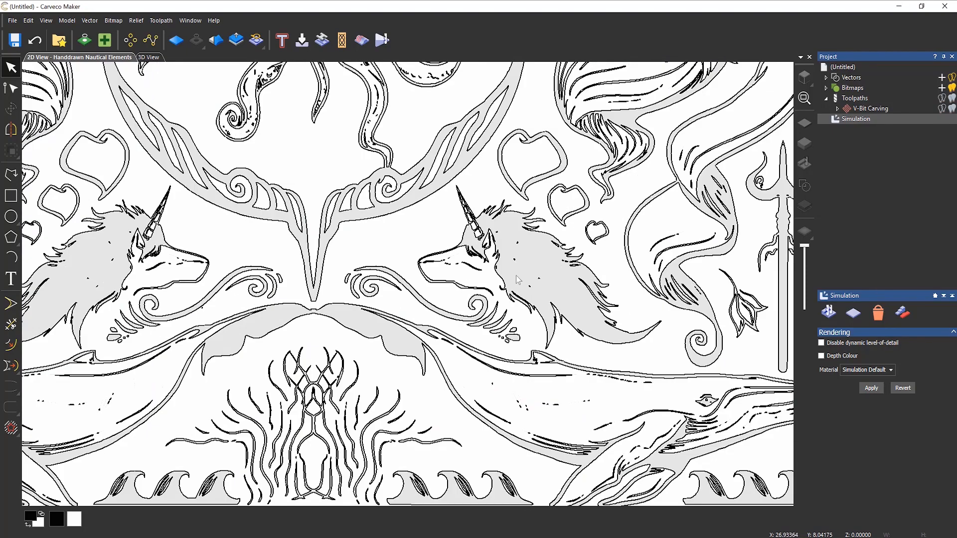
scroll(518, 280, up, 2)
scroll(516, 276, up, 2)
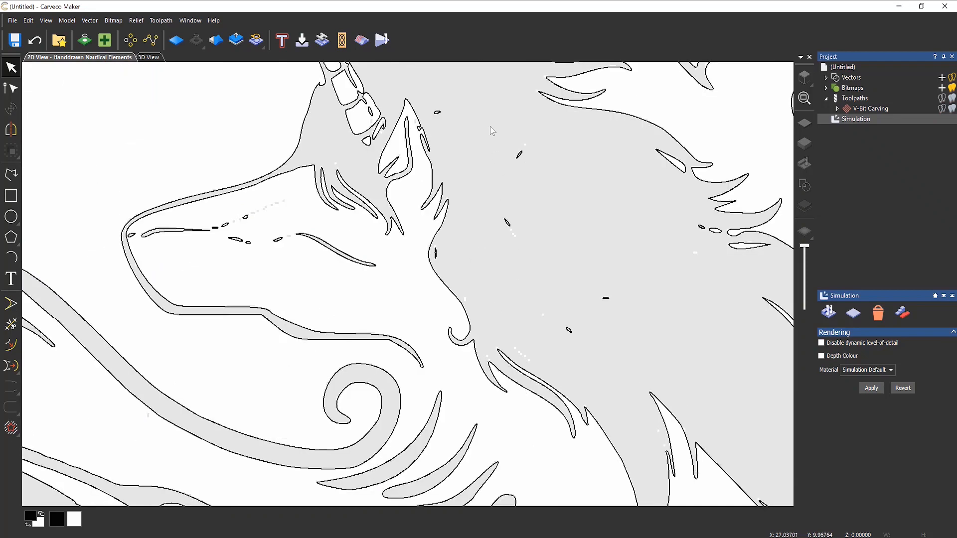
drag(488, 114, 649, 370)
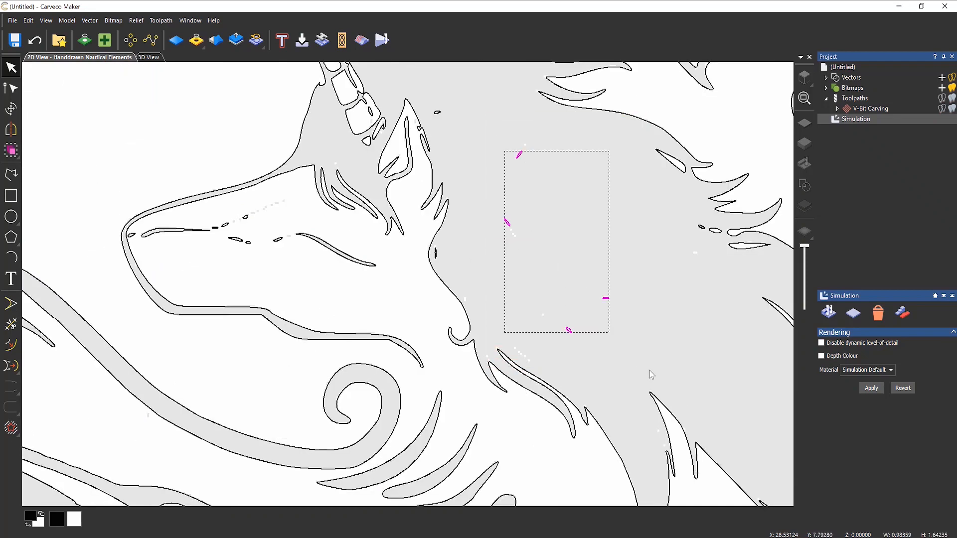
key(Delete)
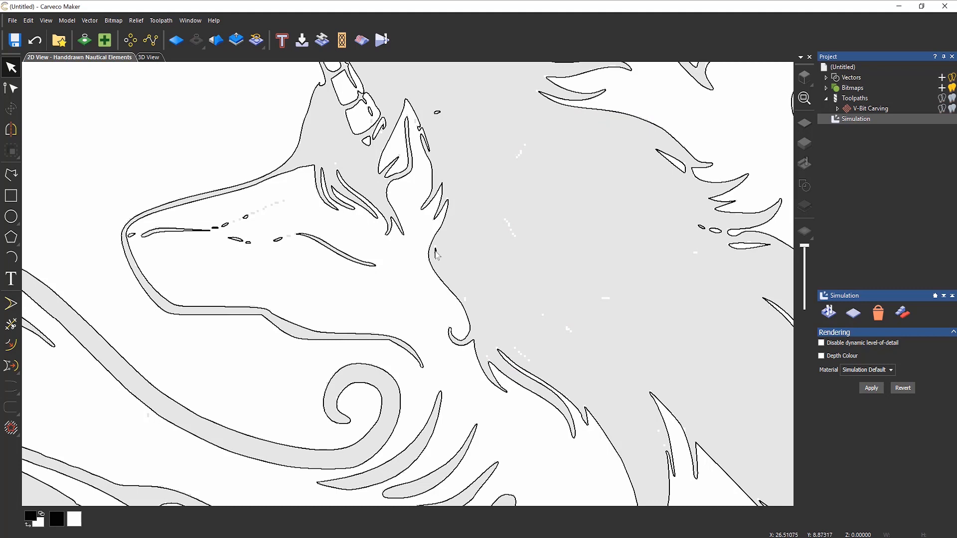
click(437, 112)
key(Delete)
drag(689, 223, 724, 243)
key(Delete)
- Remove the remaining dashes, ovals and specks from the left unicorn's mane
scroll(623, 207, down, 3)
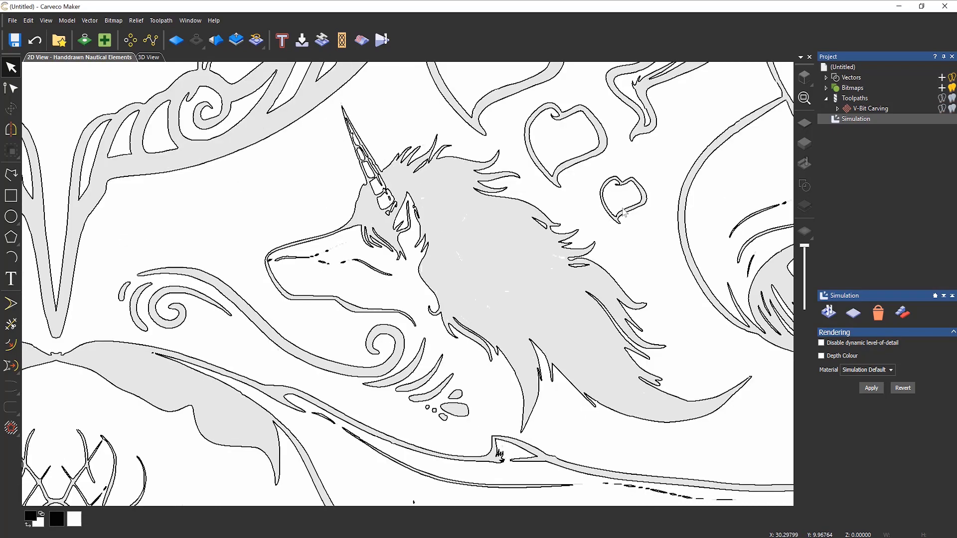
scroll(524, 249, down, 1)
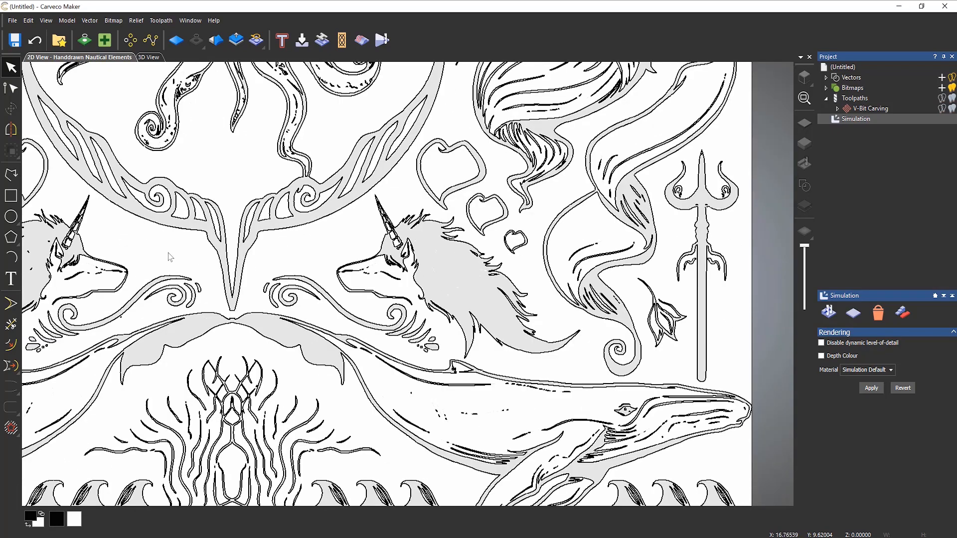
middle_drag(168, 253, 503, 232)
scroll(348, 262, up, 3)
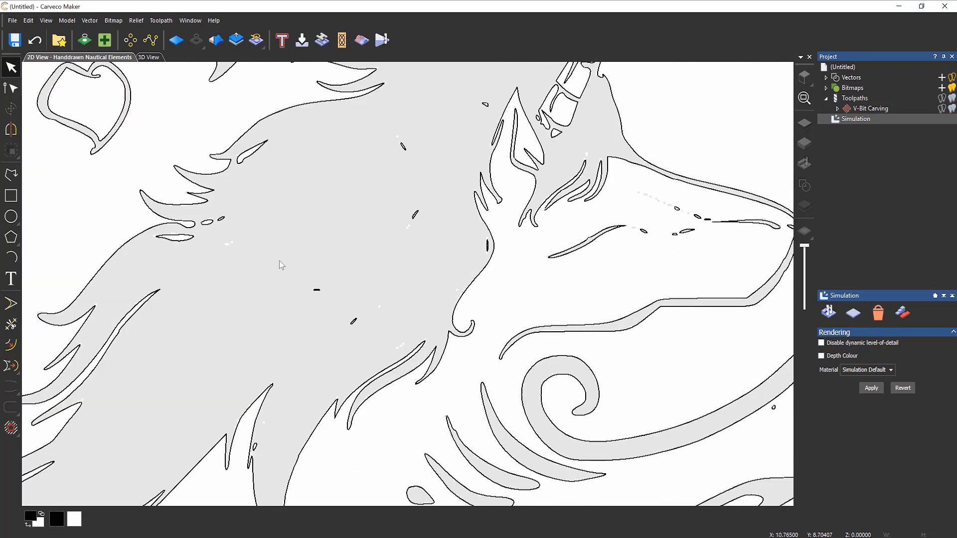
drag(279, 261, 395, 352)
key(Delete)
drag(379, 127, 454, 265)
key(Delete)
click(487, 247)
key(Delete)
drag(471, 88, 498, 127)
key(Delete)
click(219, 219)
key(Delete)
click(209, 221)
key(Delete)
scroll(399, 255, down, 3)
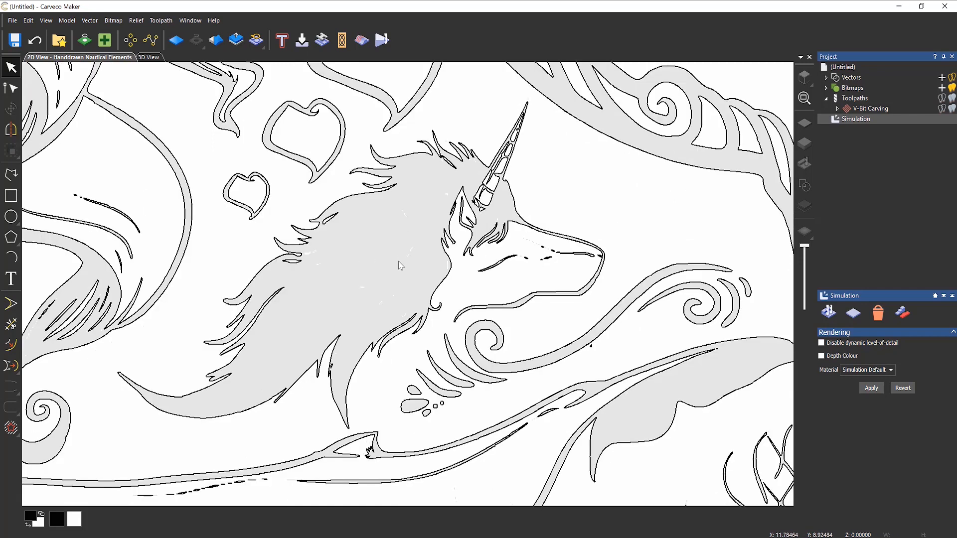
scroll(395, 262, down, 6)
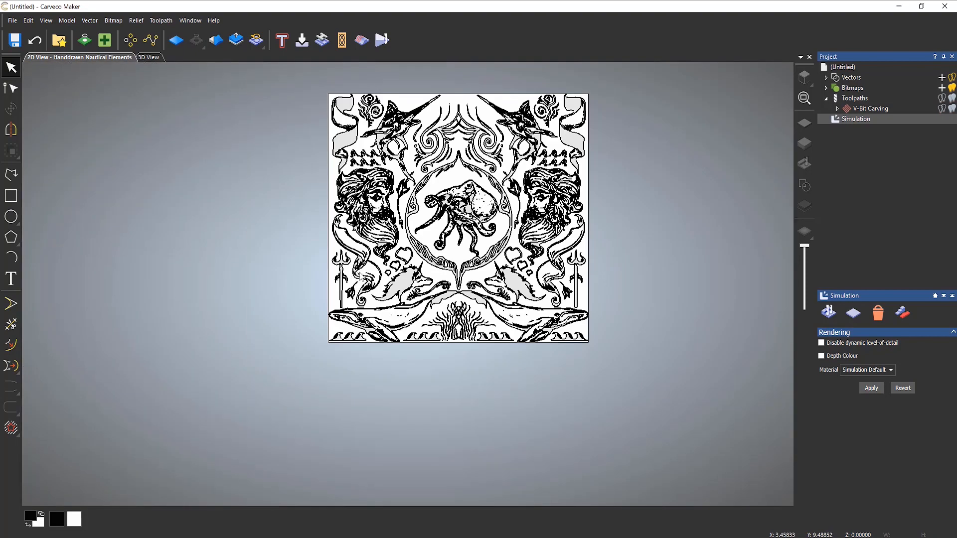
- Reopen V-Bit Carving, refresh to a 1.17363-inch max depth, and recalculate, triggering the cut-through warning
scroll(467, 176, up, 3)
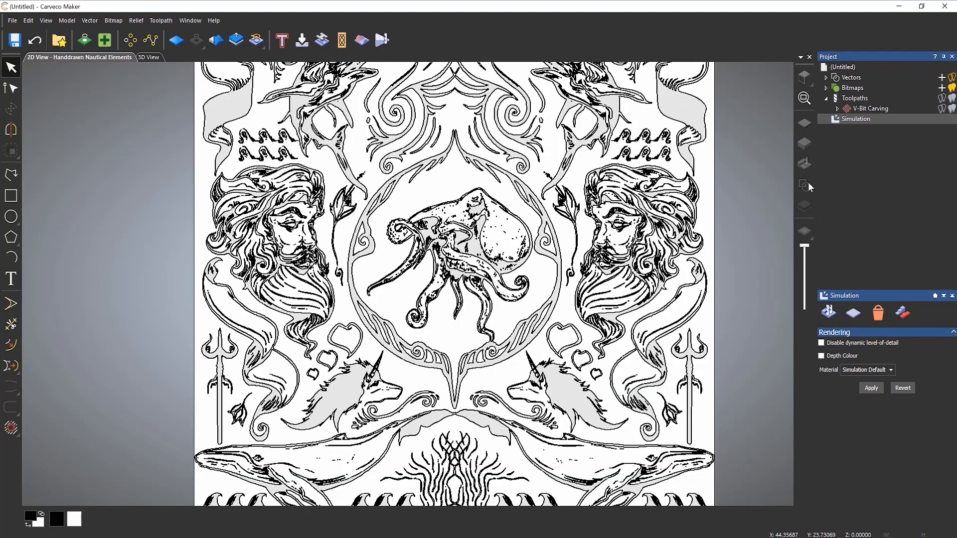
double_click(861, 109)
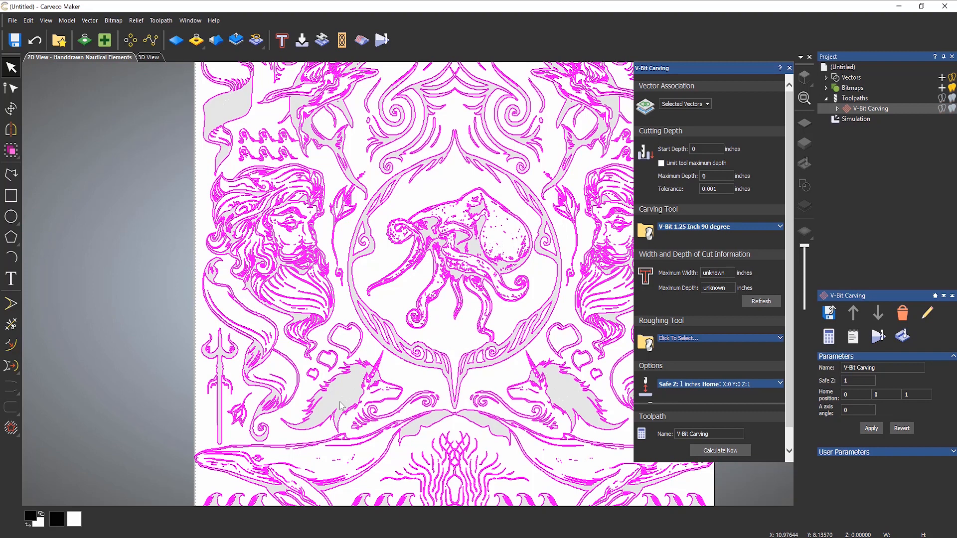
click(756, 304)
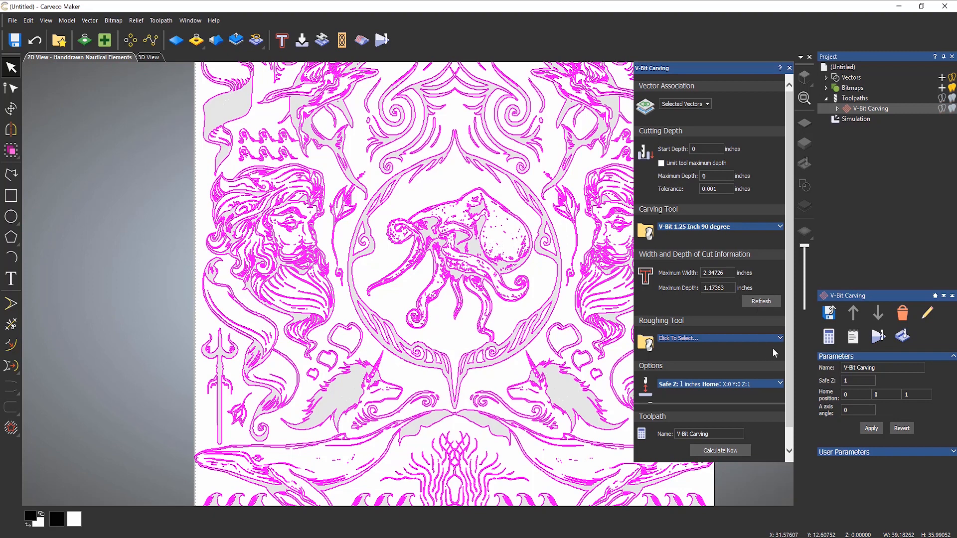
scroll(789, 387, down, 1)
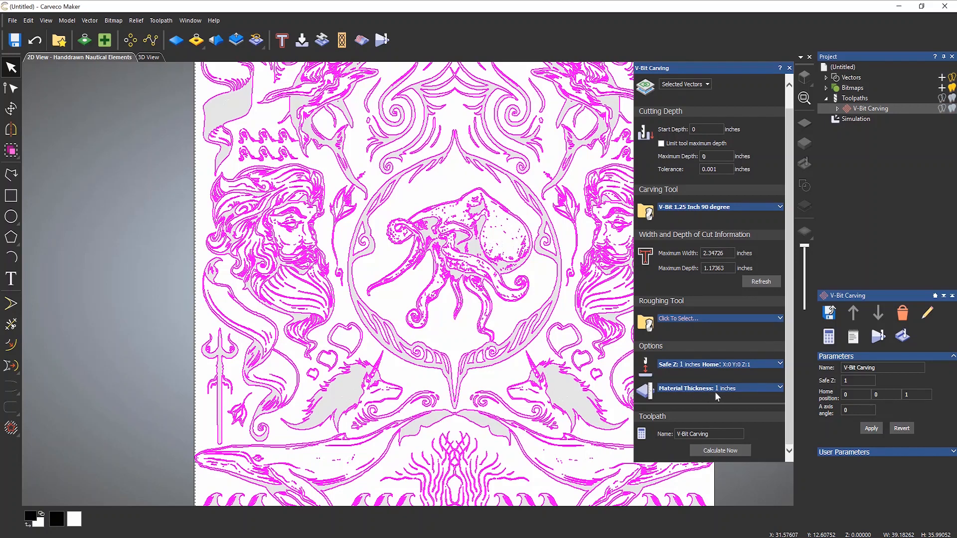
click(729, 451)
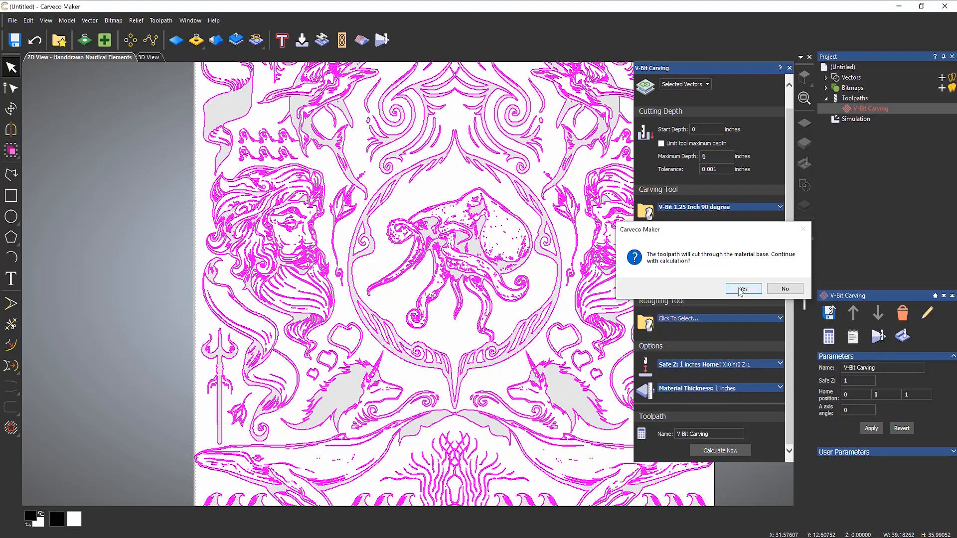
- Decline the cut-through toolpath, set material thickness to 1.25 inches, recalculate, and close the settings
click(781, 290)
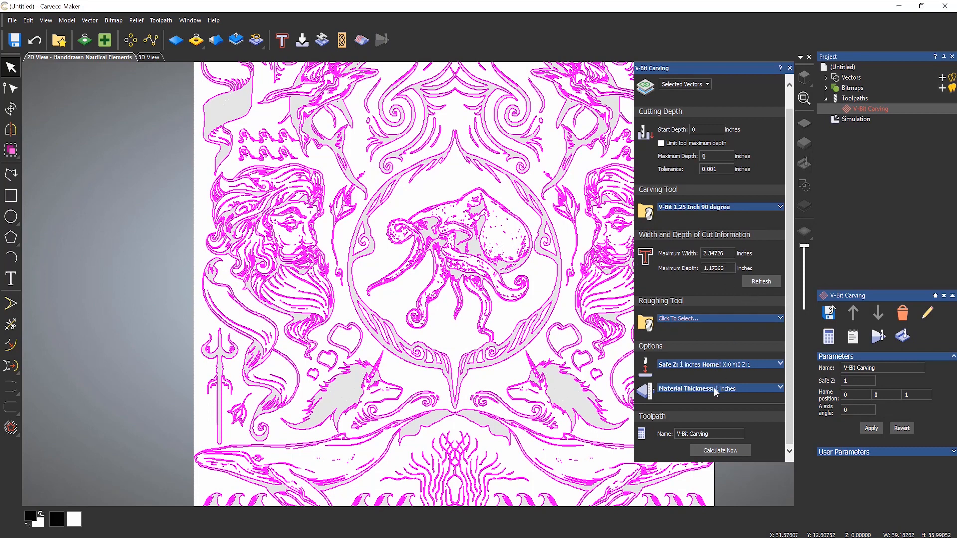
click(779, 387)
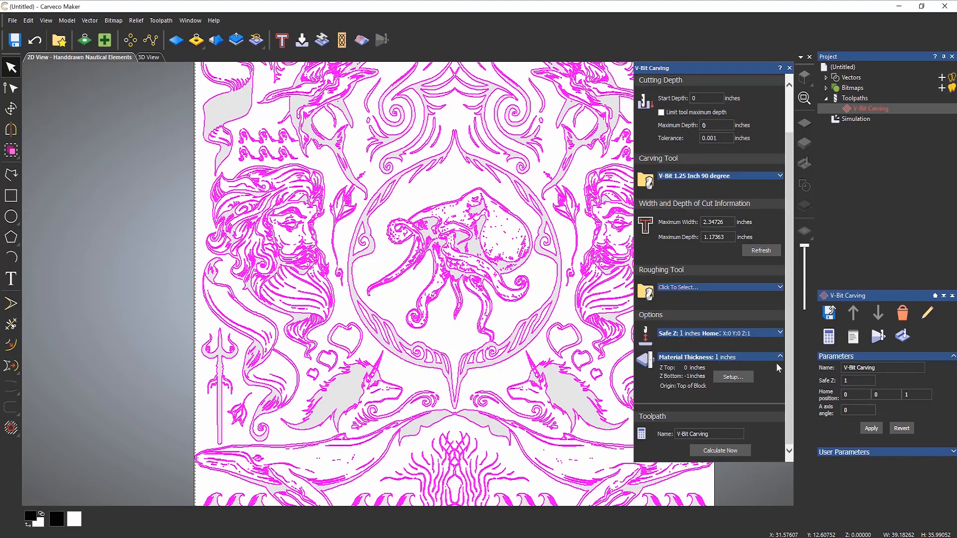
click(732, 377)
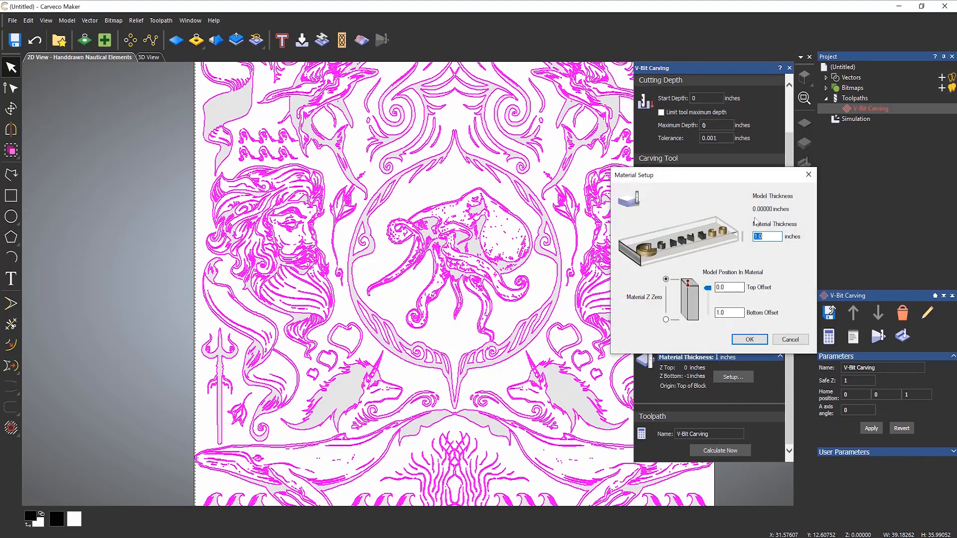
text(1.25)
click(752, 340)
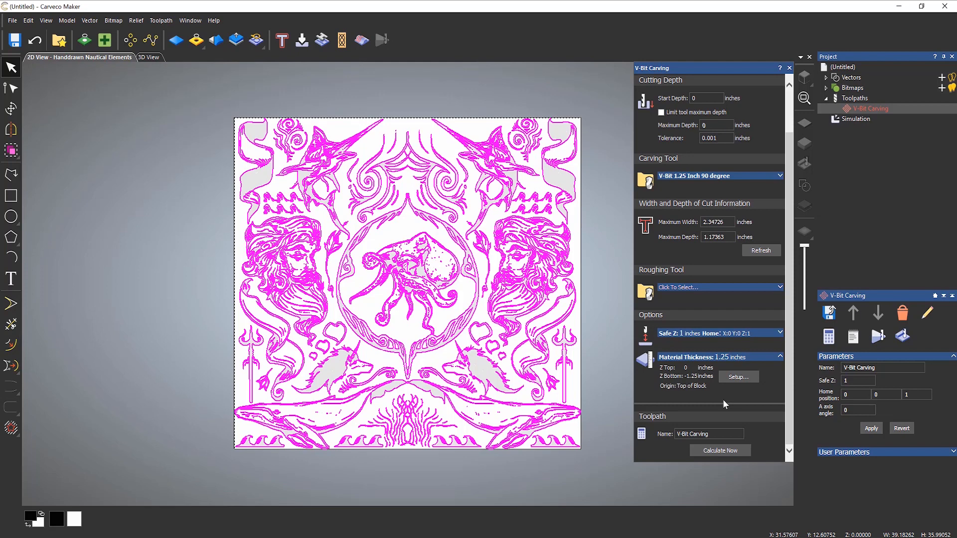
click(718, 449)
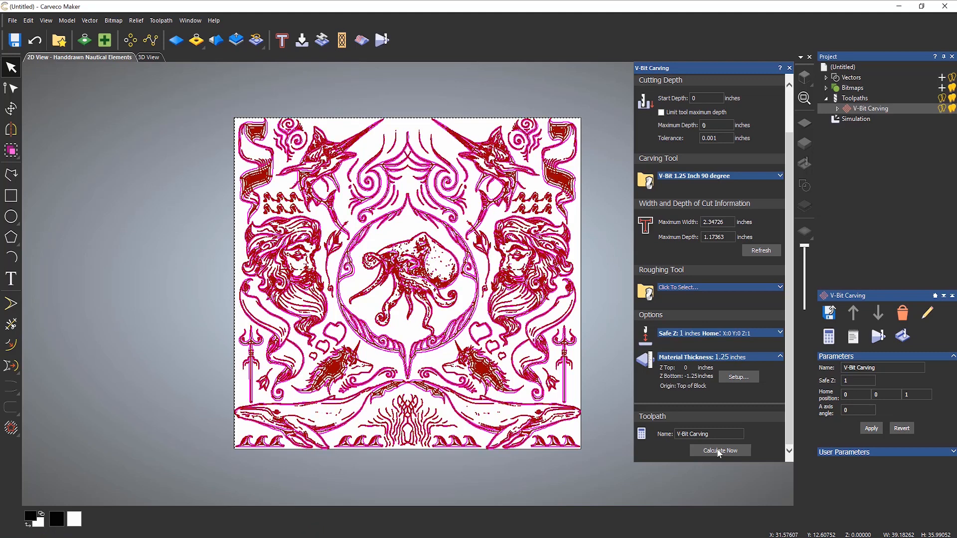
click(789, 69)
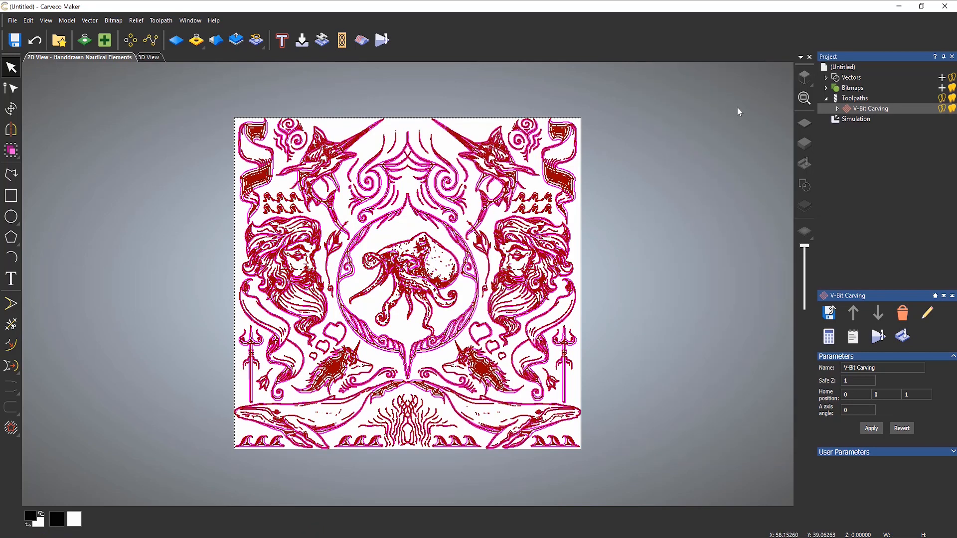
- Delete the old simulation and run a fresh 3D simulation of the V-Bit Carving toolpath
right_click(842, 119)
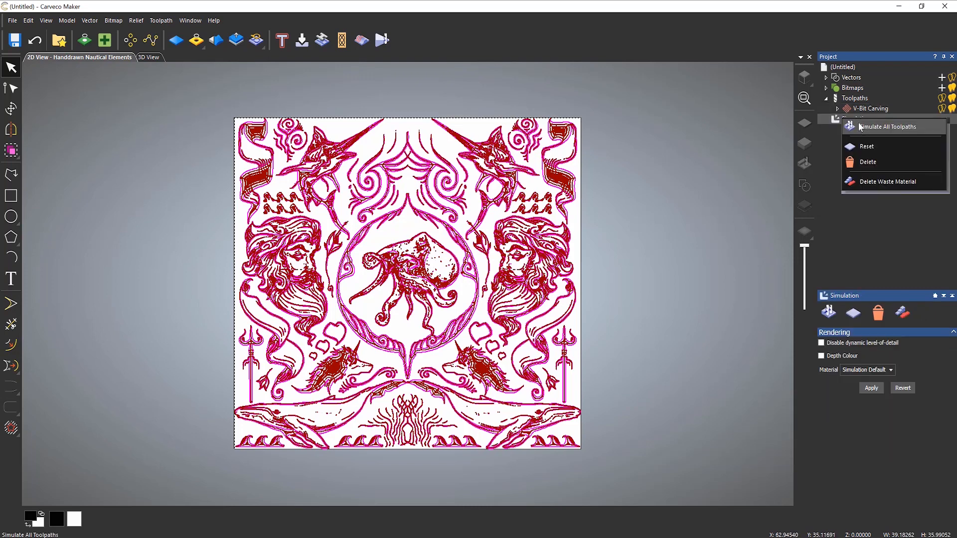
click(862, 163)
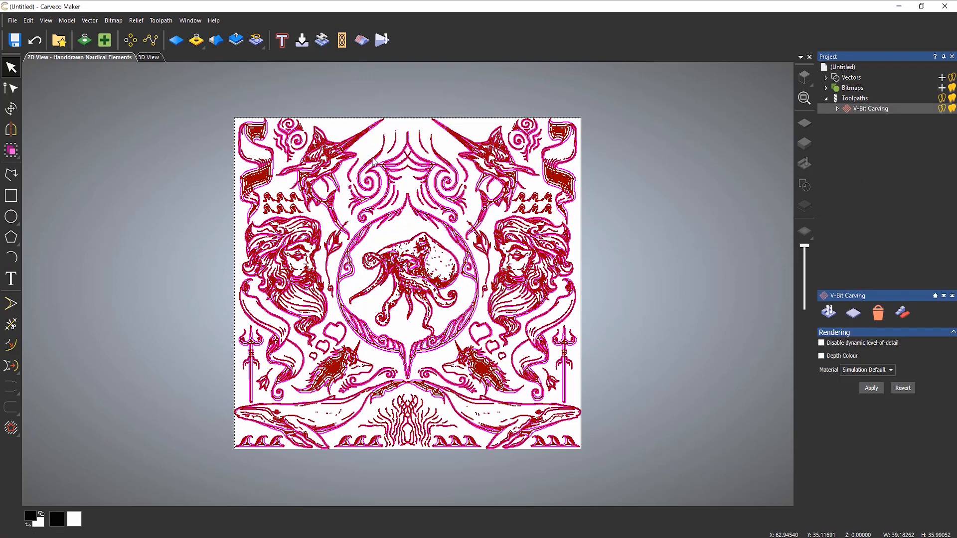
click(150, 57)
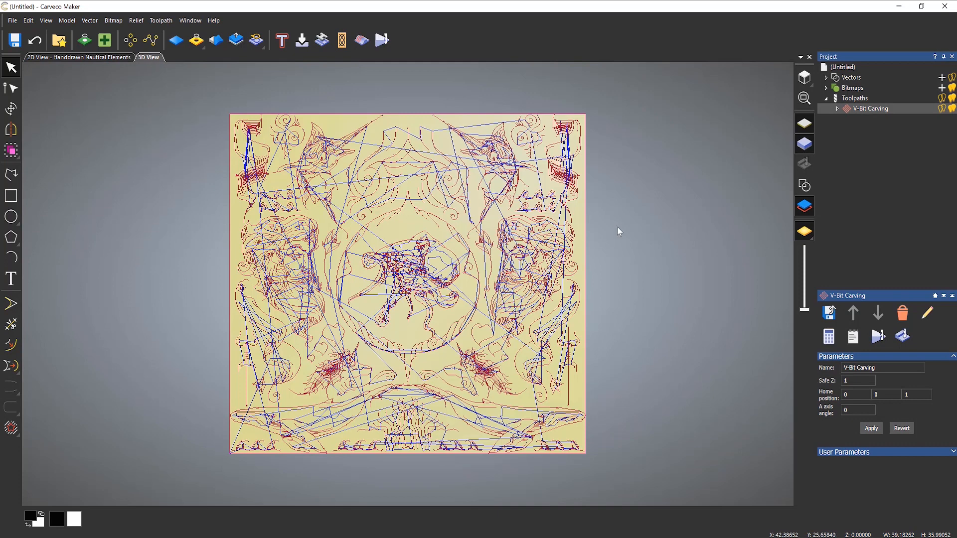
right_click(849, 107)
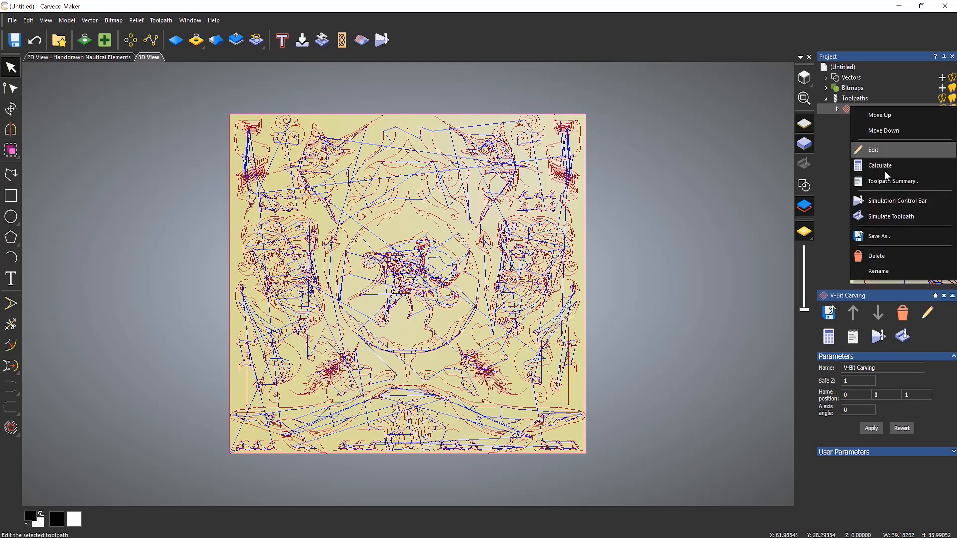
click(895, 217)
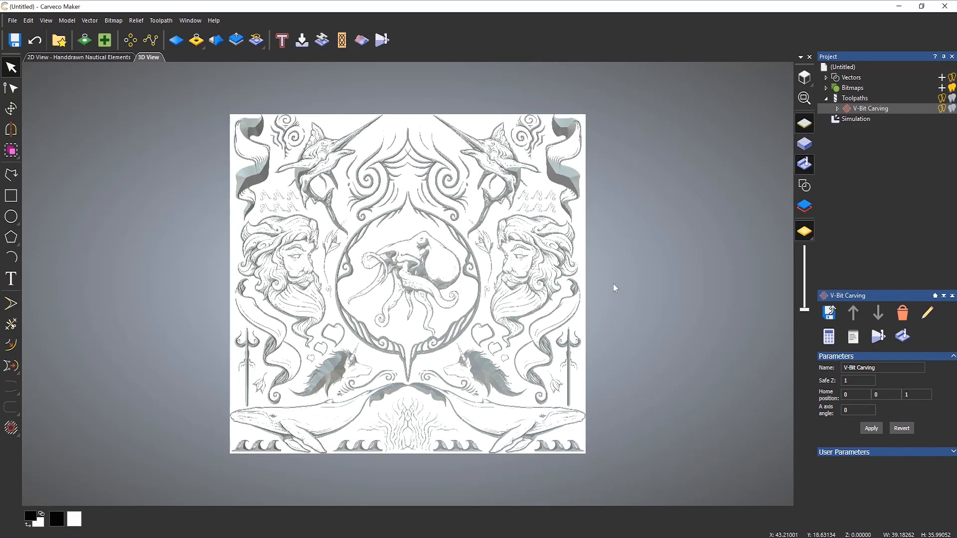
- Inspect the carved octopus and unicorns from several angles, then reopen the V-Bit Carving settings
drag(469, 384, 540, 300)
scroll(222, 217, up, 6)
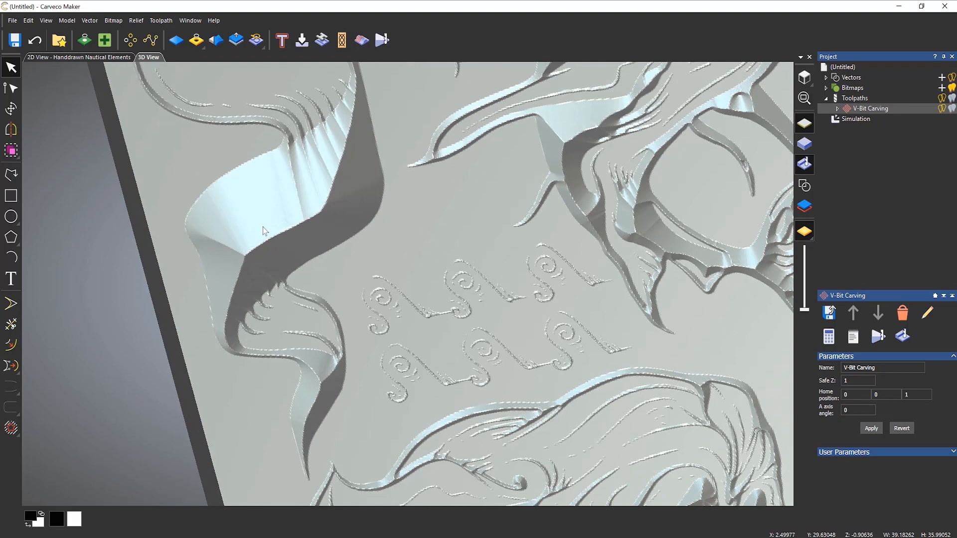
scroll(279, 234, down, 2)
scroll(279, 232, down, 2)
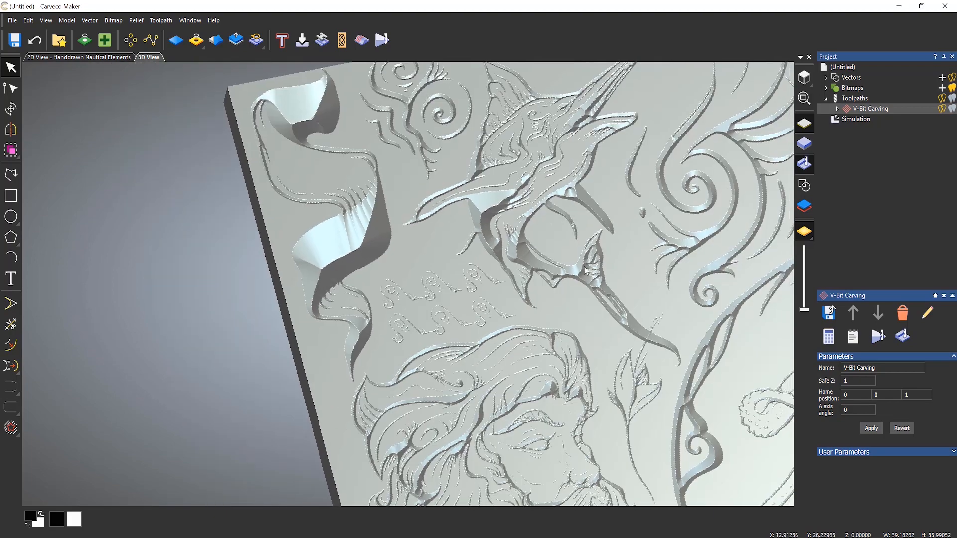
middle_drag(669, 278, 240, 248)
middle_drag(569, 264, 307, 465)
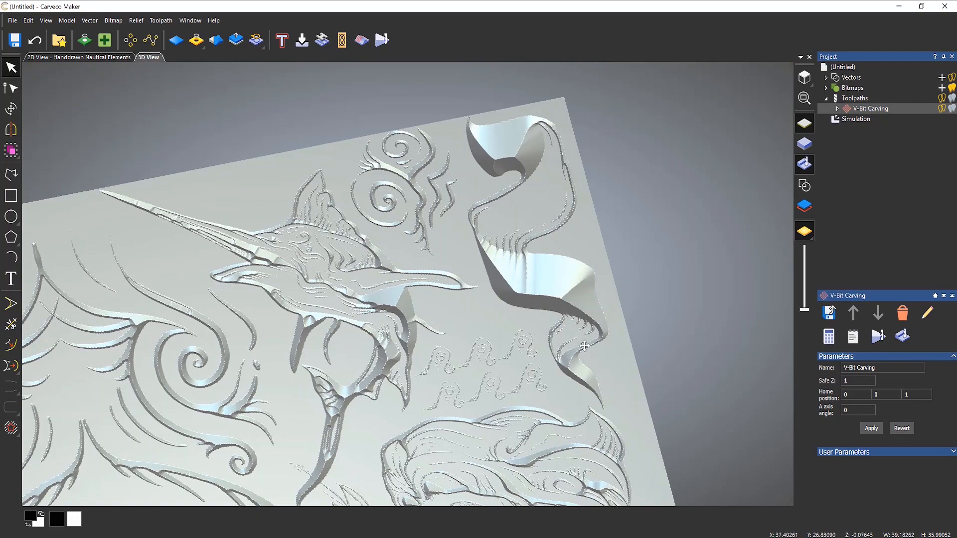
middle_drag(480, 444, 714, 4)
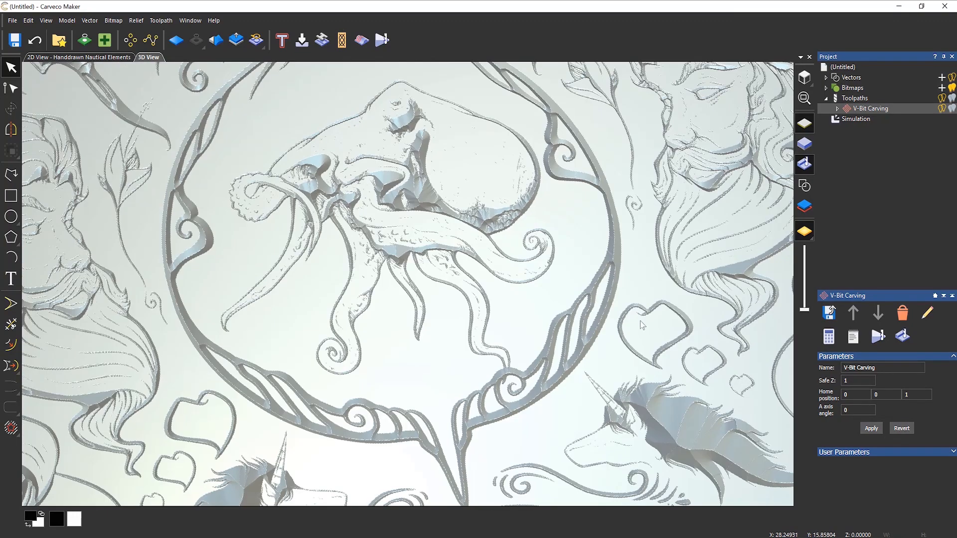
middle_drag(720, 429, 577, 197)
scroll(578, 199, down, 1)
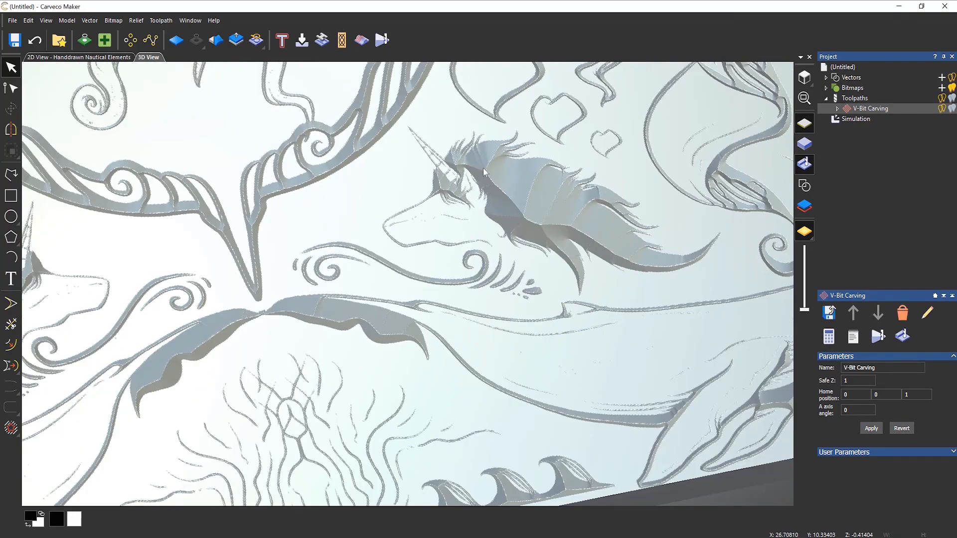
scroll(527, 277, down, 1)
scroll(526, 274, down, 2)
drag(361, 244, 451, 271)
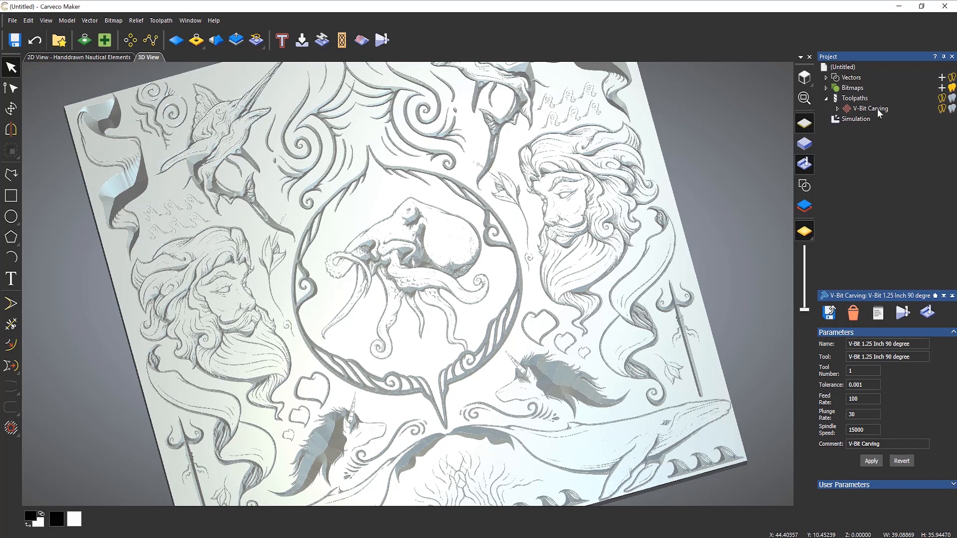
double_click(868, 109)
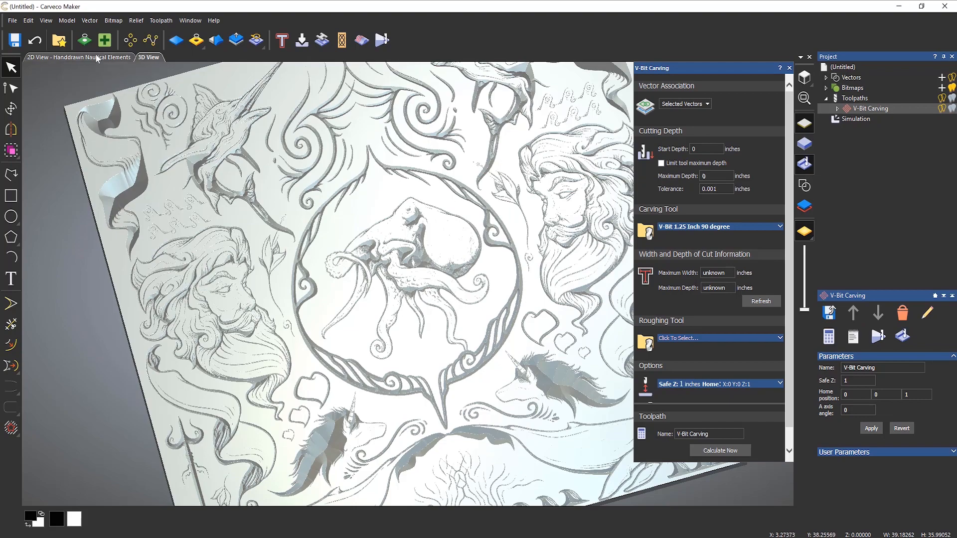
- Return to the 2D artwork view with the toolpath preview hidden
click(50, 57)
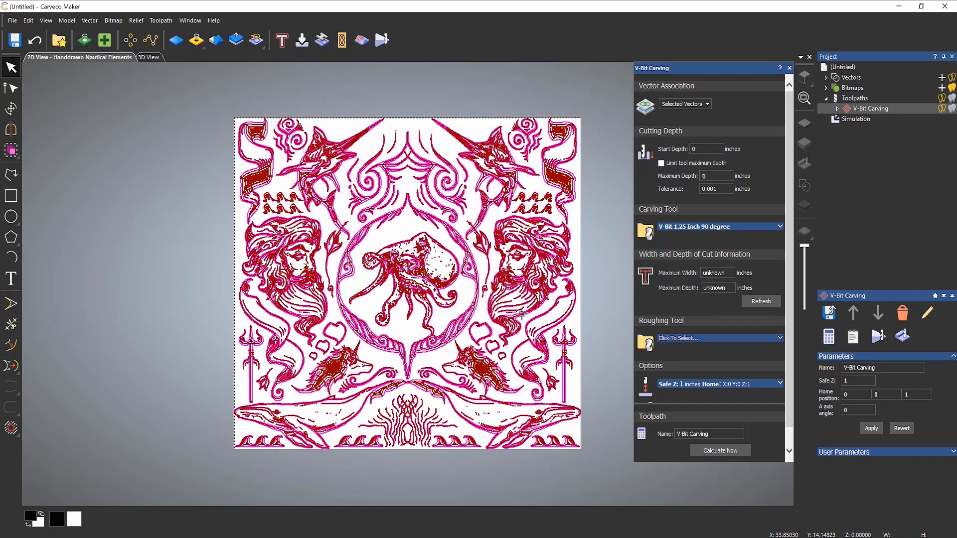
scroll(406, 254, up, 5)
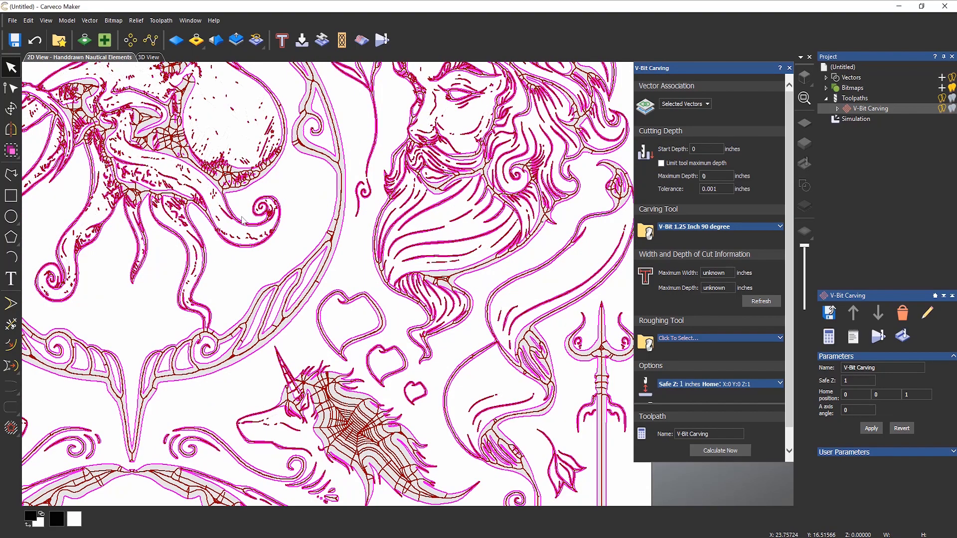
scroll(243, 221, down, 2)
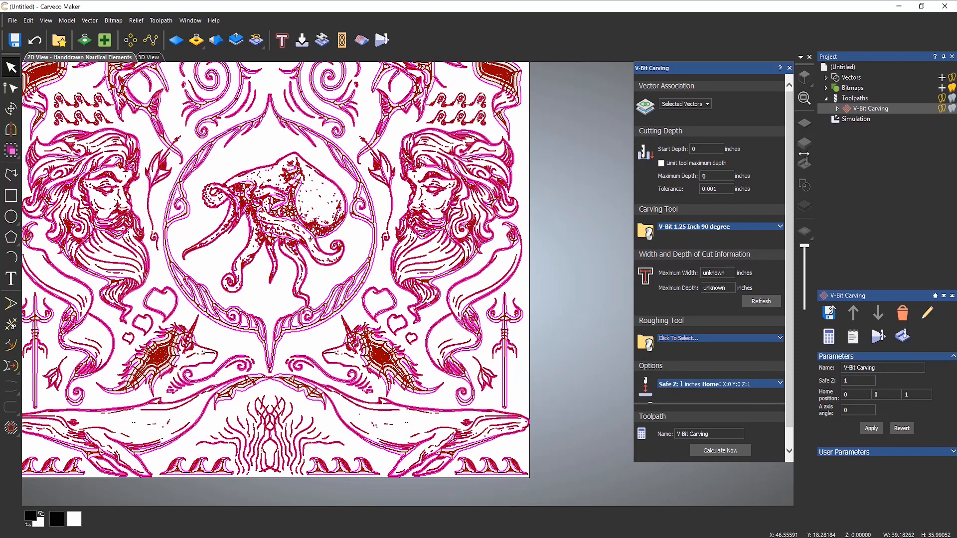
click(941, 108)
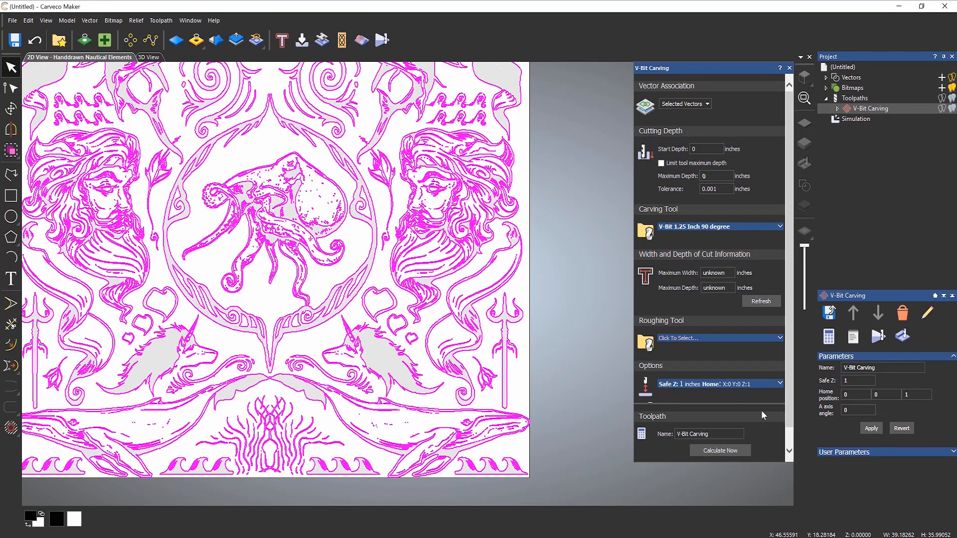
- Set the V-Bit Carving material thickness to 0.5 inches
scroll(786, 347, down, 1)
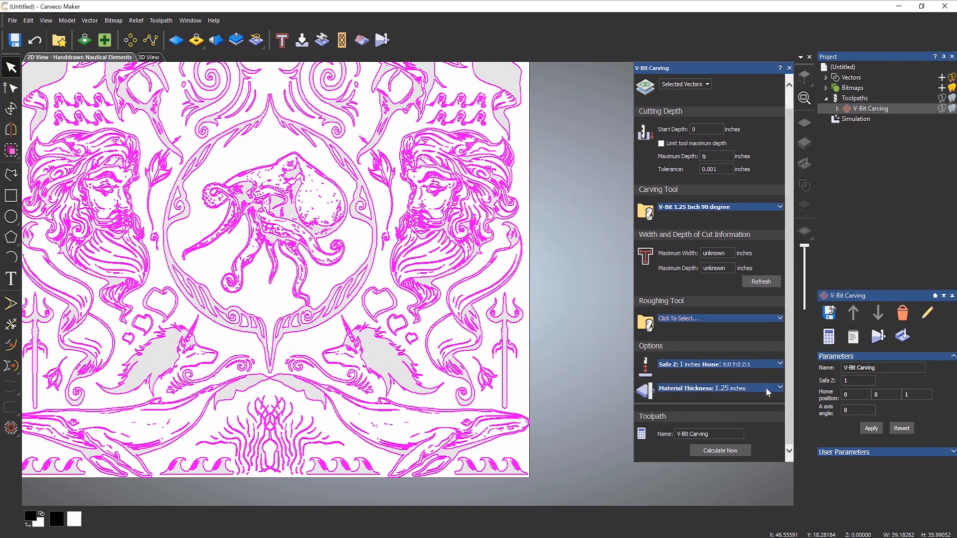
click(780, 387)
click(740, 378)
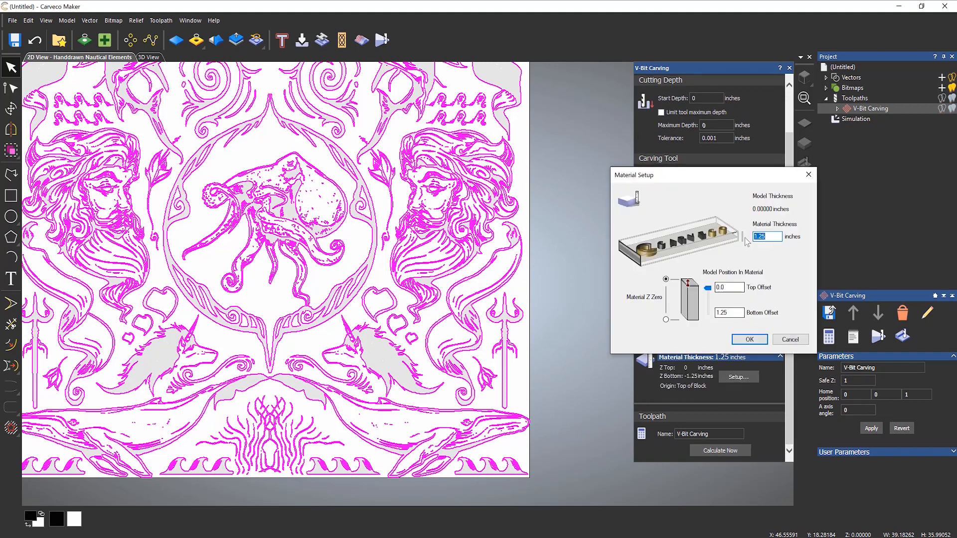
text(0.5)
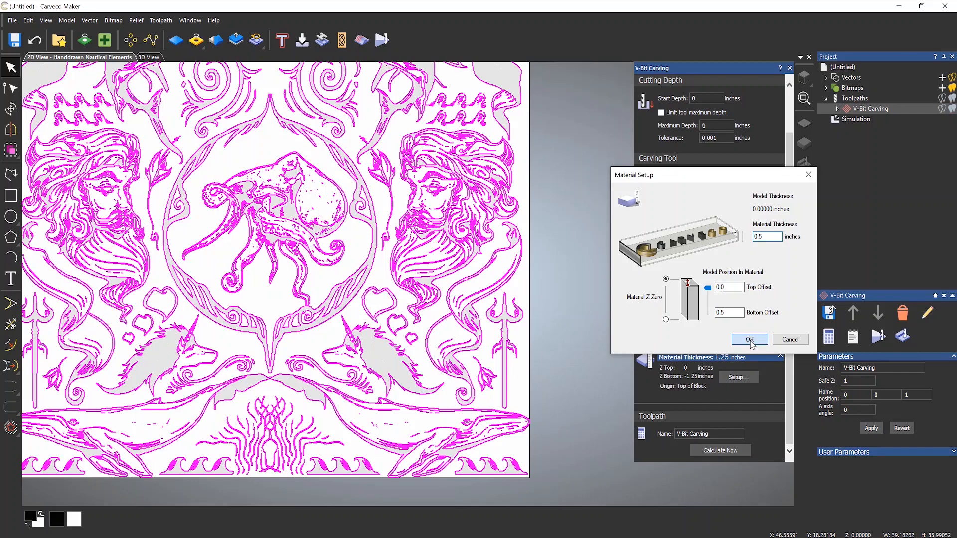
click(750, 338)
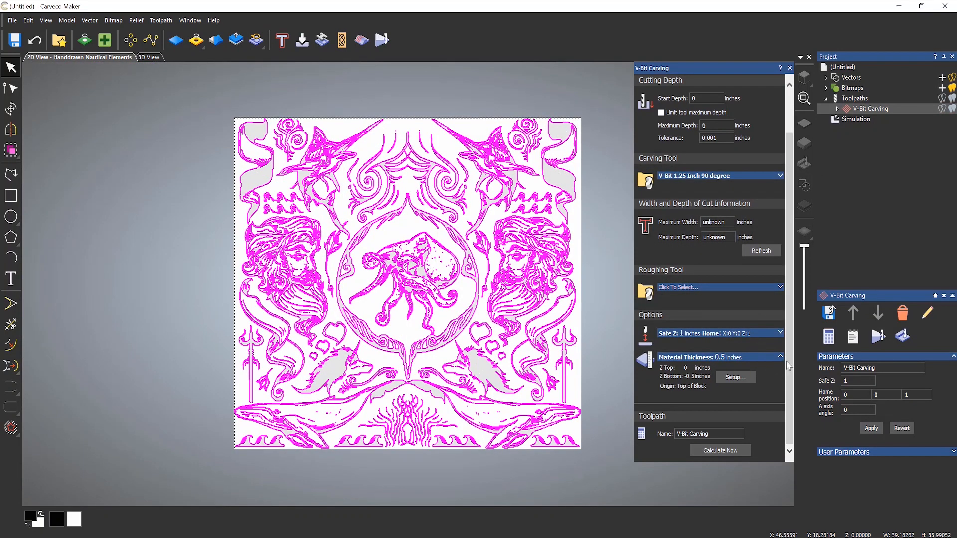
drag(790, 368, 791, 301)
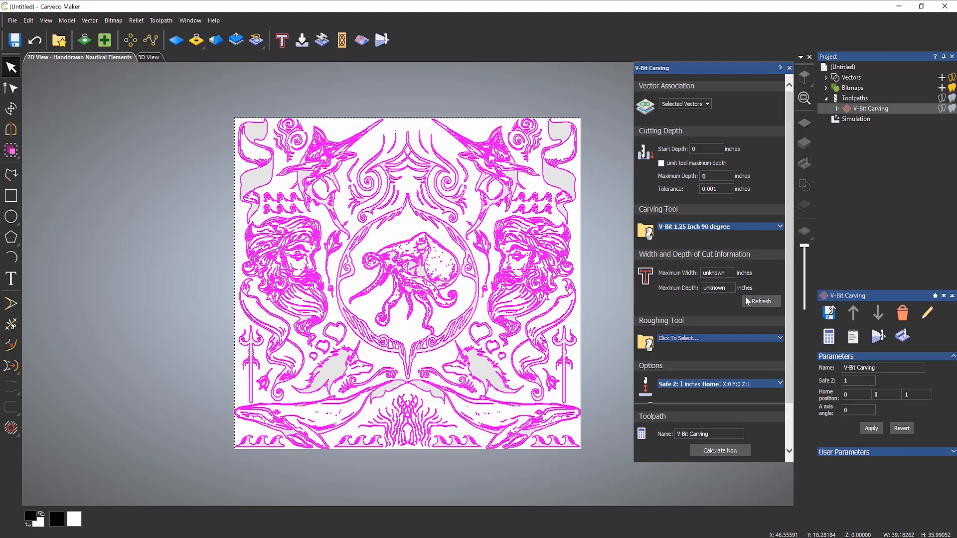
- Turn on Limit tool maximum depth and enter 0.25 inches as the maximum depth
click(661, 163)
click(708, 177)
text(0.25)
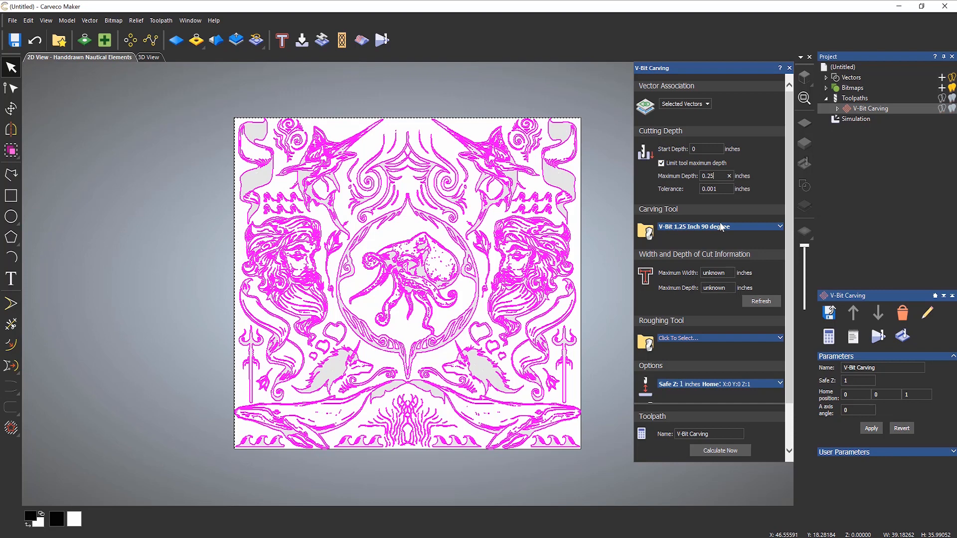
- Review the 1.25 inch V-bit's stepover and stepdown, then calculate the V-Bit Carving toolpath
click(721, 227)
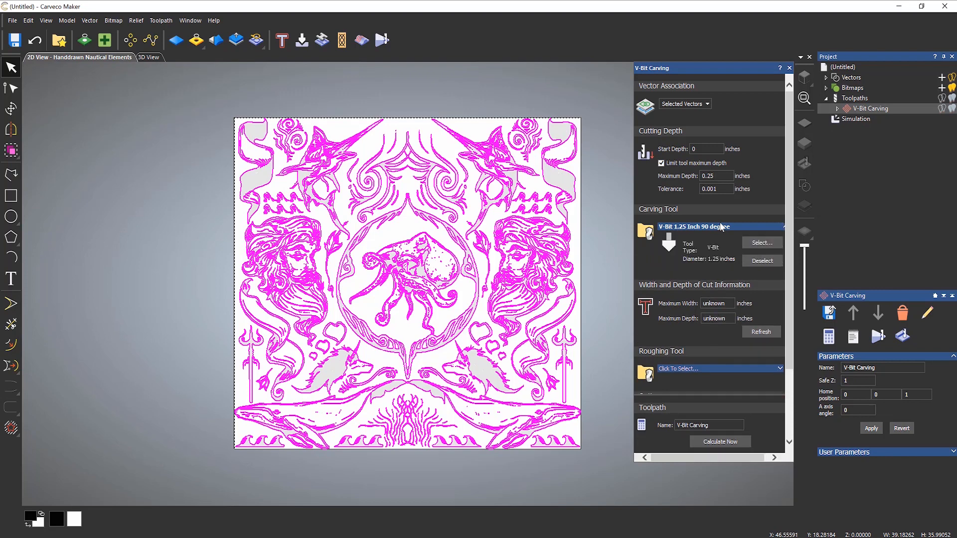
click(703, 292)
click(716, 280)
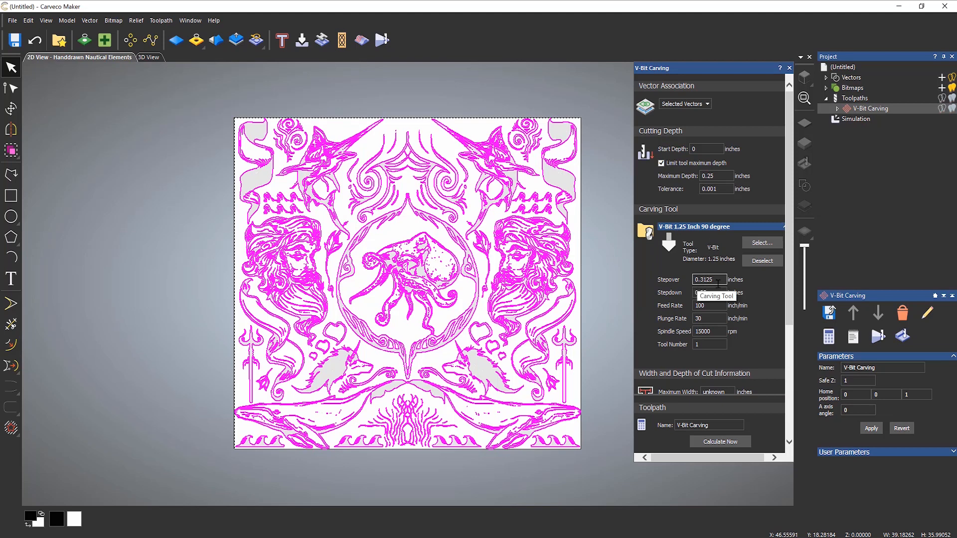
click(722, 226)
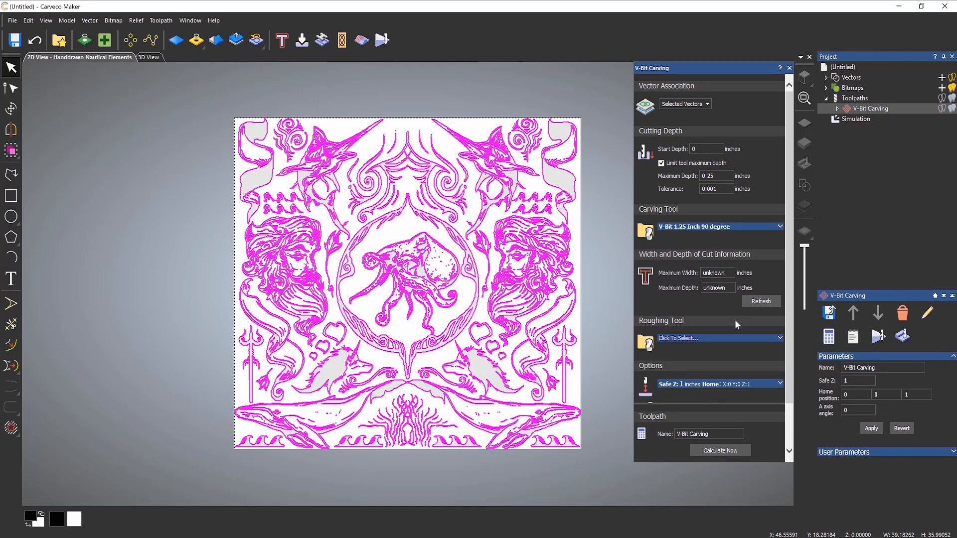
scroll(759, 310, down, 2)
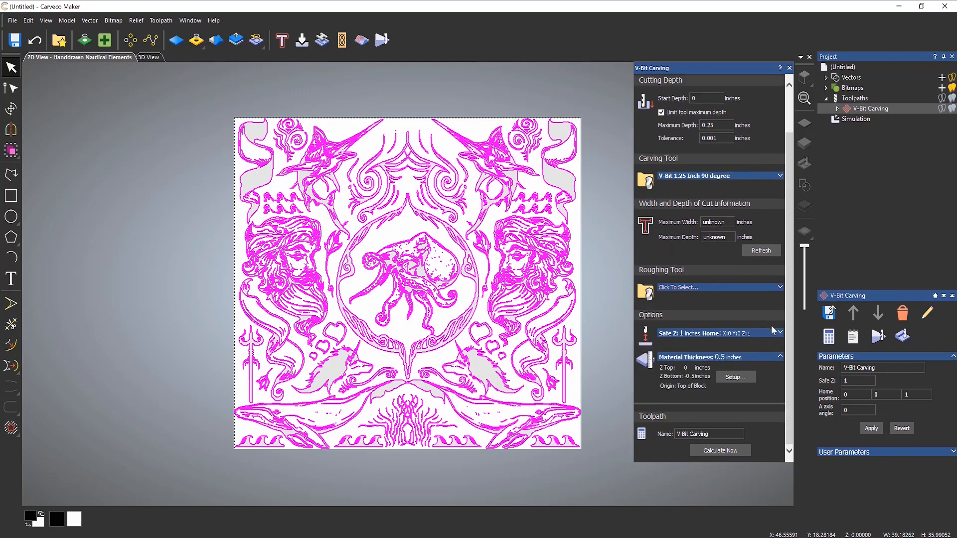
click(722, 449)
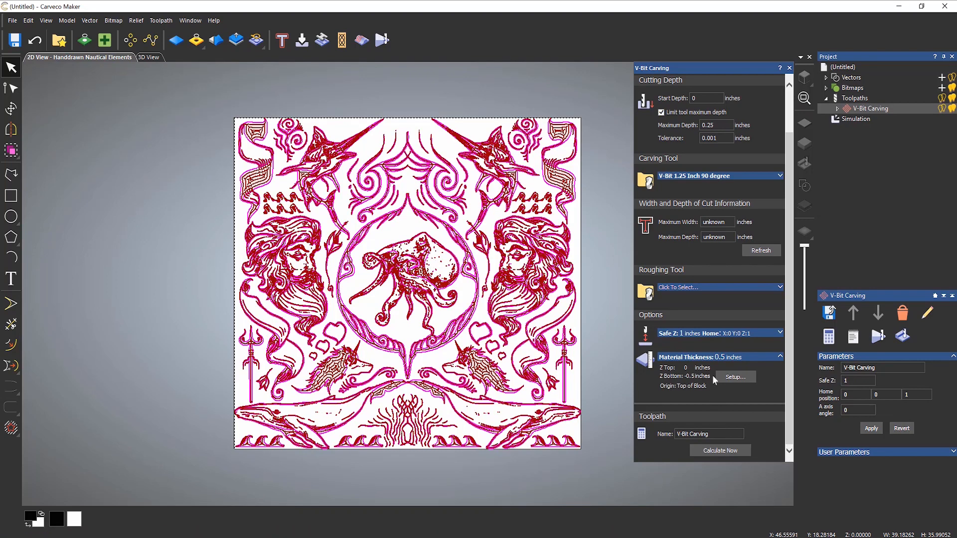
- Delete the old simulation and simulate the V-Bit Carving toolpath in 3D
click(788, 68)
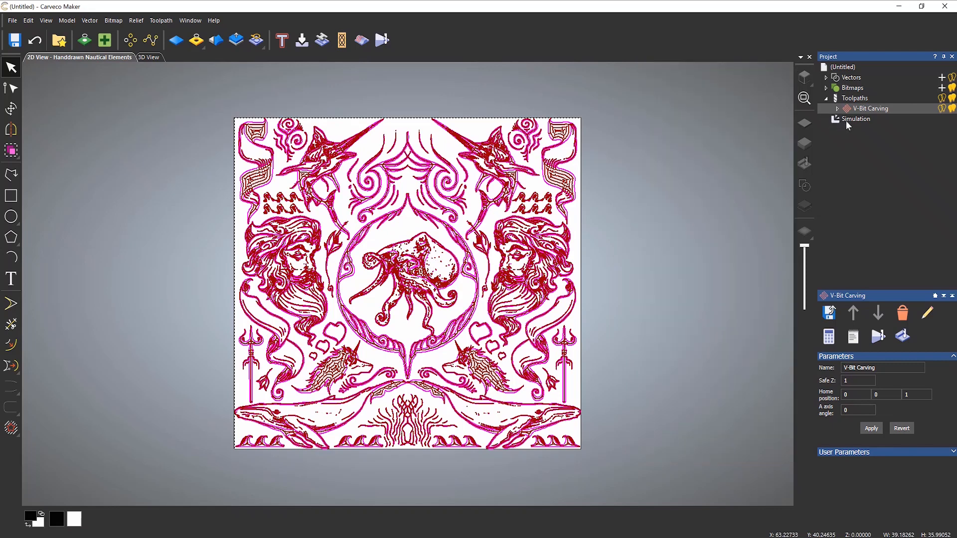
right_click(844, 121)
click(860, 167)
right_click(857, 109)
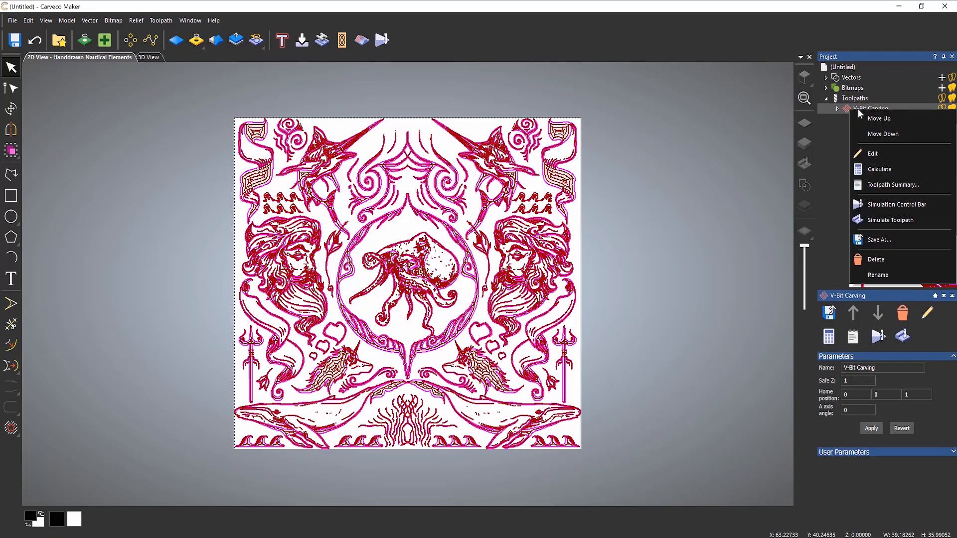
click(887, 217)
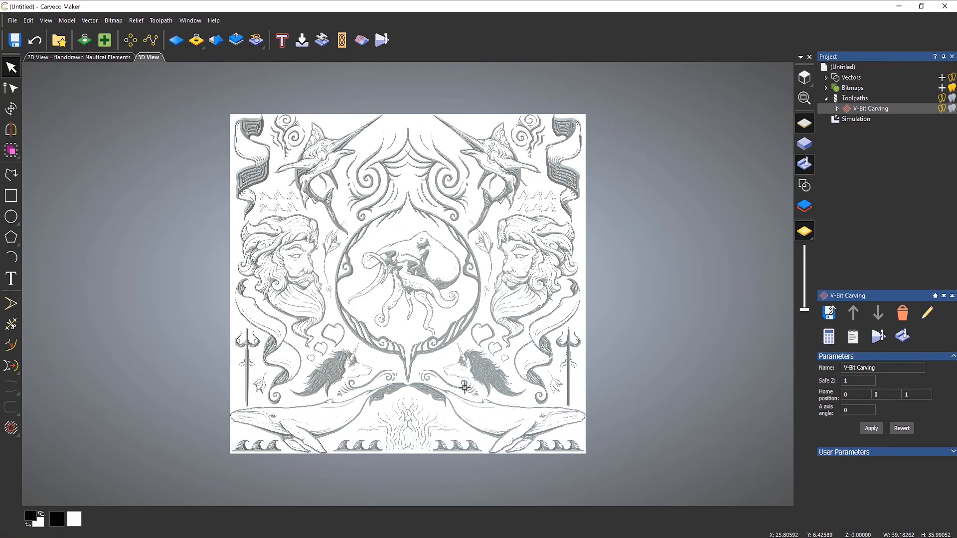
- Inspect the carved relief in perspective, then reopen the V-Bit Carving settings showing the tool parameters
drag(464, 380, 514, 278)
scroll(275, 269, up, 5)
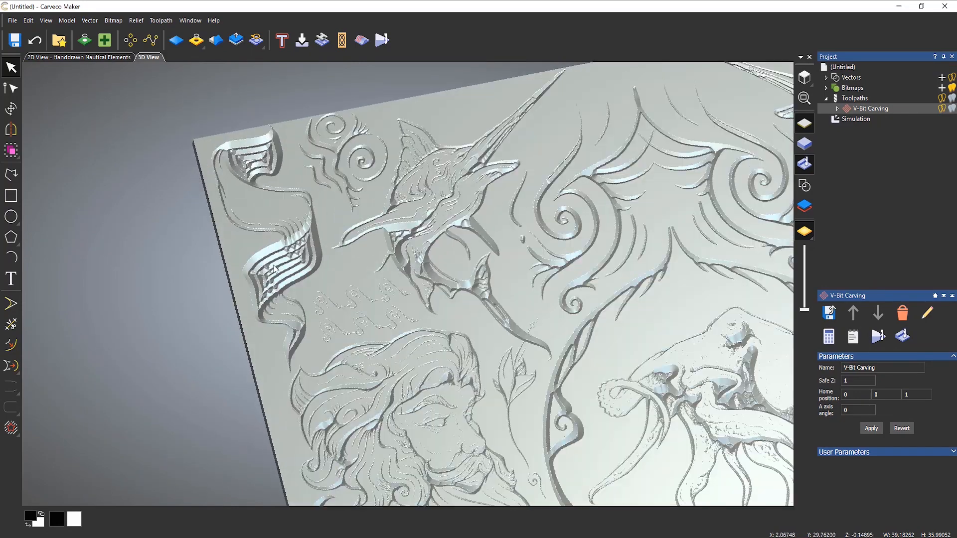
scroll(275, 269, up, 6)
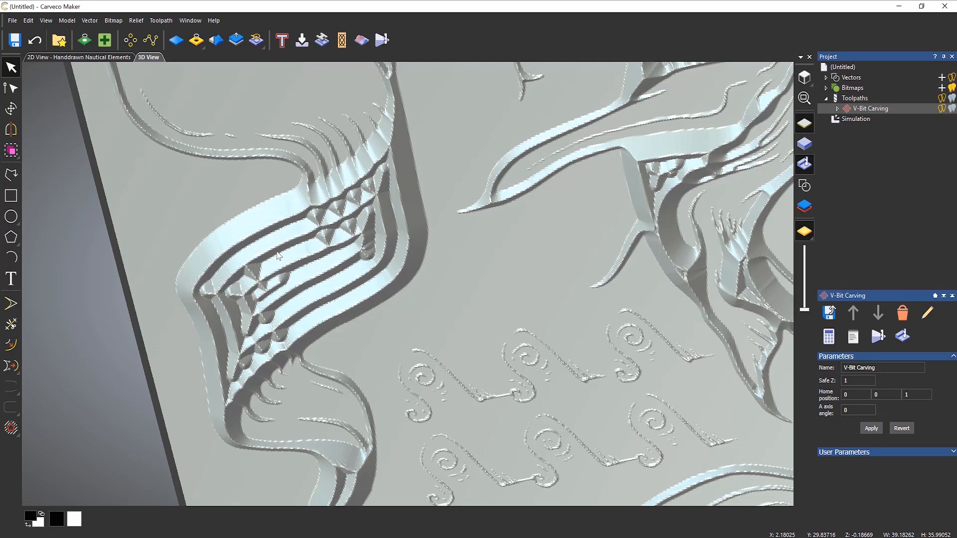
scroll(337, 255, down, 10)
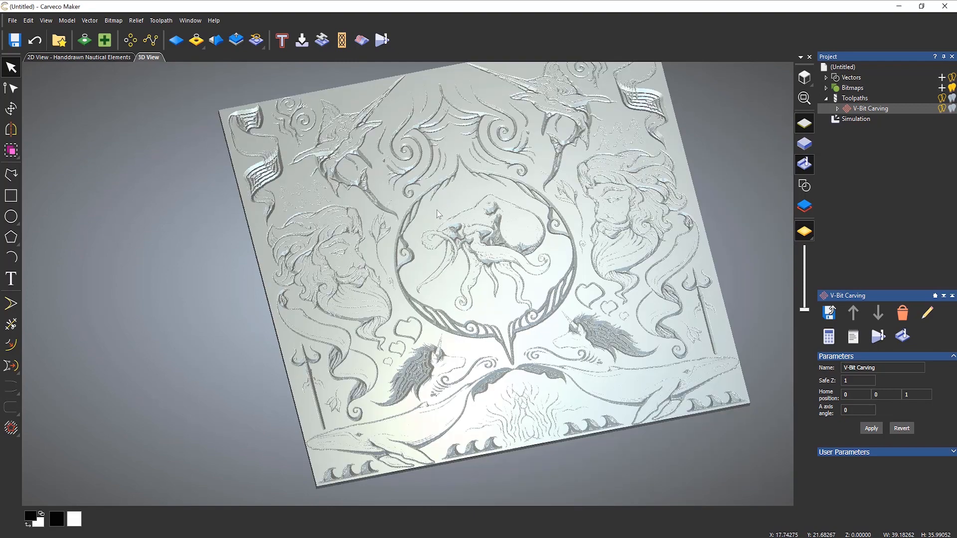
middle_drag(437, 210, 405, 244)
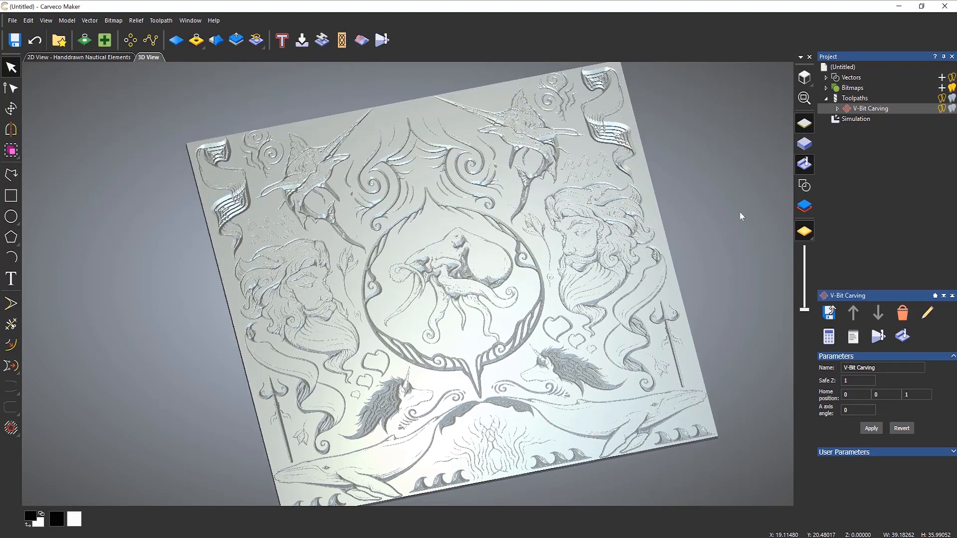
double_click(861, 110)
click(716, 228)
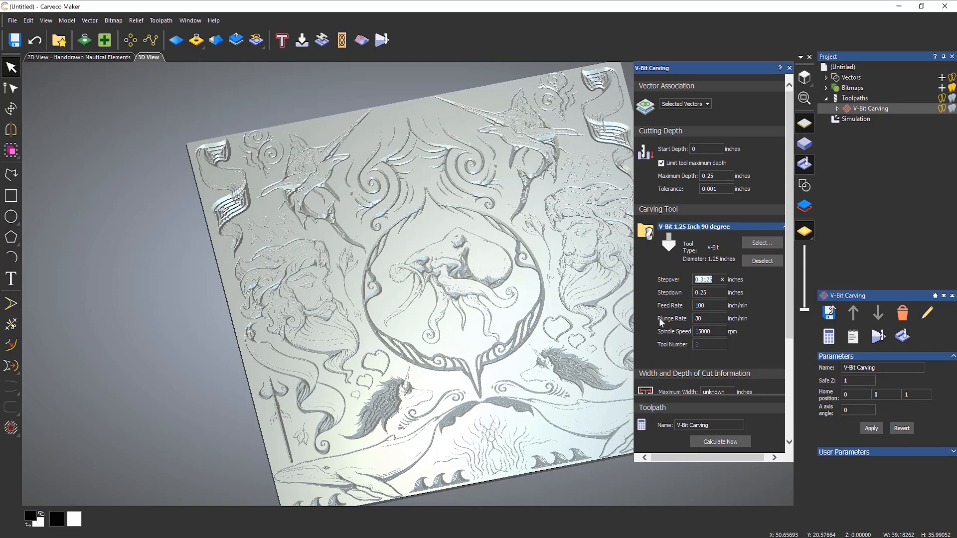
- Choose End Mill 1/4 Inch from the Tool Database as the roughing tool
click(686, 227)
scroll(690, 239, down, 1)
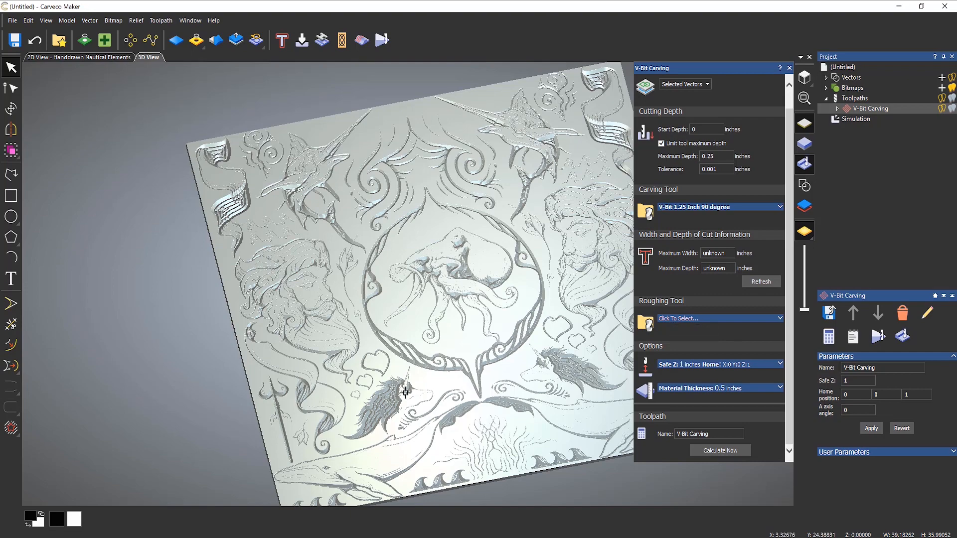
scroll(388, 433, up, 5)
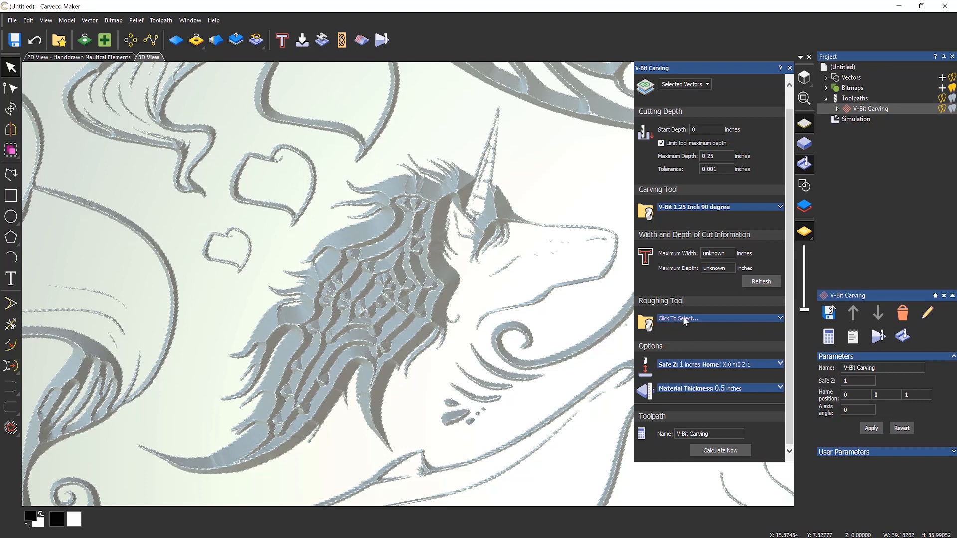
click(712, 321)
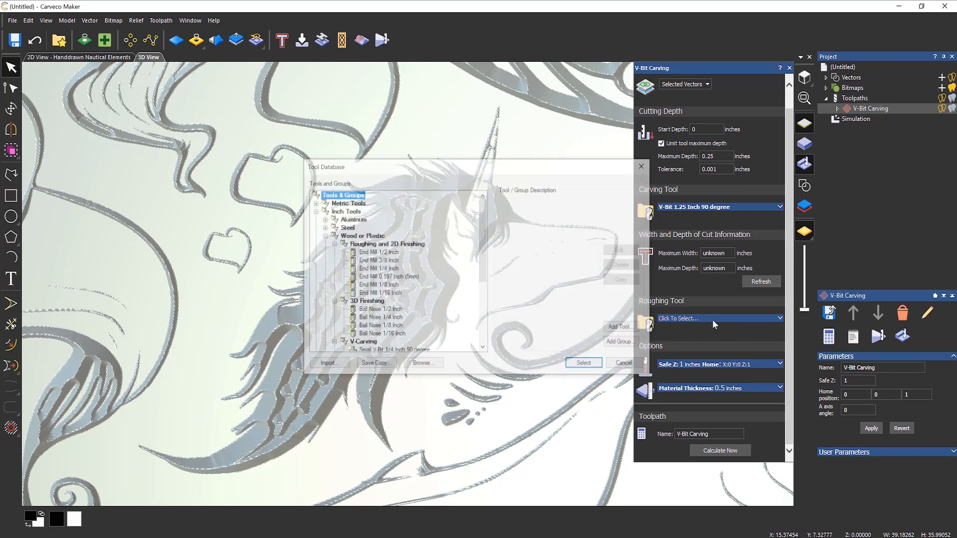
click(393, 270)
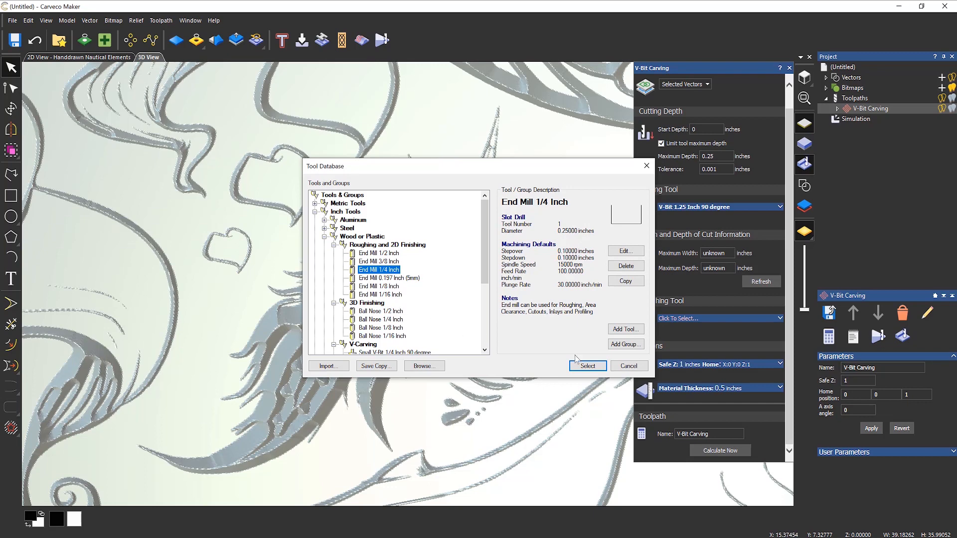
click(597, 364)
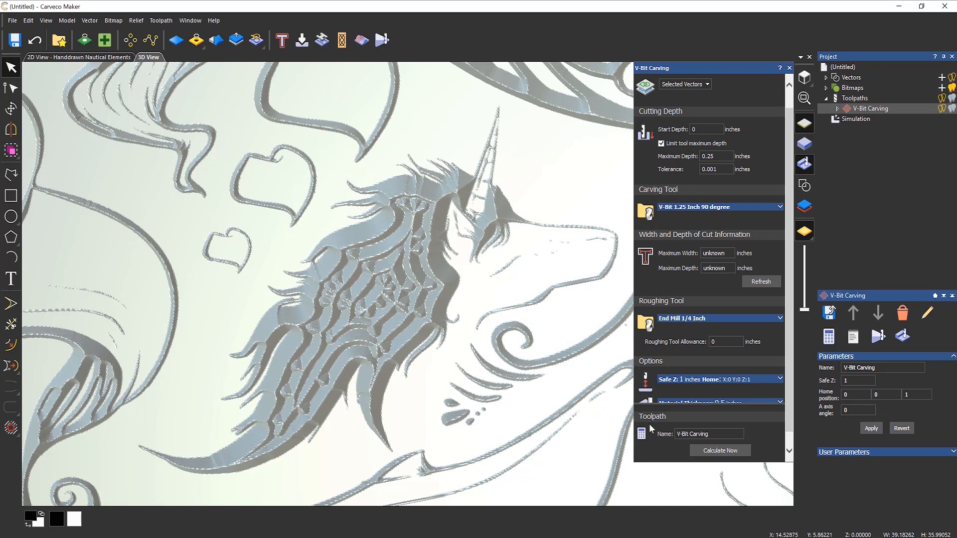
- Recalculate the toolpath with the roughing pass and close its settings
click(719, 450)
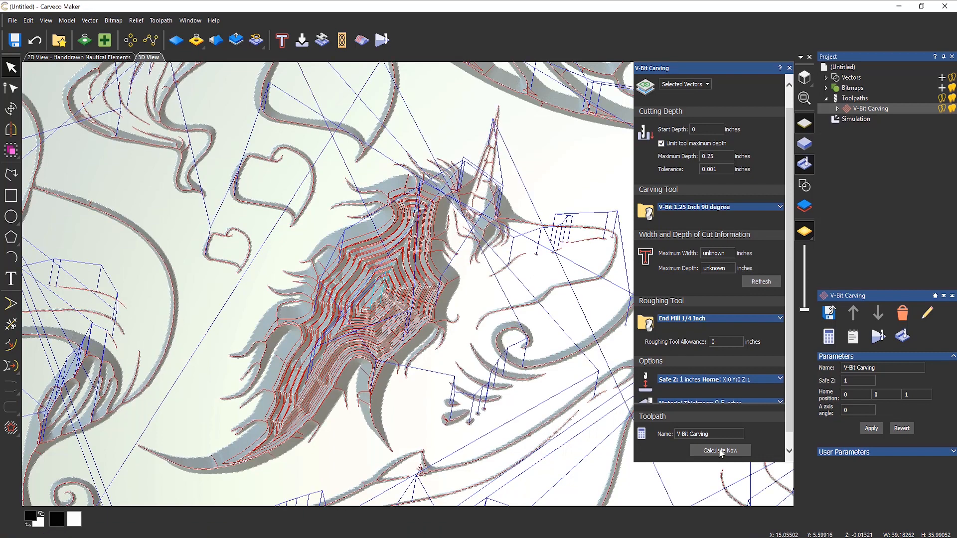
click(788, 68)
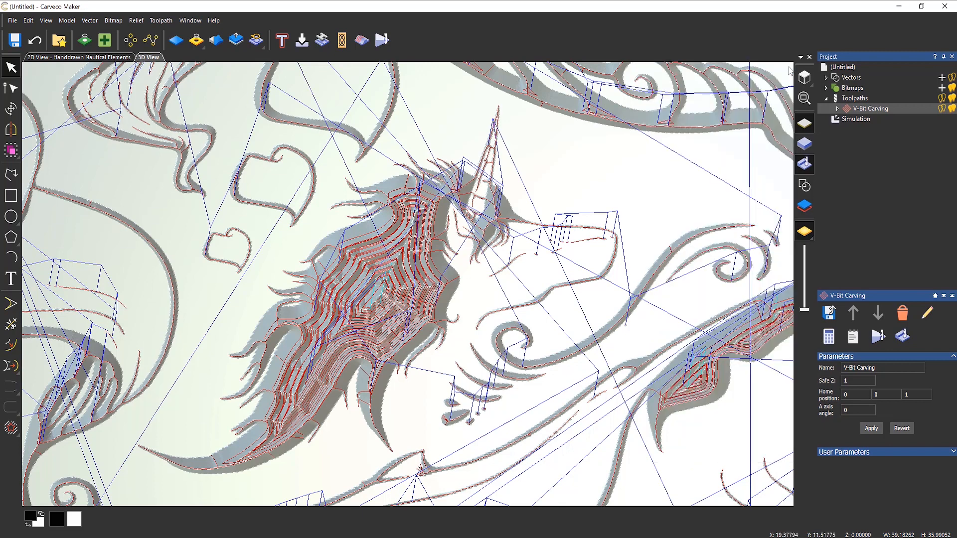
click(850, 121)
- Delete the carving simulation and expand the V-Bit Carving toolpath to list its passes
right_click(849, 121)
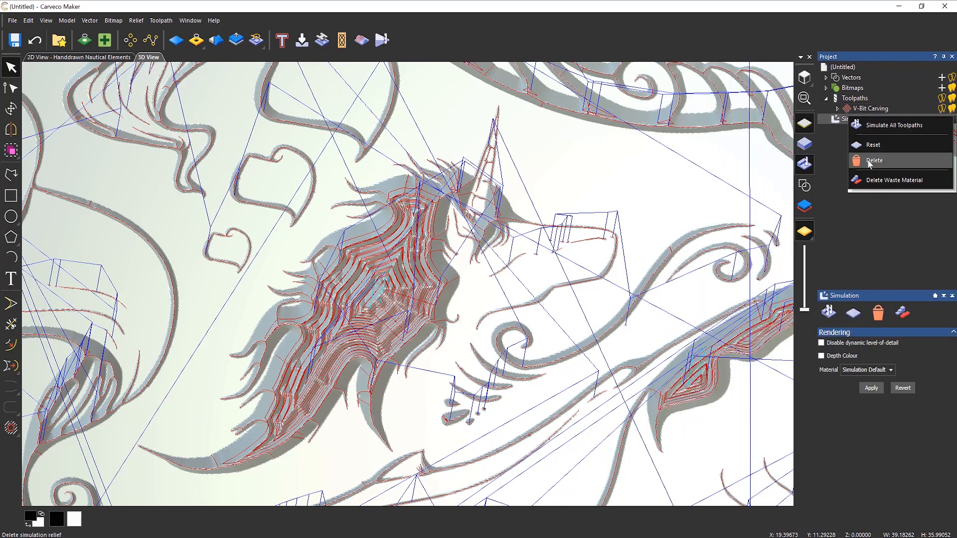
click(868, 164)
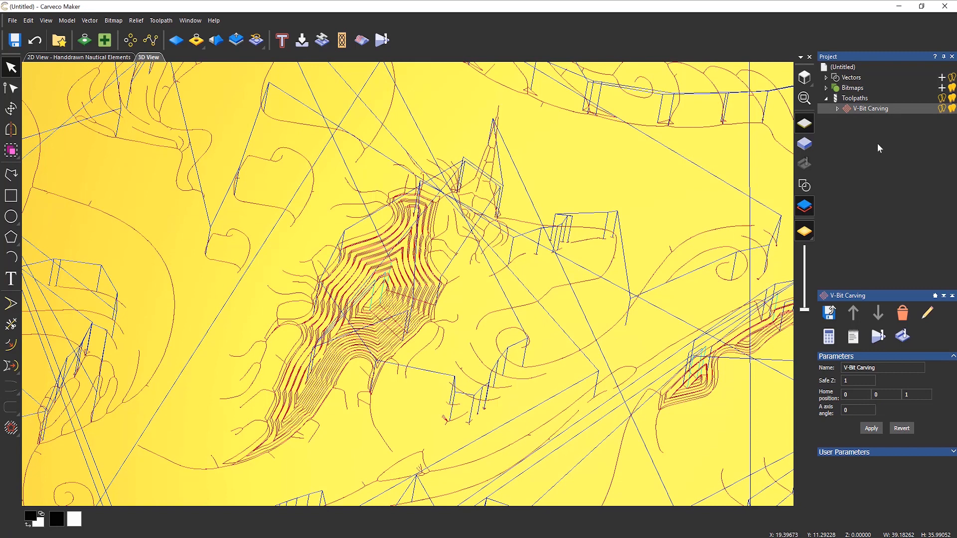
click(839, 107)
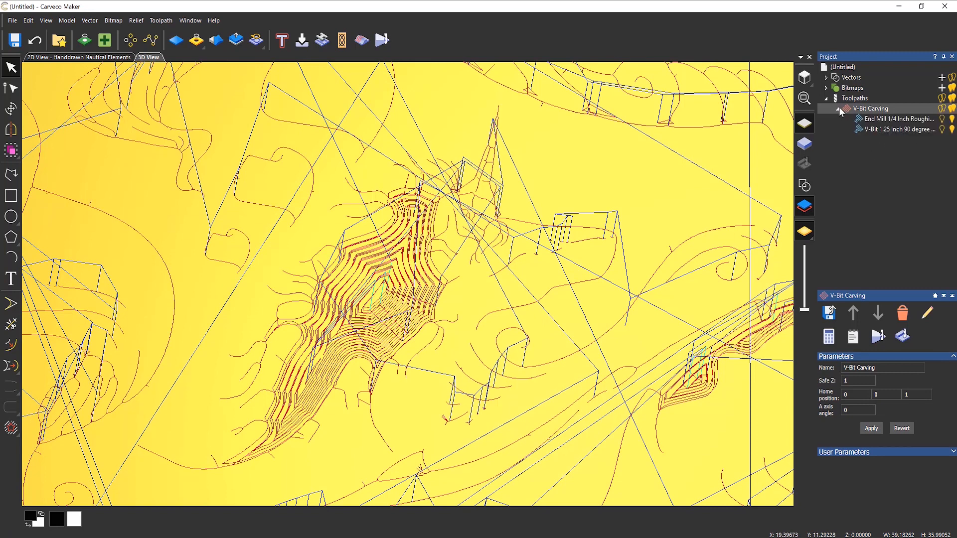
- Toggle the roughing and V-bit passes' 3D visibility to view each pass on its own
click(951, 130)
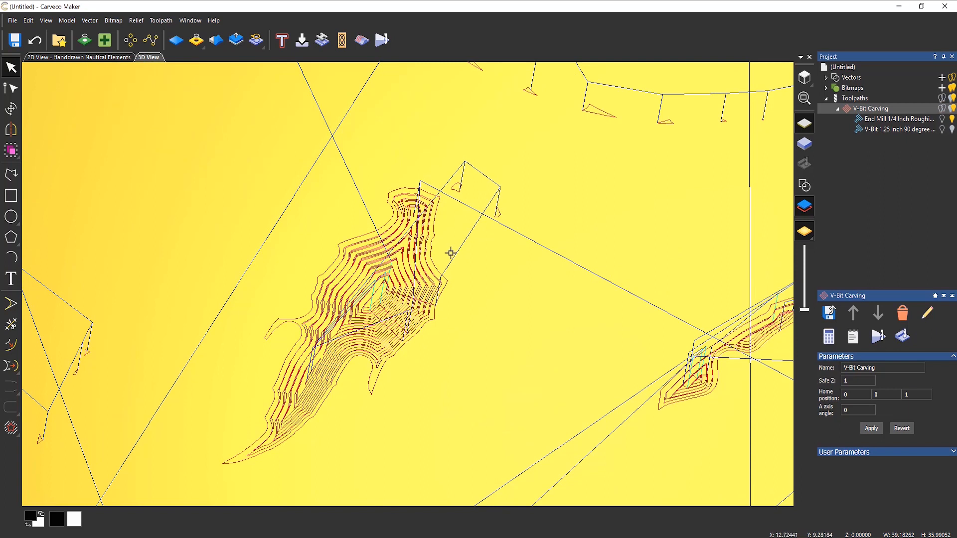
scroll(432, 256, down, 3)
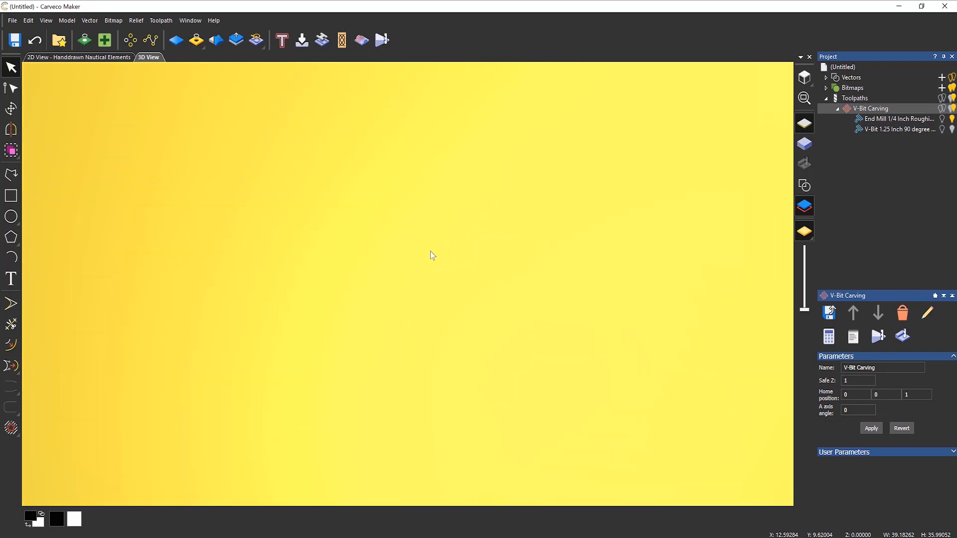
scroll(429, 257, down, 3)
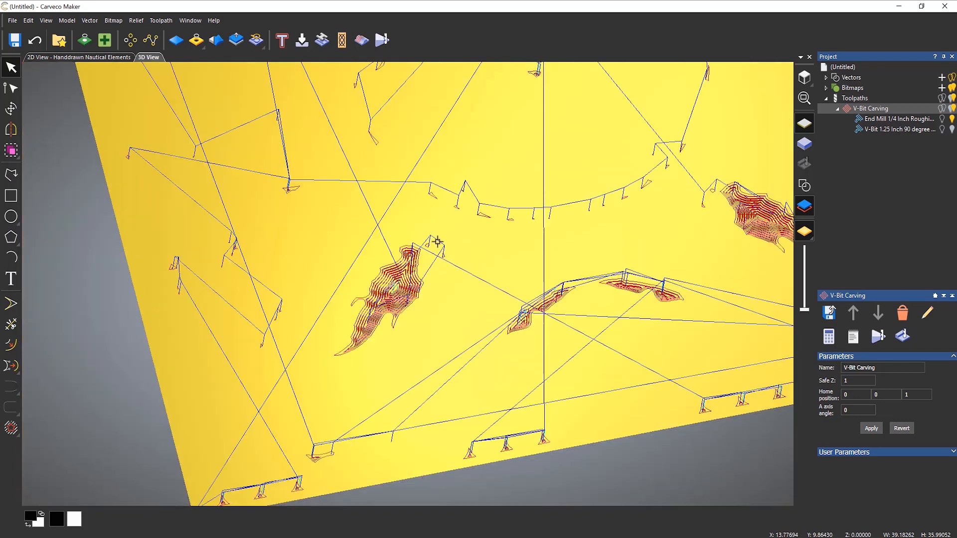
scroll(451, 383, up, 5)
scroll(453, 351, down, 6)
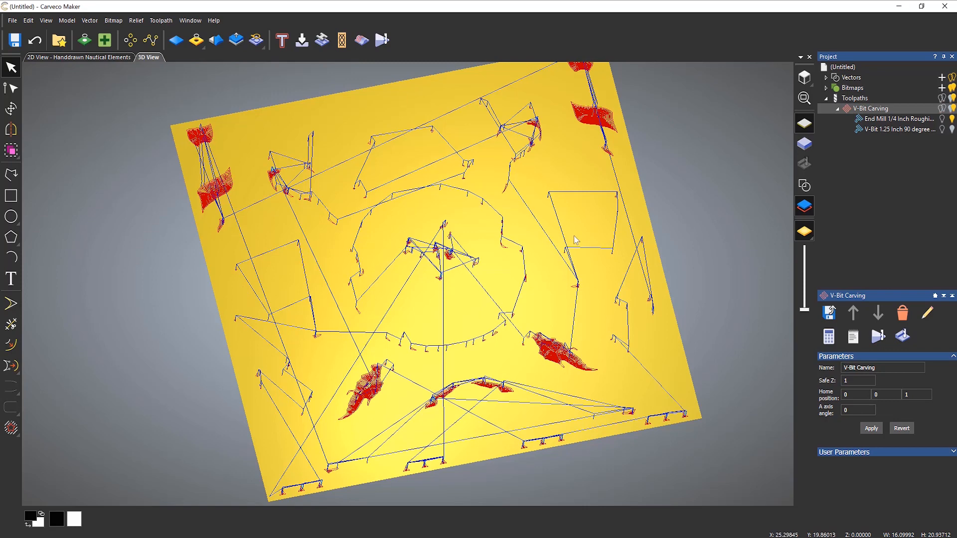
click(952, 129)
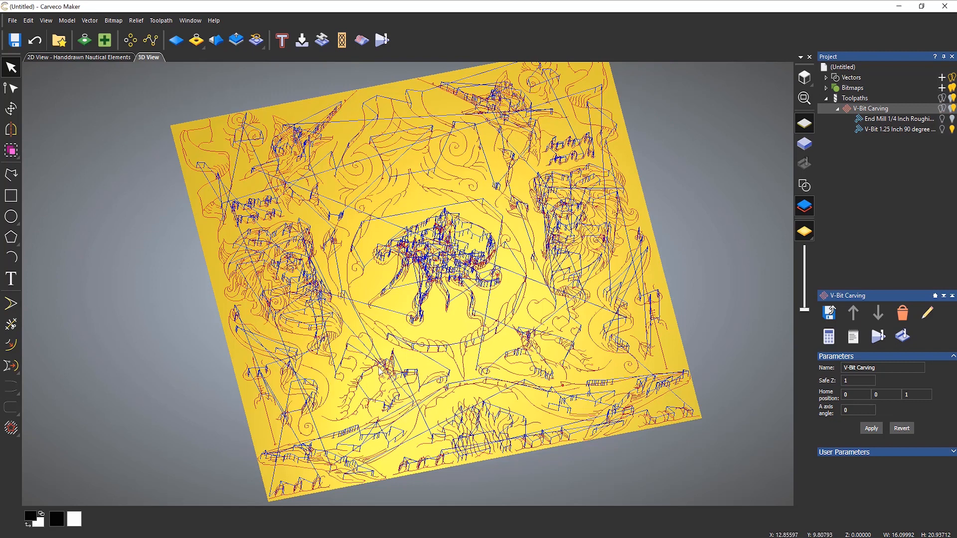
click(952, 130)
- Run the End Mill 1/4 Inch roughing simulation from the Simulation Control Bar, fast-playing to the end
right_click(879, 120)
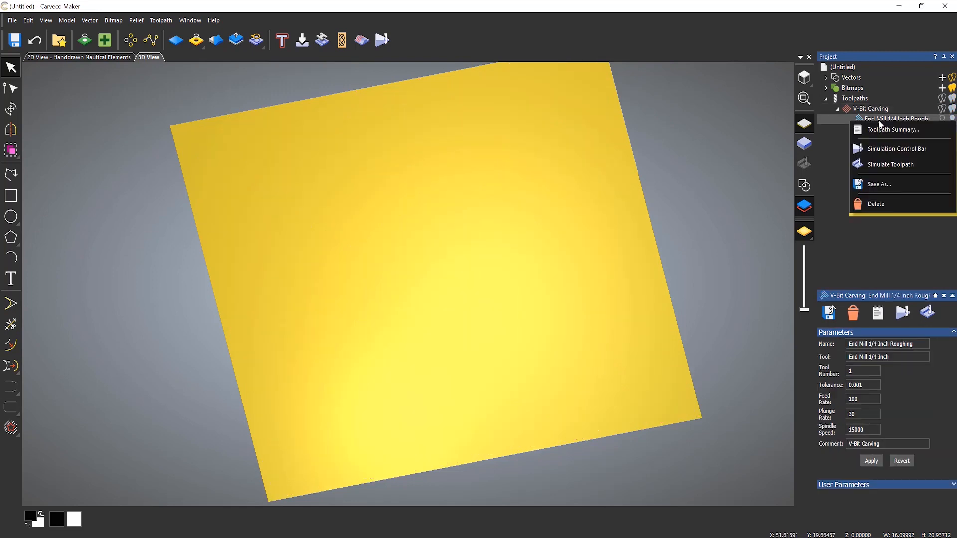
click(889, 149)
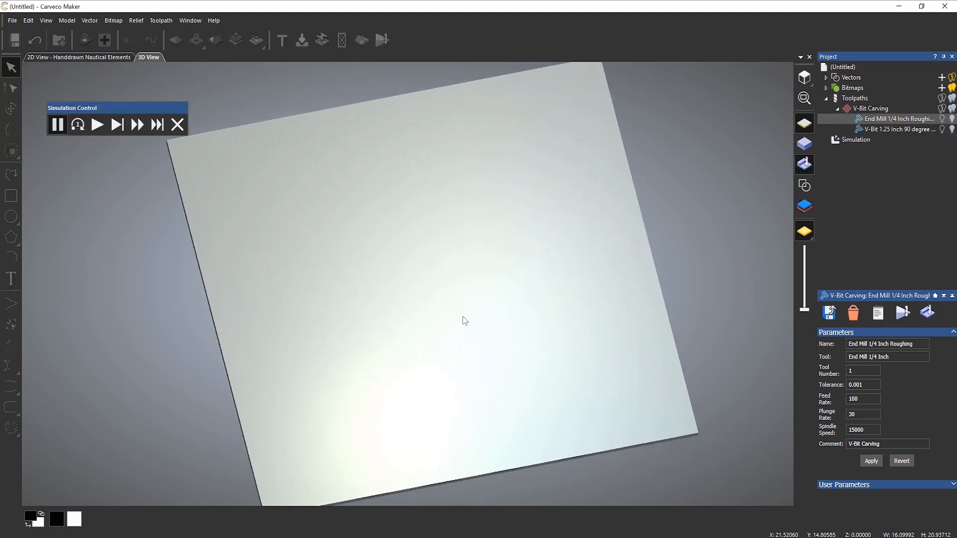
click(95, 127)
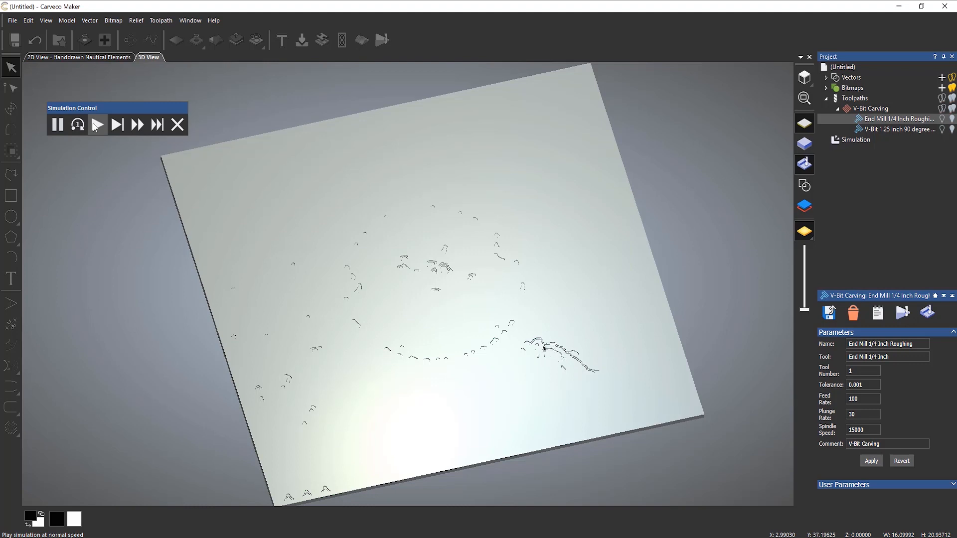
click(133, 131)
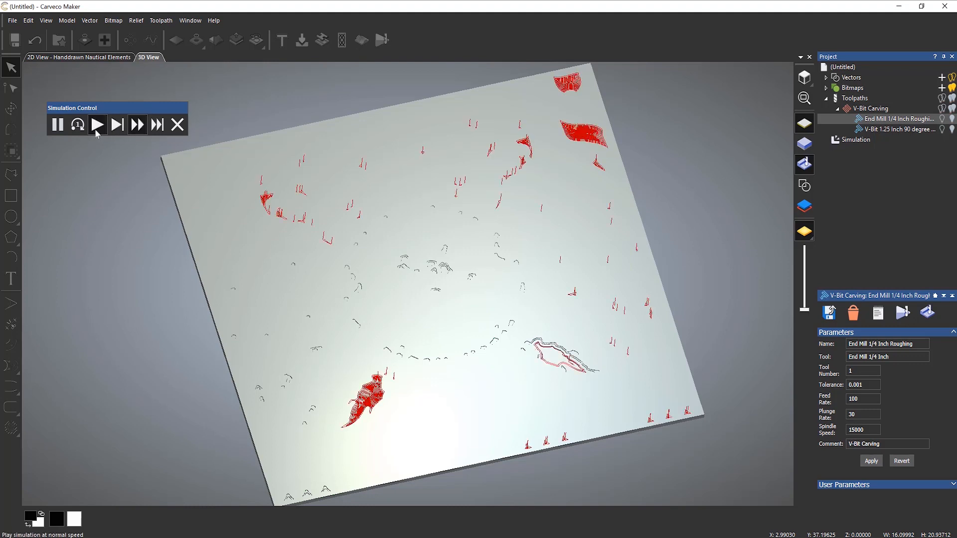
click(97, 133)
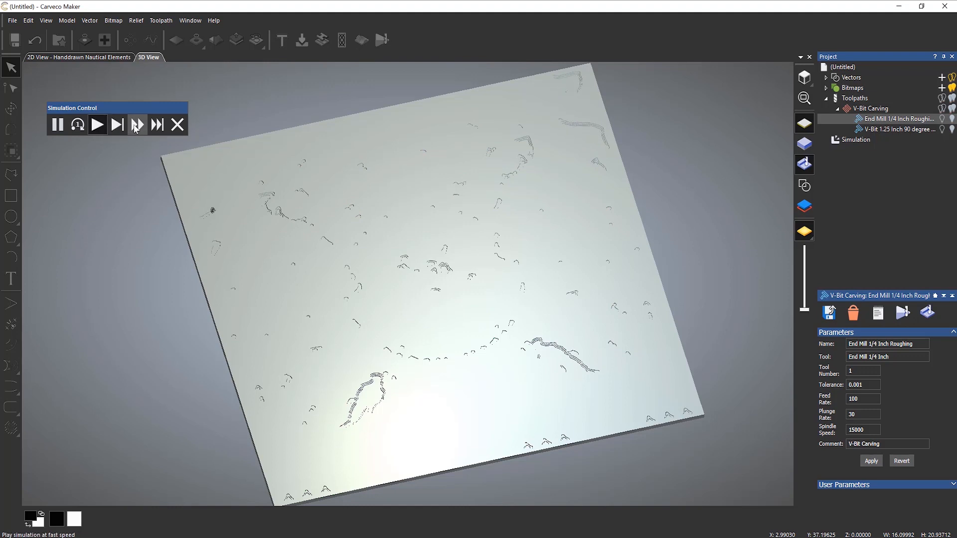
click(136, 129)
click(97, 129)
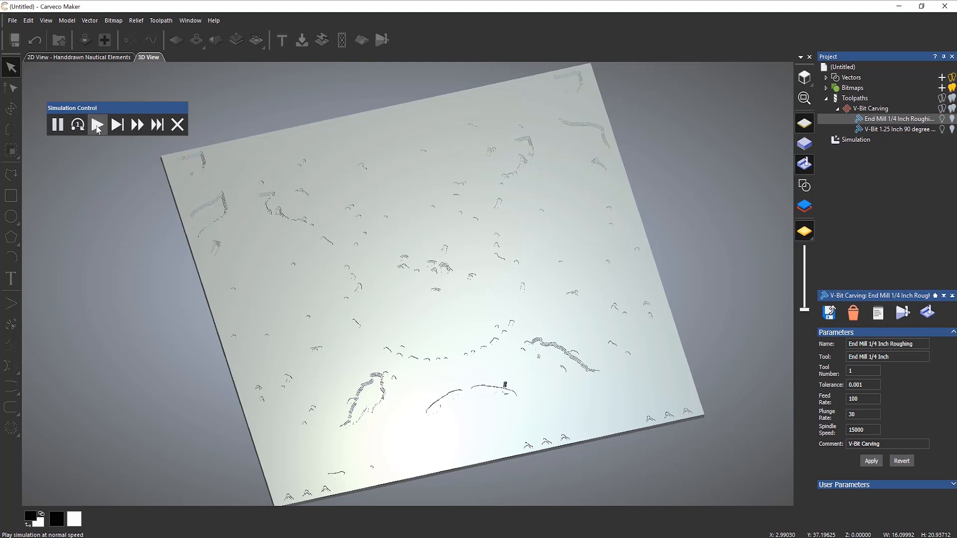
click(134, 127)
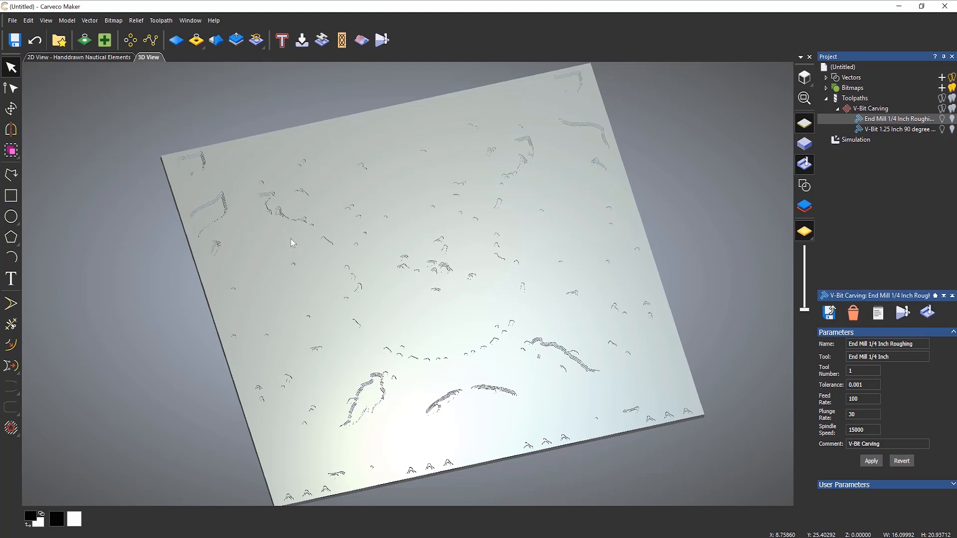
- Simulate the V-Bit 1.25 Inch 90 degree finishing toolpath on the board
right_click(878, 130)
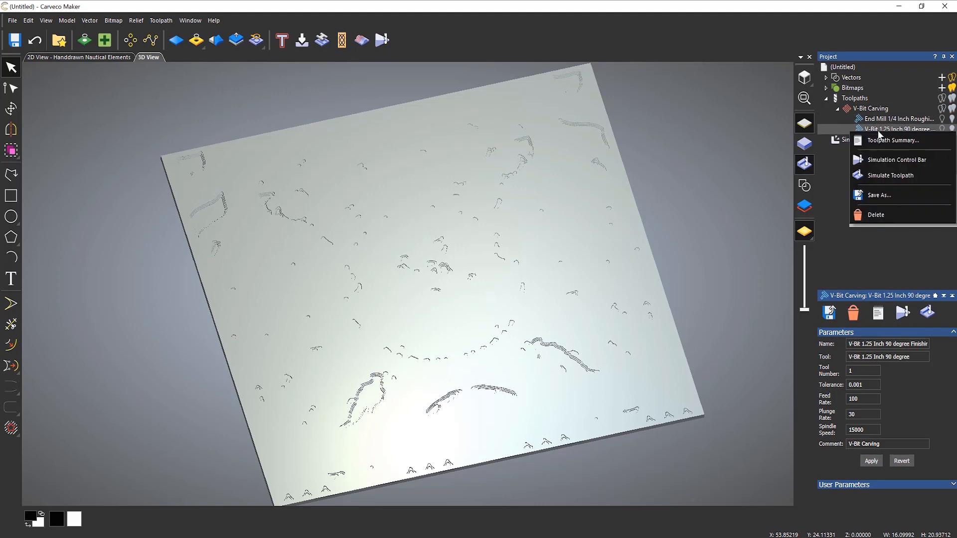
click(894, 179)
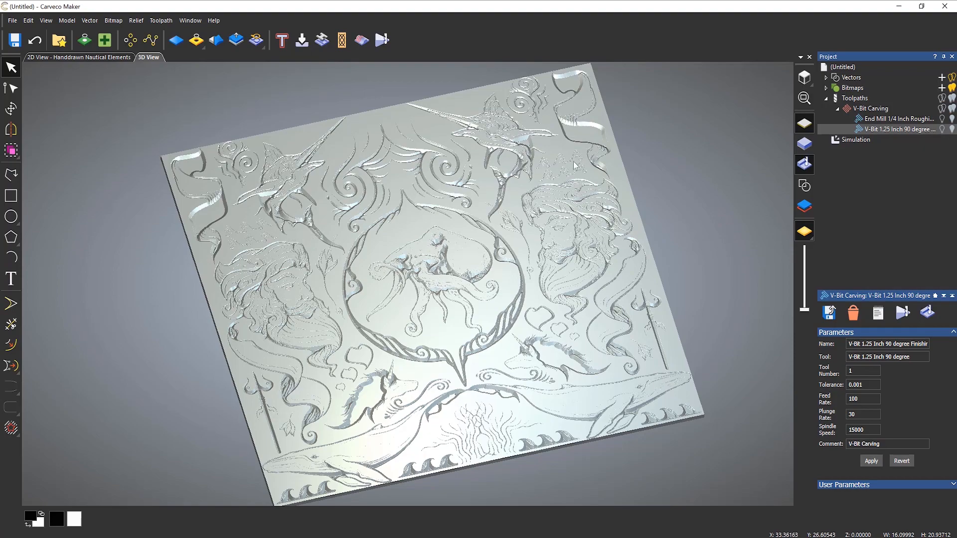
scroll(587, 116, up, 5)
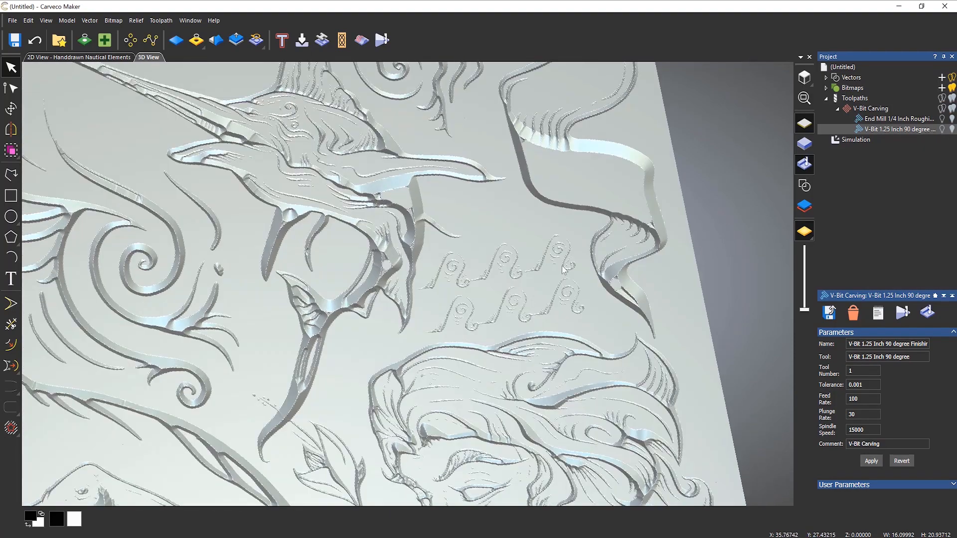
mouse_move(561, 265)
mouse_down()
mouse_move(559, 295)
mouse_move(596, 193)
mouse_move(542, 229)
mouse_move(549, 257)
mouse_up()
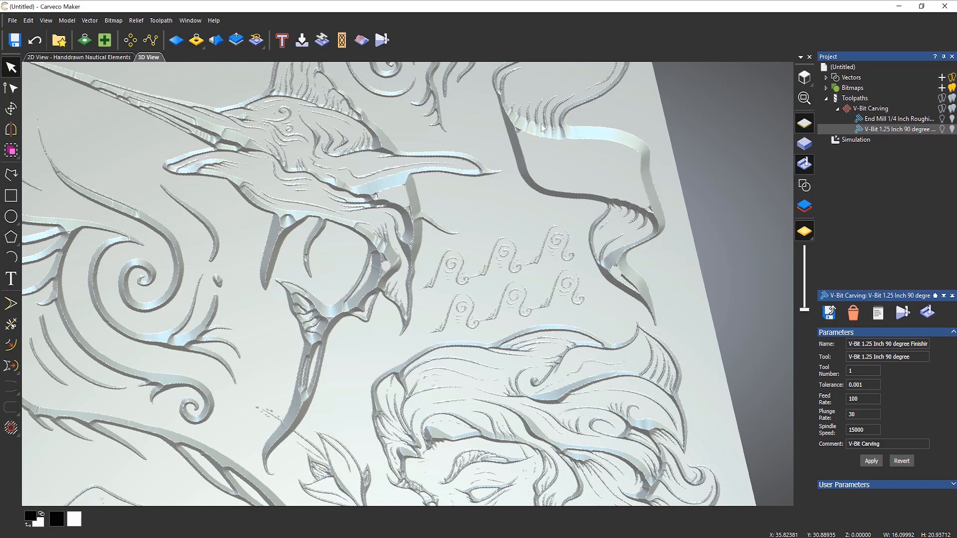
- Zoom and pan across the carving to inspect the octopus, unicorns and whale
scroll(698, 225, up, 5)
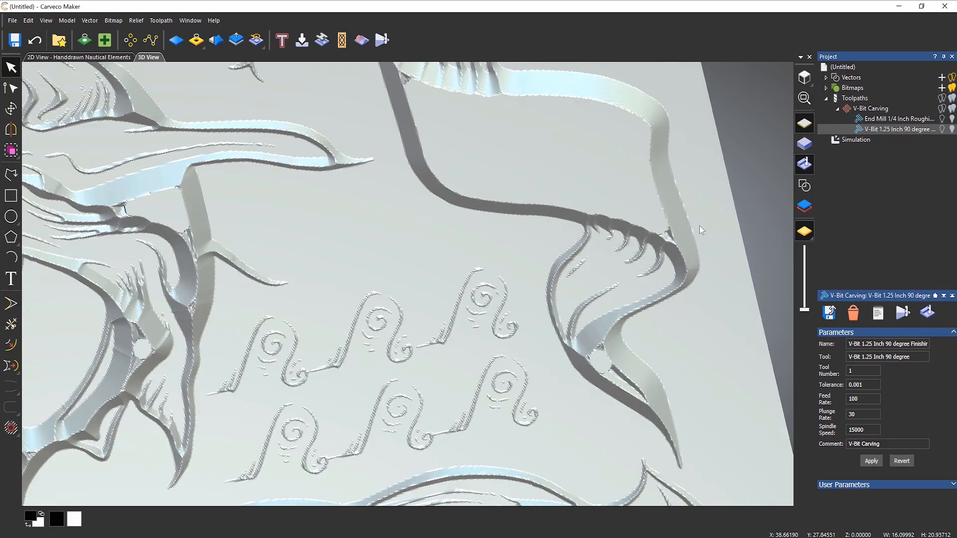
scroll(698, 225, up, 1)
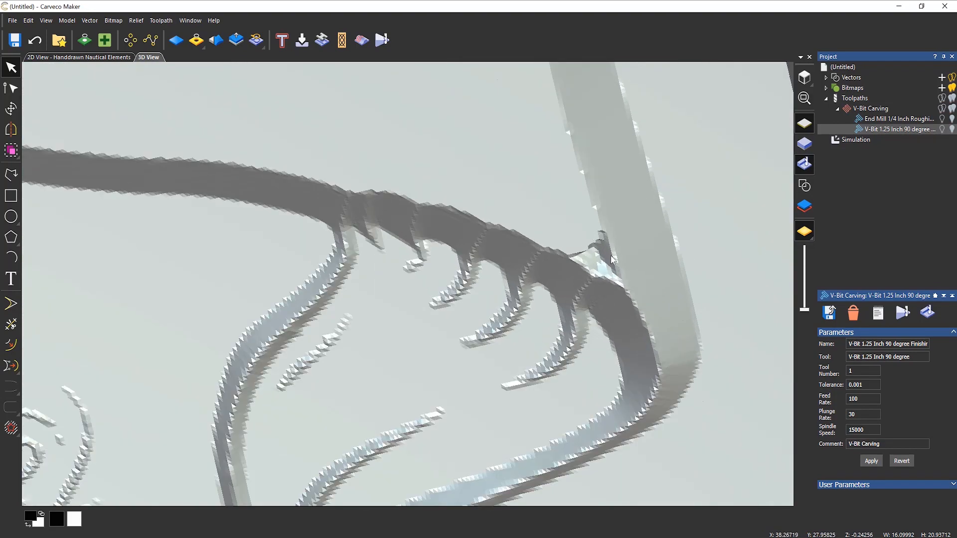
scroll(553, 225, down, 3)
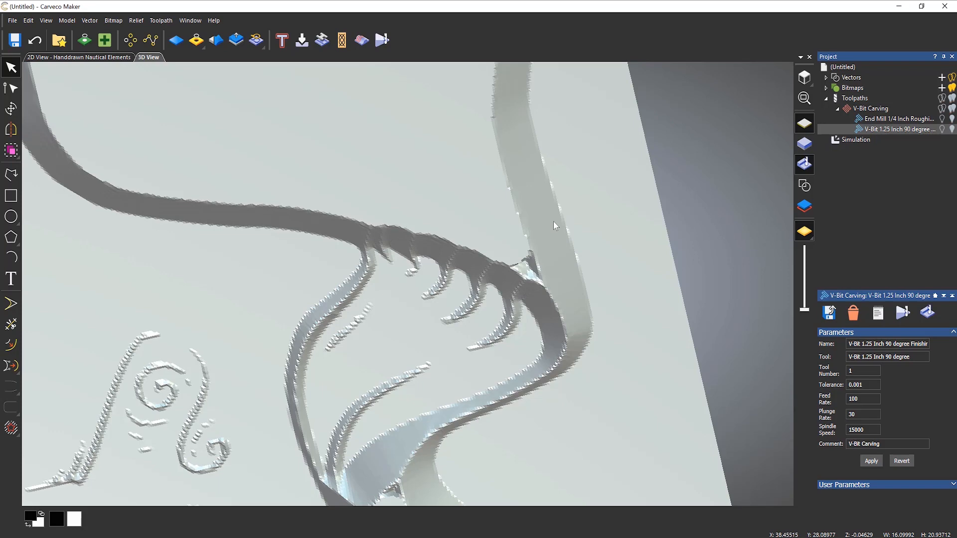
scroll(553, 222, down, 2)
scroll(513, 271, down, 2)
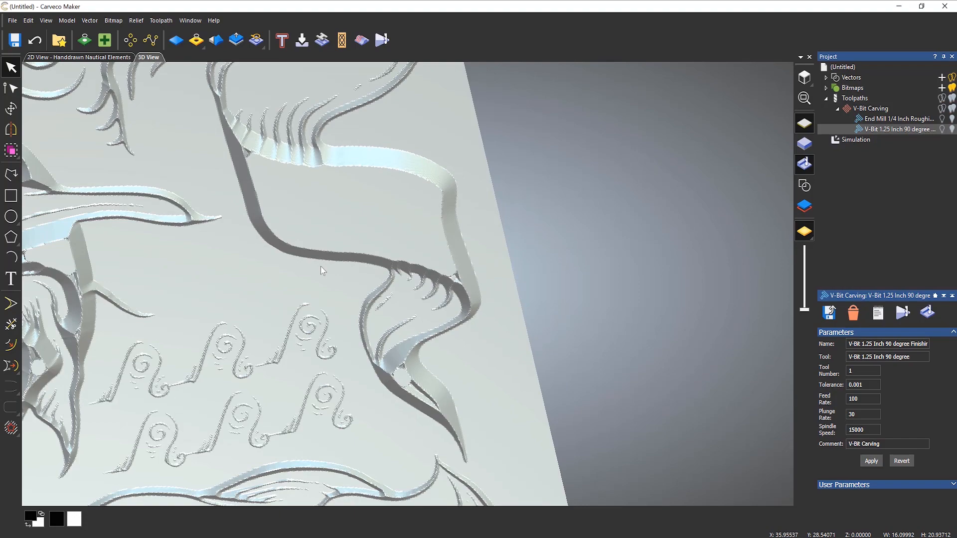
scroll(327, 262, down, 2)
scroll(321, 314, down, 2)
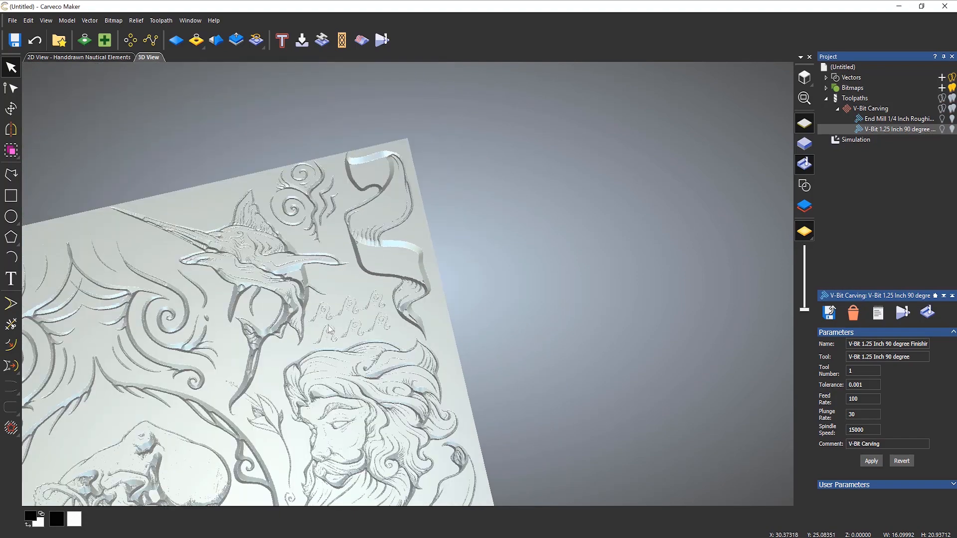
middle_drag(289, 479, 560, 185)
scroll(461, 177, down, 1)
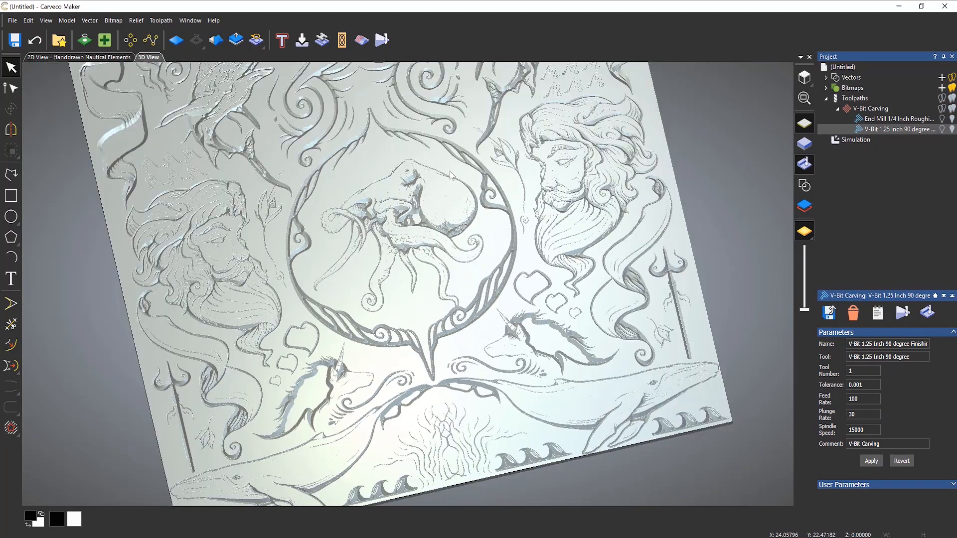
middle_drag(450, 175, 448, 188)
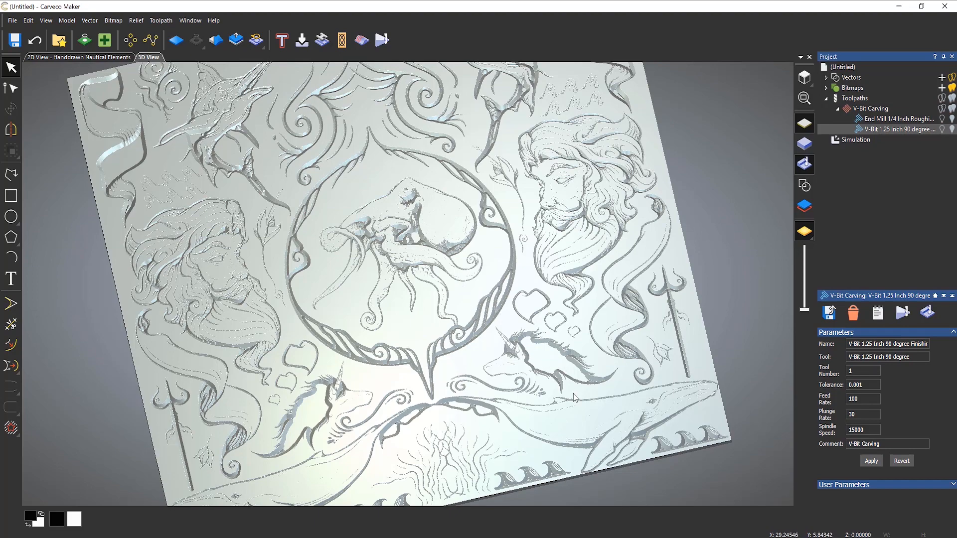
scroll(573, 387, up, 4)
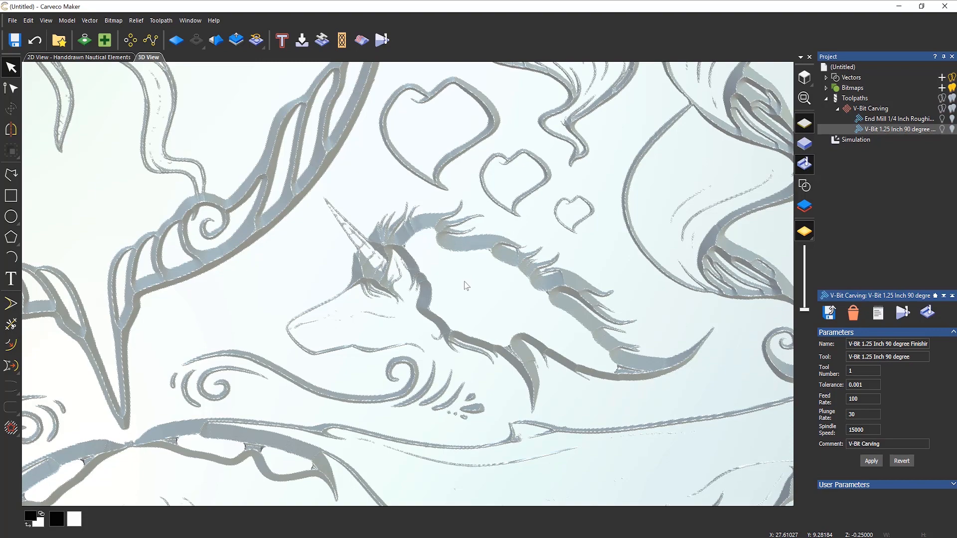
- Switch to the 2D View - Handdrawn Nautical Elements tab and zoom in on the unicorn
click(109, 58)
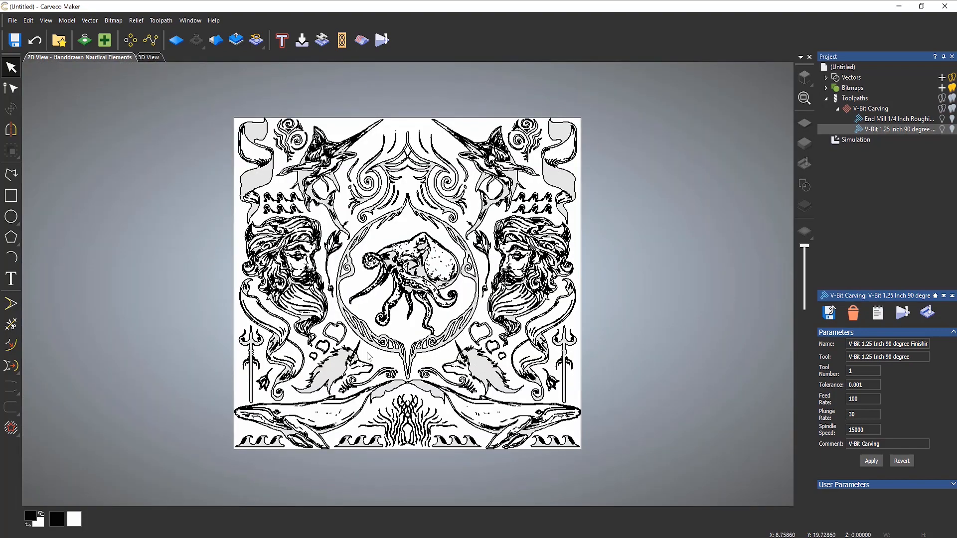
scroll(476, 393, up, 2)
scroll(423, 269, up, 3)
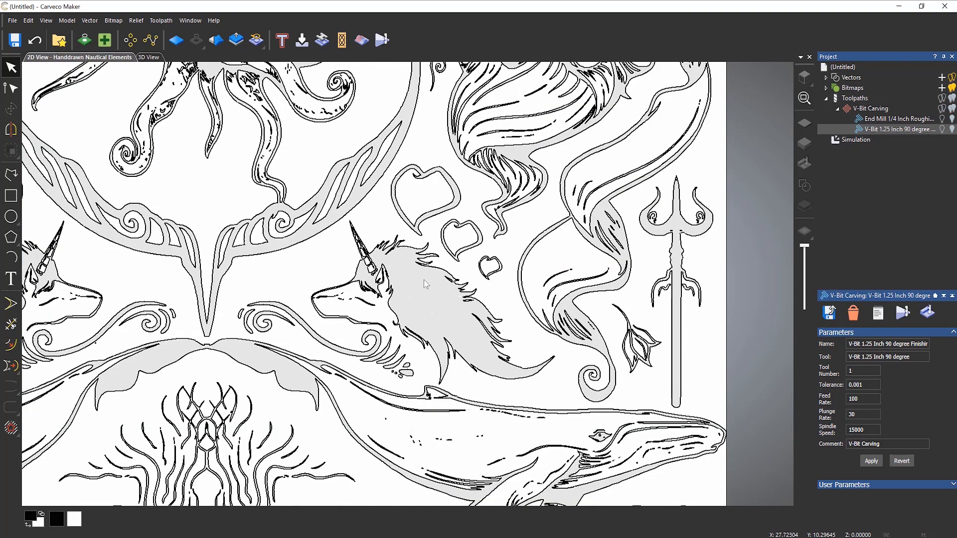
scroll(437, 344, up, 2)
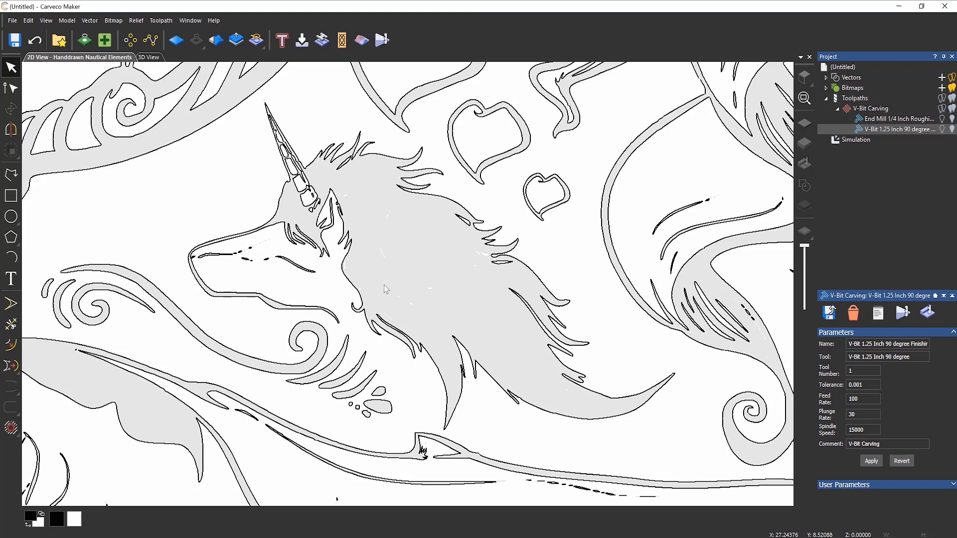
- Delete the Simulation from the Project tree, then select and deselect the unicorn outline
right_click(855, 144)
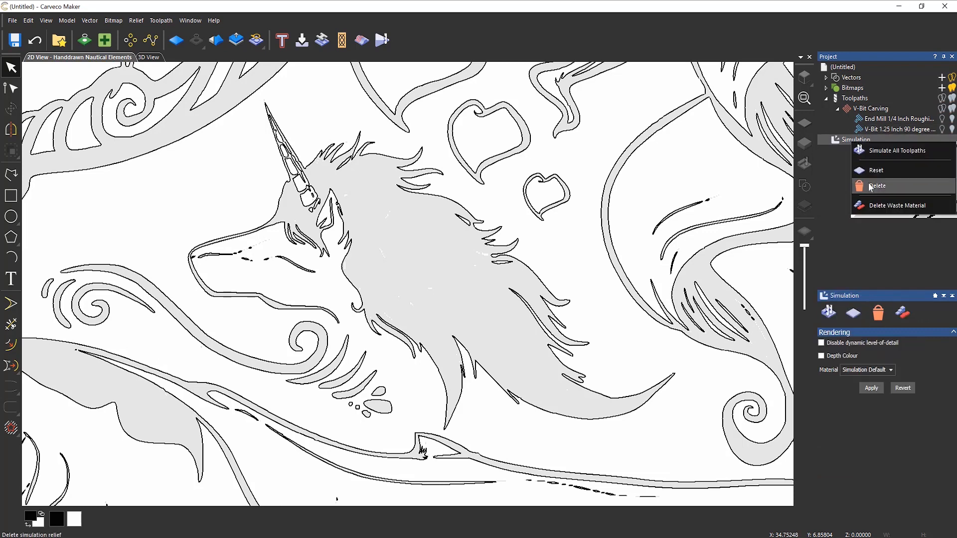
click(869, 187)
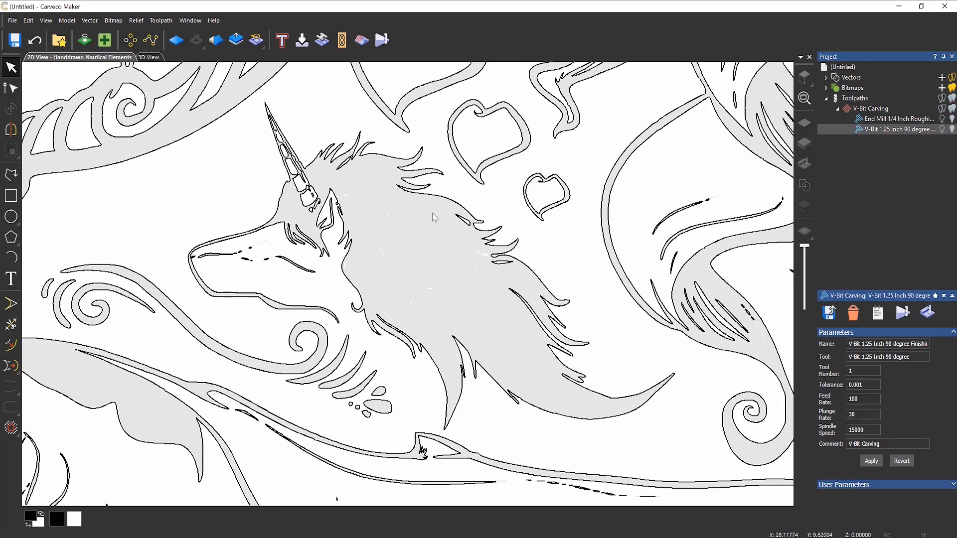
click(434, 200)
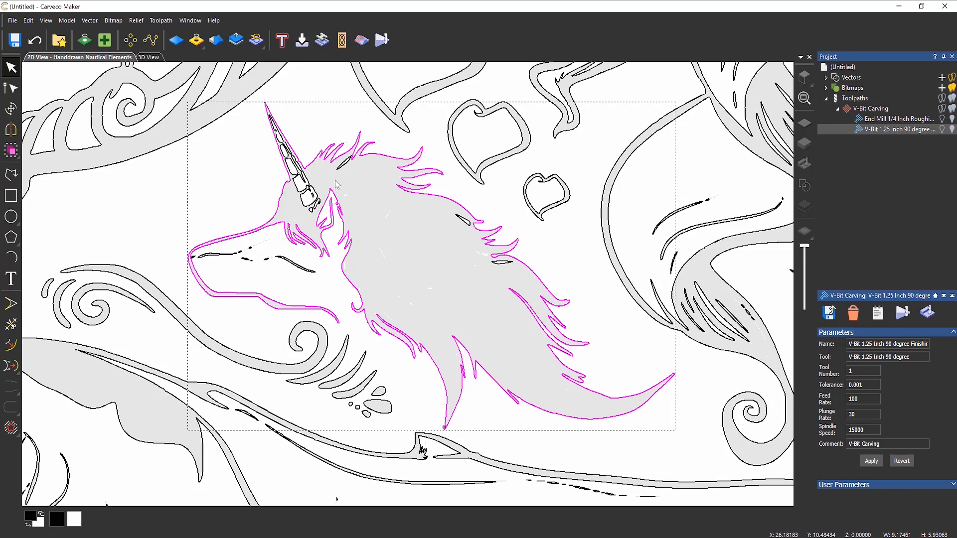
click(512, 348)
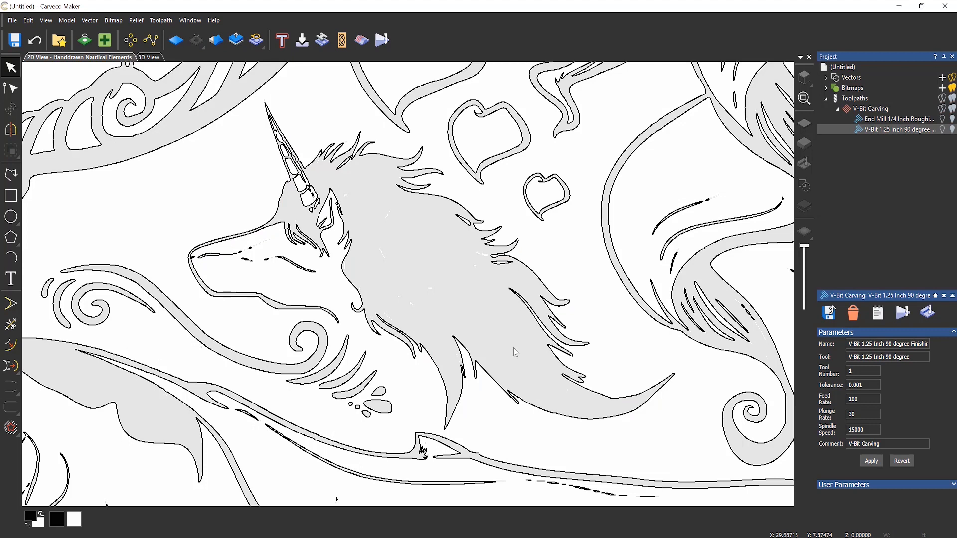
- Offset the first unicorn outline inwards by 0.34438 inch and delete the unwanted offset vectors
click(10, 345)
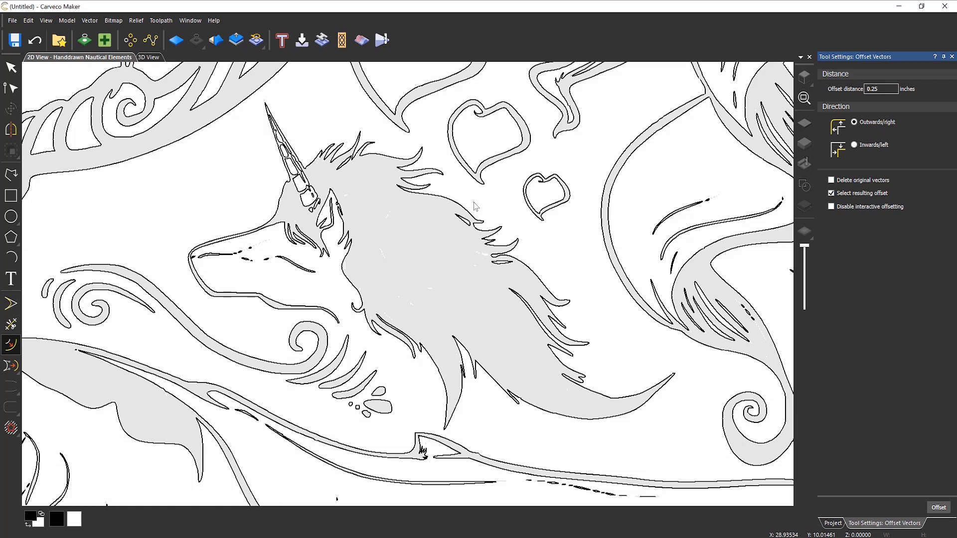
click(442, 199)
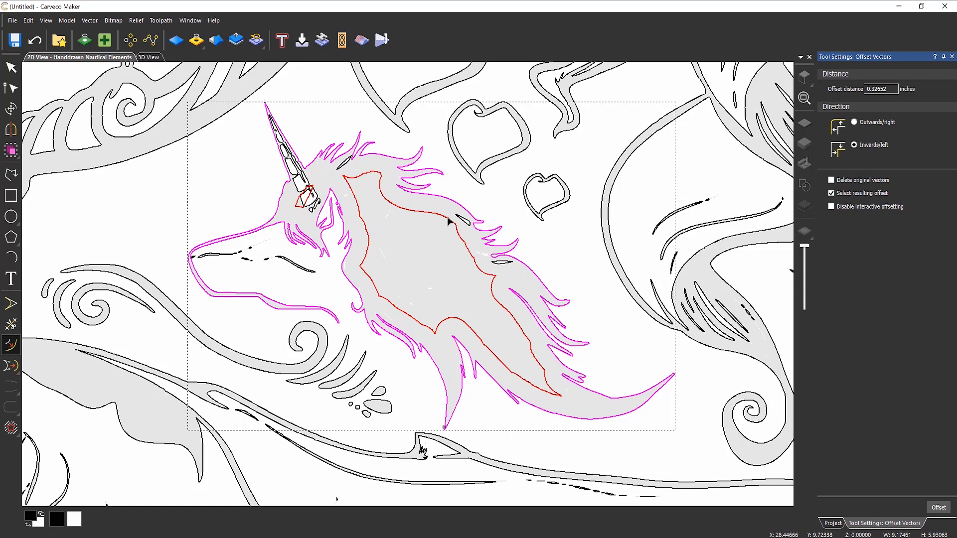
click(448, 221)
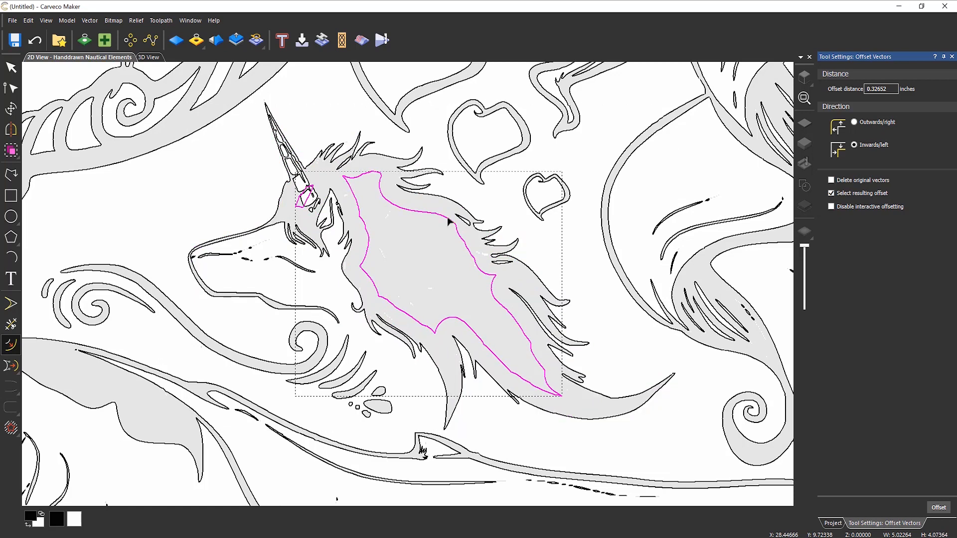
key(Delete)
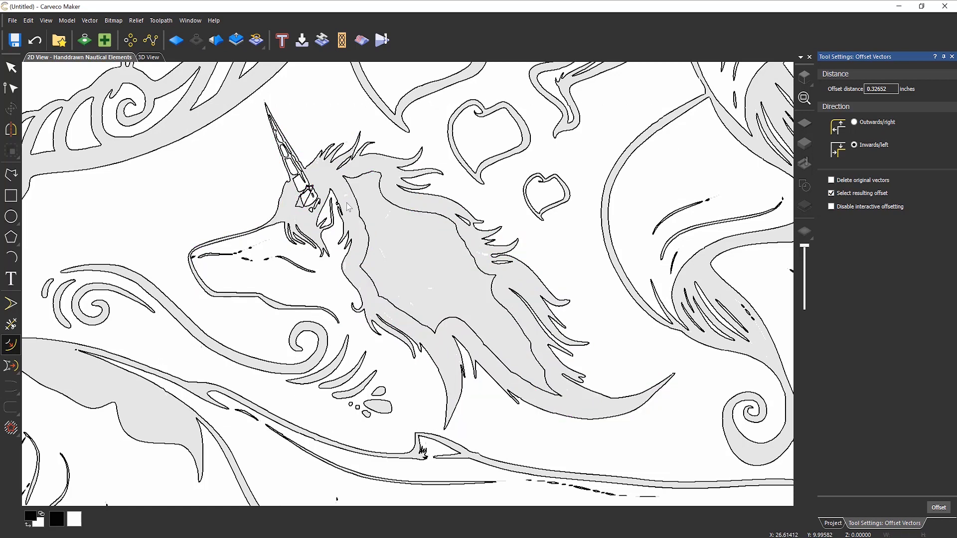
click(303, 210)
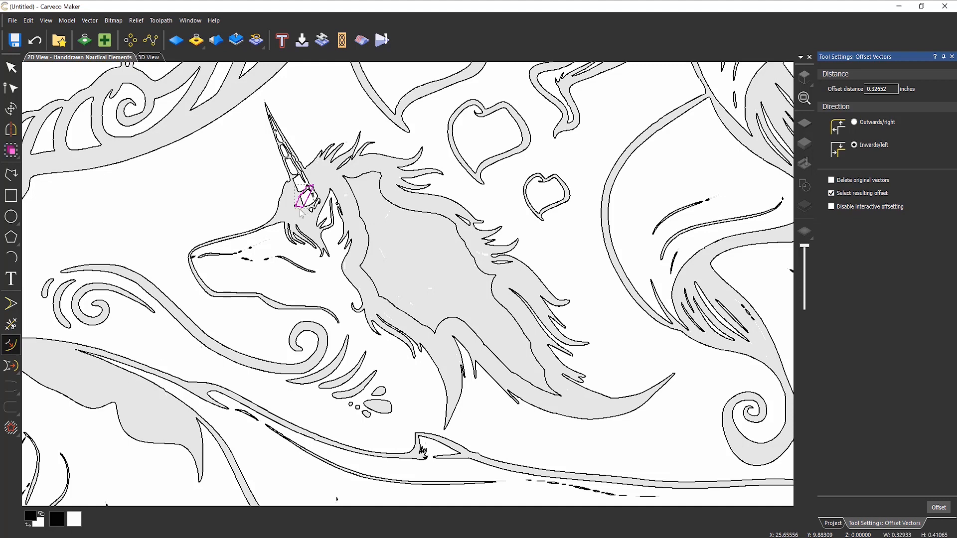
key(Escape)
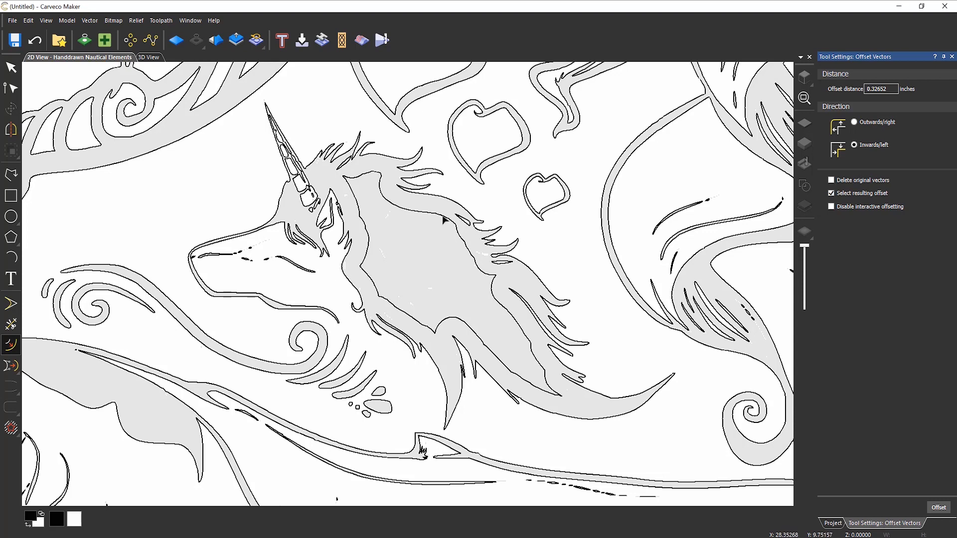
- Offset the second unicorn's mane inwards and delete the leftover piece at the horn base
scroll(382, 212, down, 4)
scroll(390, 270, up, 1)
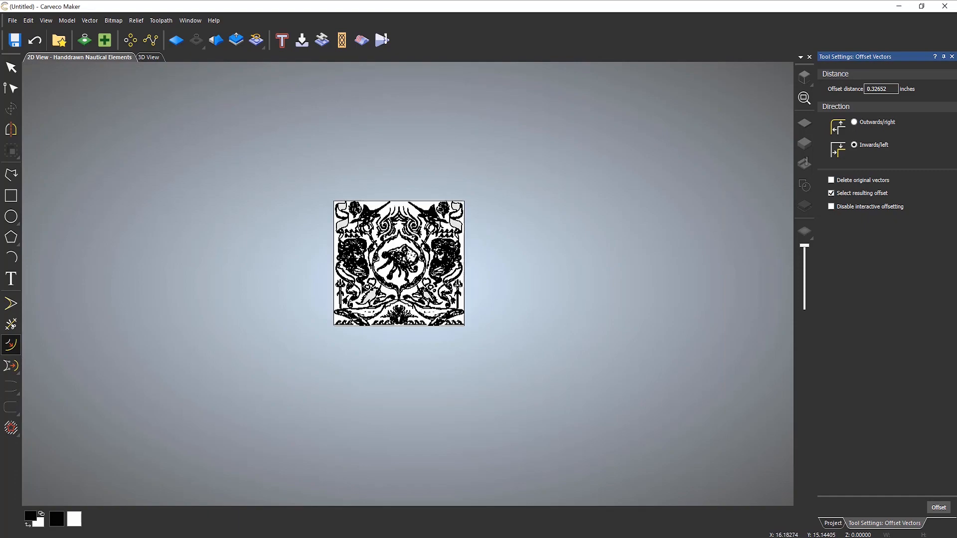
scroll(351, 353, up, 4)
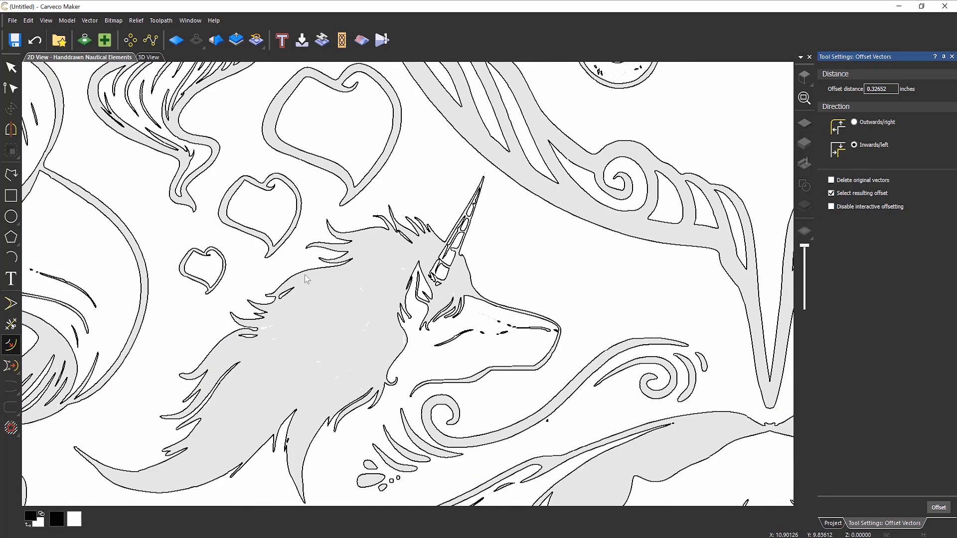
click(305, 277)
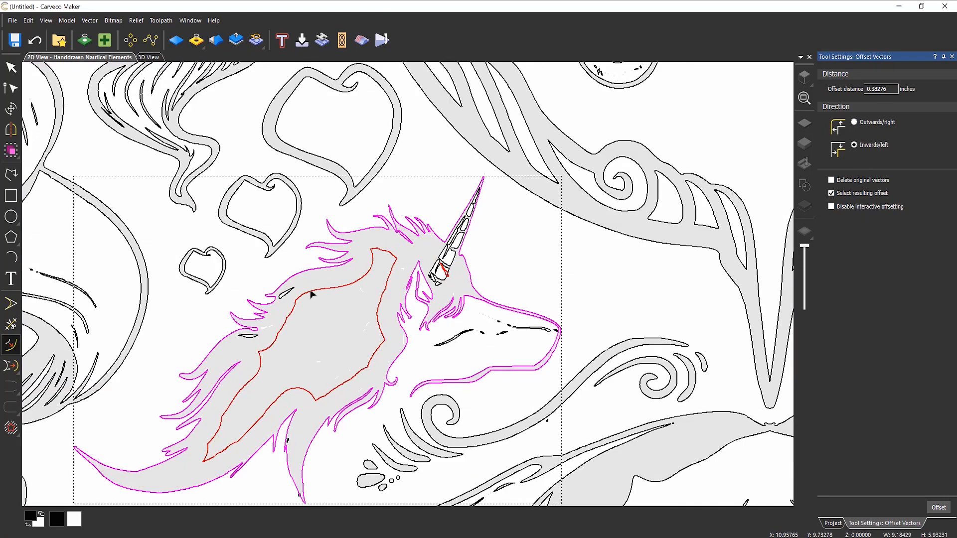
click(308, 290)
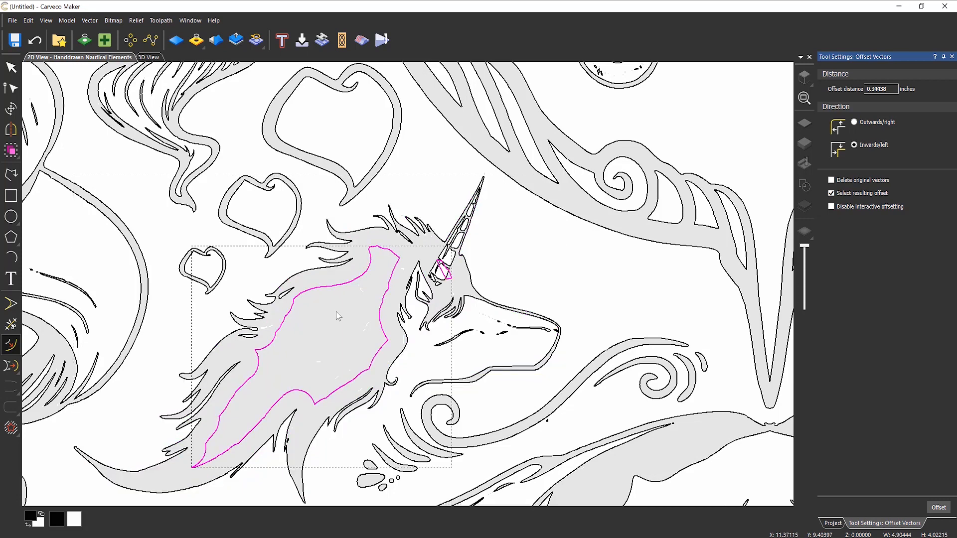
click(335, 312)
click(448, 279)
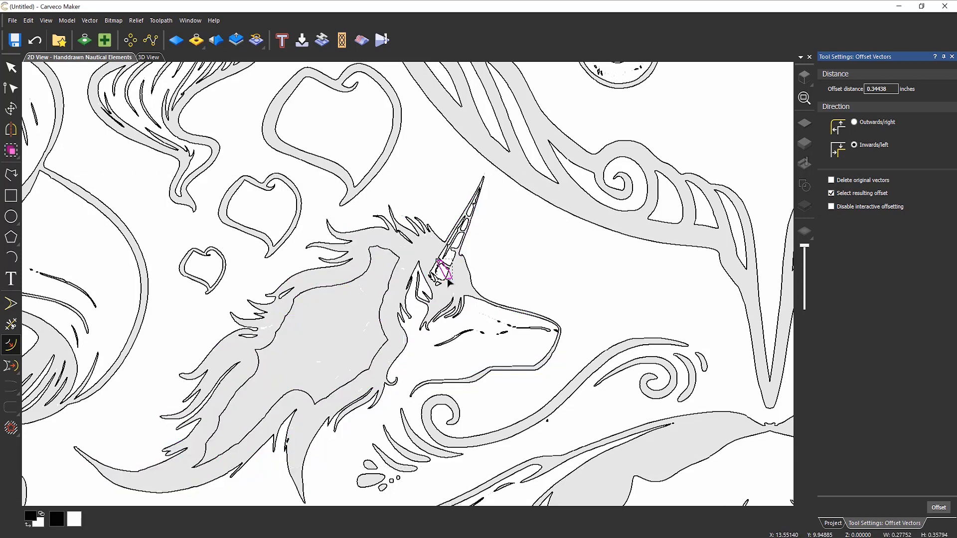
key(Delete)
- Close the Offset Vectors tool and return to the project tree
scroll(459, 258, down, 5)
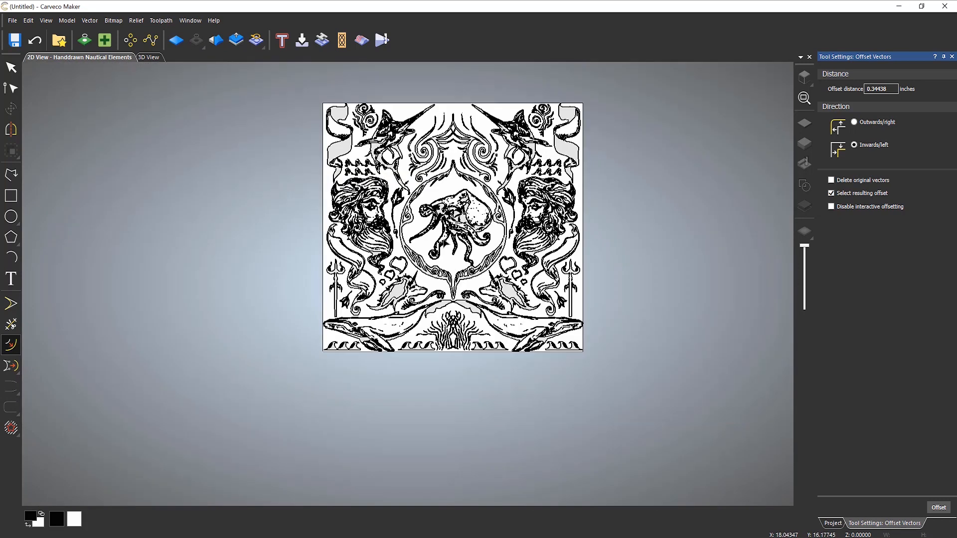
scroll(454, 258, up, 2)
scroll(618, 192, down, 3)
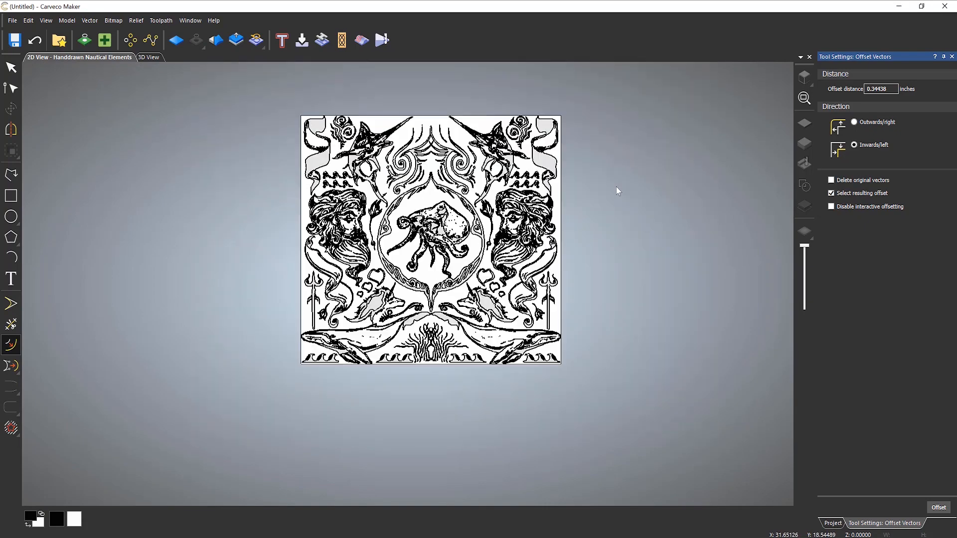
scroll(548, 160, up, 3)
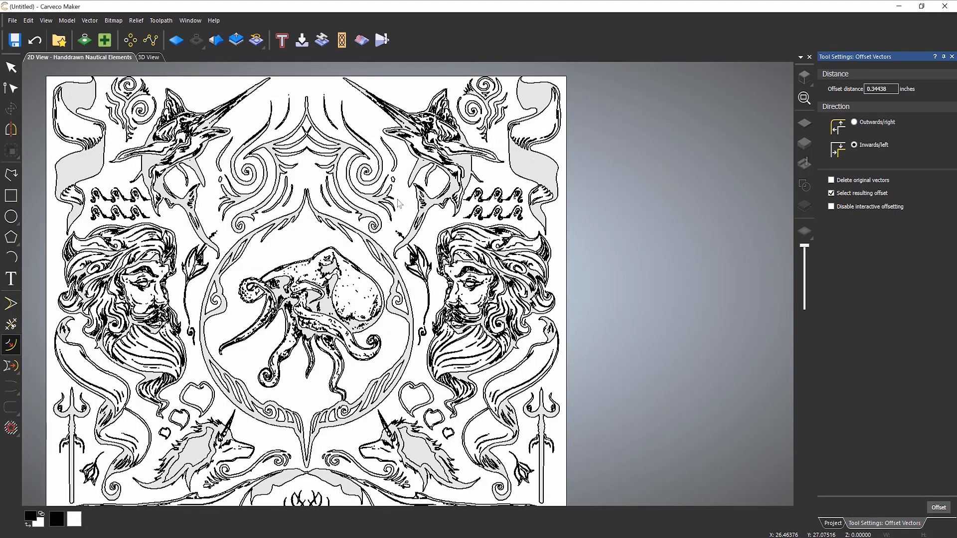
scroll(424, 199, down, 3)
click(951, 57)
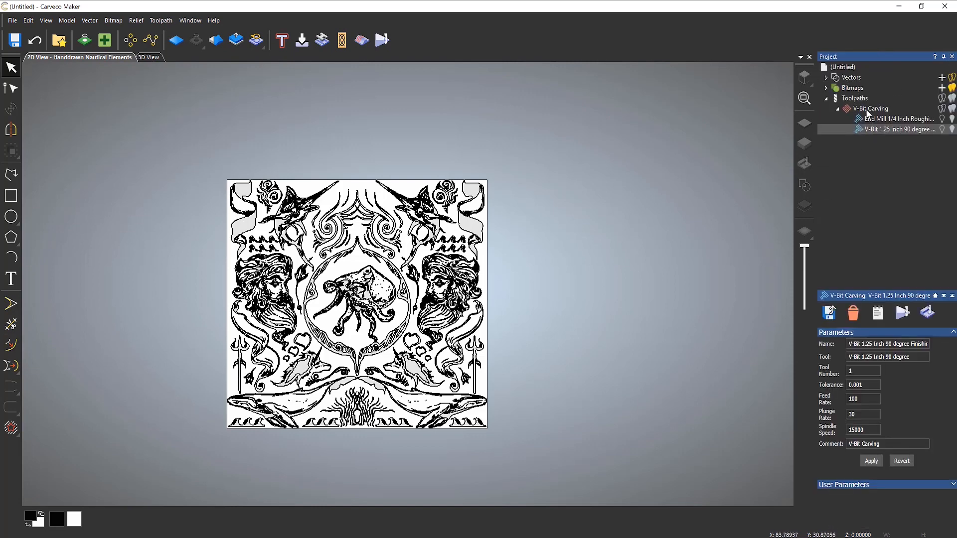
- Add both unicorns' mane offsets to the V-Bit Carving toolpath and recalculate it
double_click(867, 109)
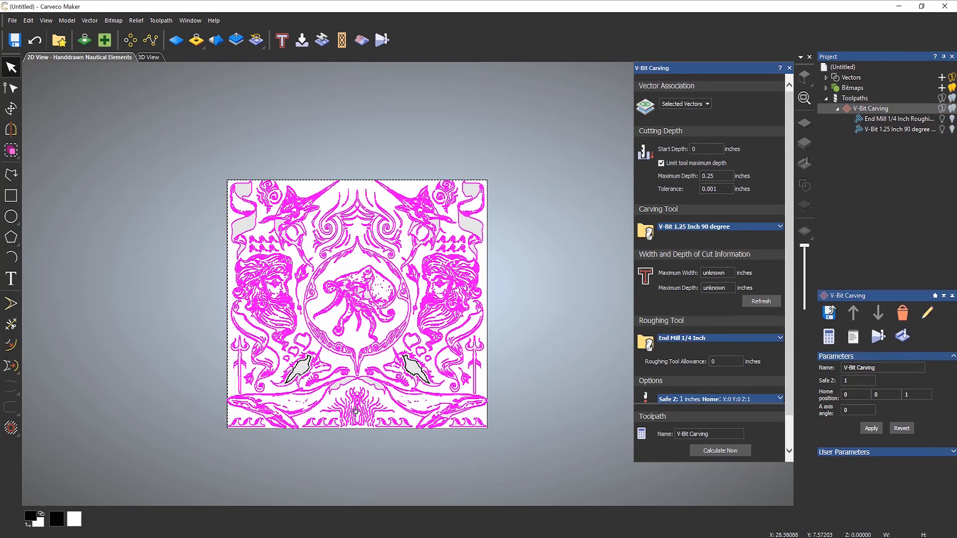
scroll(341, 422, up, 3)
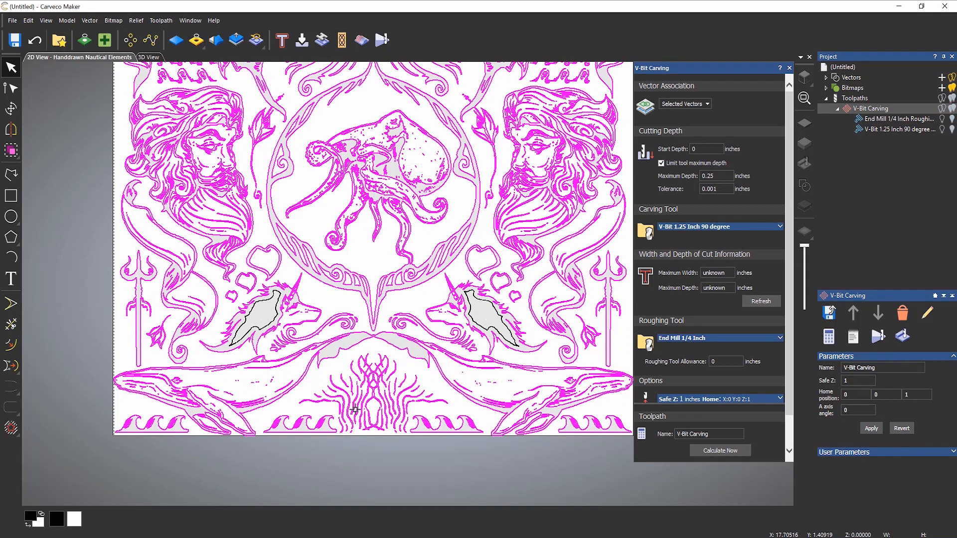
shift+click(477, 304)
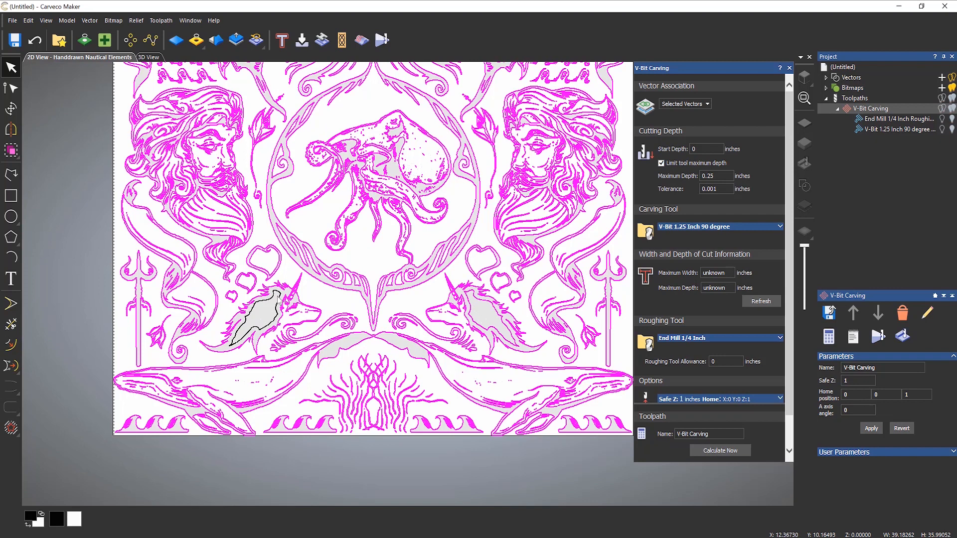
shift+click(278, 293)
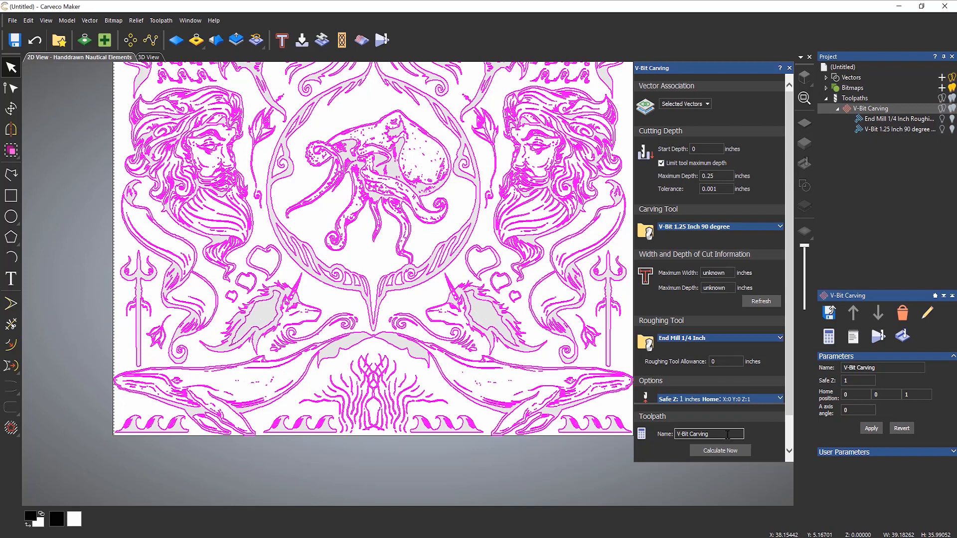
click(724, 454)
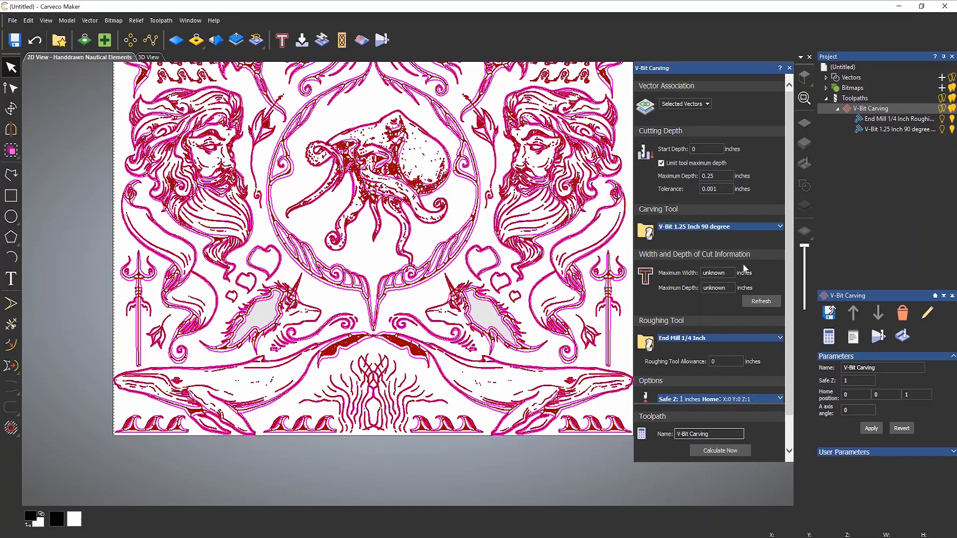
- Simulate the V-Bit Carving toolpath, then zoom, pan and rotate the 3D view to inspect the carved panel
click(789, 68)
right_click(853, 108)
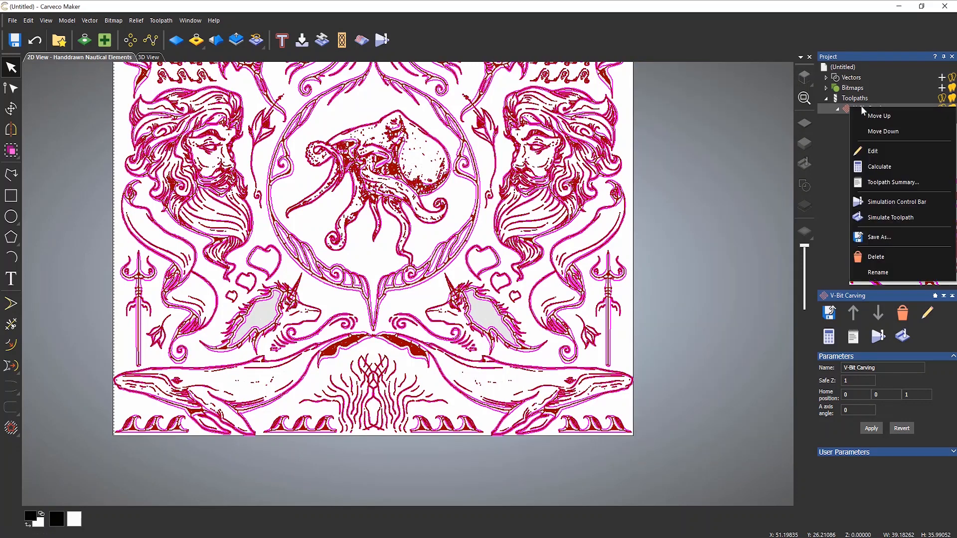
click(885, 219)
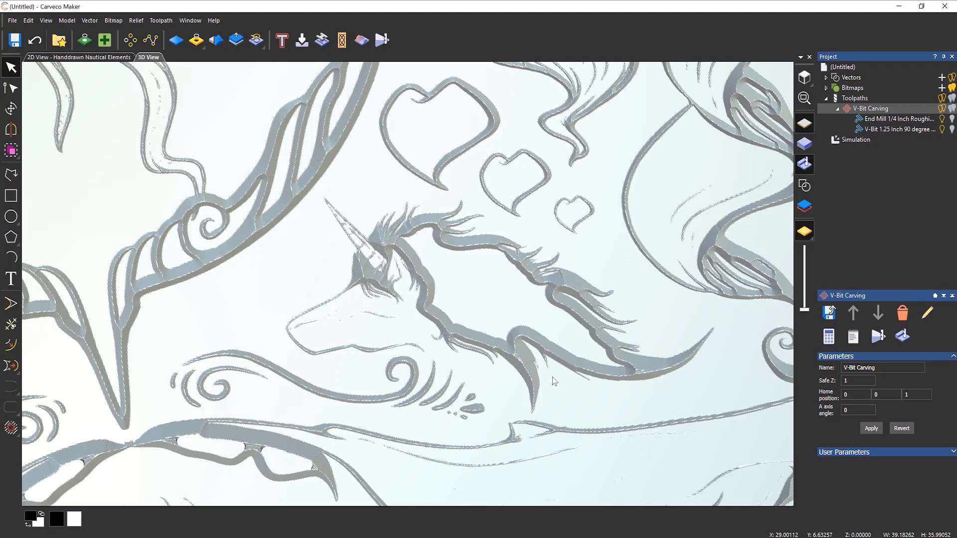
scroll(554, 381, down, 5)
scroll(431, 284, down, 2)
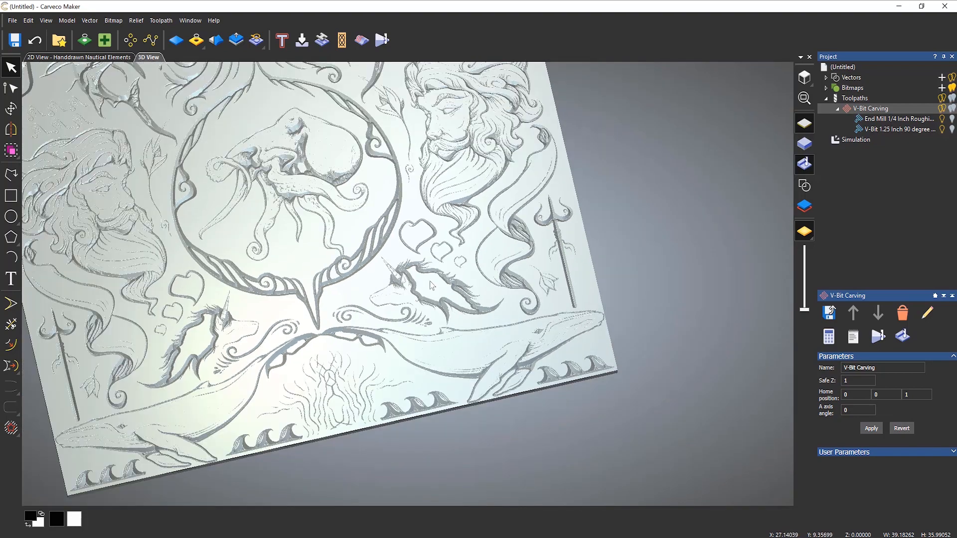
scroll(432, 285, down, 1)
middle_drag(373, 199, 484, 275)
drag(557, 305, 553, 337)
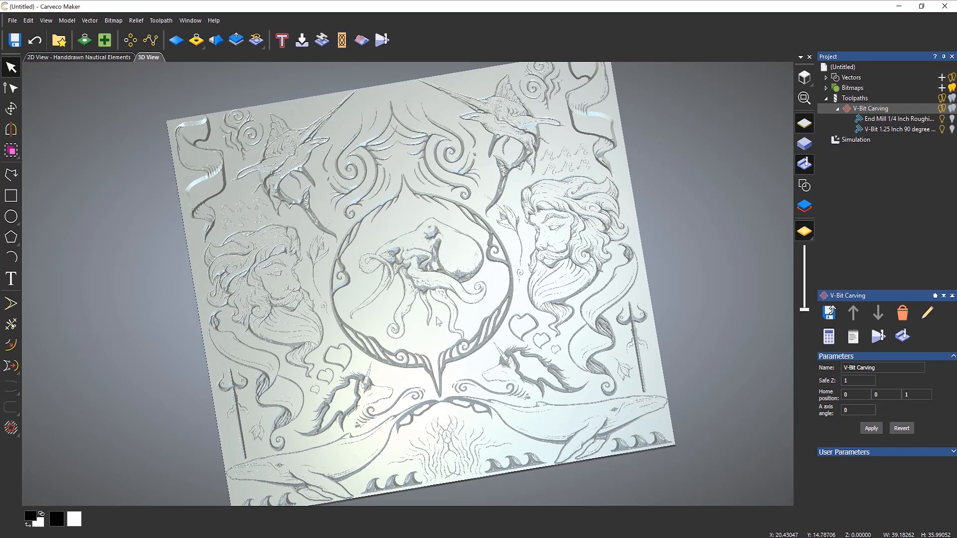
click(96, 58)
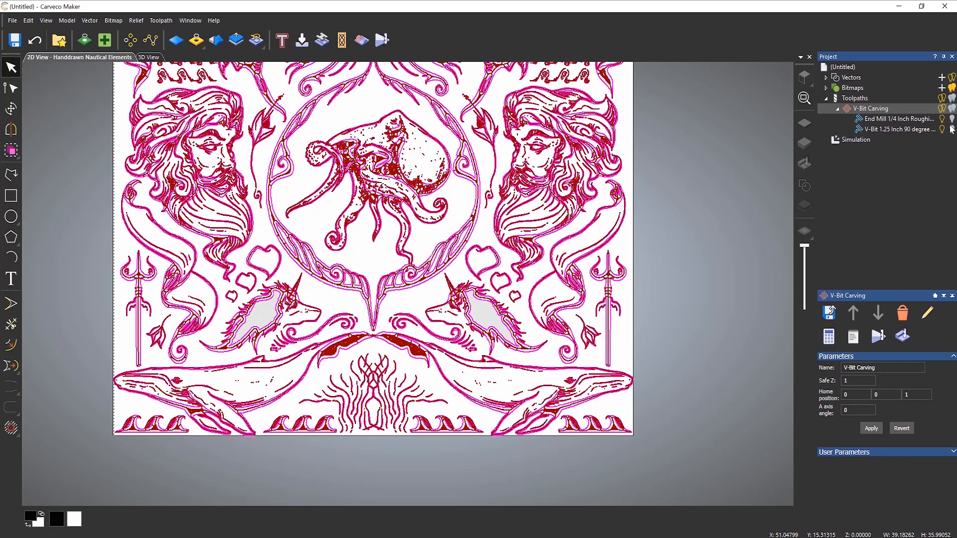
click(942, 102)
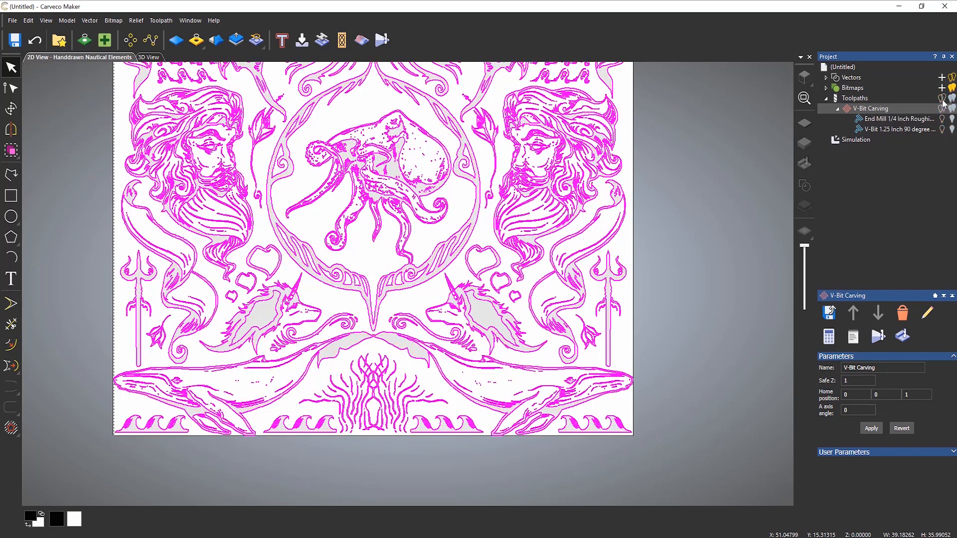
click(690, 210)
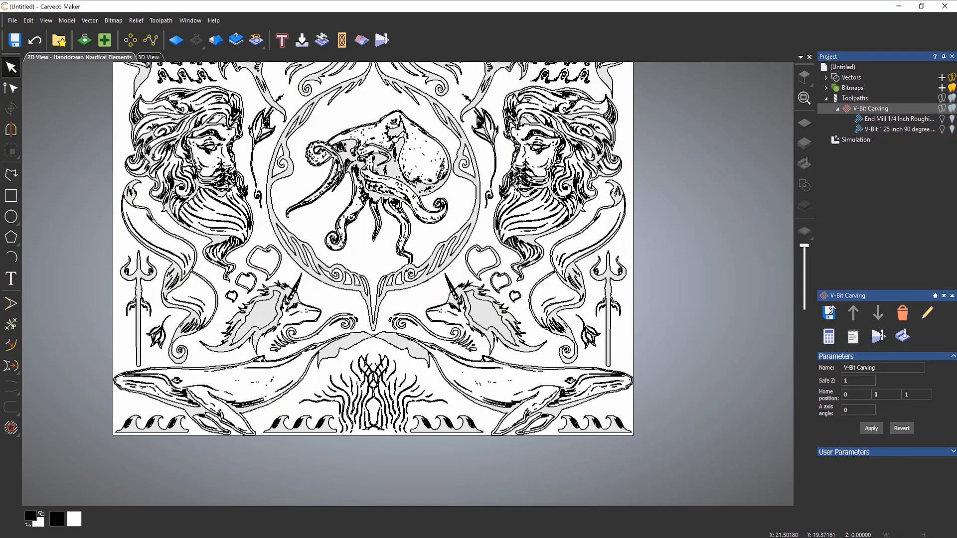
scroll(367, 162, down, 1)
scroll(382, 217, up, 1)
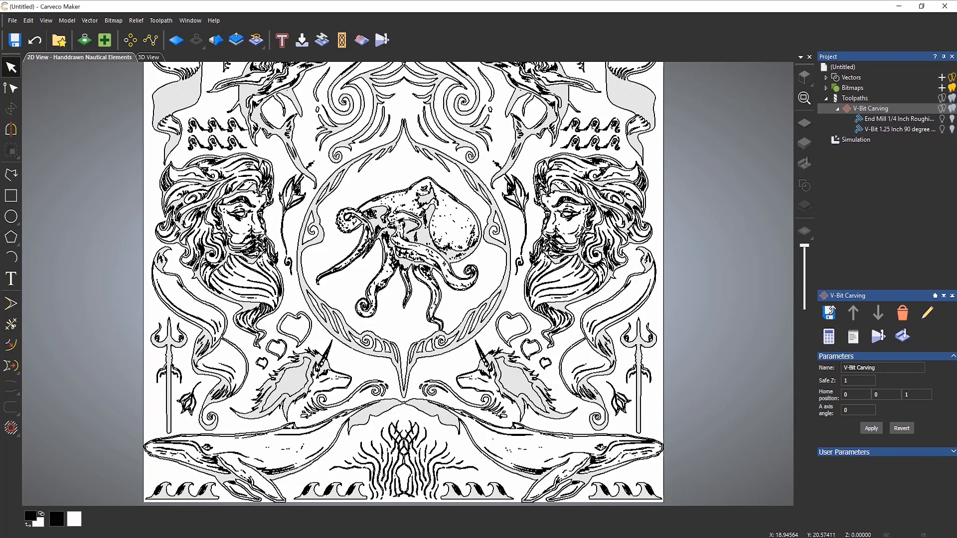
scroll(397, 219, up, 1)
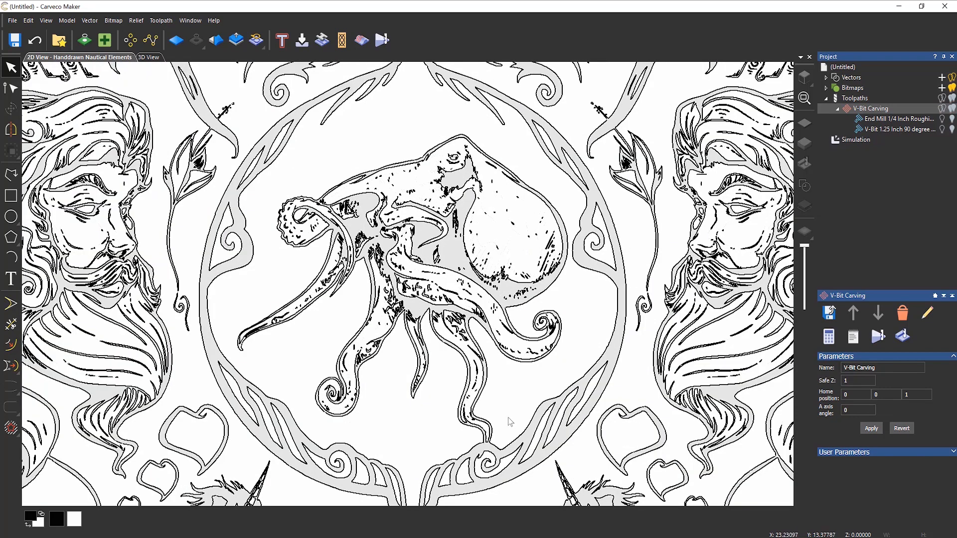
scroll(510, 421, up, 4)
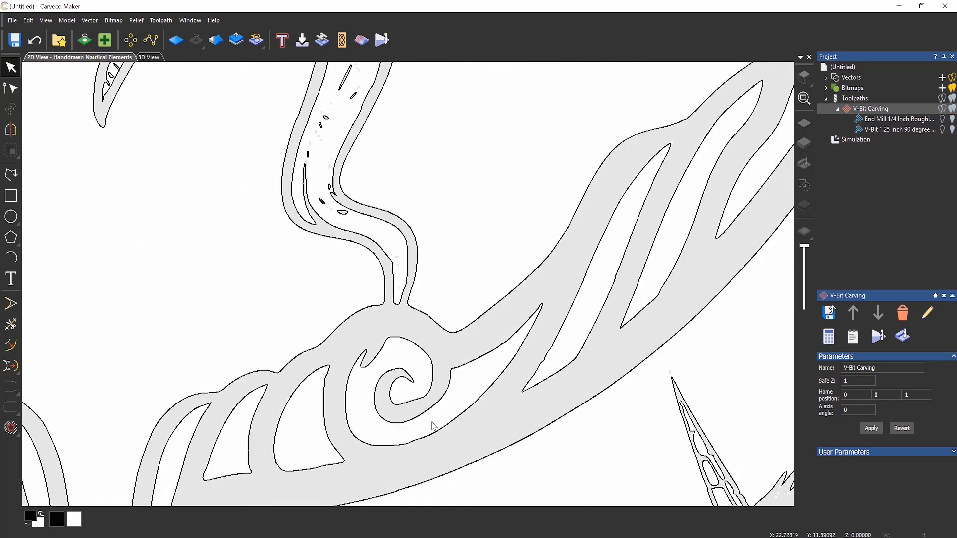
click(418, 248)
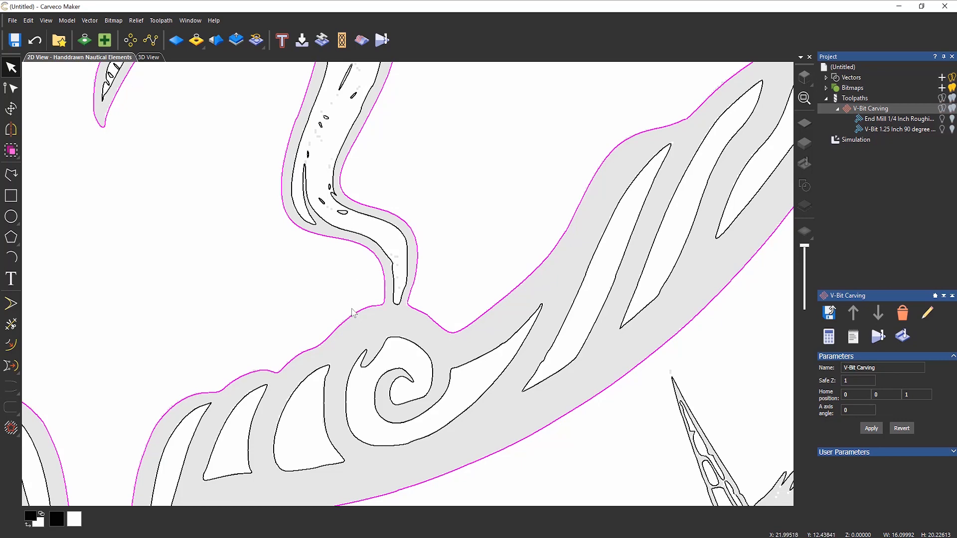
scroll(352, 313, down, 5)
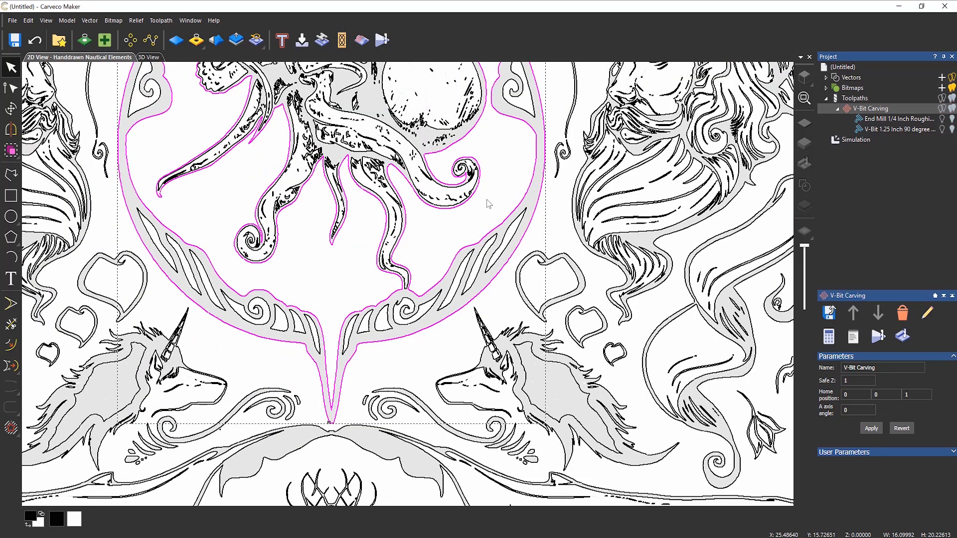
scroll(455, 216, down, 3)
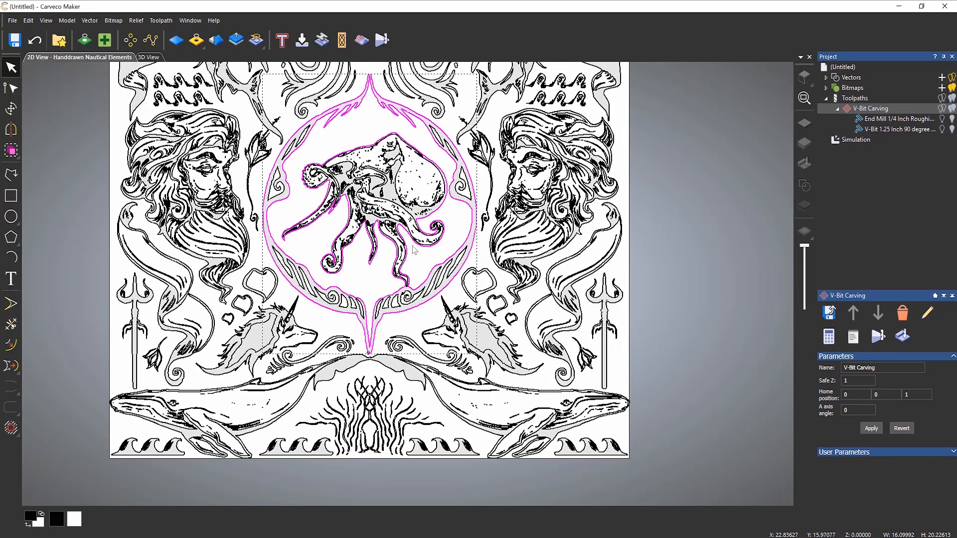
scroll(416, 279, up, 5)
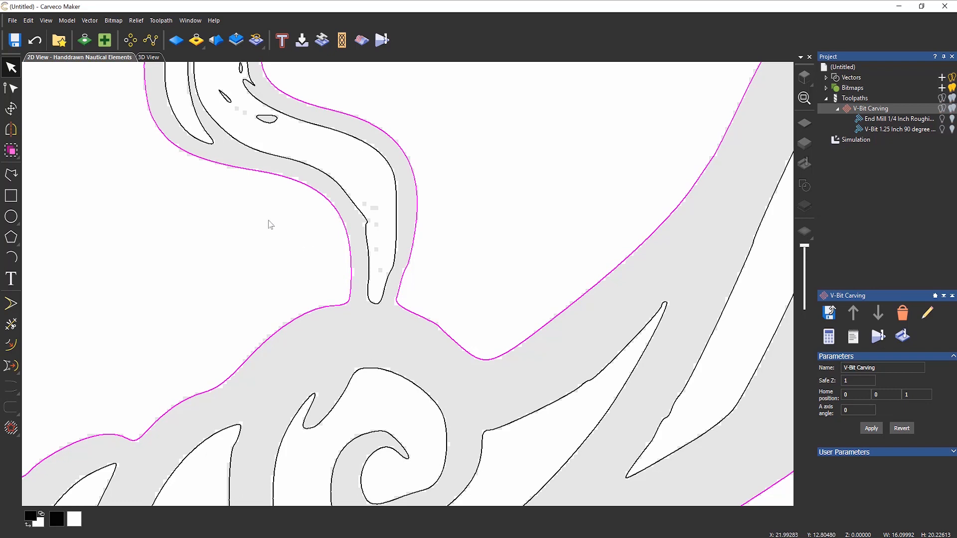
- In node editing, drag two outline nodes near the tendril junction to smooth the frame curve
click(12, 90)
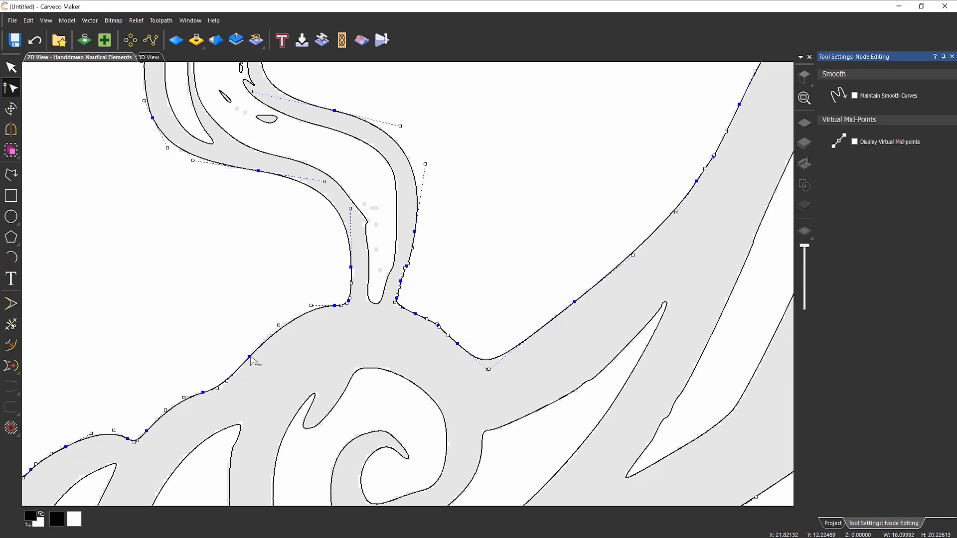
scroll(269, 319, down, 3)
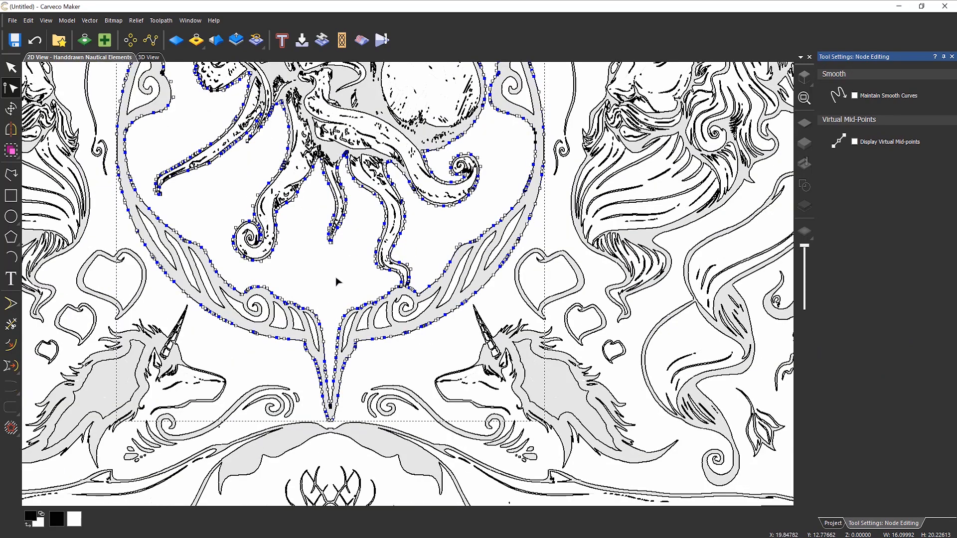
scroll(408, 295, up, 2)
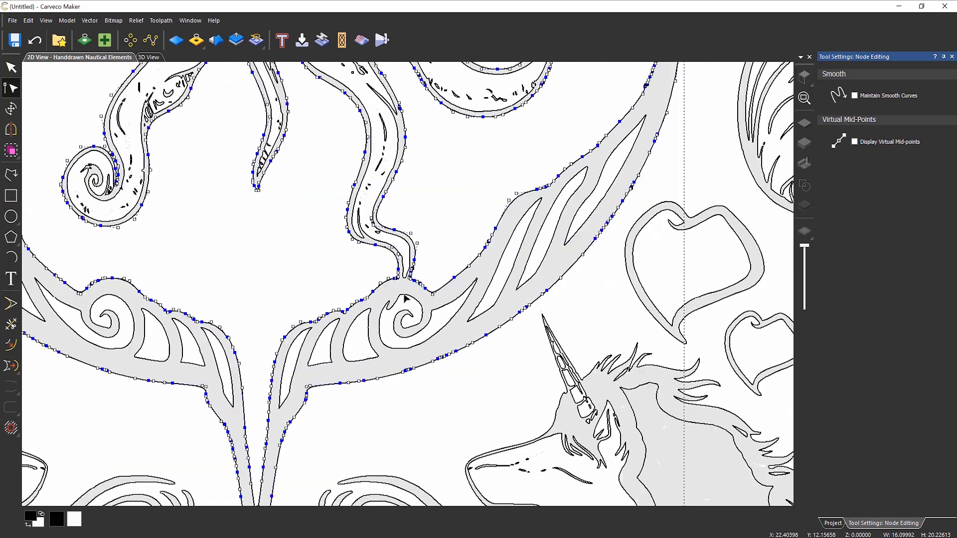
scroll(404, 295, up, 2)
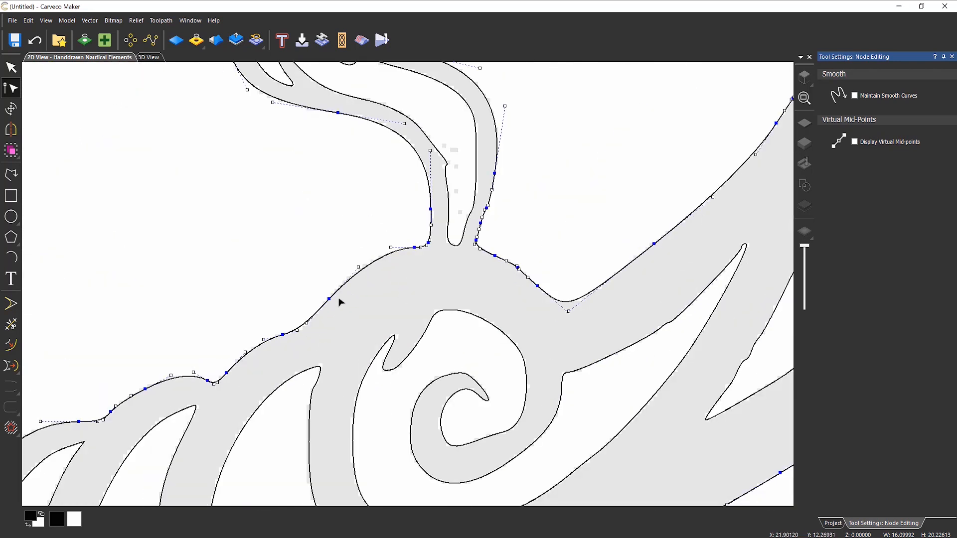
mouse_move(328, 298)
mouse_down()
mouse_move(318, 271)
mouse_move(234, 200)
mouse_move(237, 179)
mouse_move(319, 260)
mouse_move(333, 292)
mouse_up()
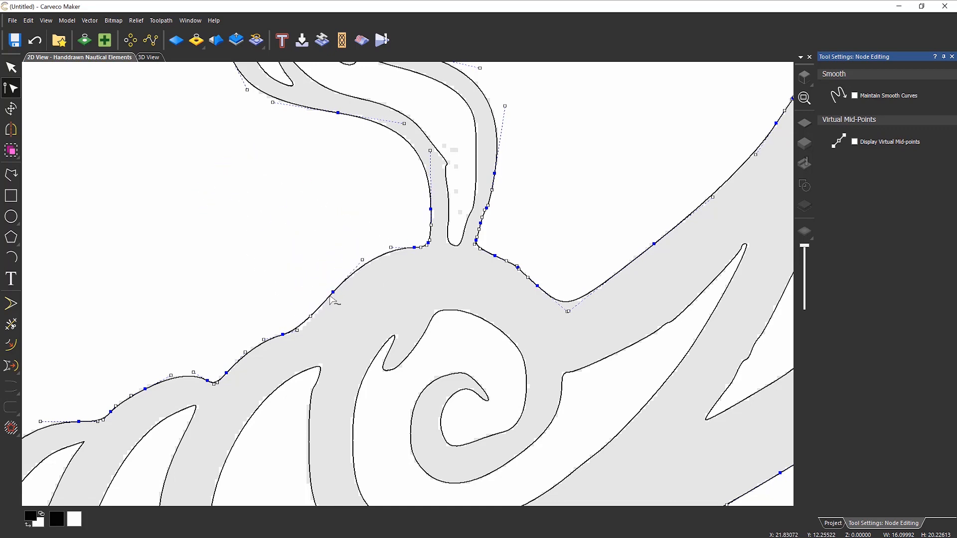
mouse_move(282, 334)
mouse_down()
mouse_move(296, 330)
mouse_move(286, 334)
mouse_up()
- Cut the swirl outline at the nodes on both sides of the tendril stem
right_click(495, 256)
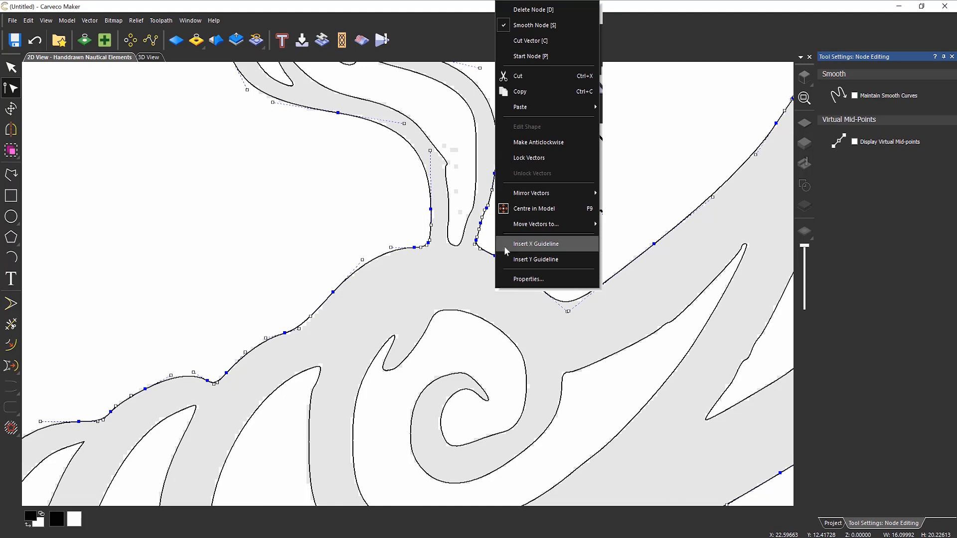
click(553, 43)
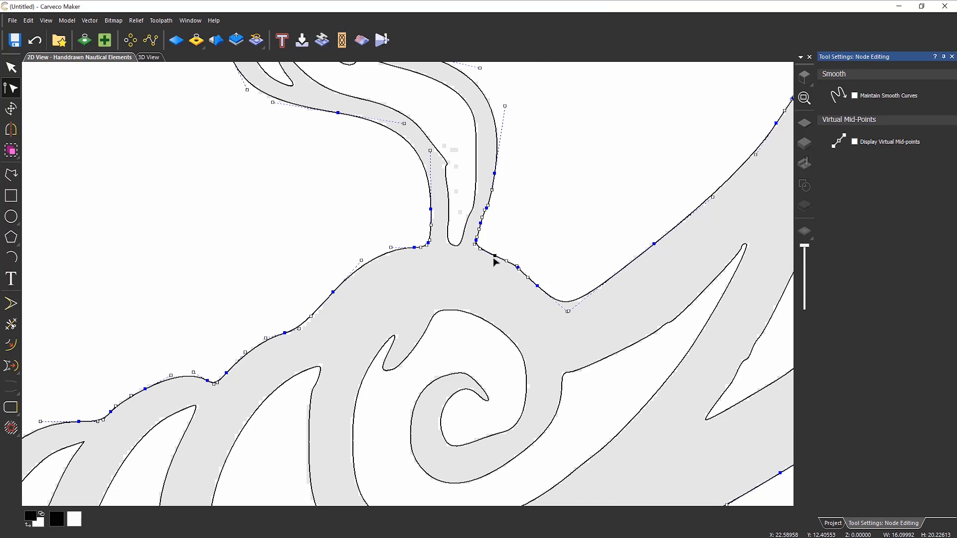
click(414, 247)
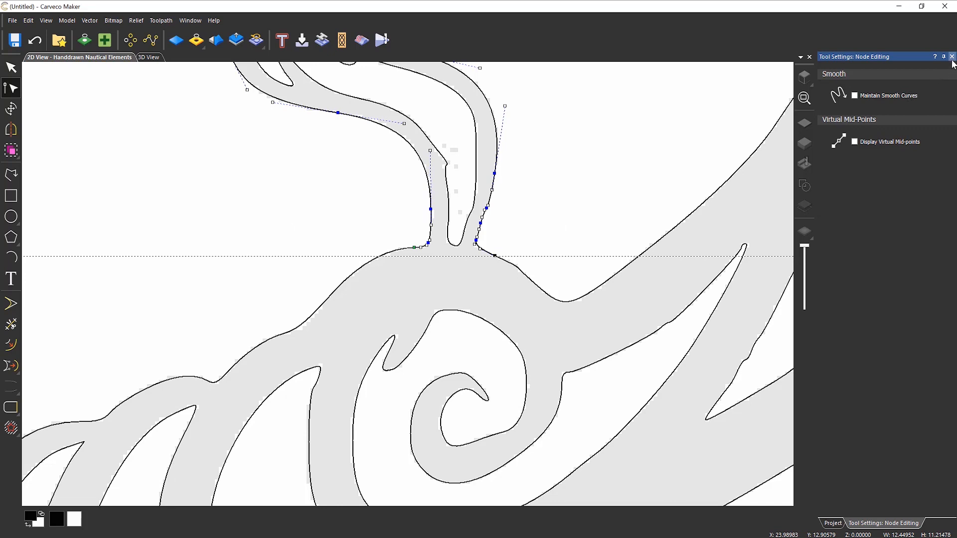
- Select and delete the detached tendril stem outline
click(278, 199)
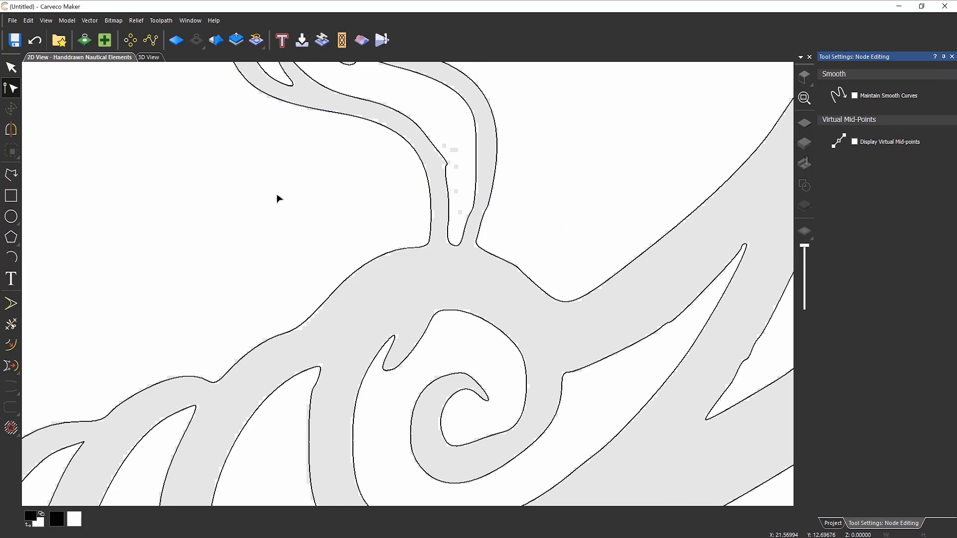
key(Escape)
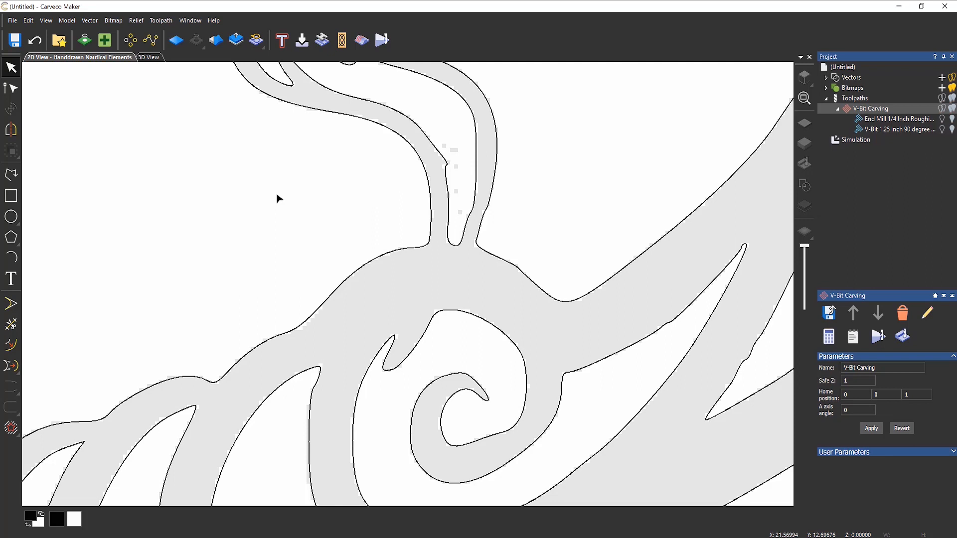
click(431, 191)
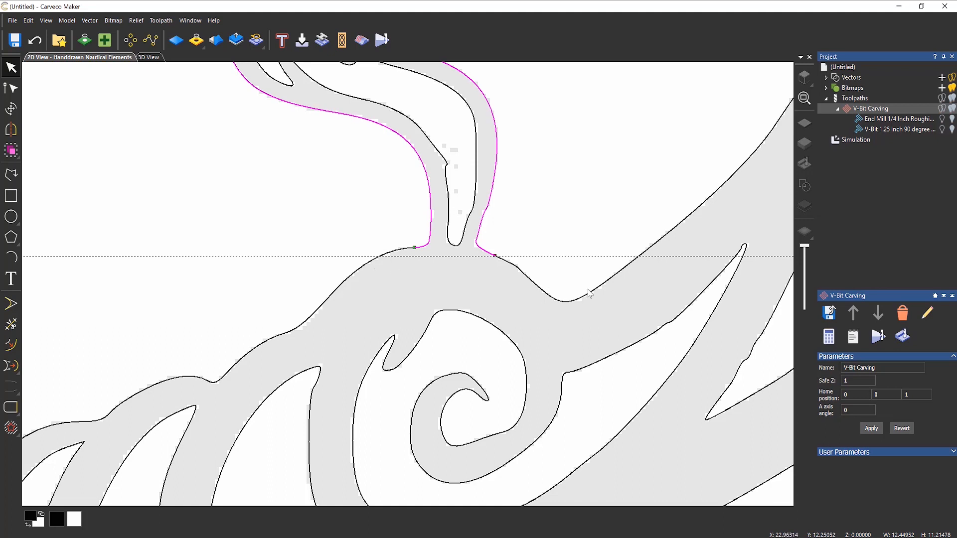
click(420, 270)
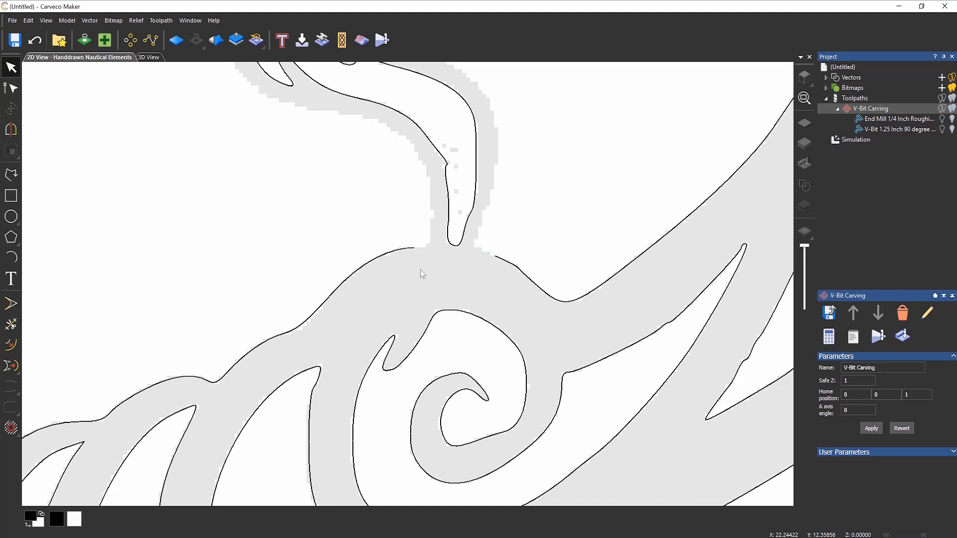
click(476, 189)
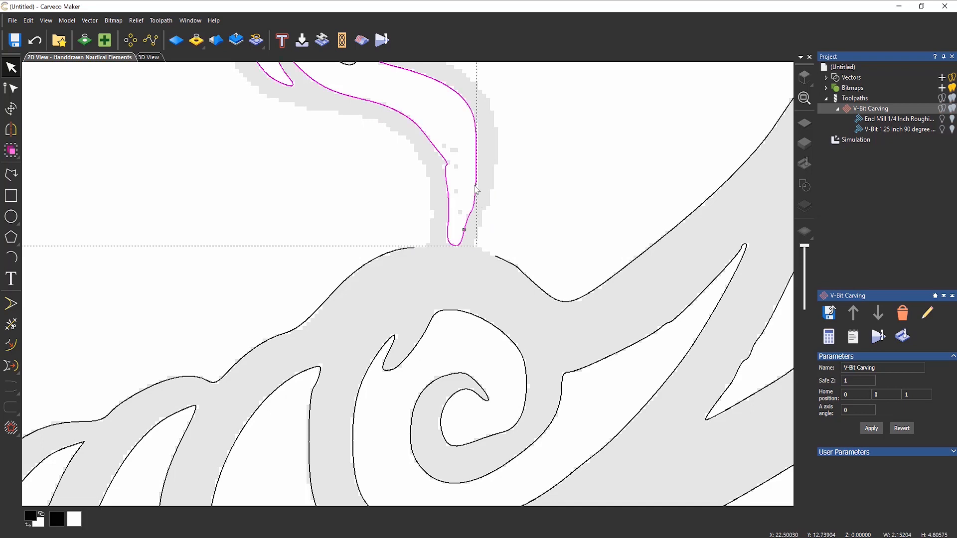
key(Delete)
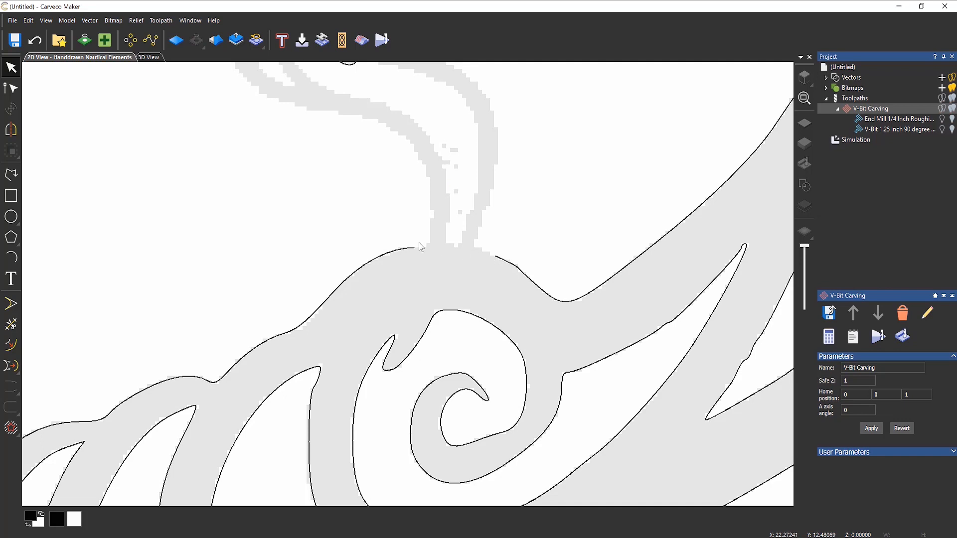
- Close the gap in the open swirl outline with a smooth curve
click(387, 254)
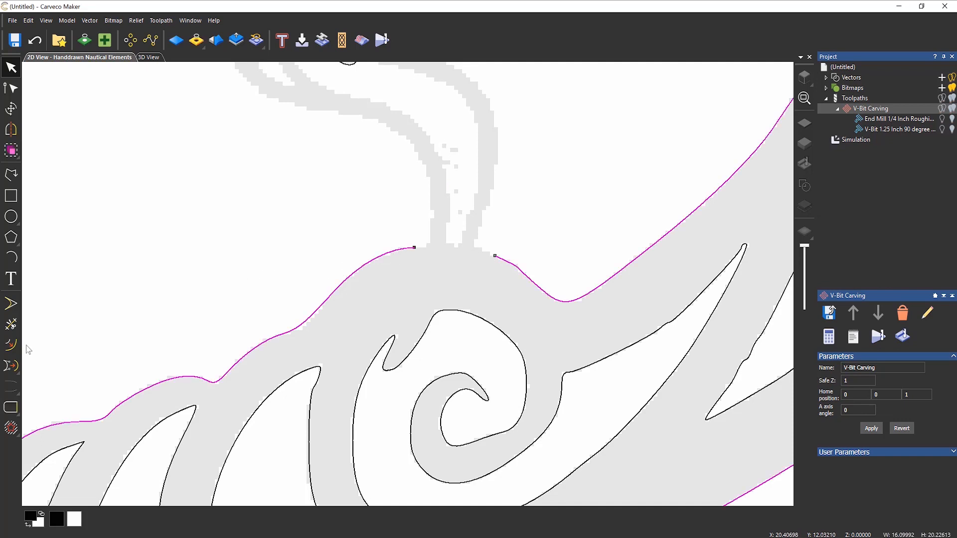
click(8, 413)
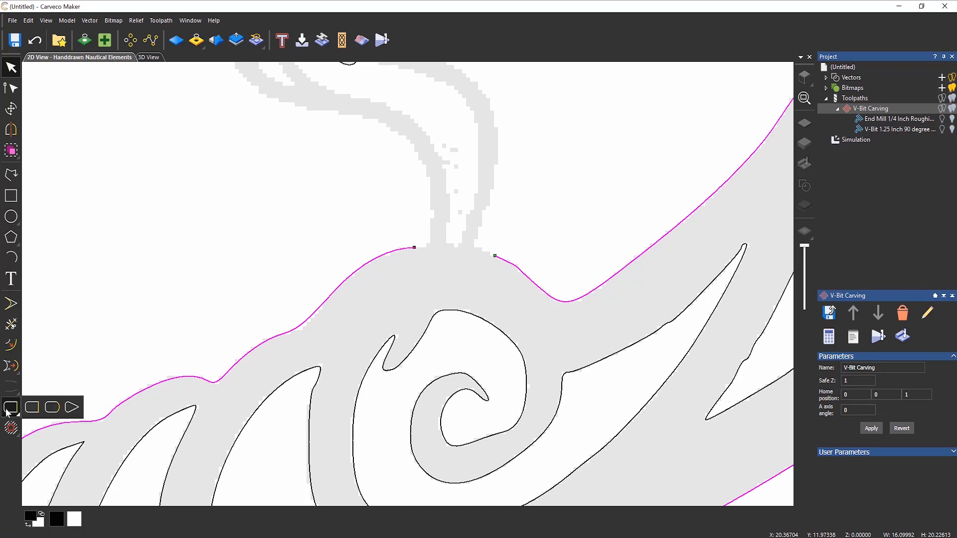
click(51, 408)
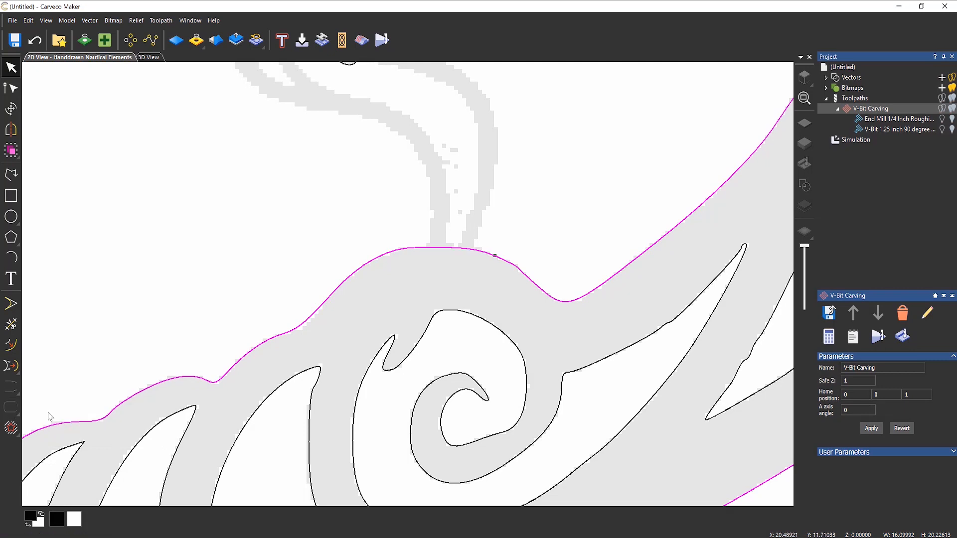
click(378, 287)
scroll(358, 271, down, 3)
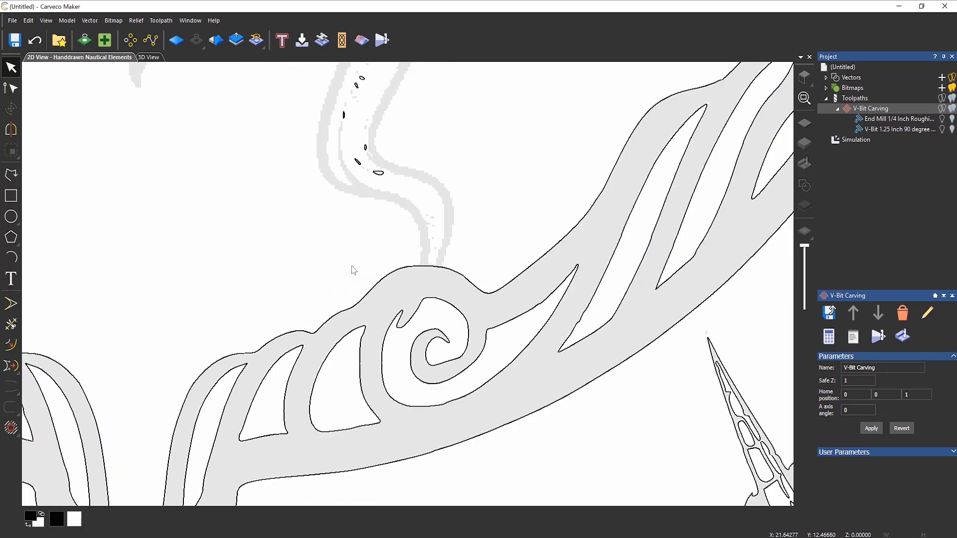
- Box-select and delete the traced tendril and octopus body vectors
scroll(346, 263, down, 2)
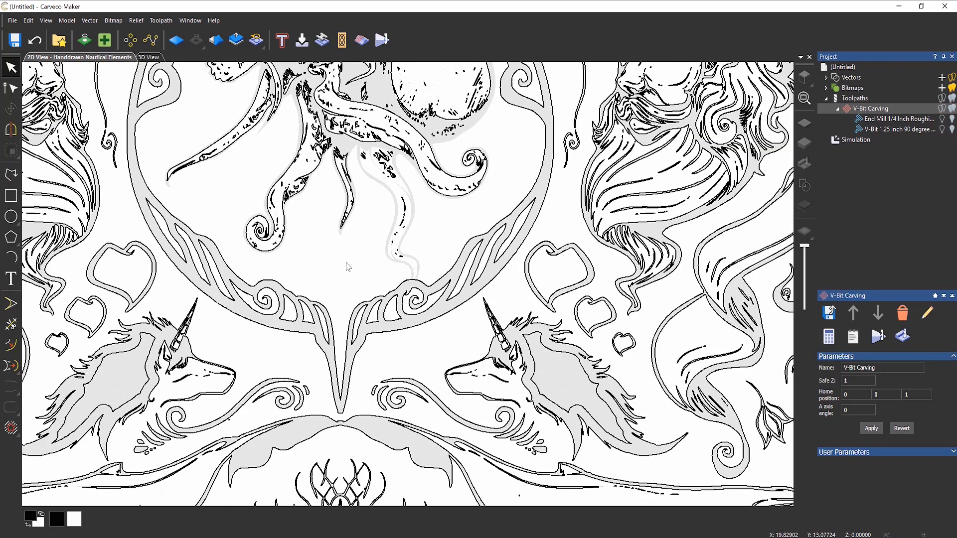
drag(227, 101, 433, 264)
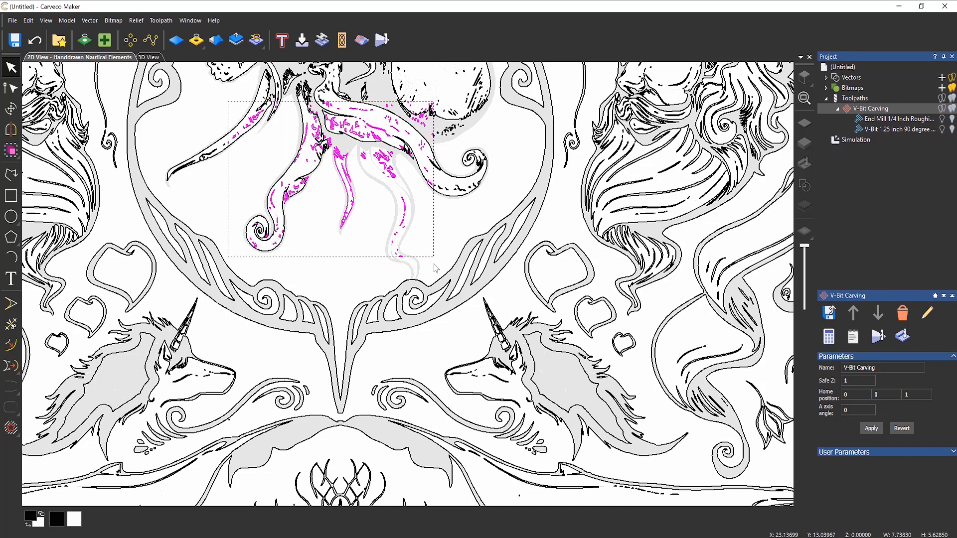
key(Delete)
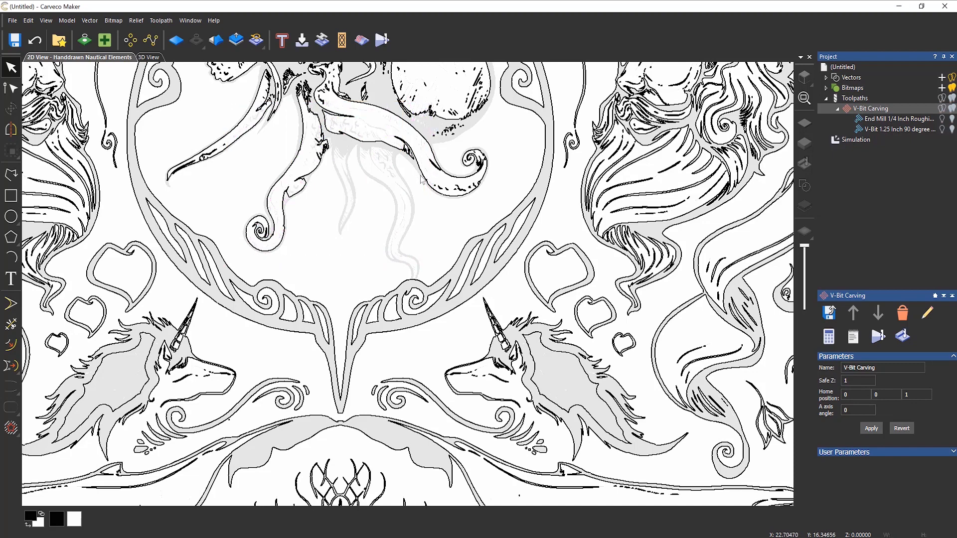
scroll(423, 180, down, 2)
scroll(386, 139, up, 2)
drag(464, 139, 267, 397)
key(Delete)
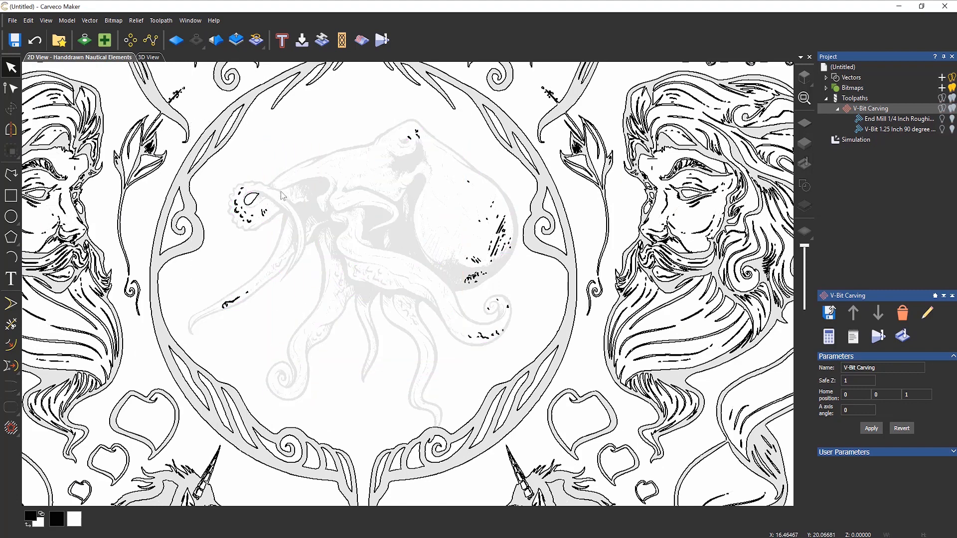
- Box-select and delete the remaining stray fragments and specks around the octopus head
drag(282, 163, 216, 352)
key(Delete)
drag(430, 119, 365, 191)
key(Delete)
drag(481, 174, 412, 366)
key(Delete)
drag(468, 194, 514, 349)
key(Delete)
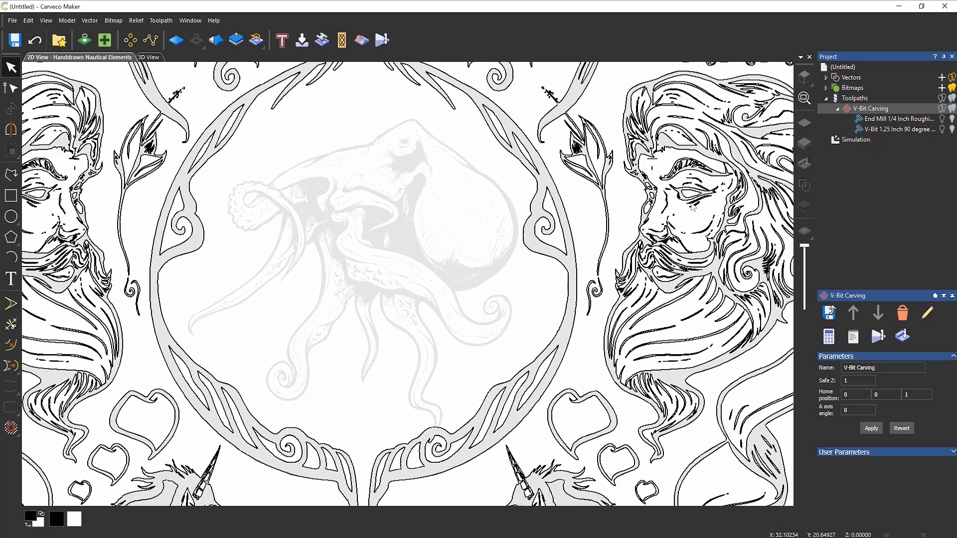
- Expand Bitmaps and switch off the Handdrawn Nautical Elements bitmap's visibility
click(826, 89)
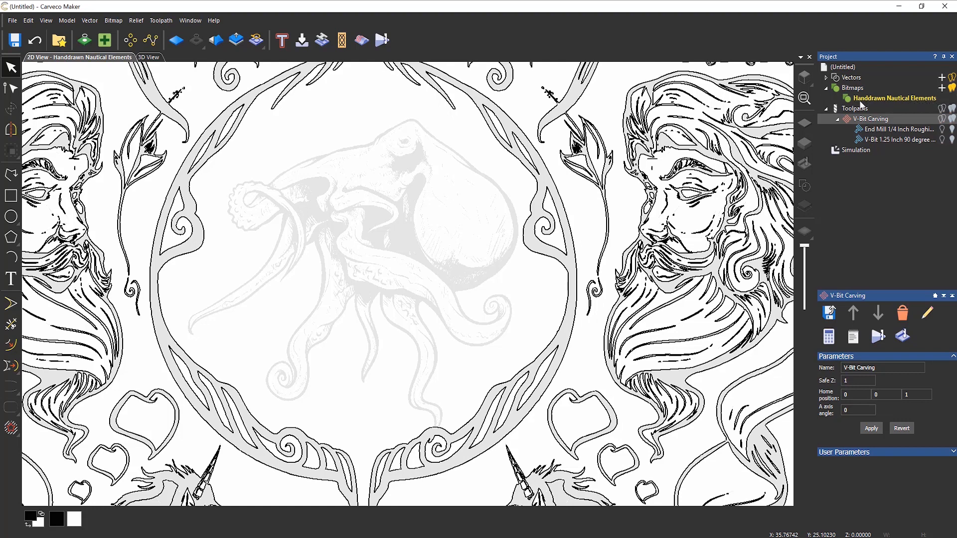
click(952, 89)
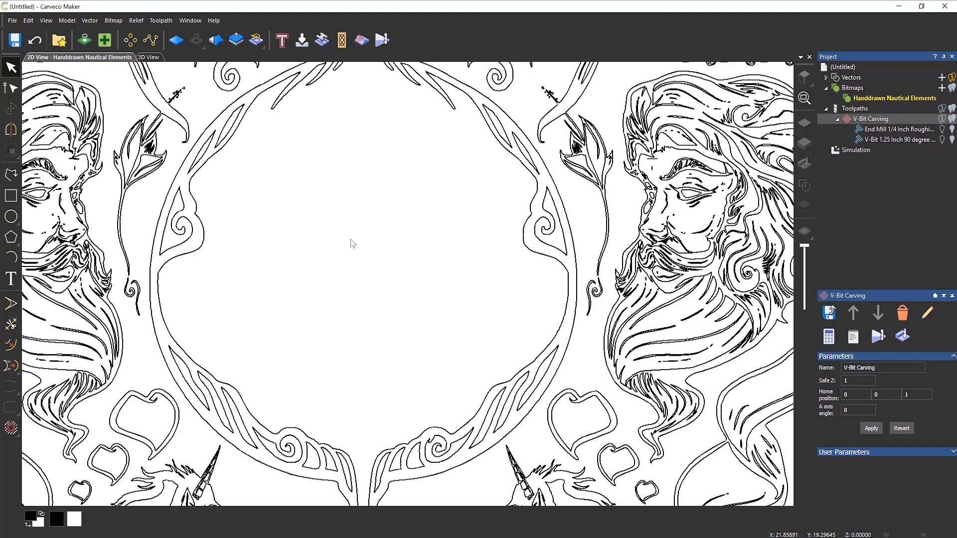
- Draw a guide circle centred inside the panel's round central frame
click(12, 218)
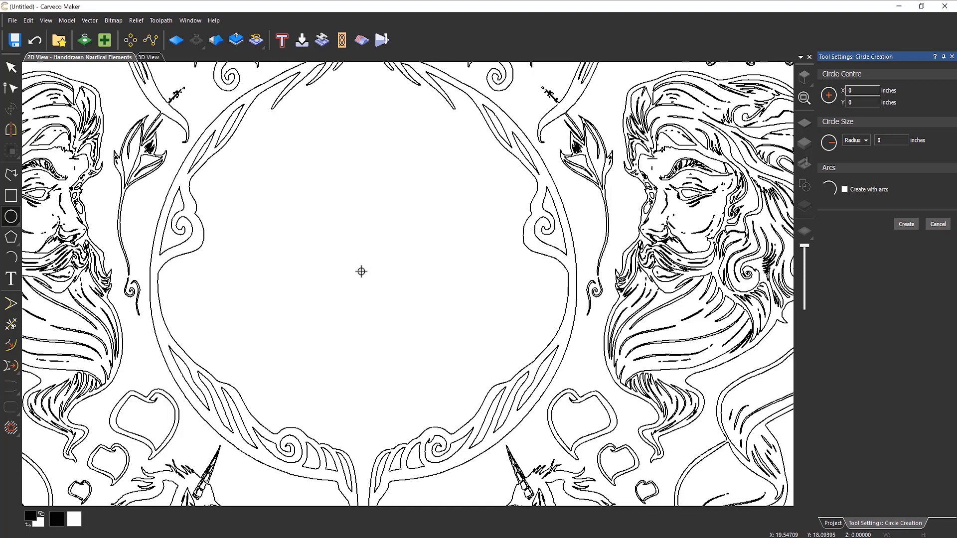
drag(362, 274, 511, 236)
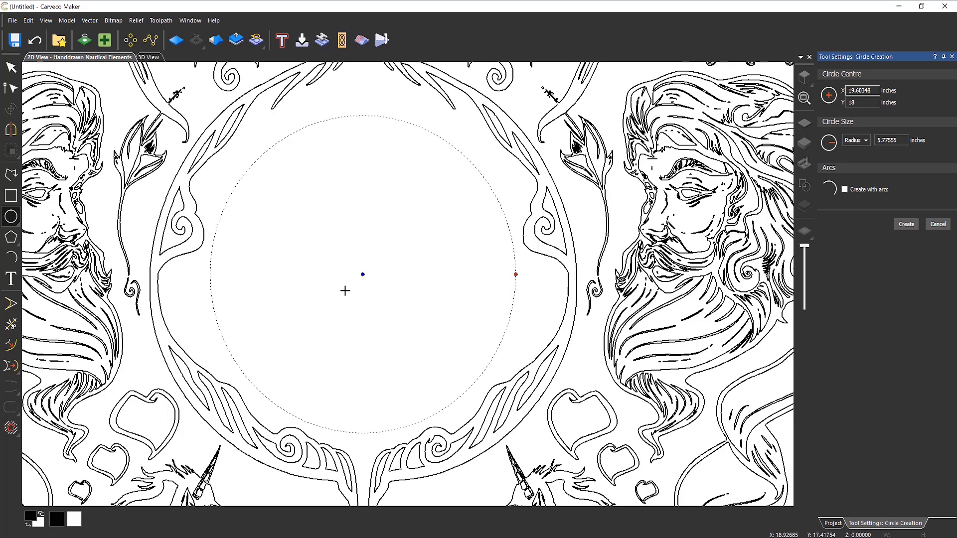
key(Return)
click(403, 238)
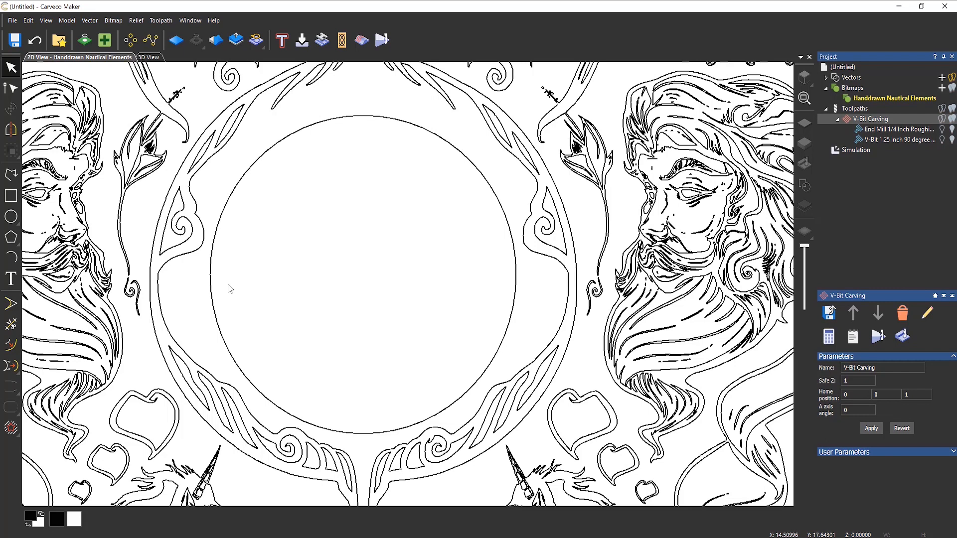
- Add left-aligned vector text NEPTUNES on the guide circle and slide it to the top
click(231, 200)
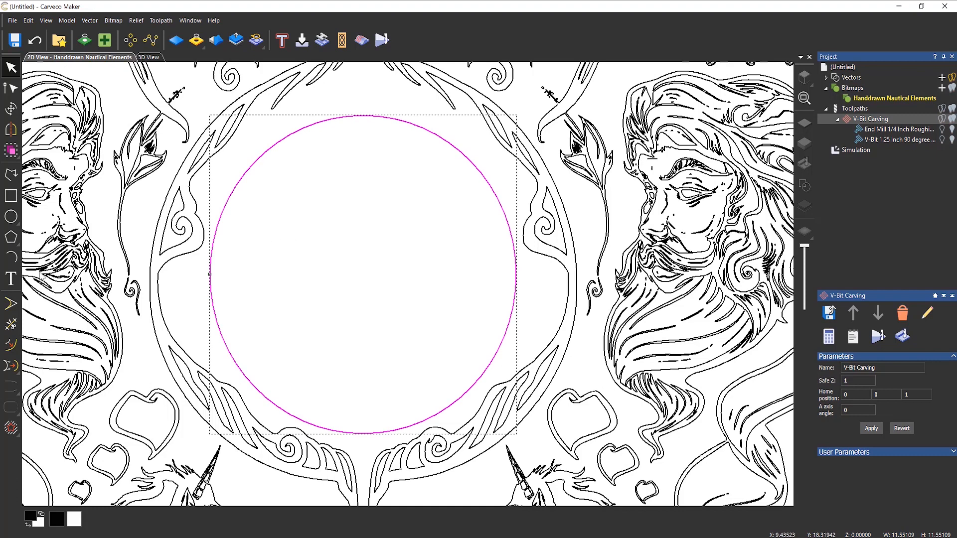
click(9, 278)
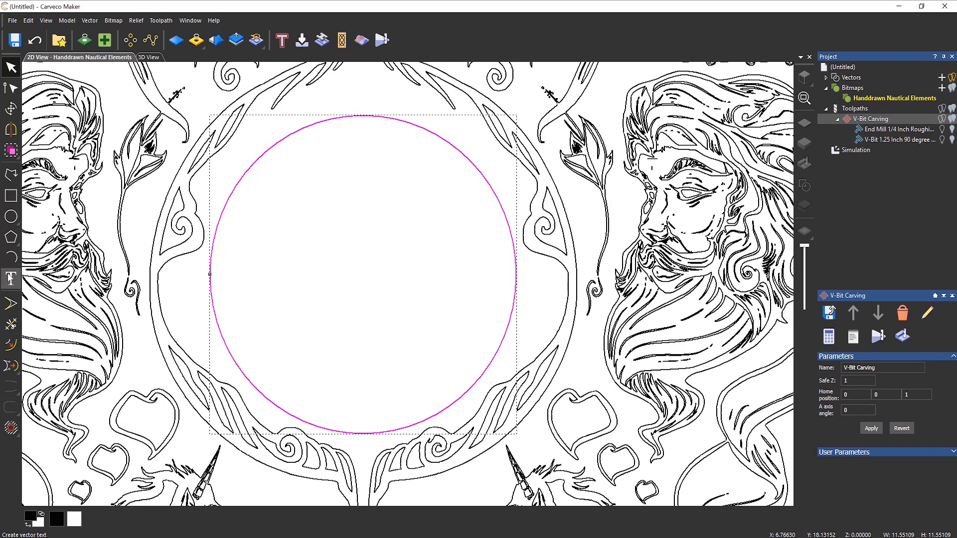
click(210, 274)
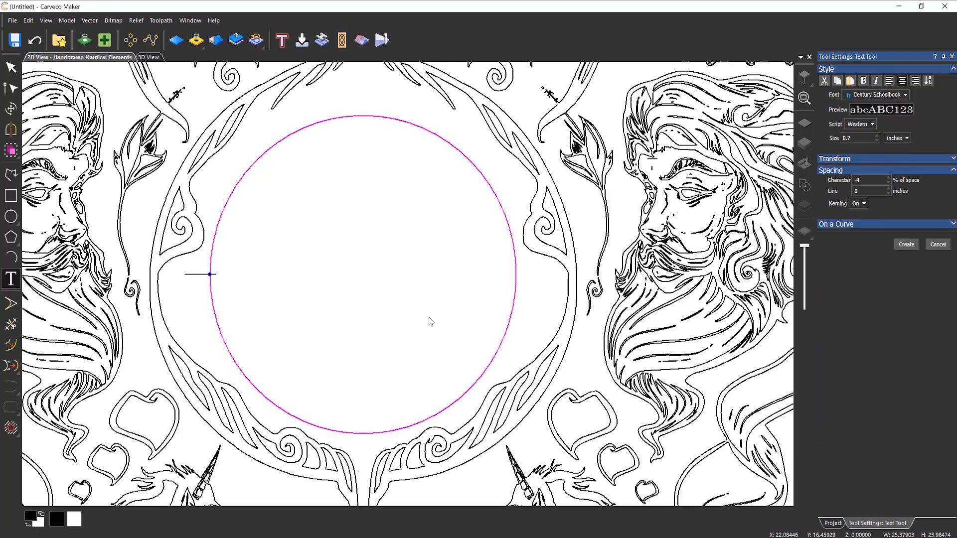
text(NE)
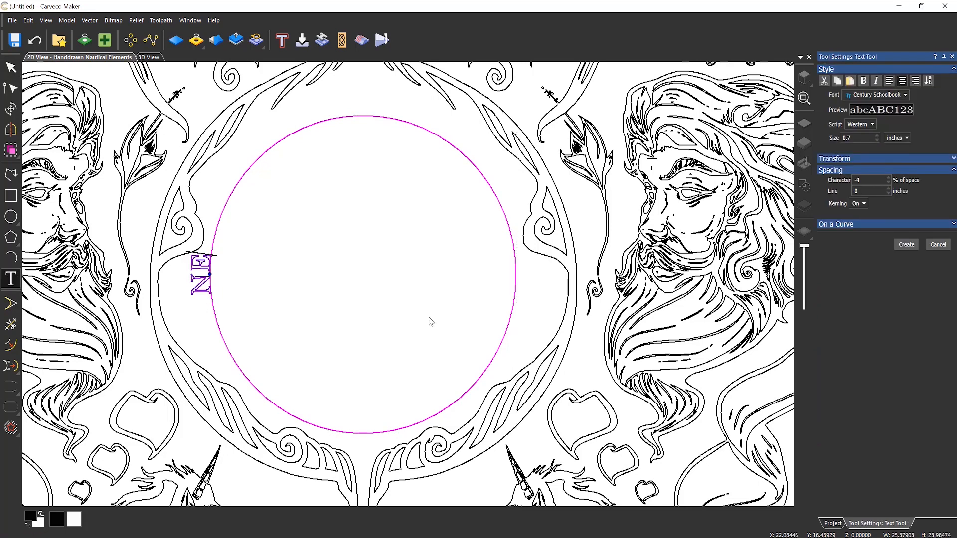
text(PTUNE)
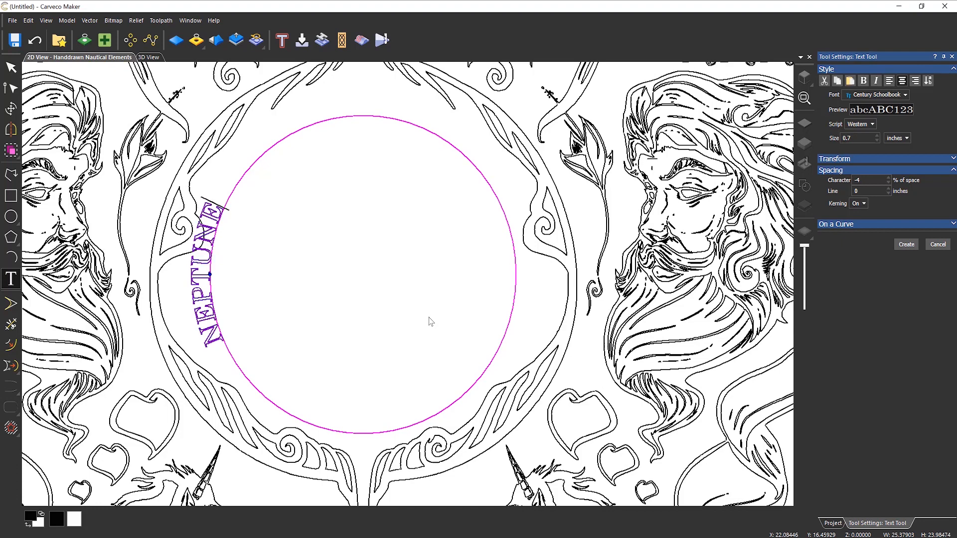
text(S)
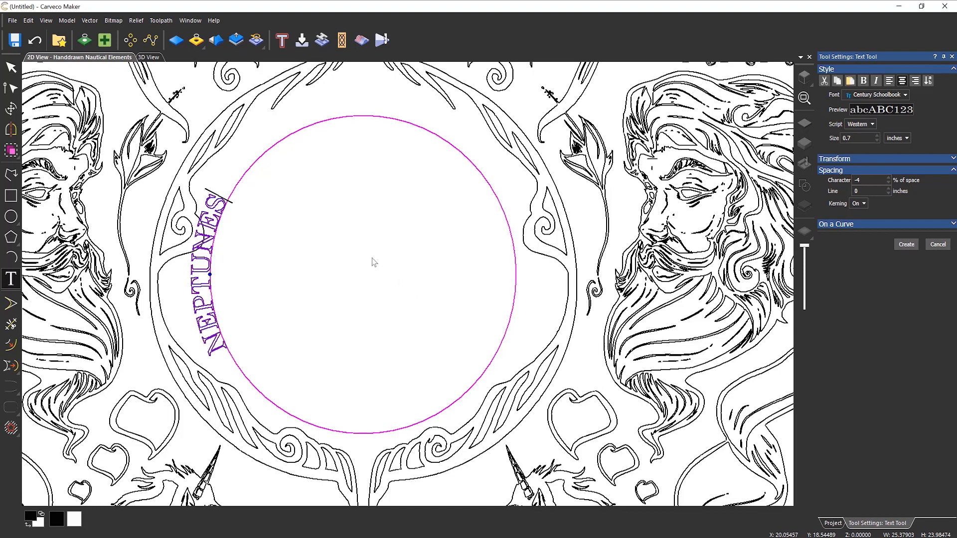
click(889, 81)
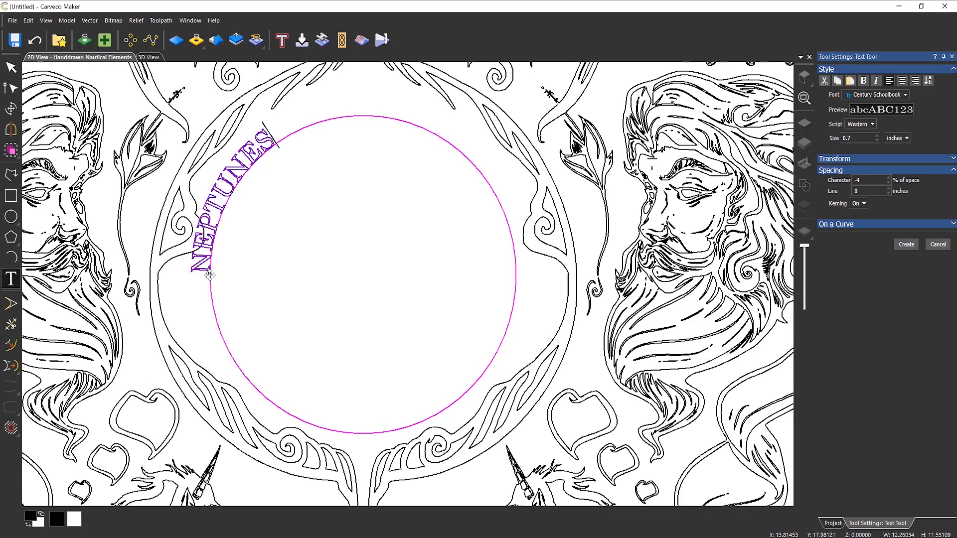
drag(209, 274, 284, 137)
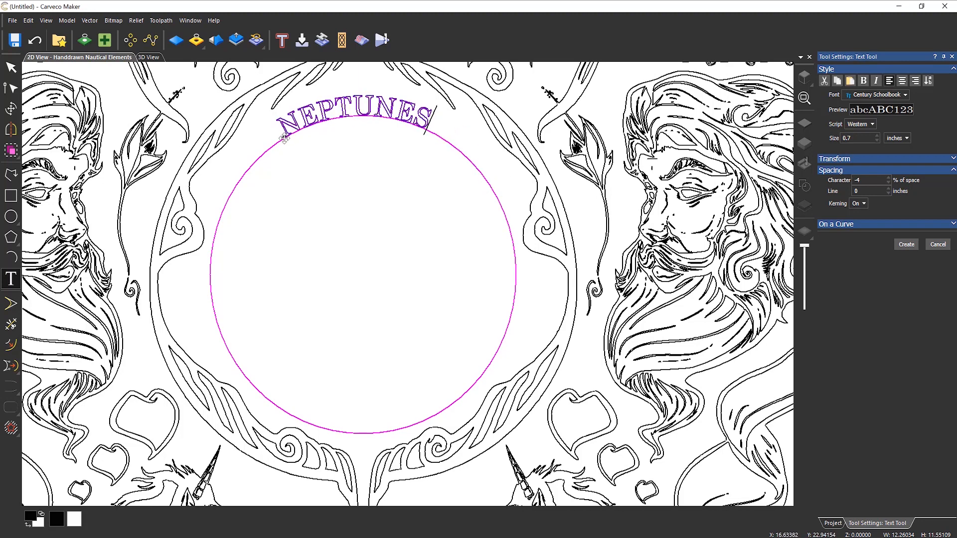
- Centre-align NEPTUNES at the circle's top and set its size to 1.25 inches
click(902, 81)
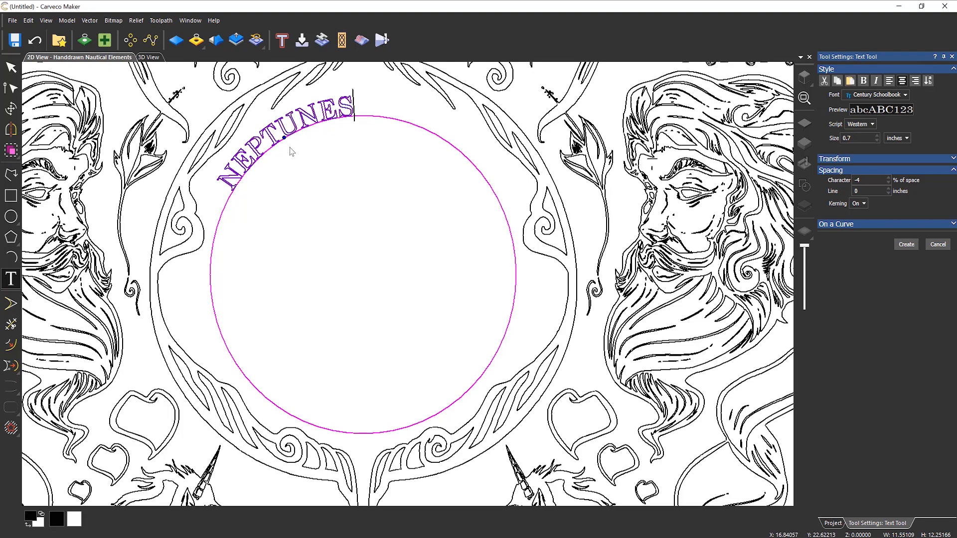
drag(284, 138, 363, 119)
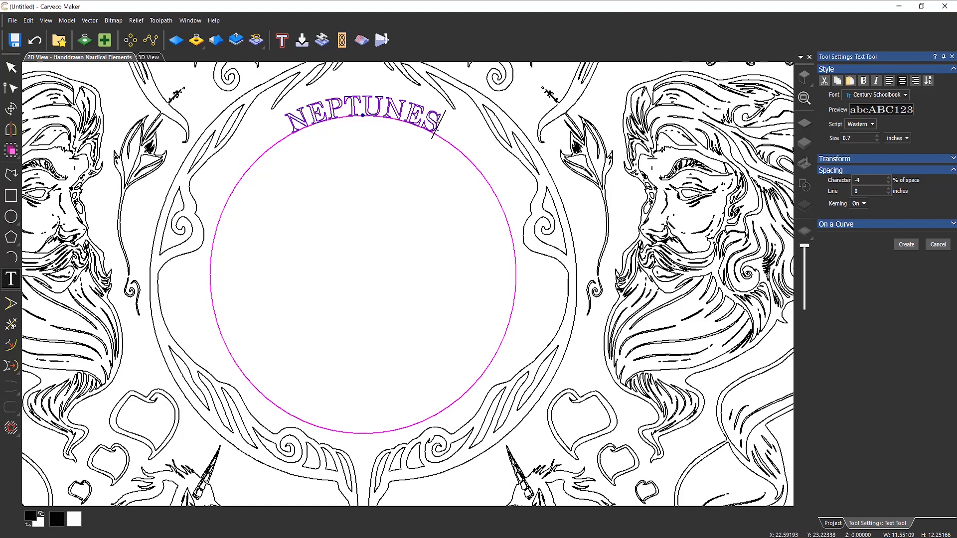
drag(441, 130, 293, 131)
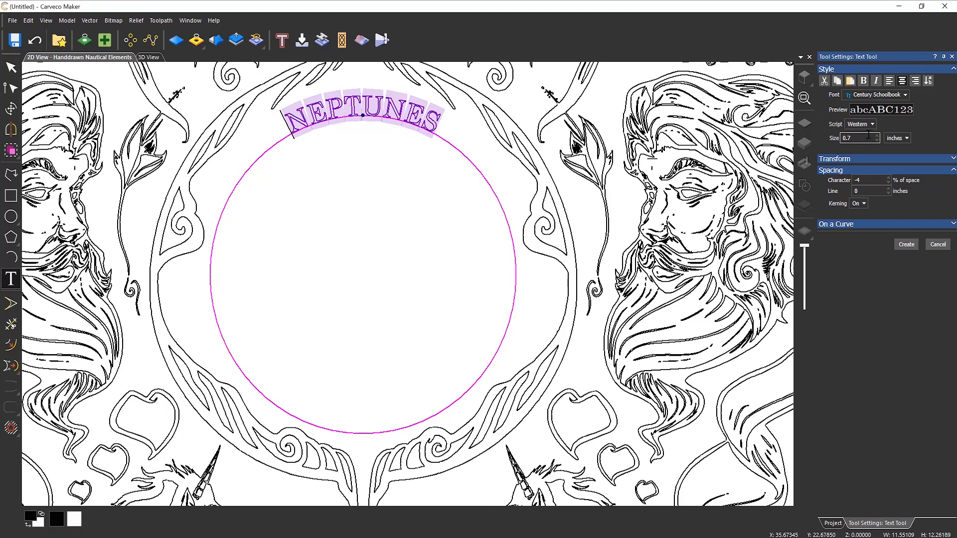
drag(854, 138, 792, 138)
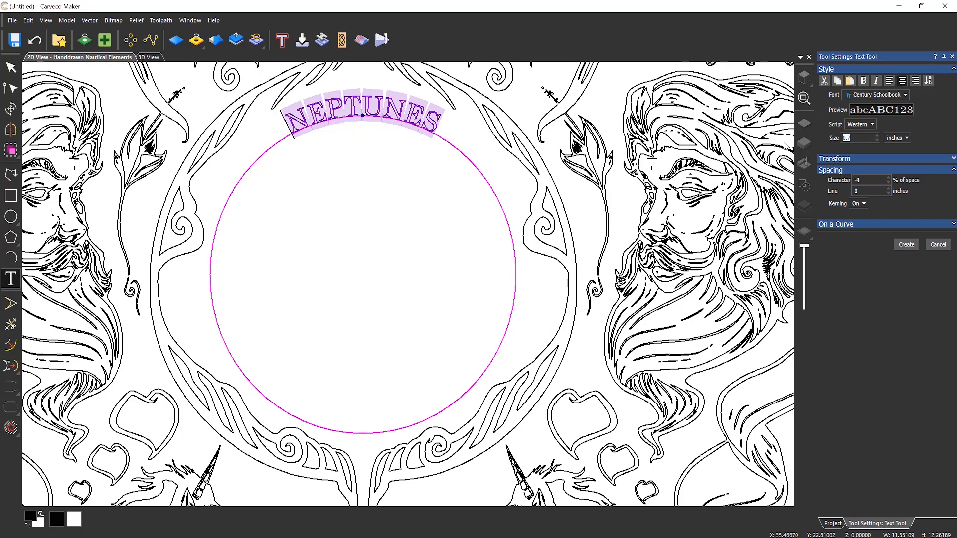
text(1)
key(Return)
text(.)
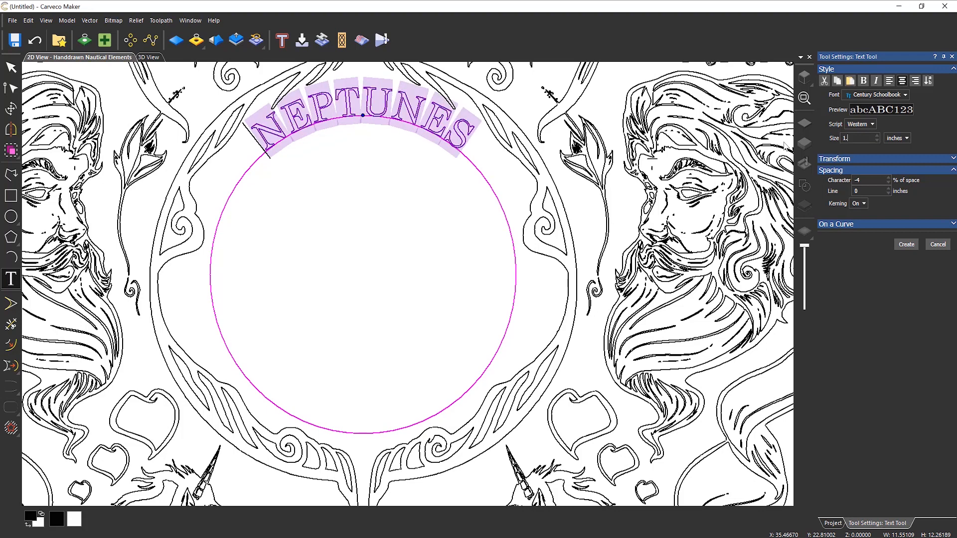
text(25)
key(Return)
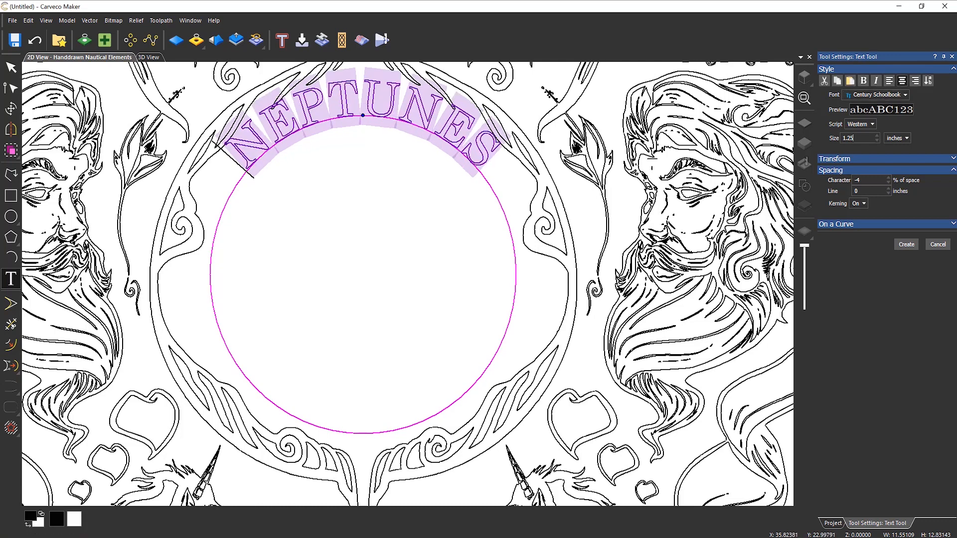
- Set curve position to Below line, raise character spacing to 122, and create the text
click(846, 223)
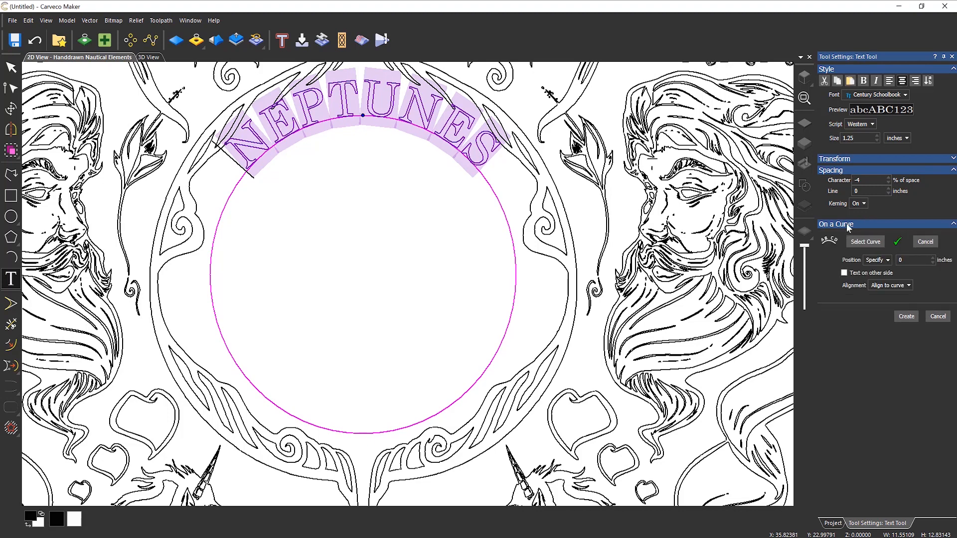
click(871, 260)
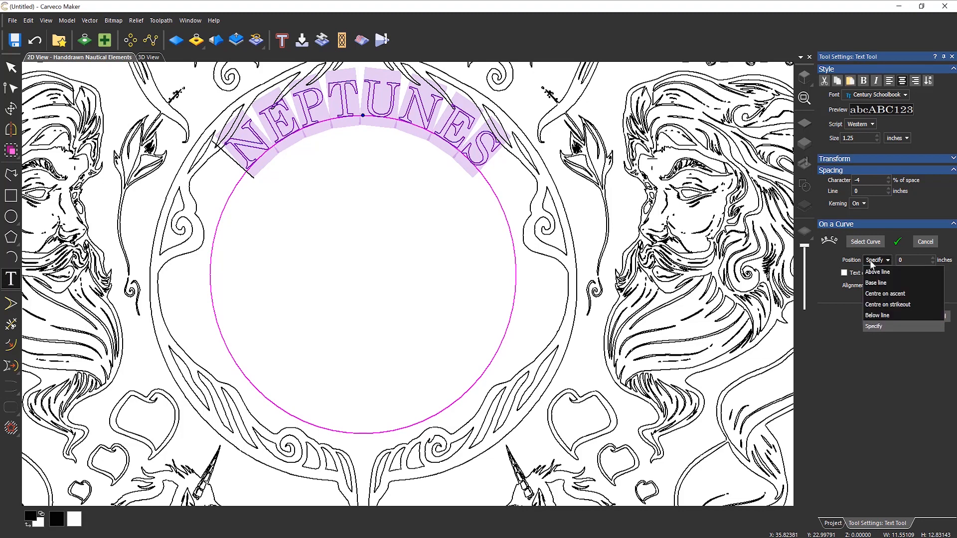
click(877, 315)
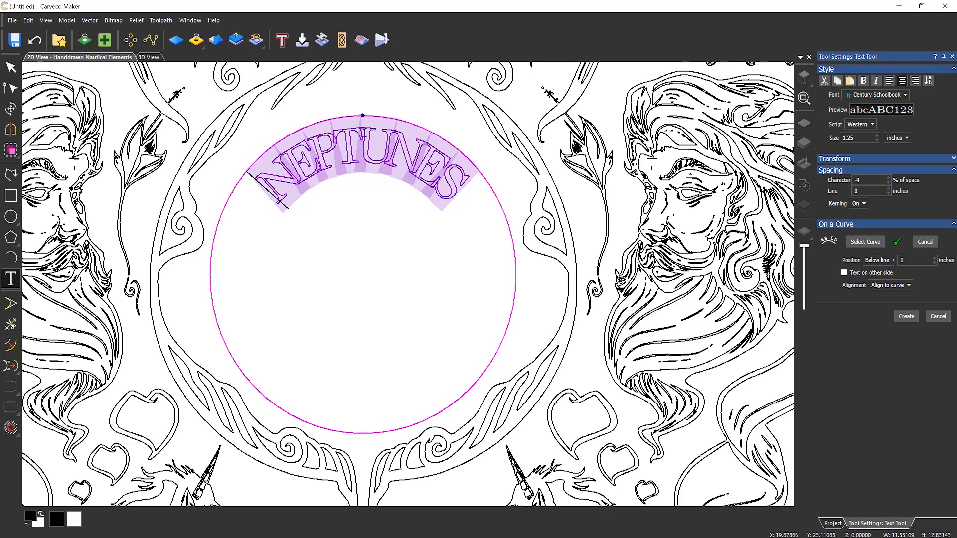
scroll(363, 133, up, 2)
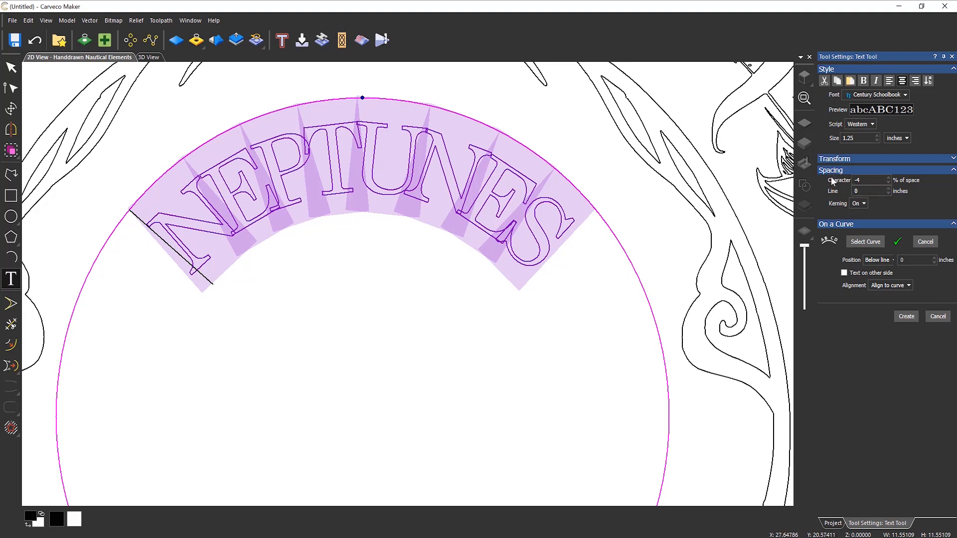
click(889, 178)
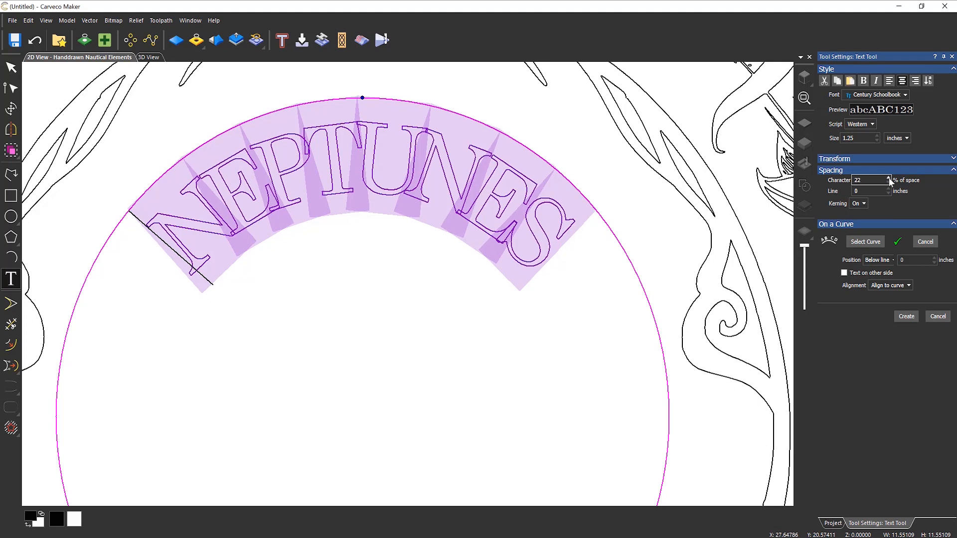
click(888, 178)
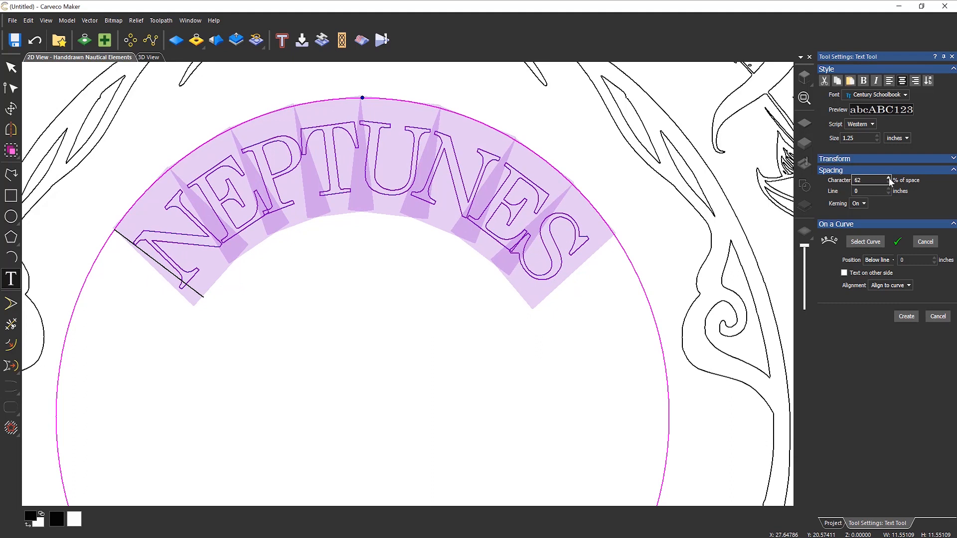
click(889, 177)
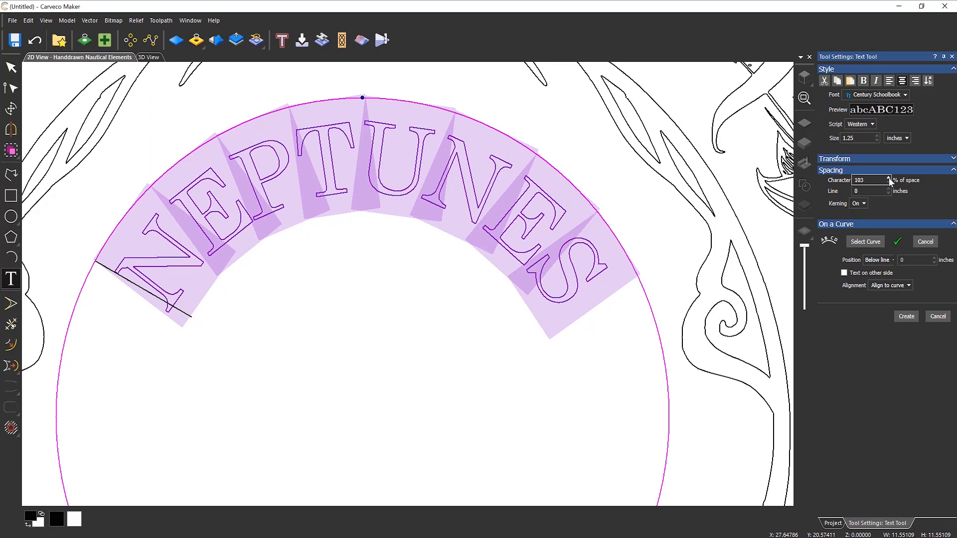
click(889, 178)
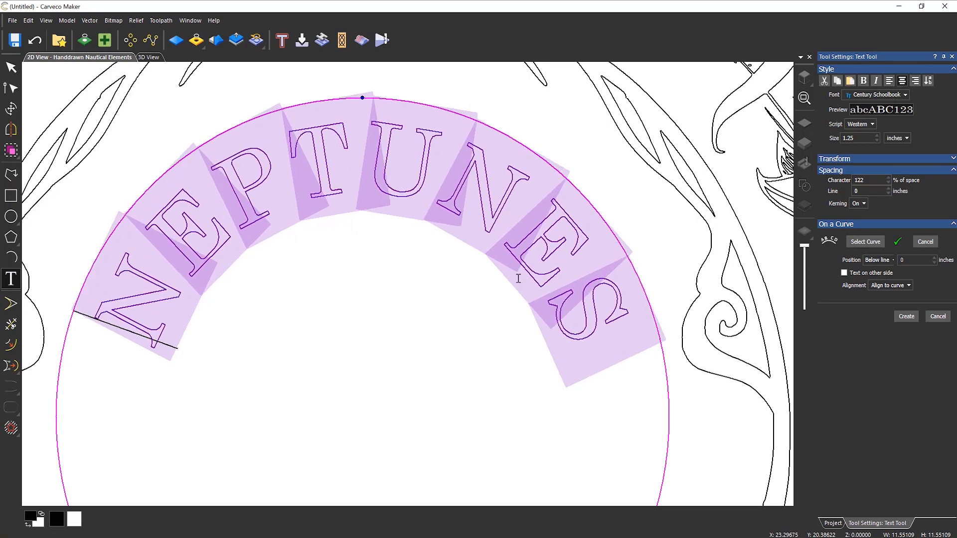
scroll(517, 273, down, 2)
scroll(484, 304, down, 2)
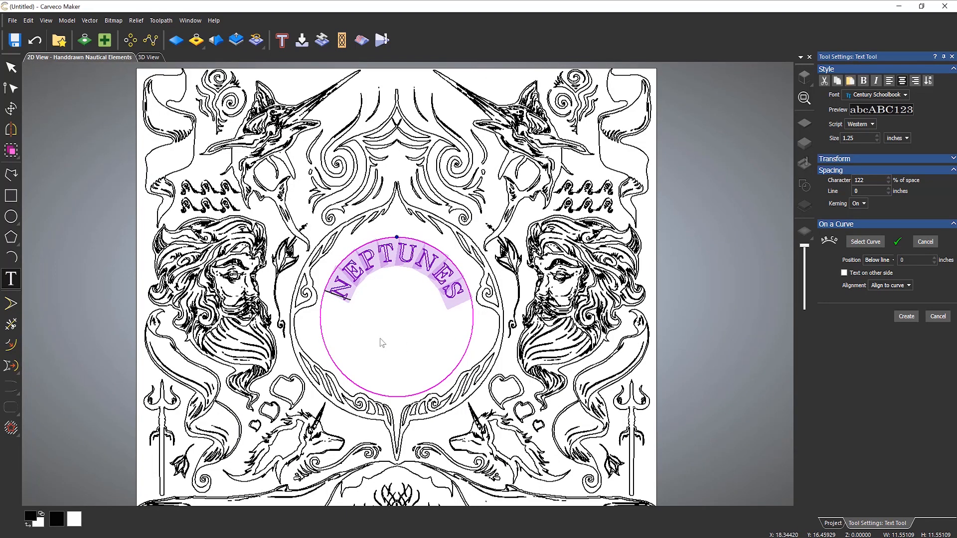
scroll(382, 343, up, 2)
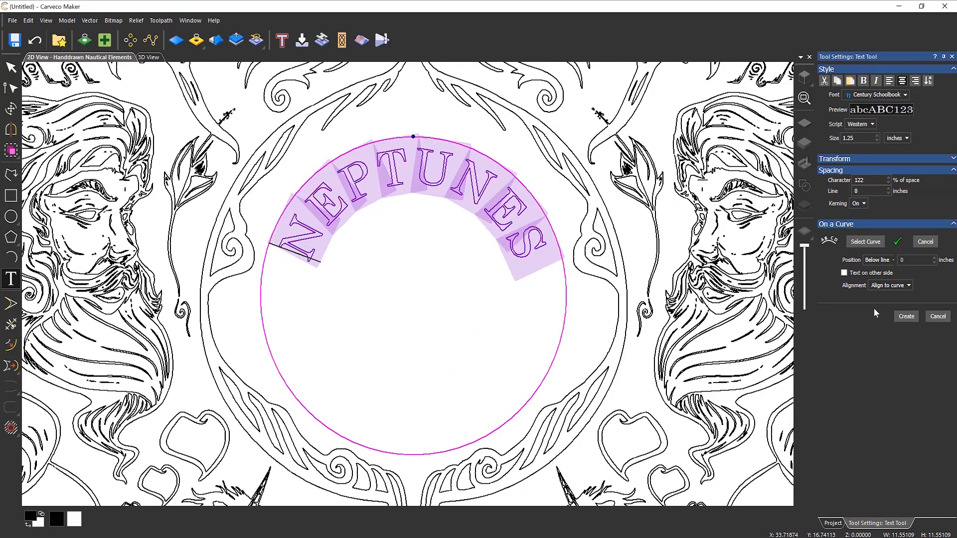
click(907, 317)
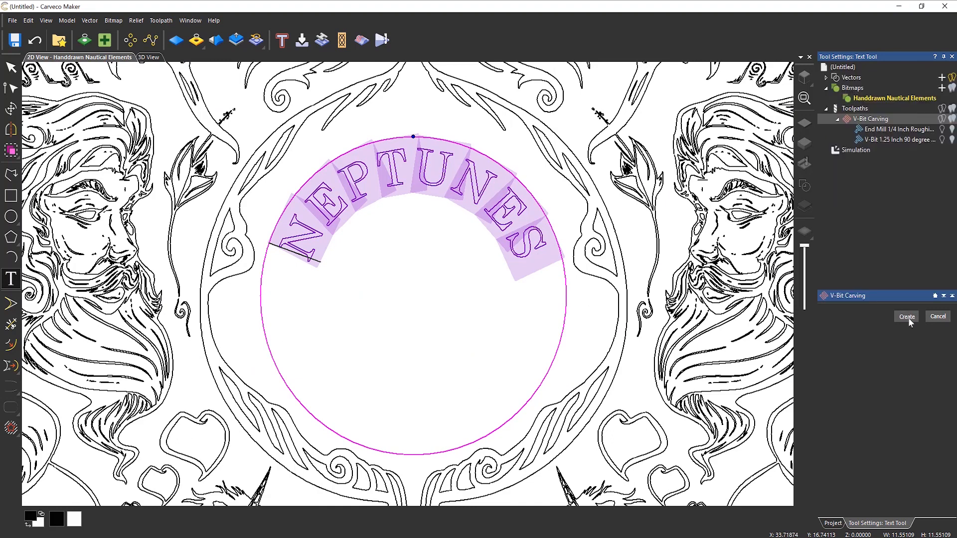
- Delete the guide circle and start the Create Polyline tool
click(488, 349)
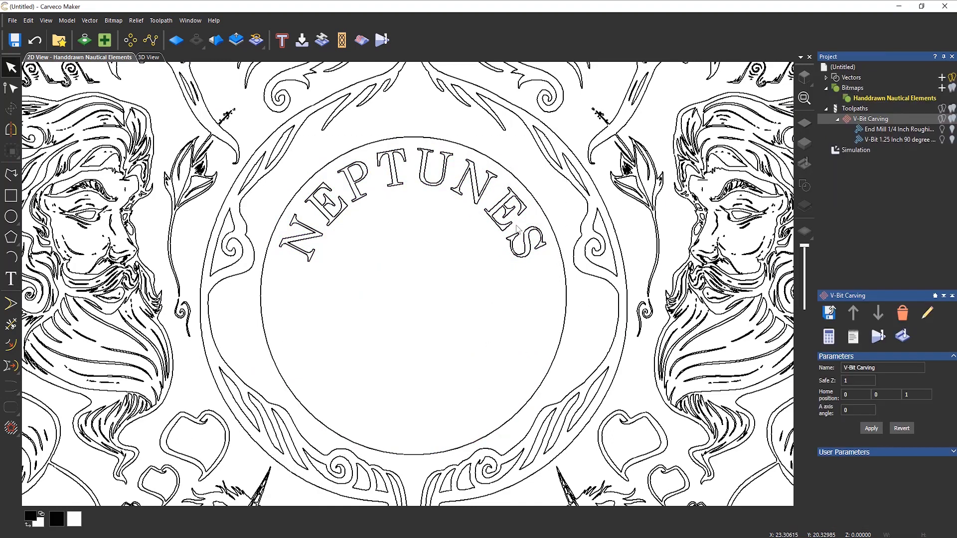
click(535, 207)
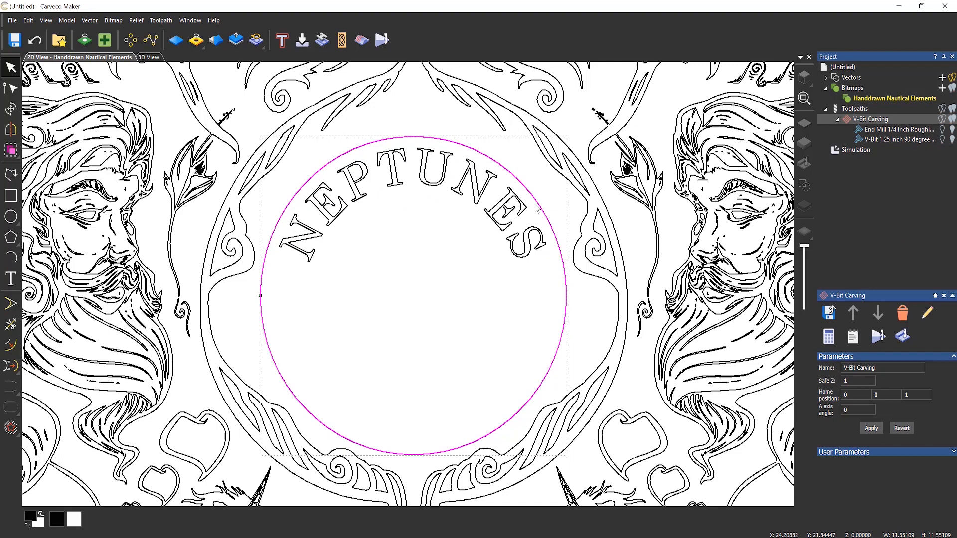
key(Delete)
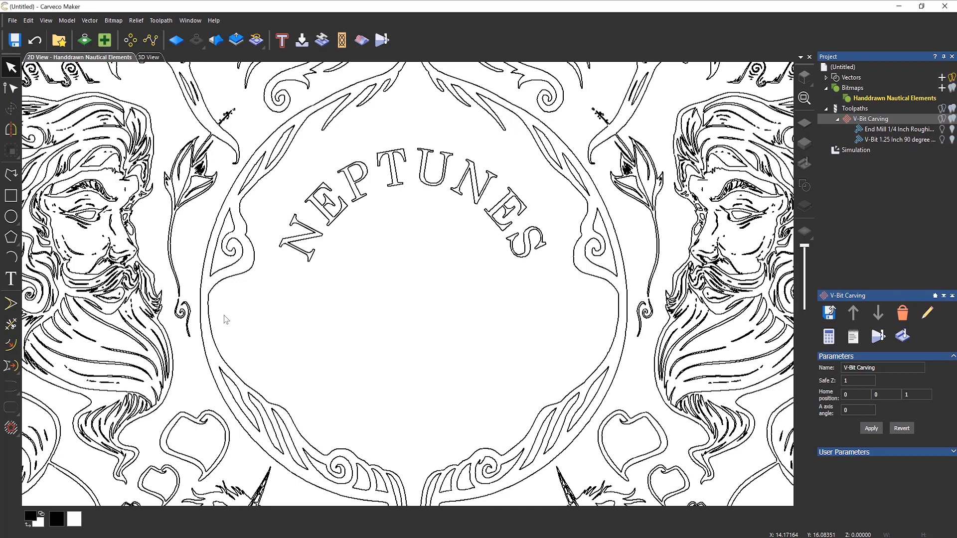
click(13, 182)
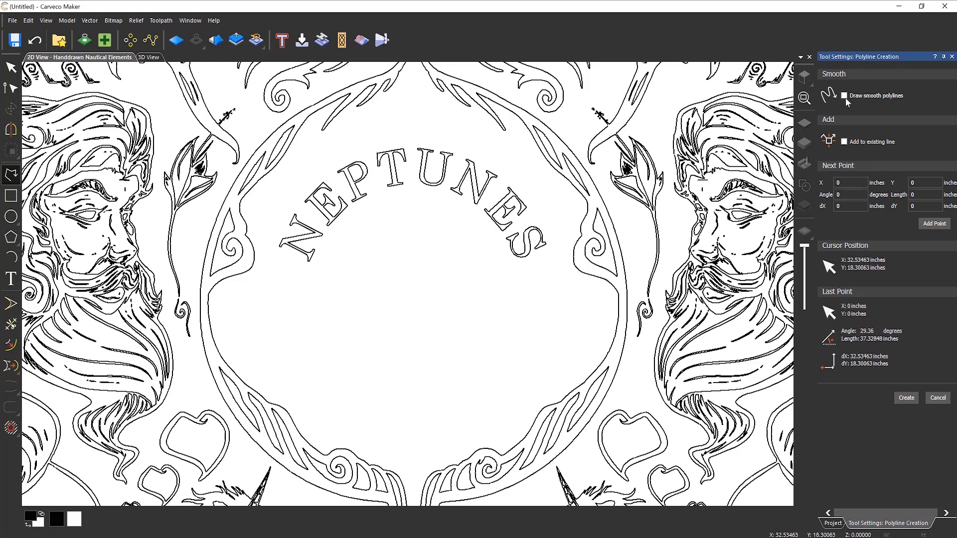
- Draw a six-corner zigzag practice polyline inside the central oval, then delete it
click(311, 313)
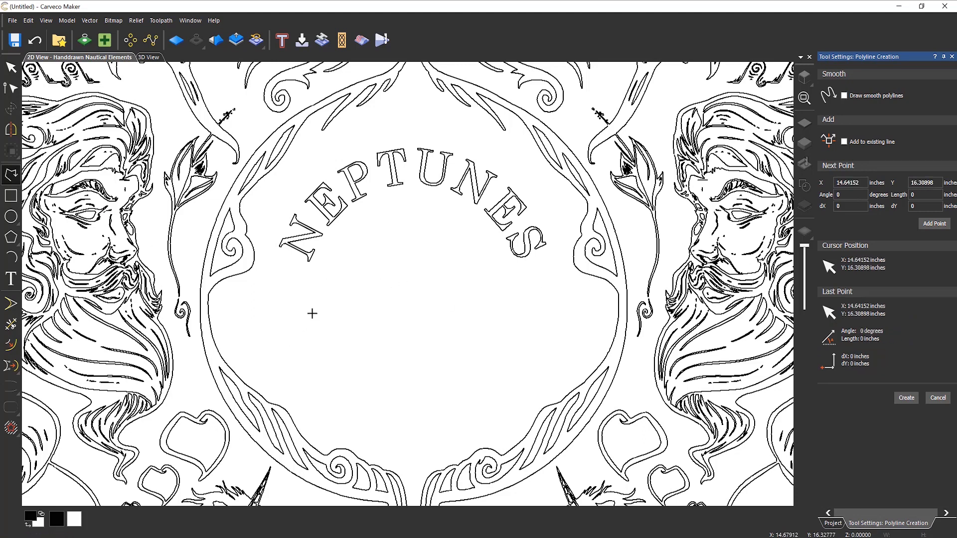
click(282, 342)
click(410, 246)
click(359, 364)
click(474, 292)
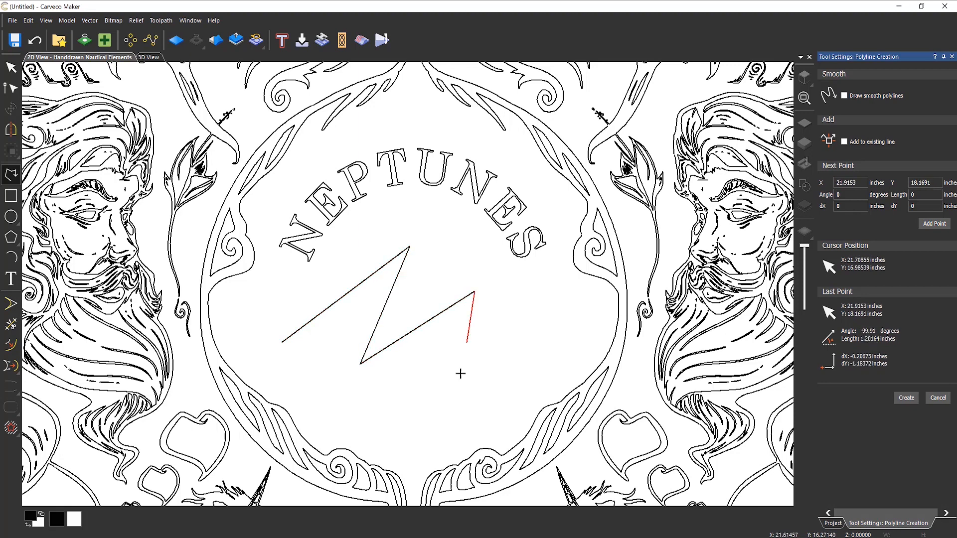
click(457, 384)
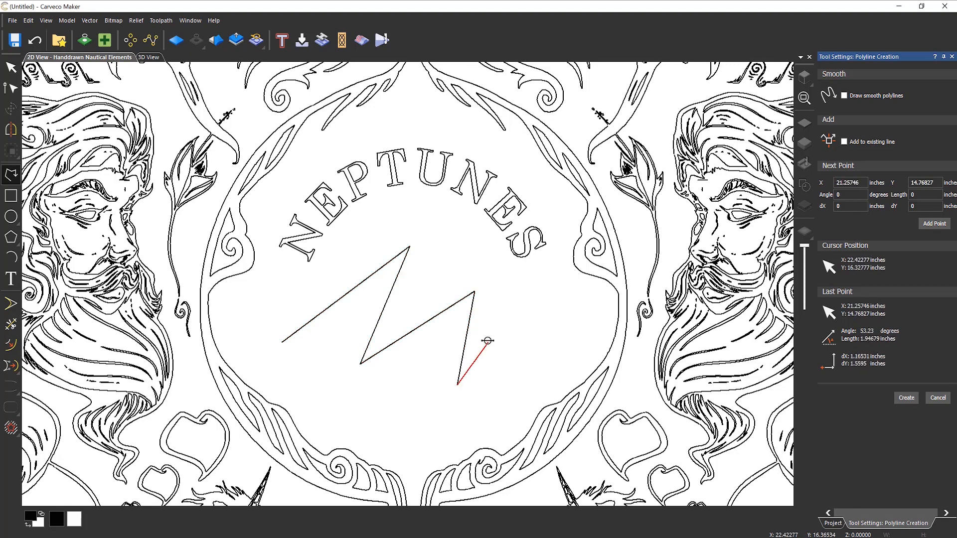
key(Escape)
key(Delete)
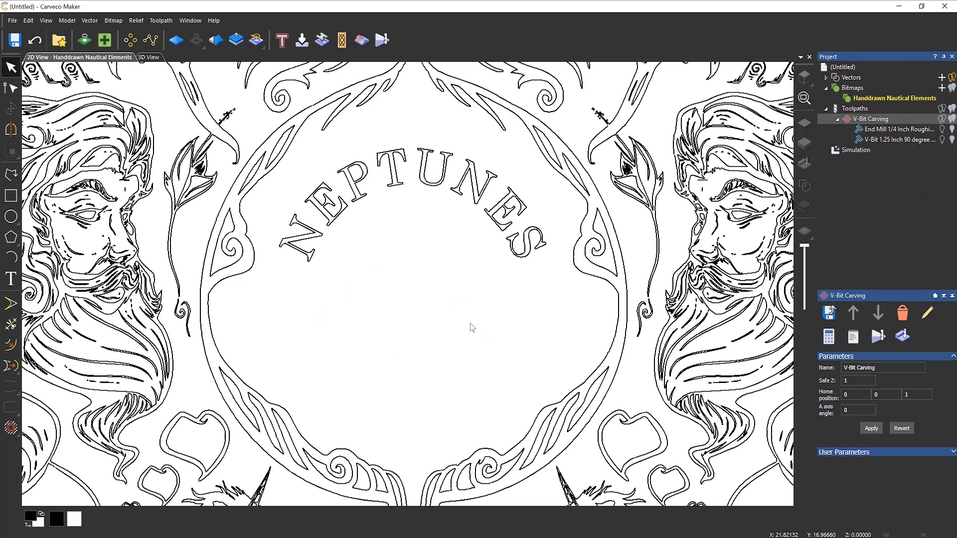
- With smooth polylines on, draw a wavy curve with several humps across the oval
click(10, 174)
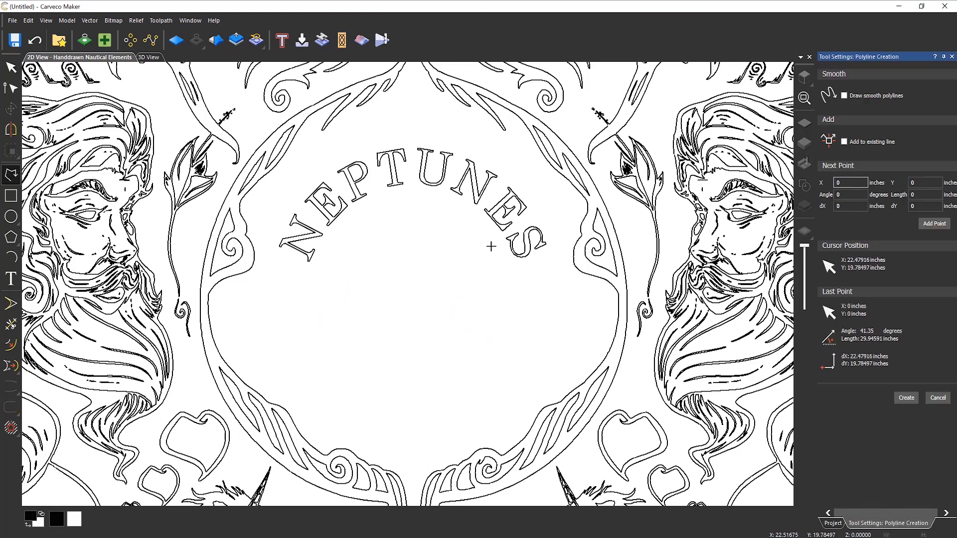
click(844, 96)
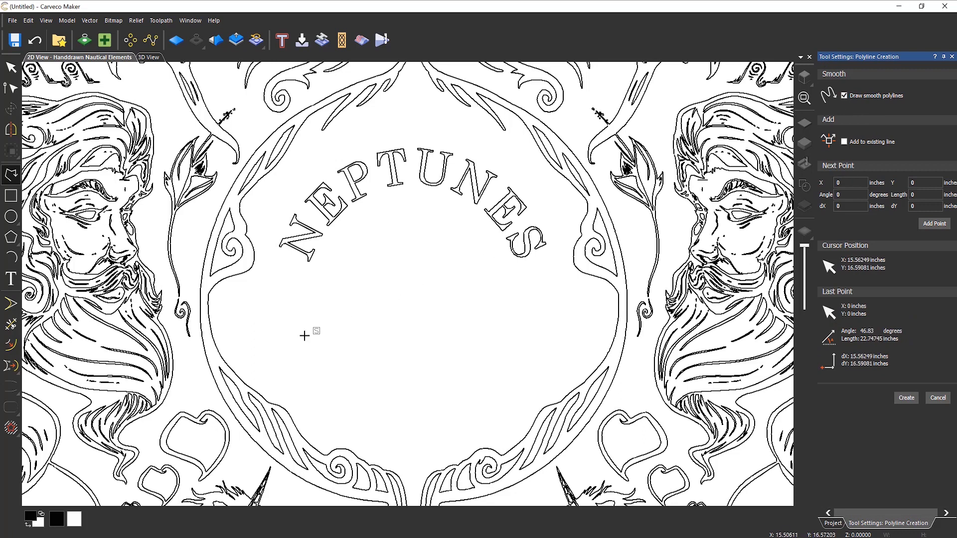
click(318, 329)
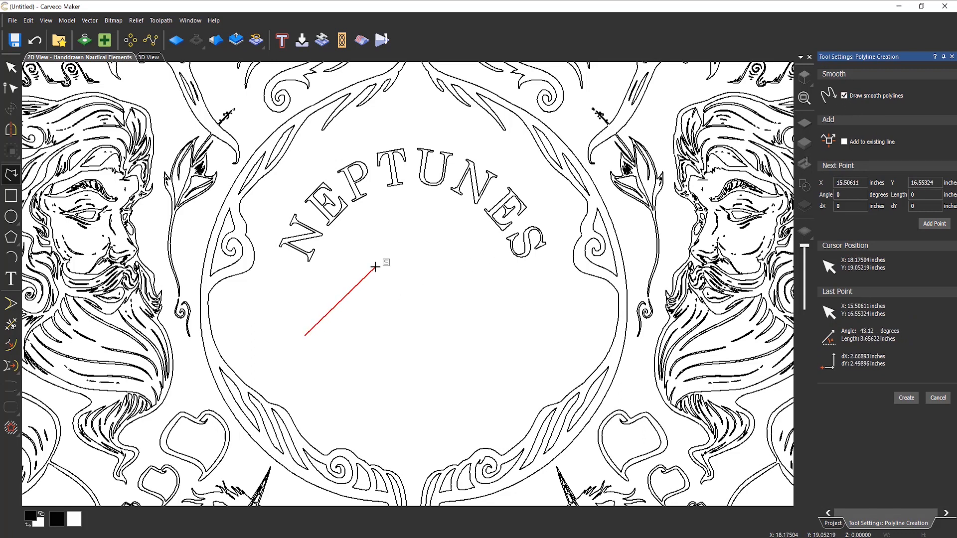
click(393, 257)
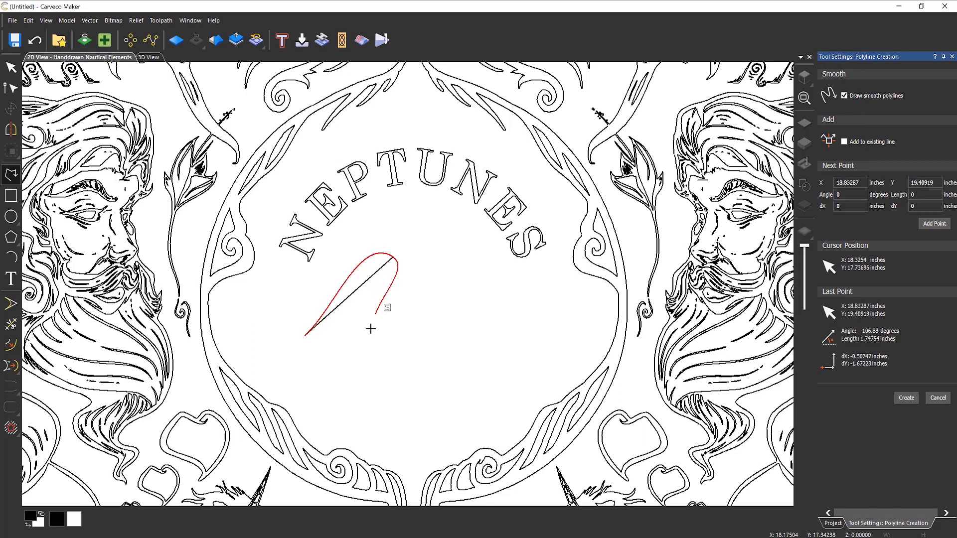
click(364, 351)
click(470, 290)
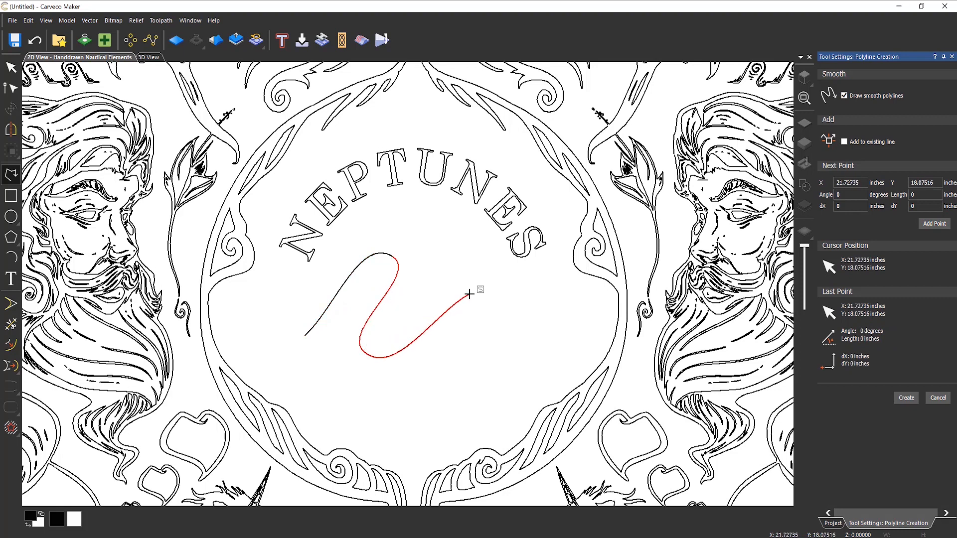
click(449, 375)
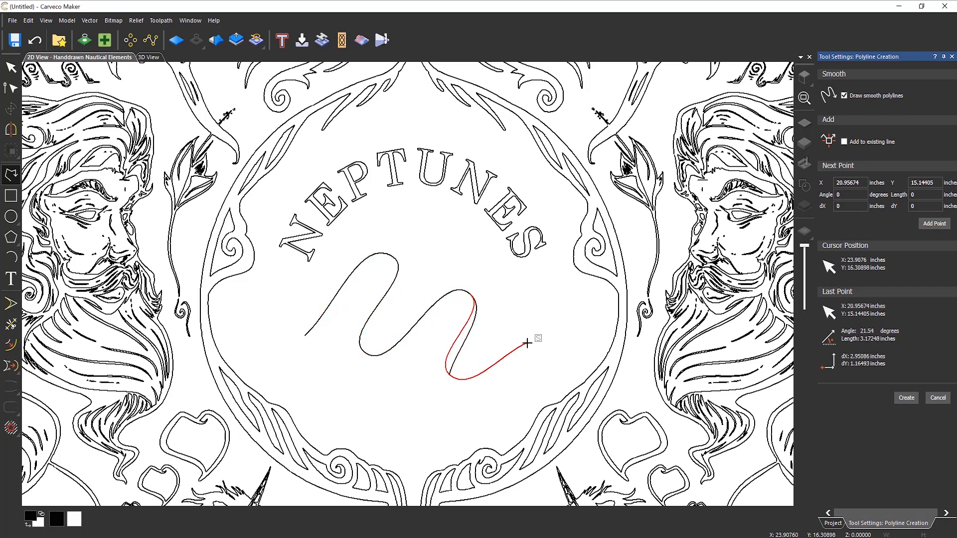
click(551, 303)
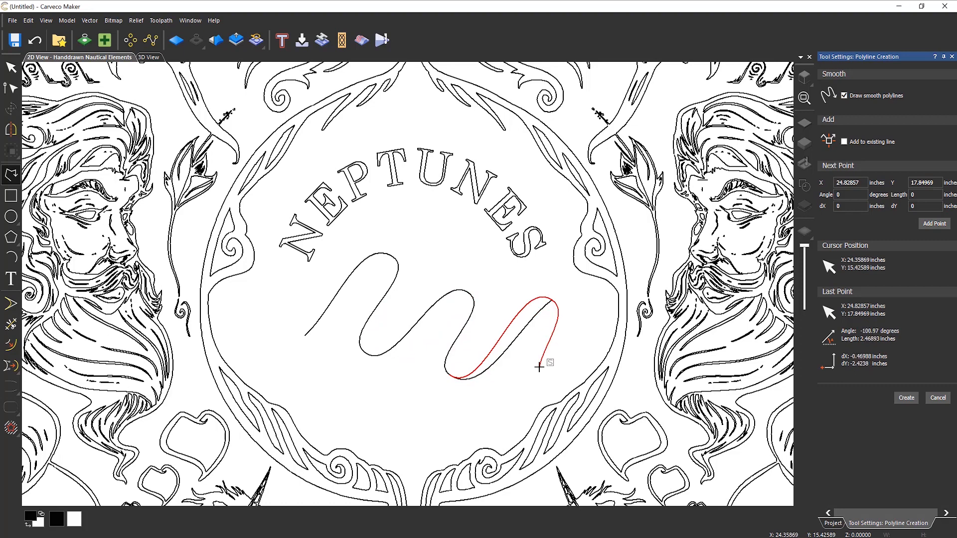
- Continue the curve with straight zigzag segments below the wave
key(s)
click(545, 353)
click(583, 330)
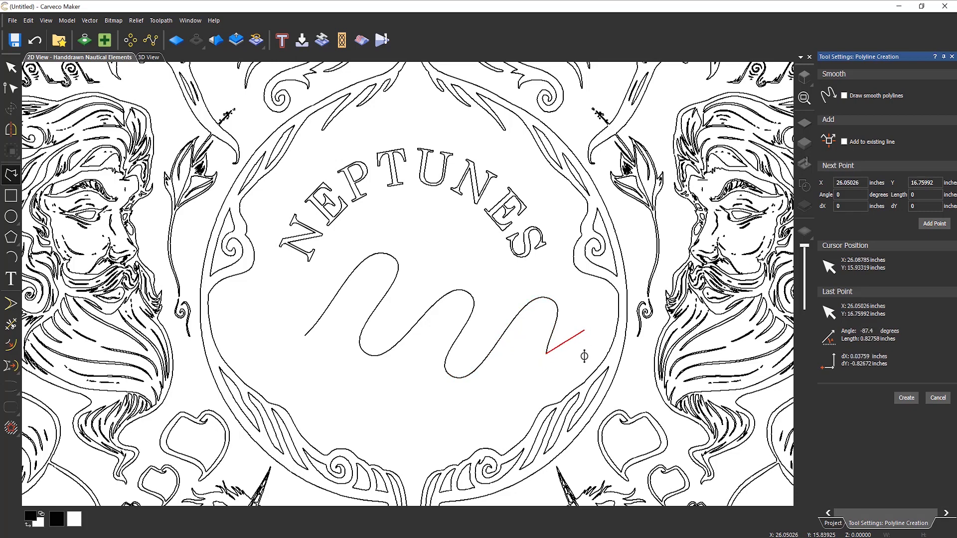
click(578, 364)
click(520, 385)
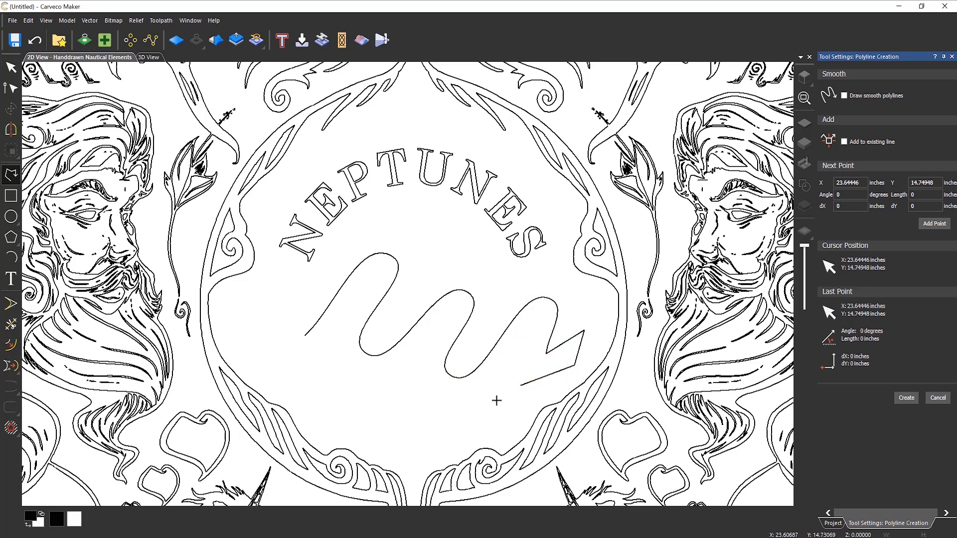
click(478, 410)
click(499, 360)
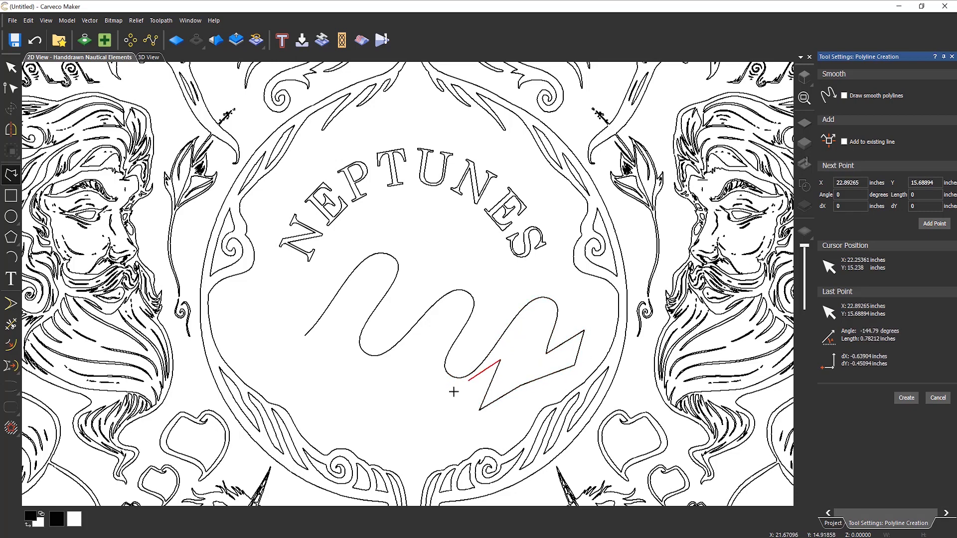
click(437, 416)
click(429, 367)
click(397, 413)
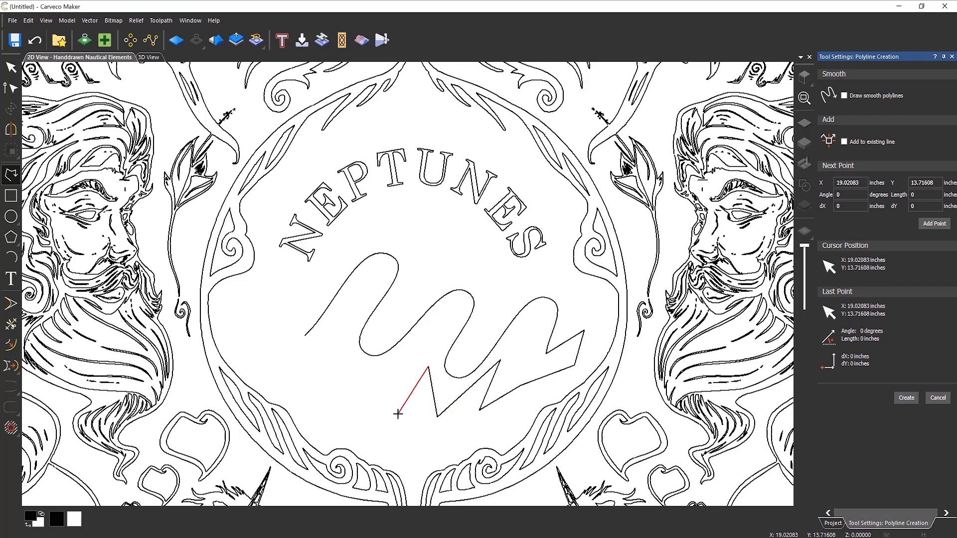
- Add smooth points along the bottom, finish the wavy polyline, and delete it
key(s)
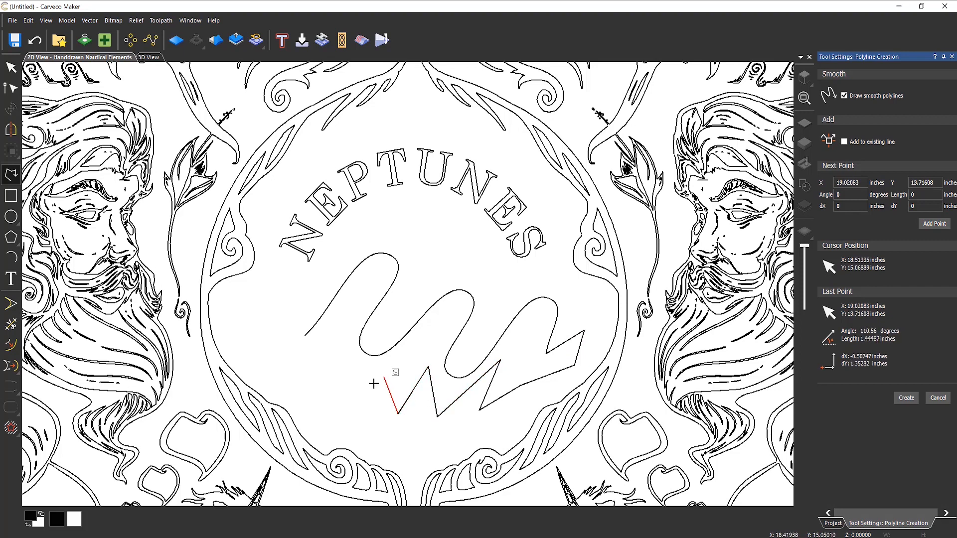
click(370, 389)
click(343, 350)
click(298, 363)
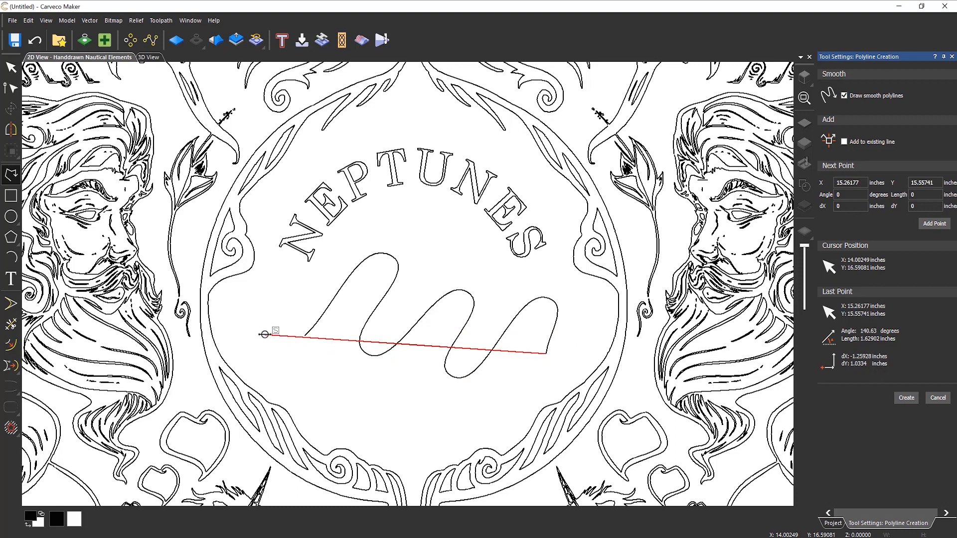
click(500, 395)
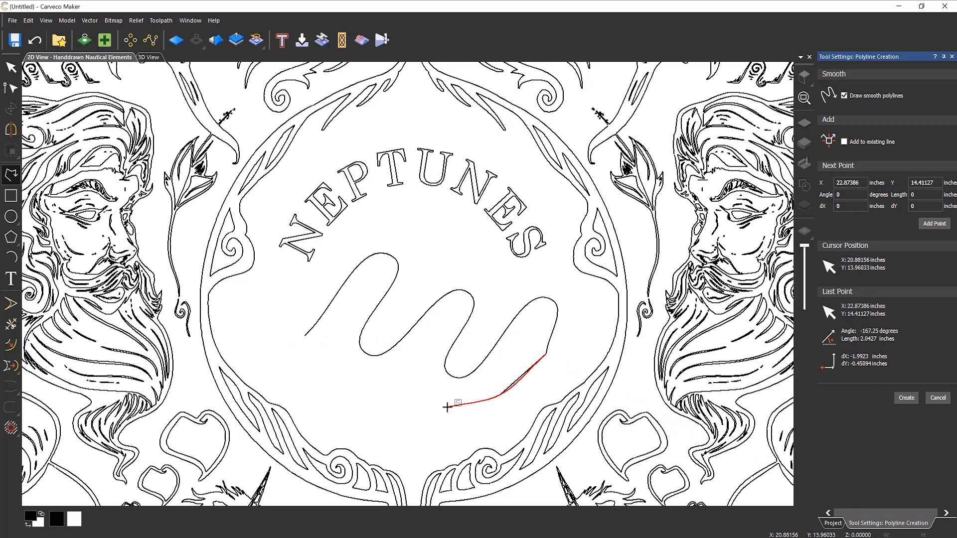
click(398, 391)
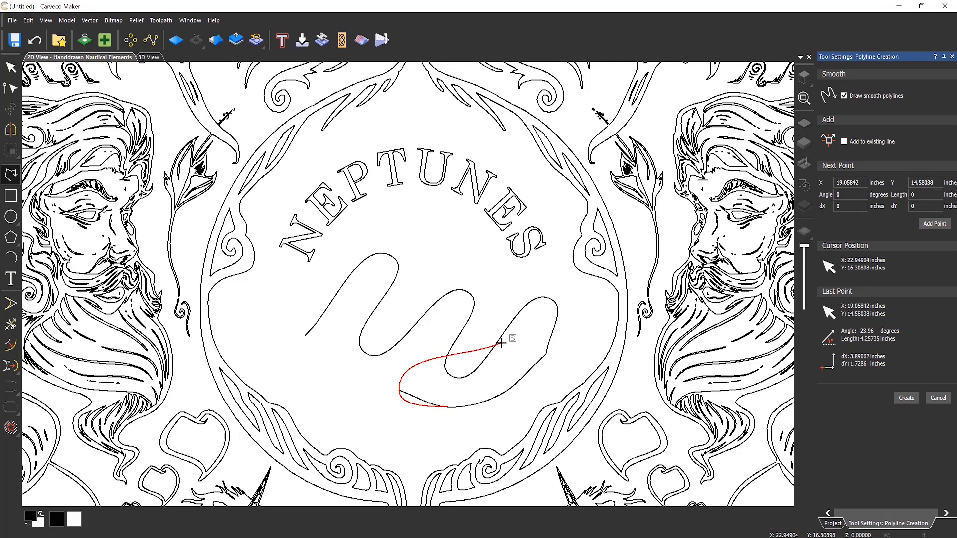
right_click(499, 343)
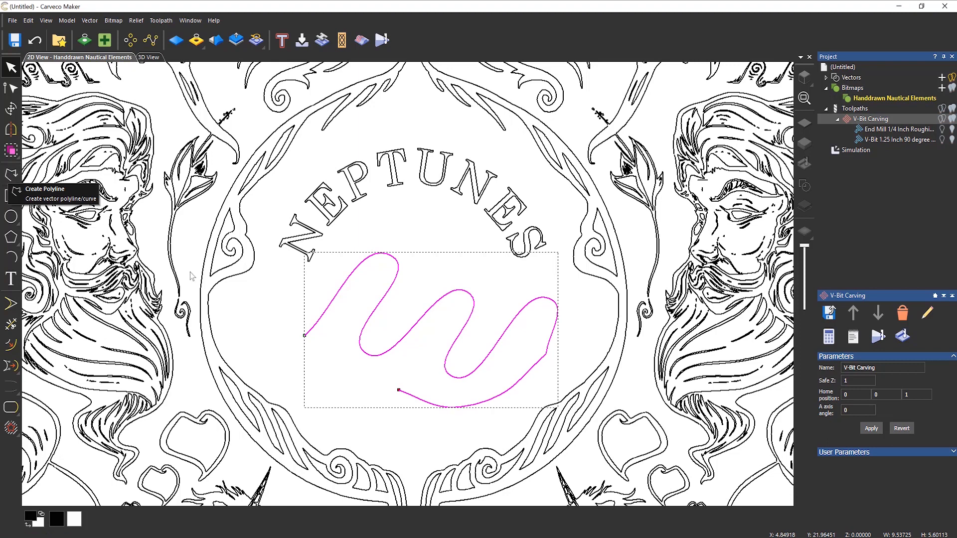
key(Delete)
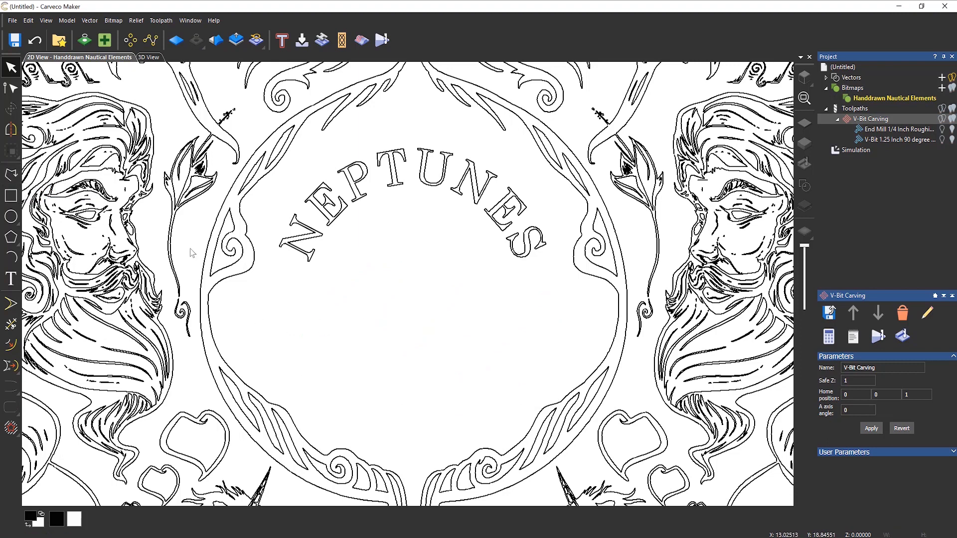
- Draw an S-shaped smooth test curve with peaks and troughs in the middle of the design
click(10, 175)
click(335, 320)
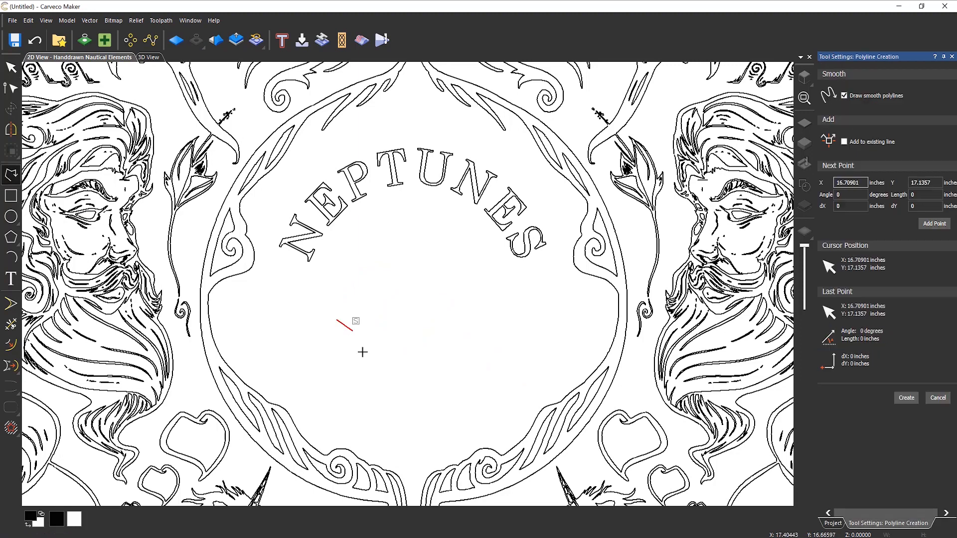
click(362, 351)
click(385, 311)
click(396, 362)
click(423, 299)
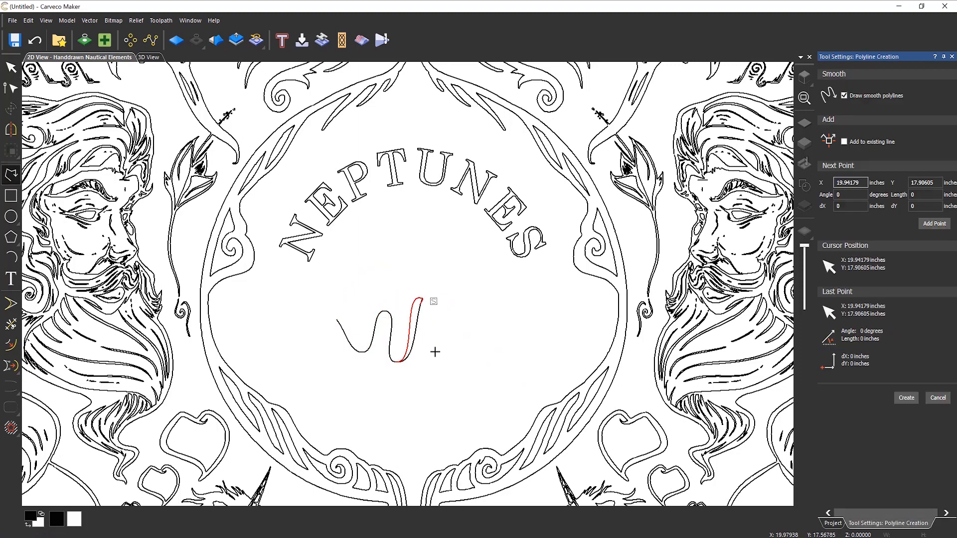
click(440, 365)
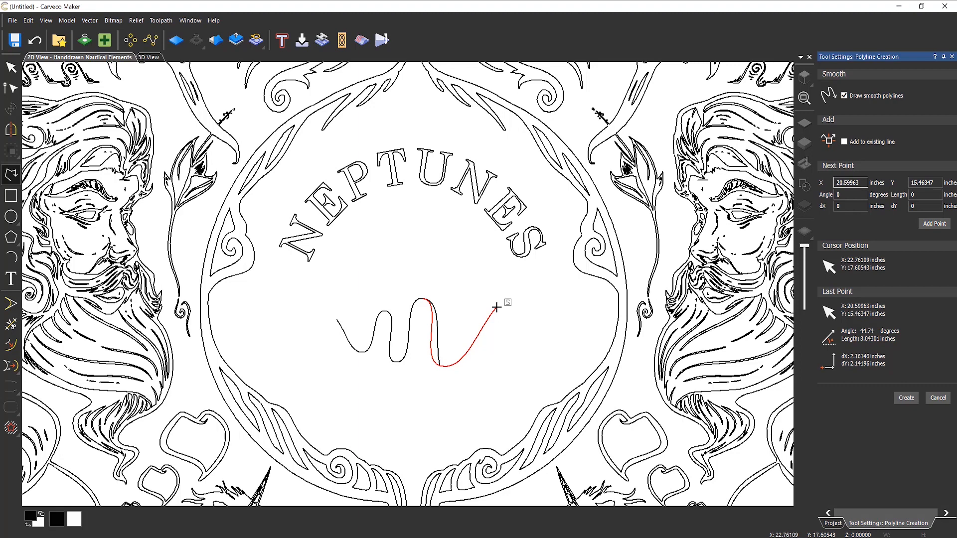
right_click(483, 352)
- Draw a smaller wave above the first, then select and delete both squiggly test curves
click(343, 271)
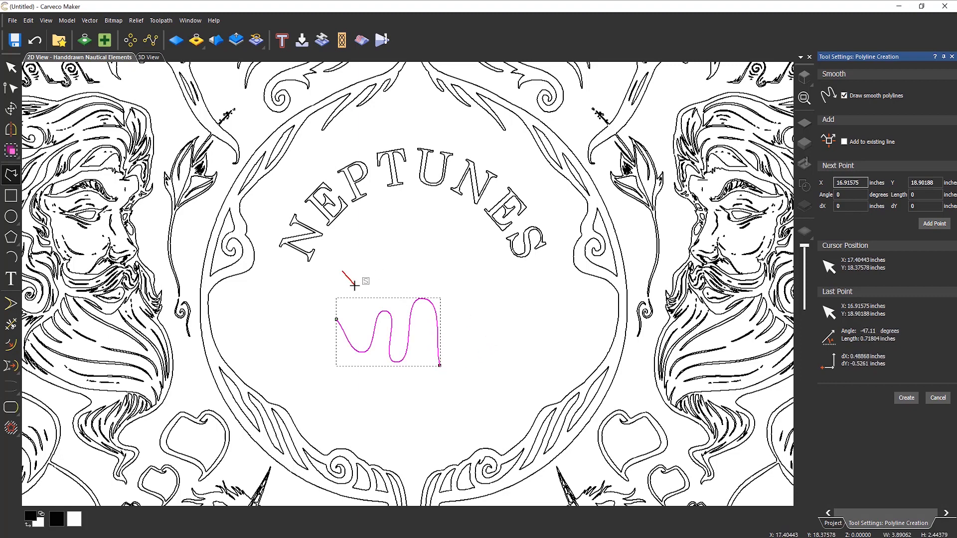
click(354, 285)
click(372, 262)
click(389, 280)
click(427, 255)
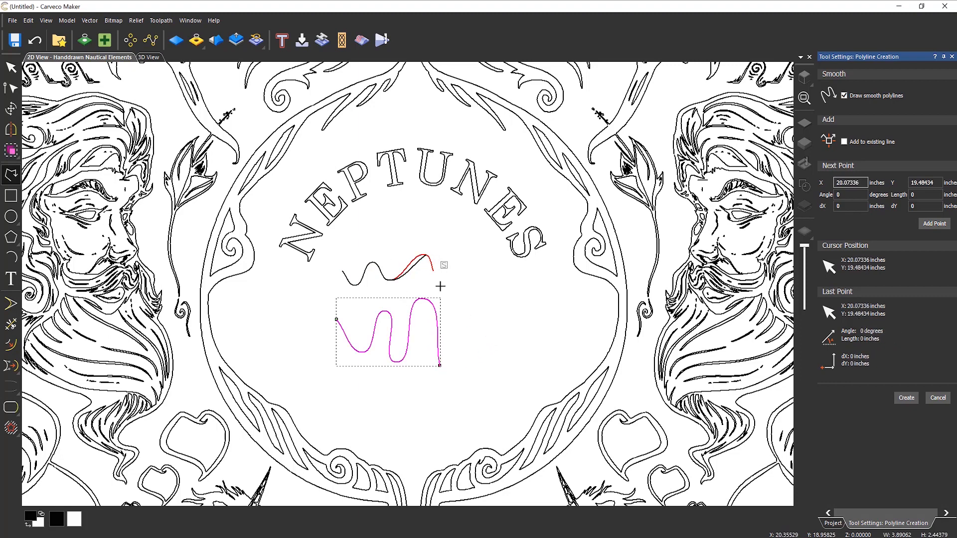
click(441, 287)
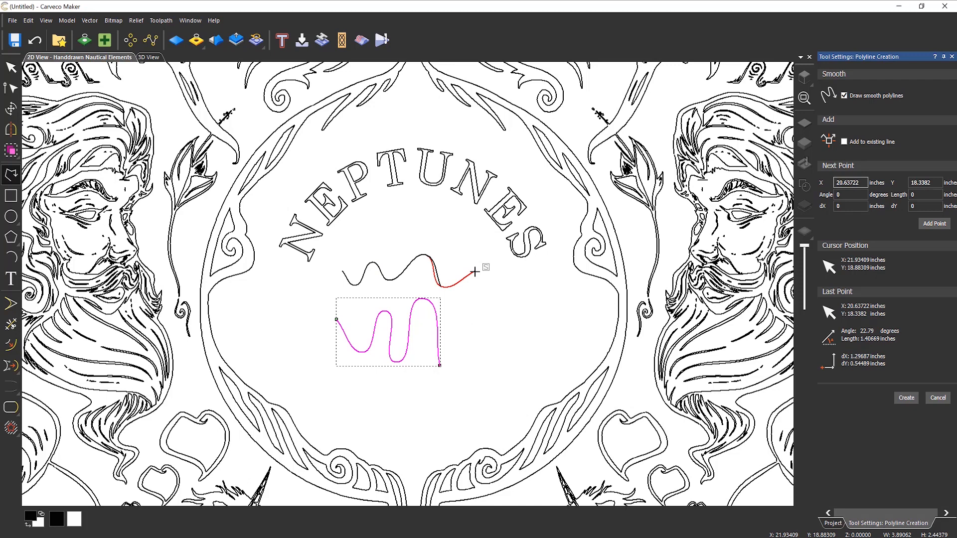
right_click(474, 271)
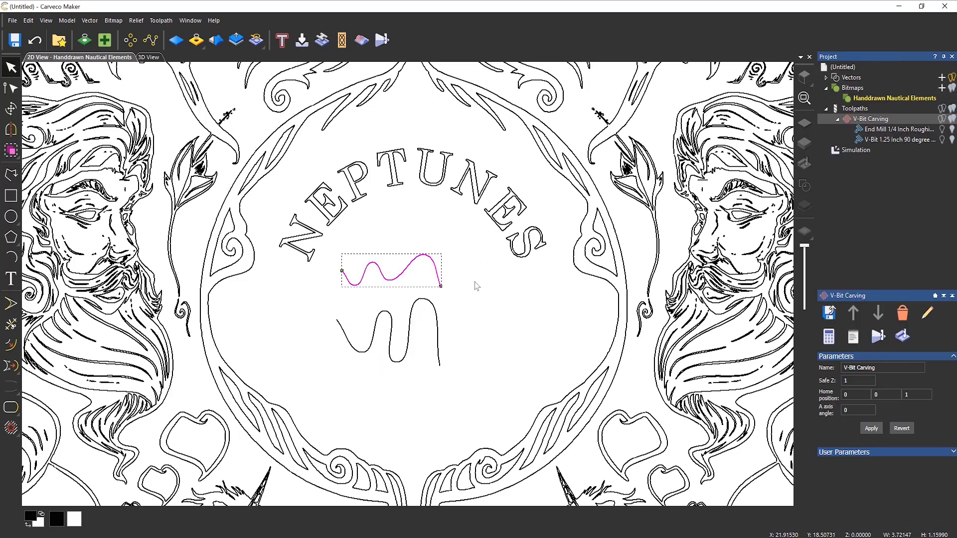
drag(469, 265, 412, 332)
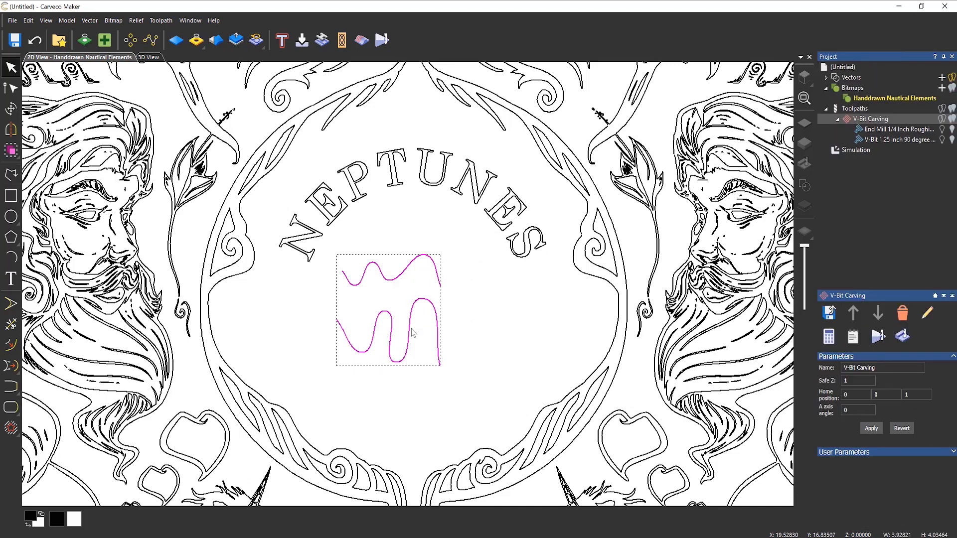
key(Delete)
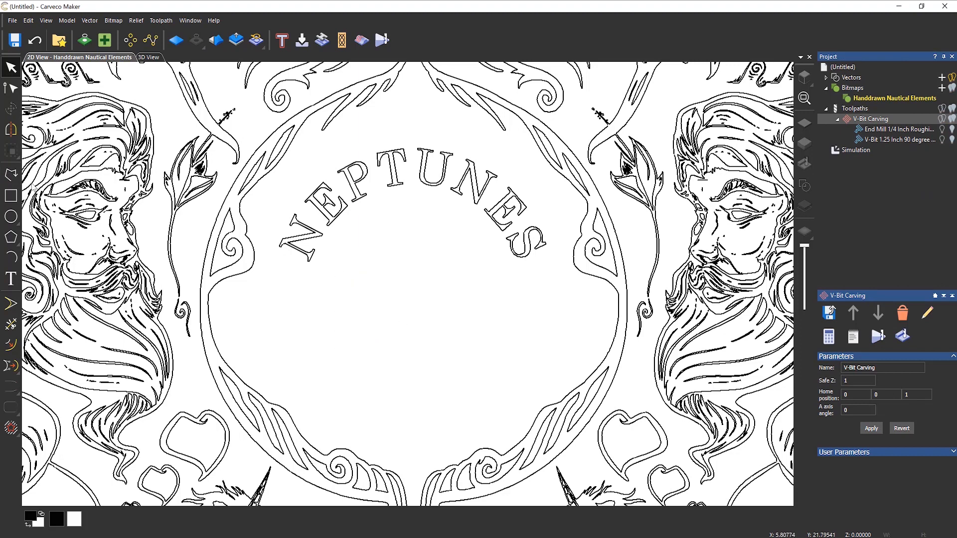
click(11, 174)
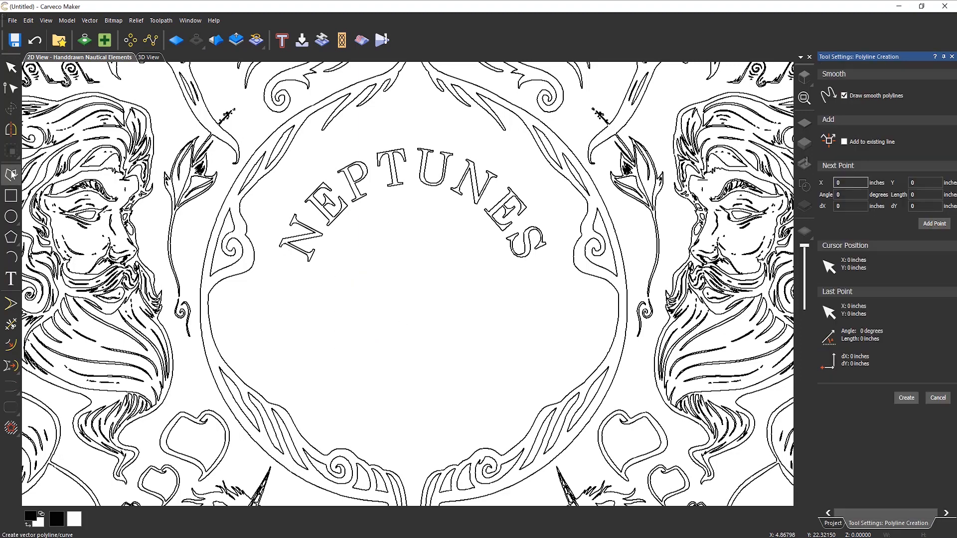
- Draw a smooth curve from the circle's left side, dipping low mid-way, to its right side
click(229, 323)
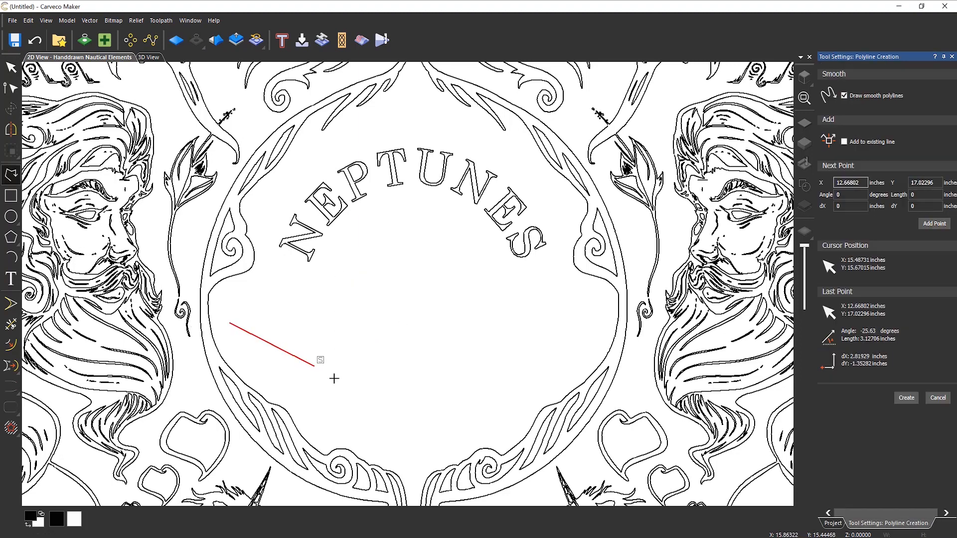
click(412, 411)
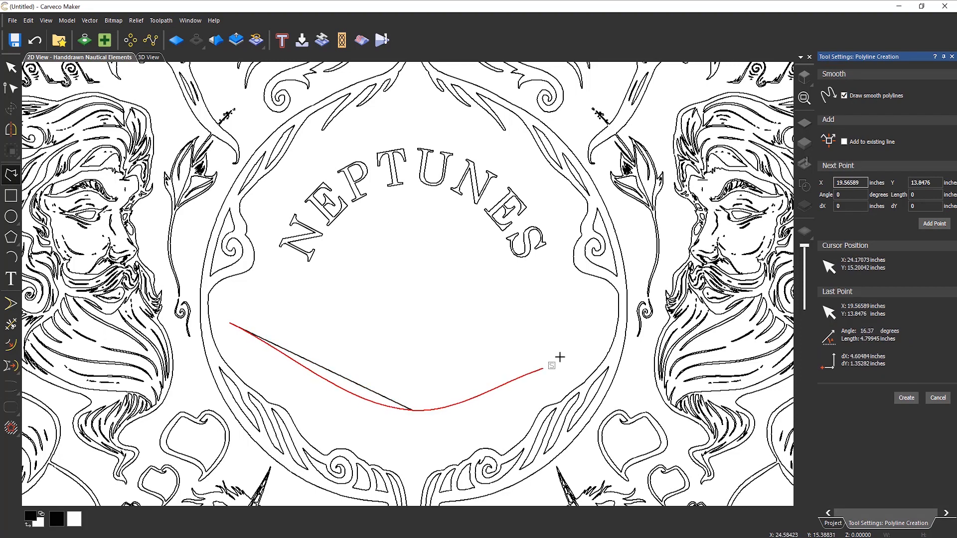
click(597, 313)
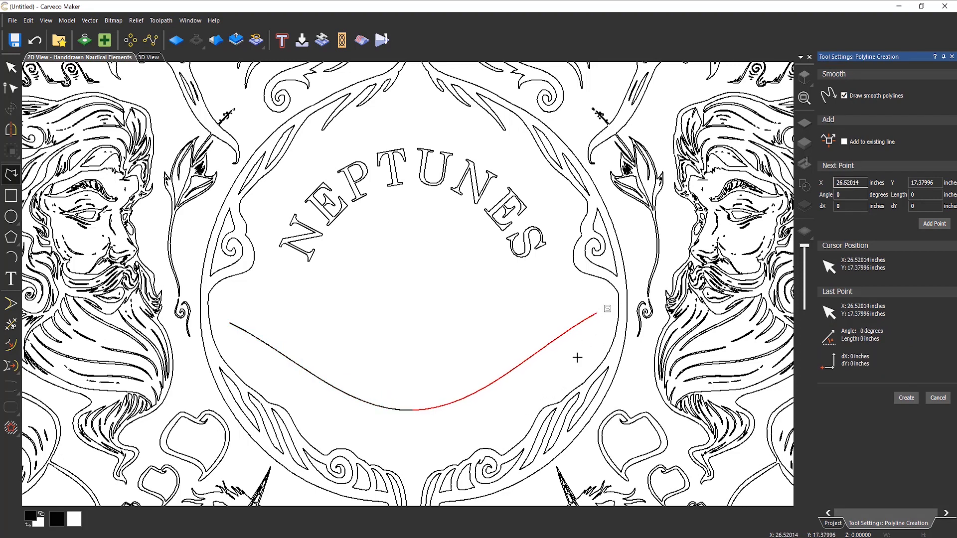
key(Escape)
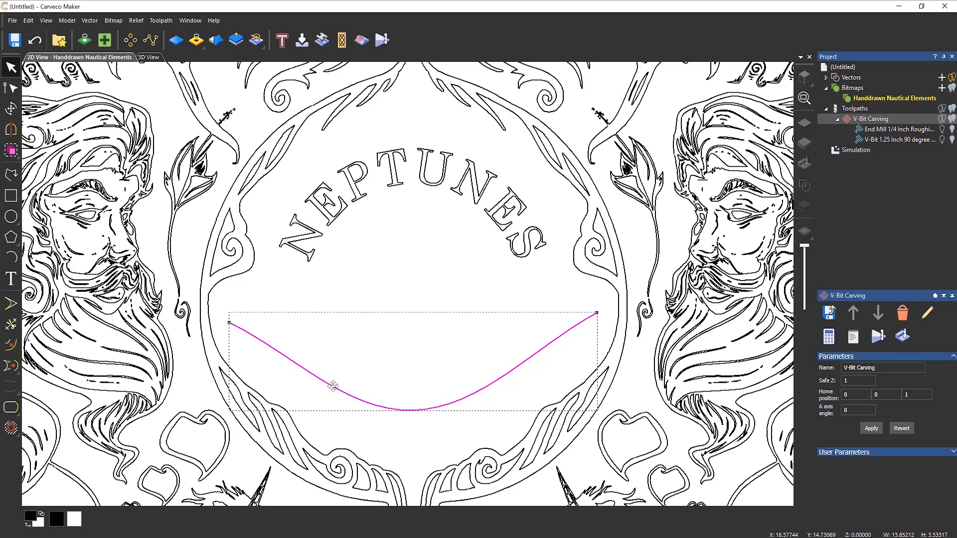
- Drag the curve's left and right control handles down into a symmetrical arc, then reselect it
click(12, 89)
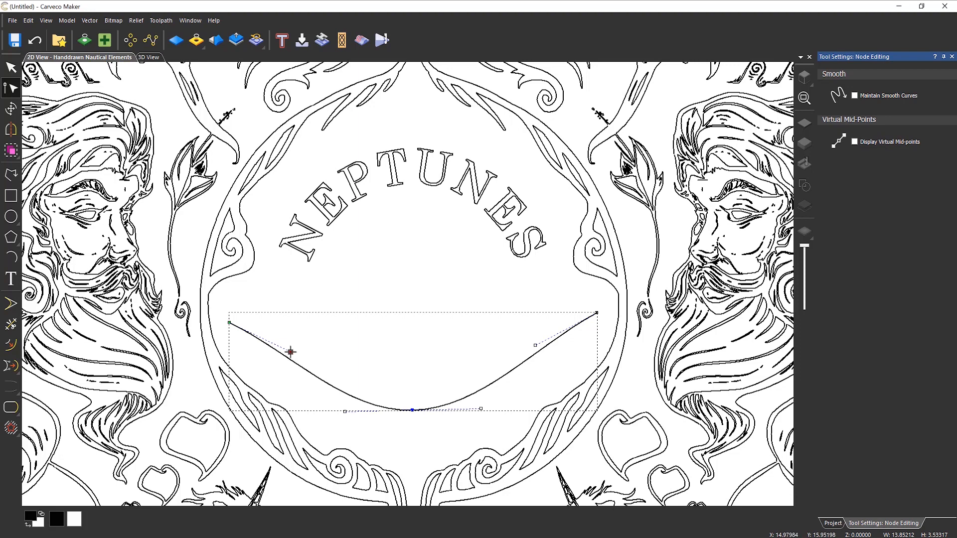
drag(290, 351, 284, 381)
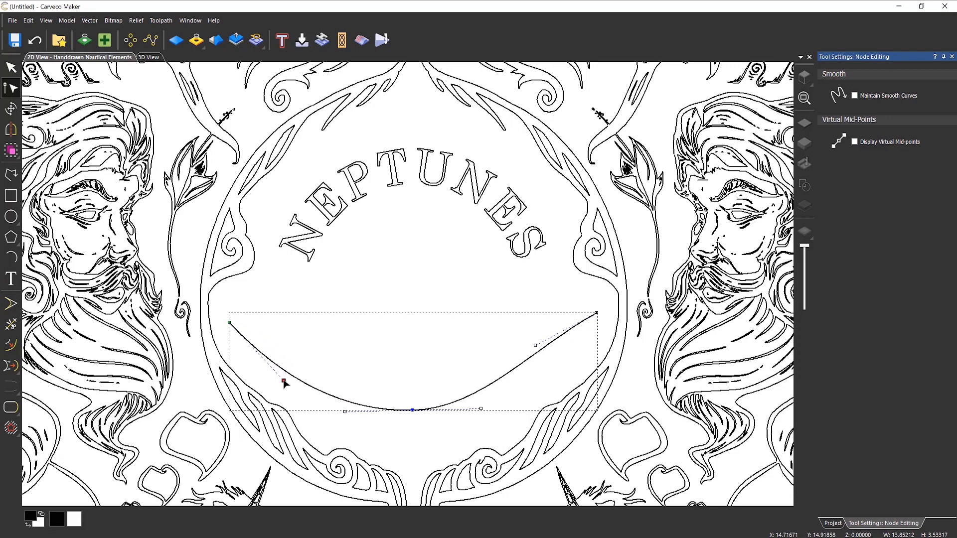
drag(535, 345, 543, 373)
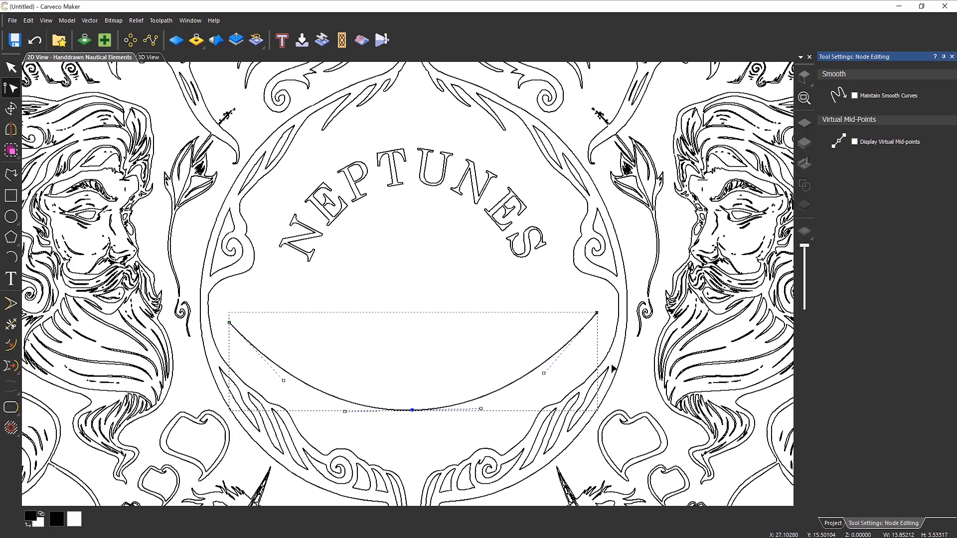
click(951, 57)
click(348, 355)
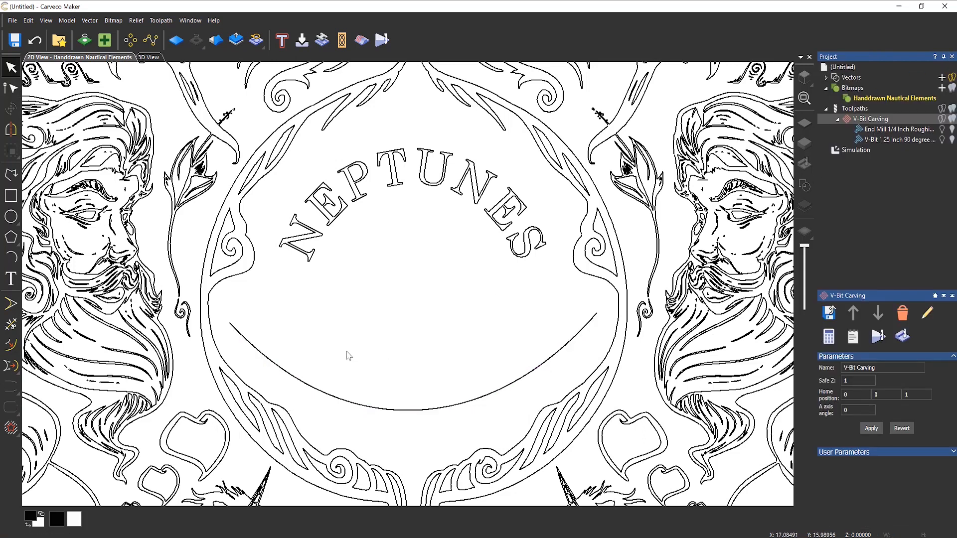
click(324, 392)
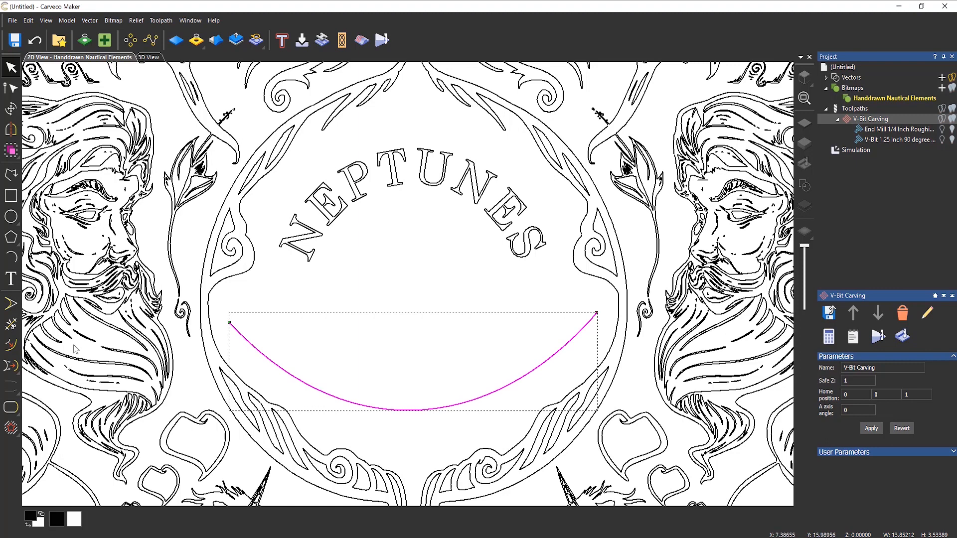
- Place RETREAT above the arc as vector text at 1.1 inches with 77% character spacing
click(11, 279)
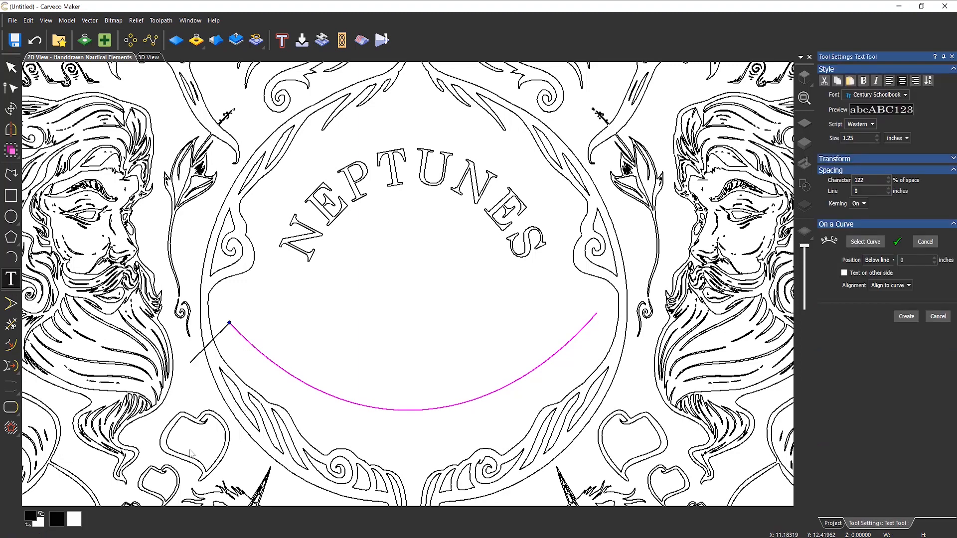
text(RETREAT)
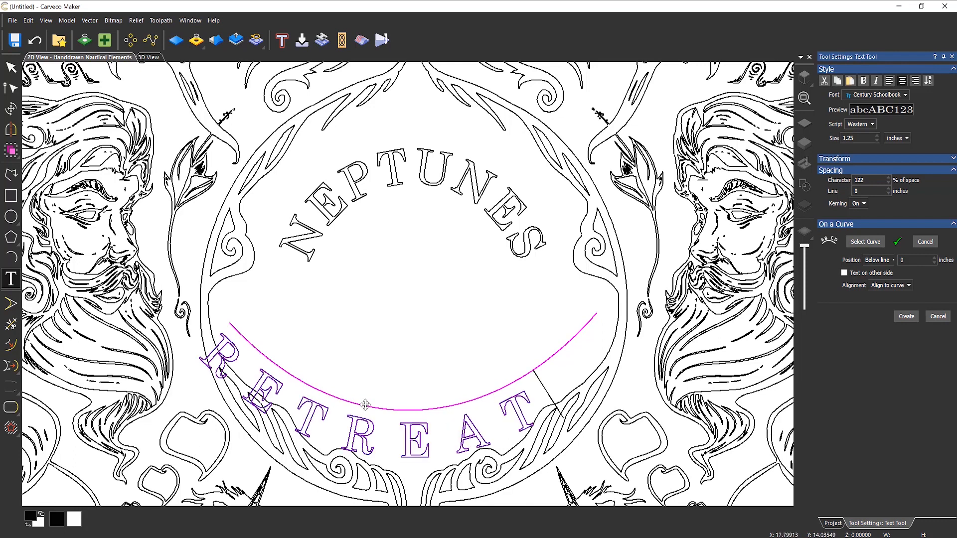
drag(365, 405, 413, 412)
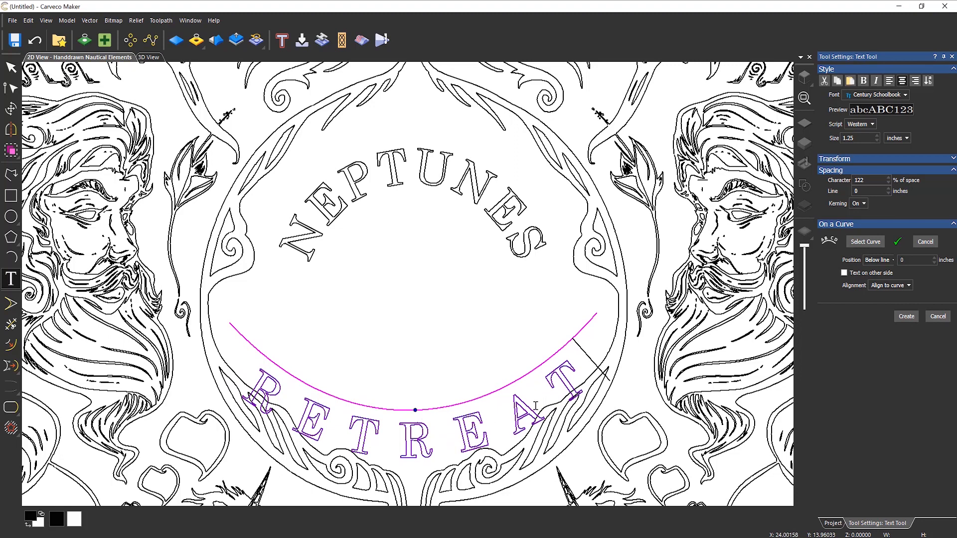
click(881, 264)
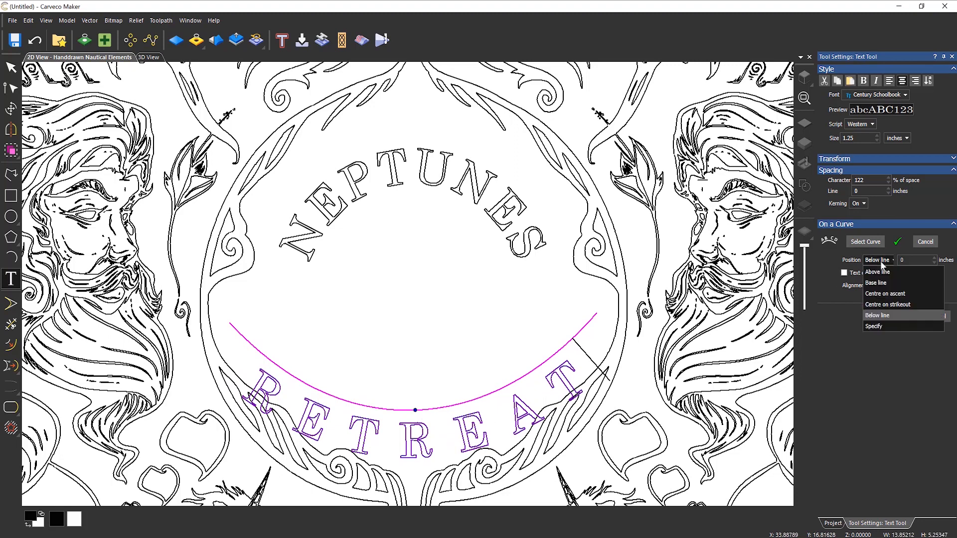
click(881, 273)
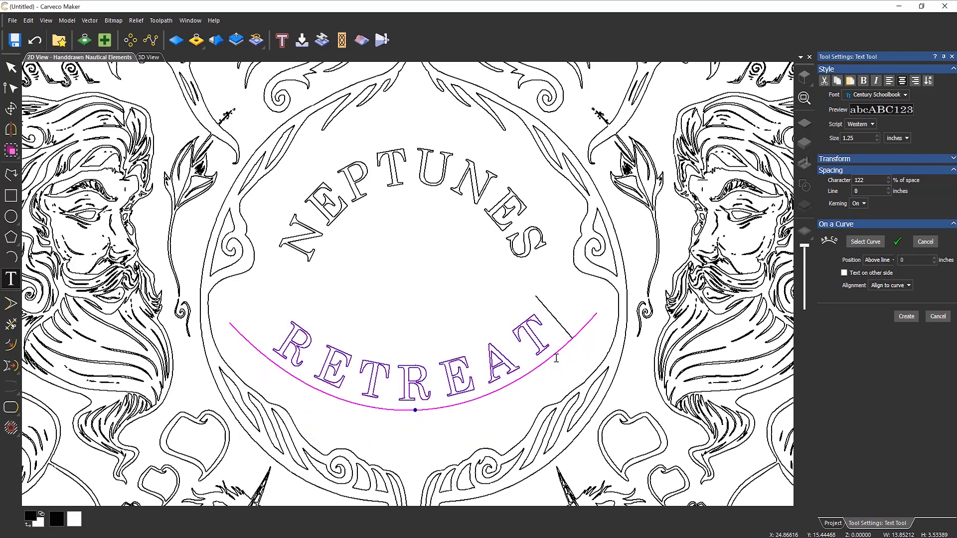
drag(550, 322, 292, 344)
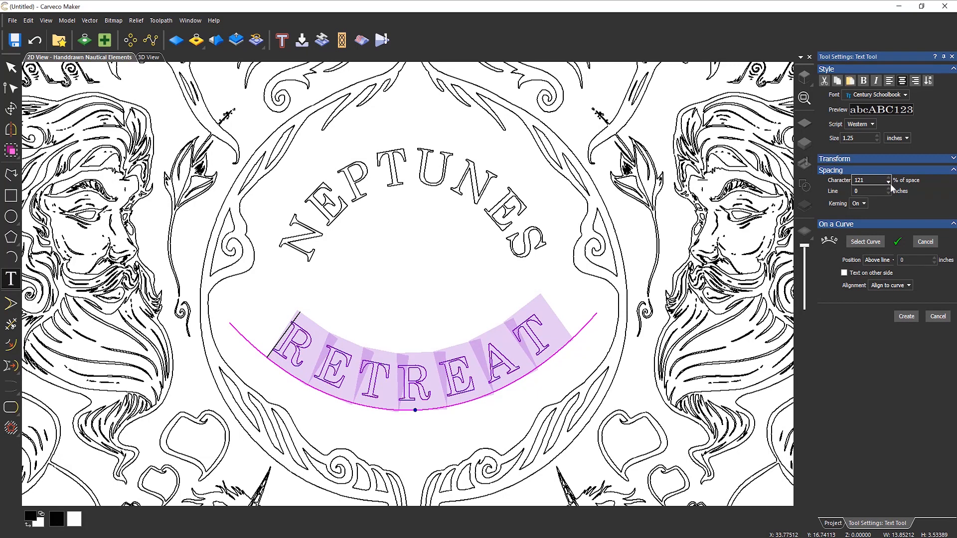
click(888, 182)
click(888, 182)
click(888, 183)
click(888, 182)
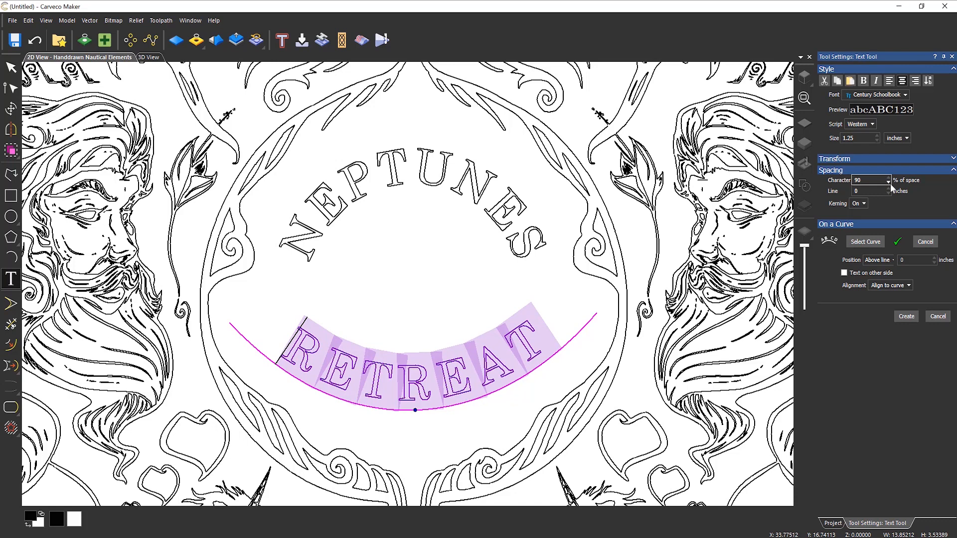
click(890, 183)
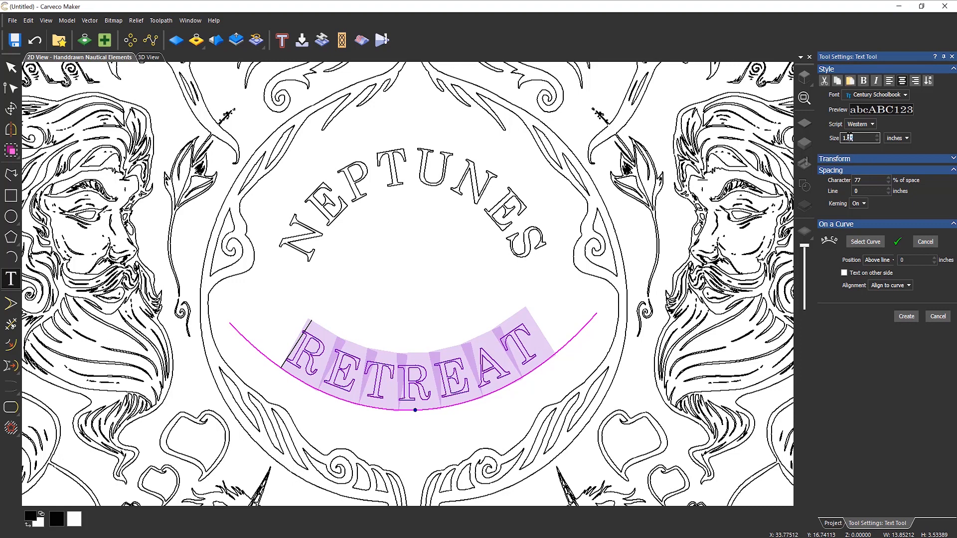
key(BackSpace)
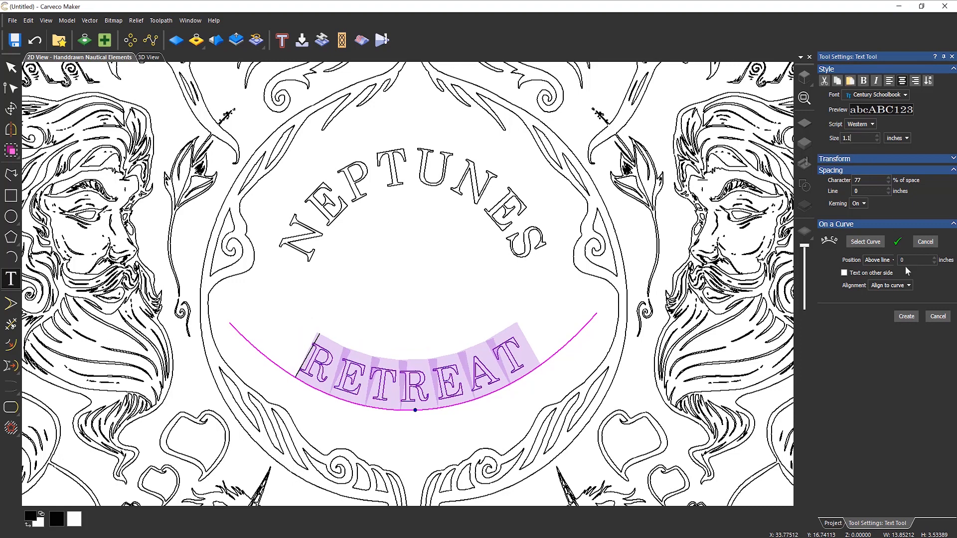
click(907, 316)
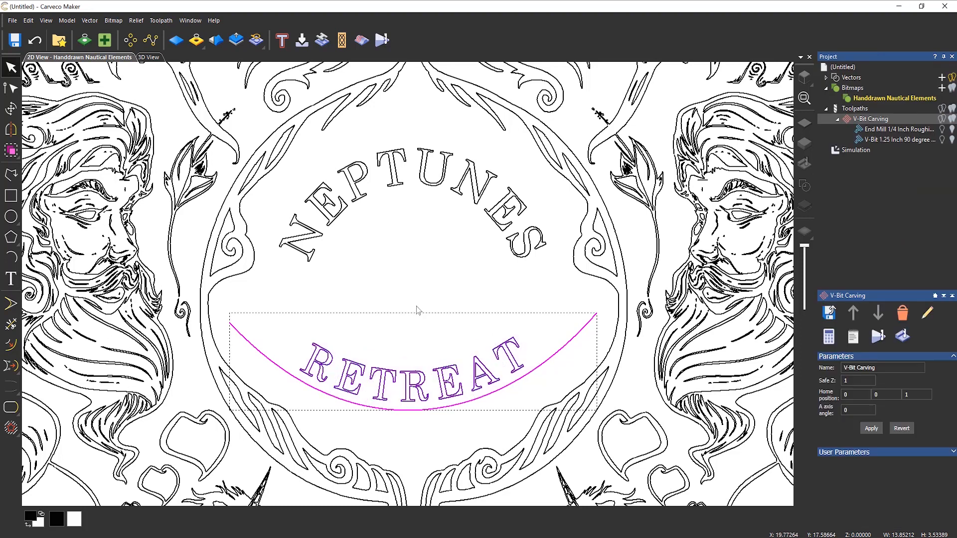
- Delete the guide arc beneath RETREAT
click(533, 372)
key(Delete)
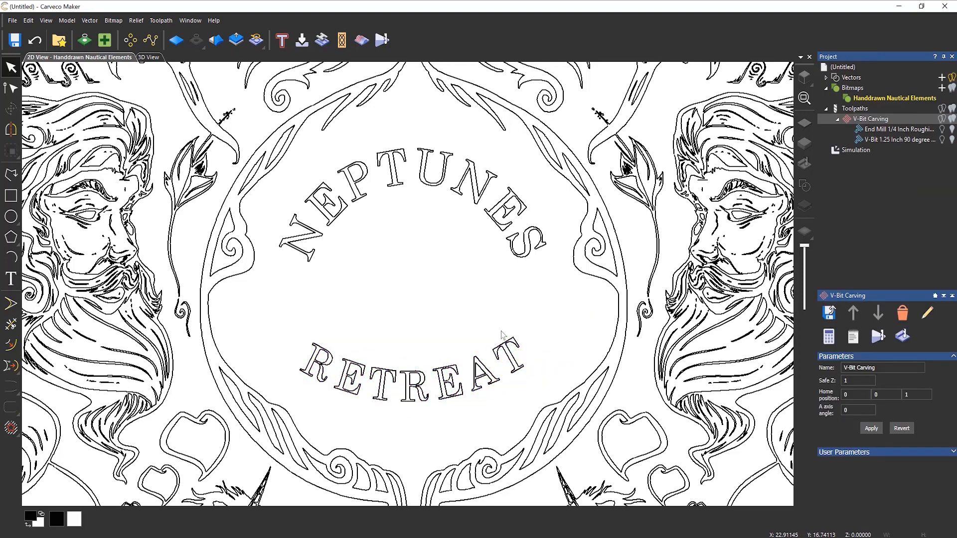
scroll(463, 232, down, 2)
scroll(418, 323, up, 1)
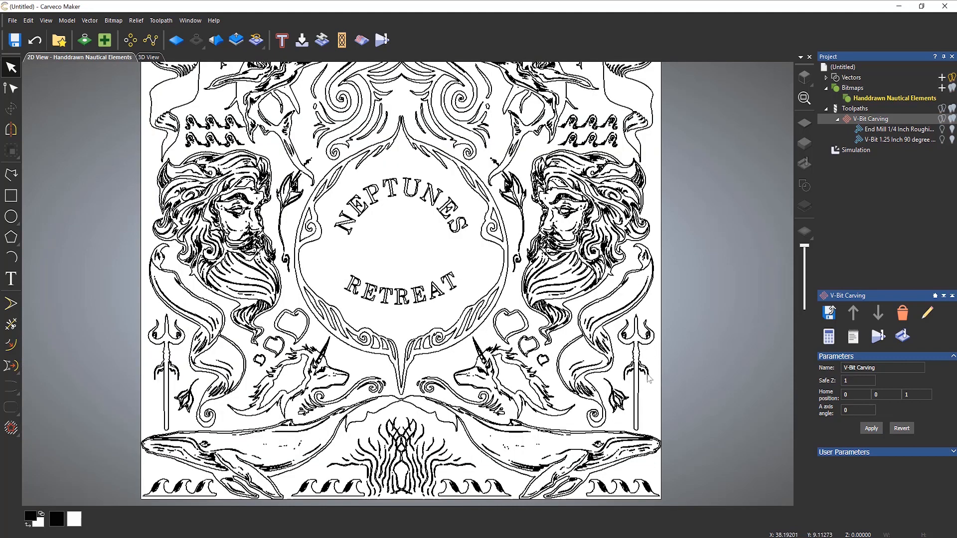
scroll(648, 357, up, 1)
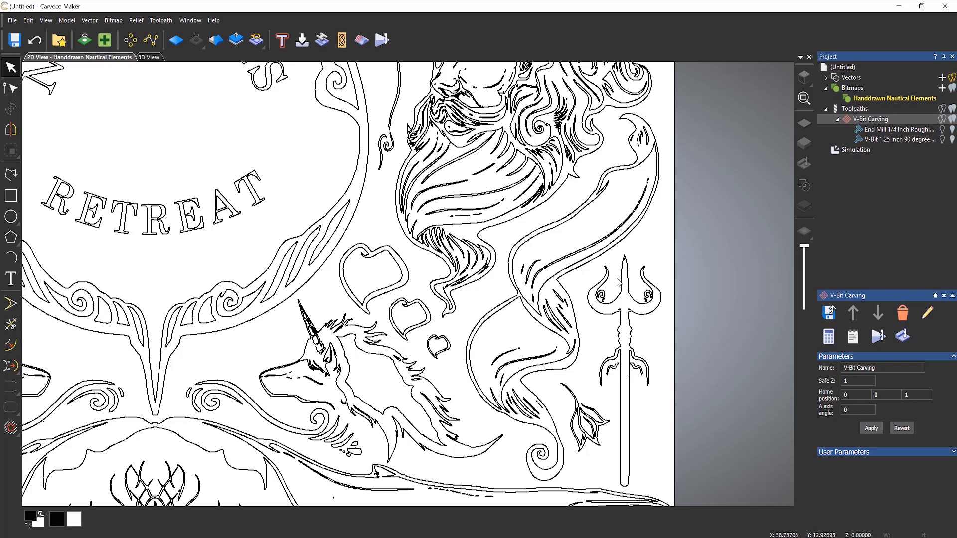
- Marquee-select the right-hand trident to inspect it, then clear the selection
drag(587, 232, 673, 504)
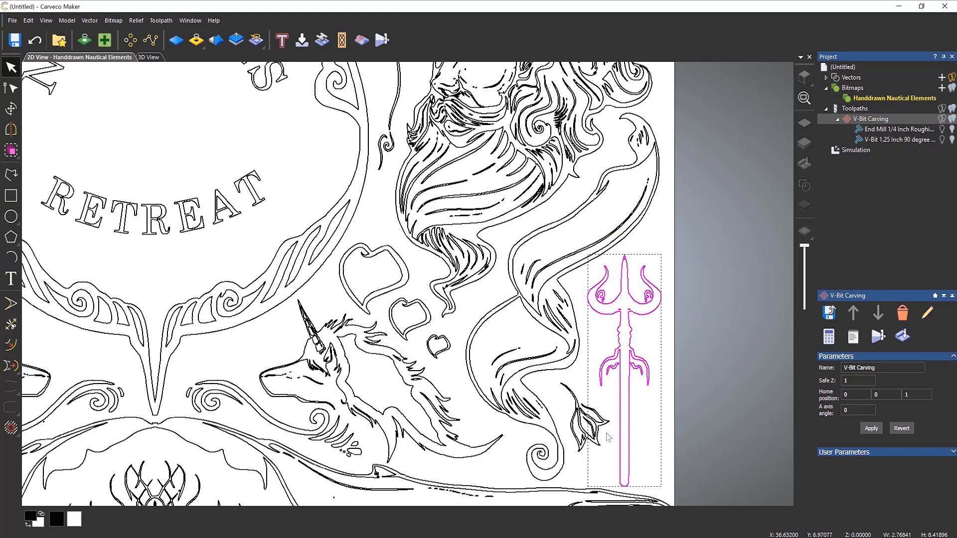
scroll(607, 437, up, 2)
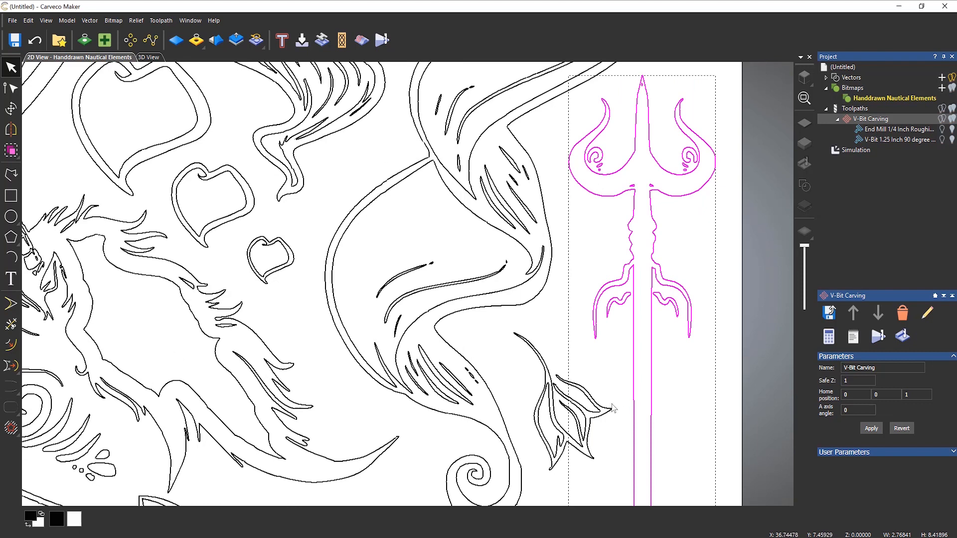
shift+click(620, 300)
scroll(618, 305, down, 2)
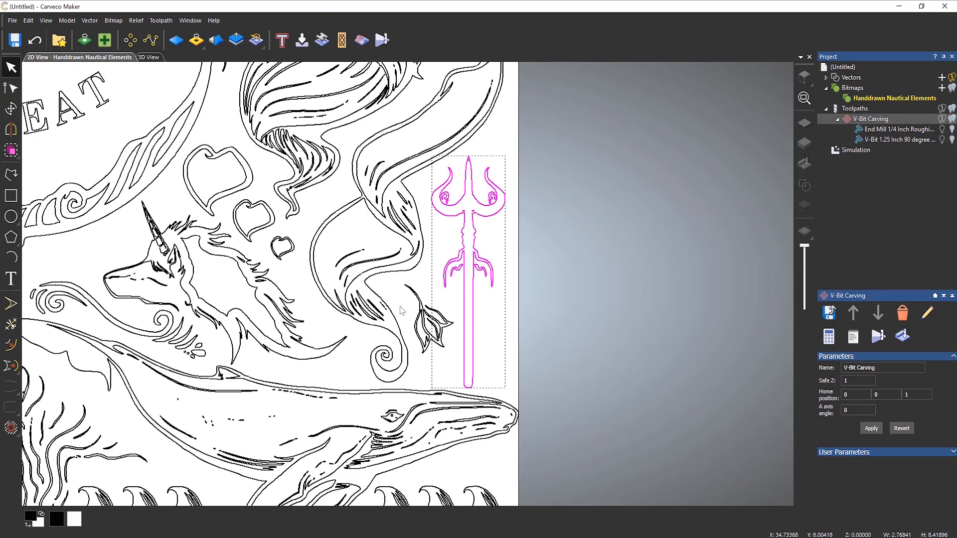
scroll(401, 309, down, 2)
click(223, 160)
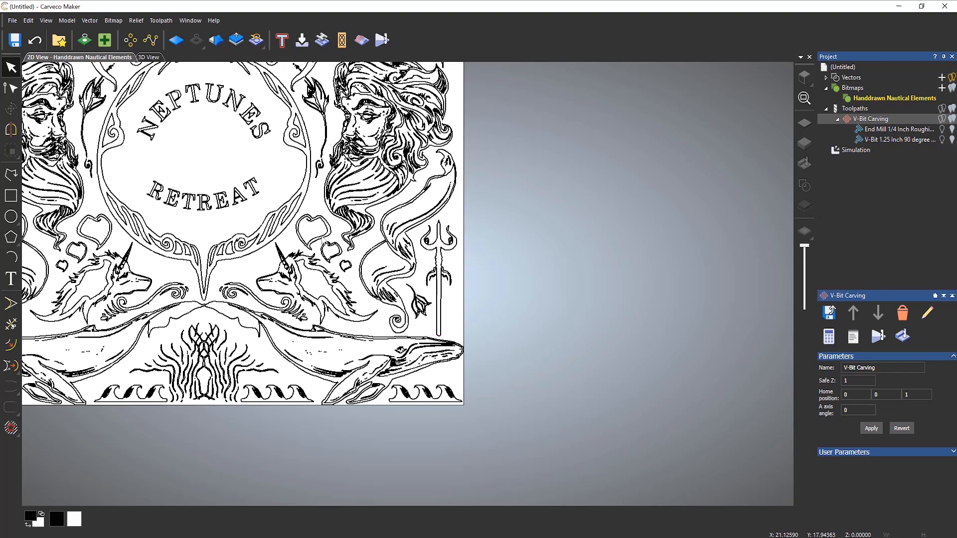
- Make a copy of the right-hand trident beside the panel
middle_drag(223, 160, 418, 273)
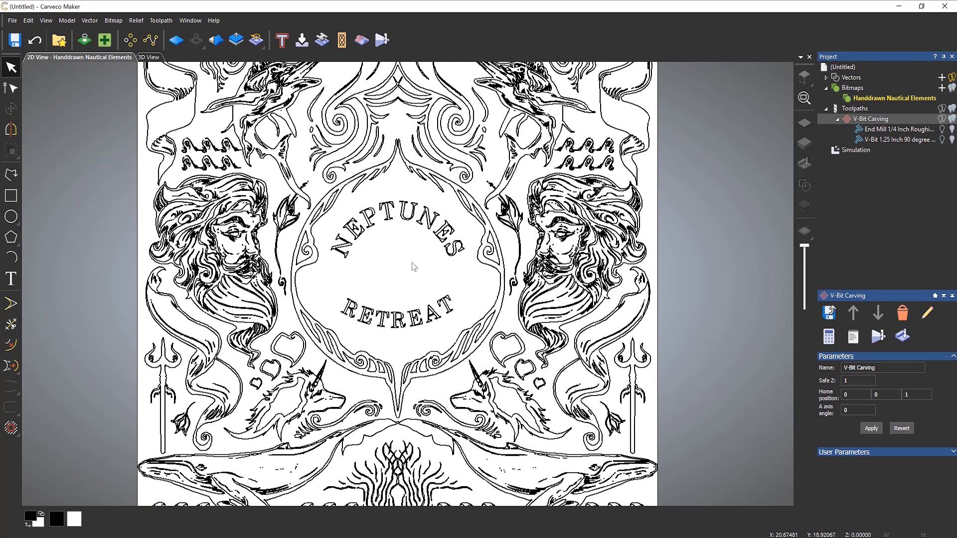
right_click(413, 267)
click(624, 323)
drag(609, 322, 657, 461)
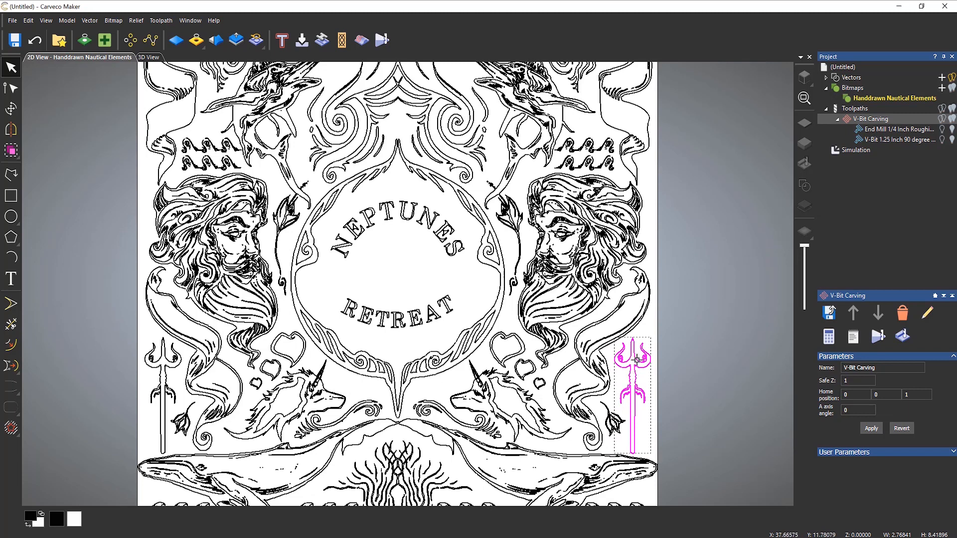
drag(636, 358, 698, 216)
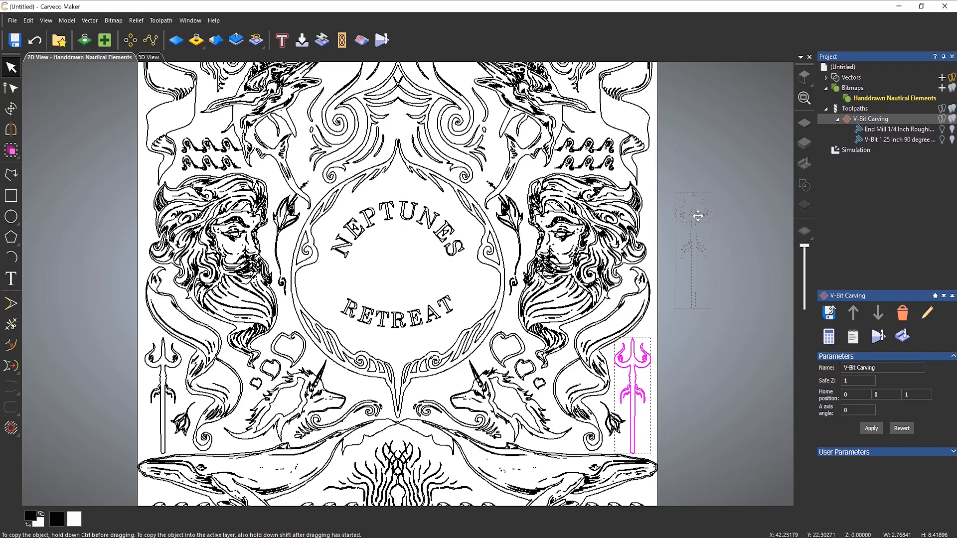
drag(698, 215, 697, 215)
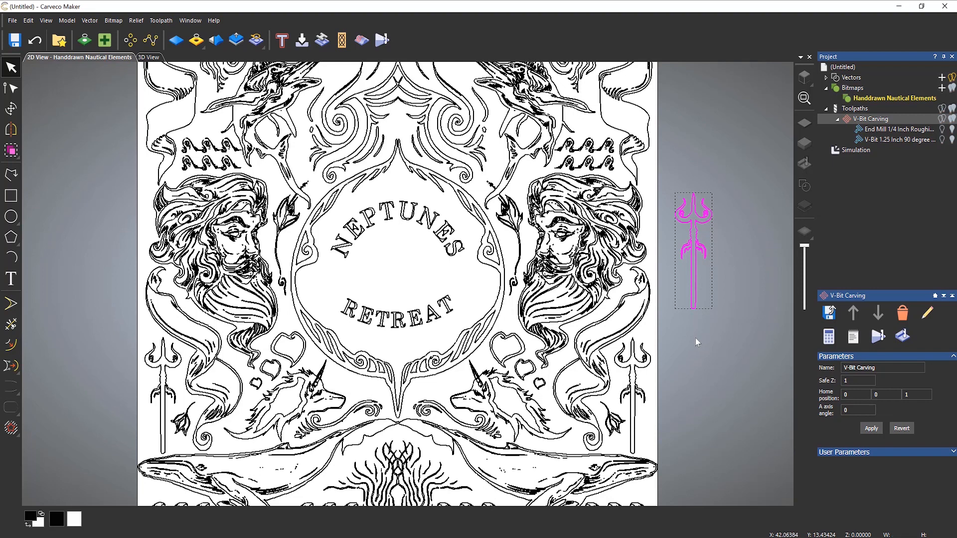
- Centre the trident copy in the model with Vector > Align > Centre in Model
click(88, 21)
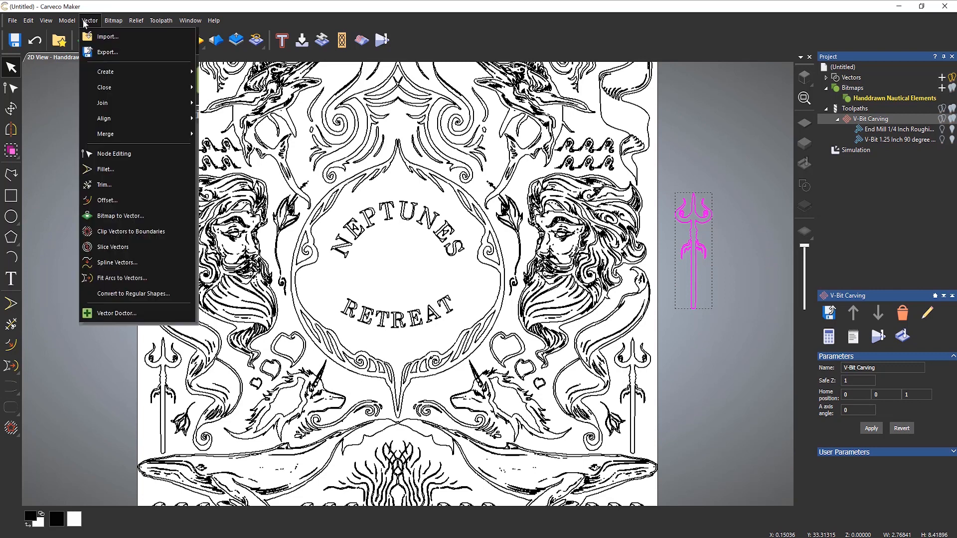
mouse_move(179, 119)
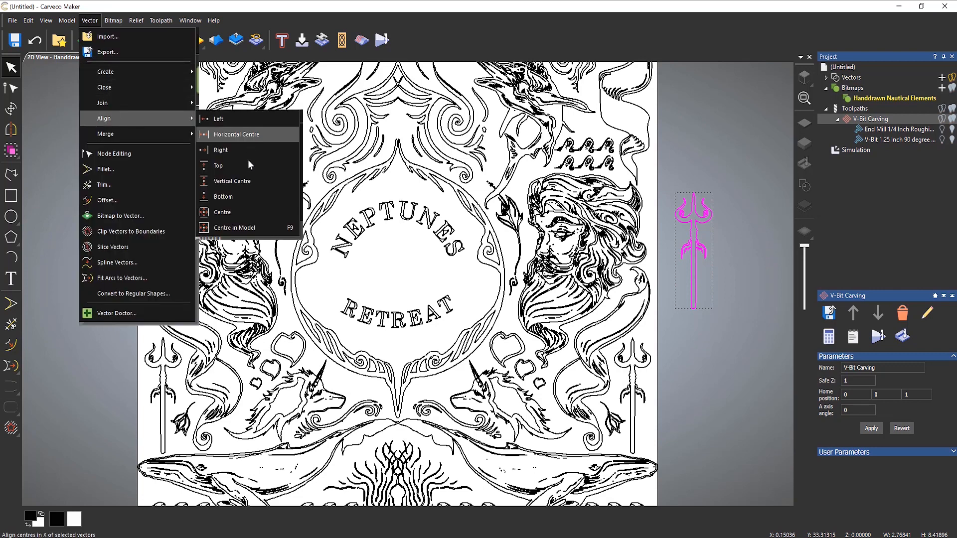
click(252, 229)
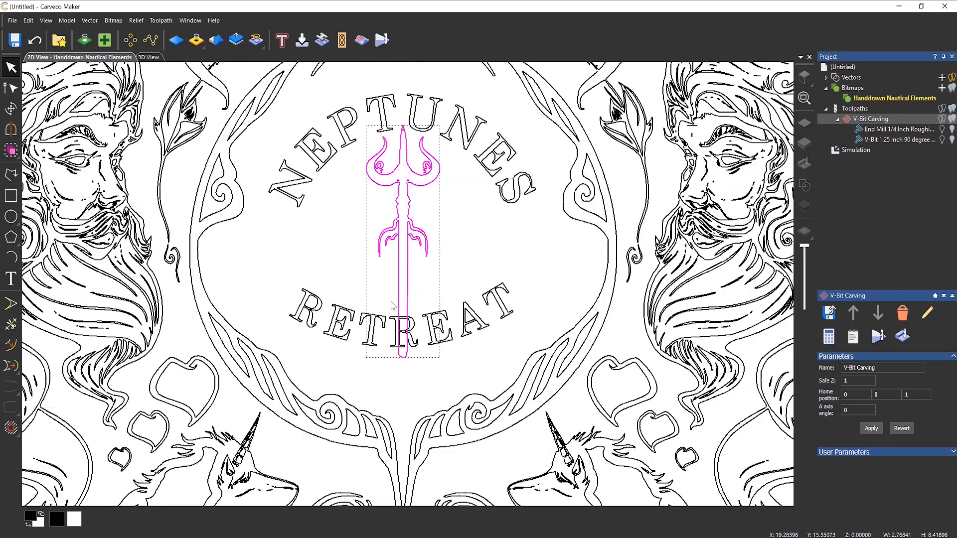
scroll(392, 304, up, 2)
- Scale the centre trident to about 1.89 by 5.74 inches and nudge it up three steps
click(10, 111)
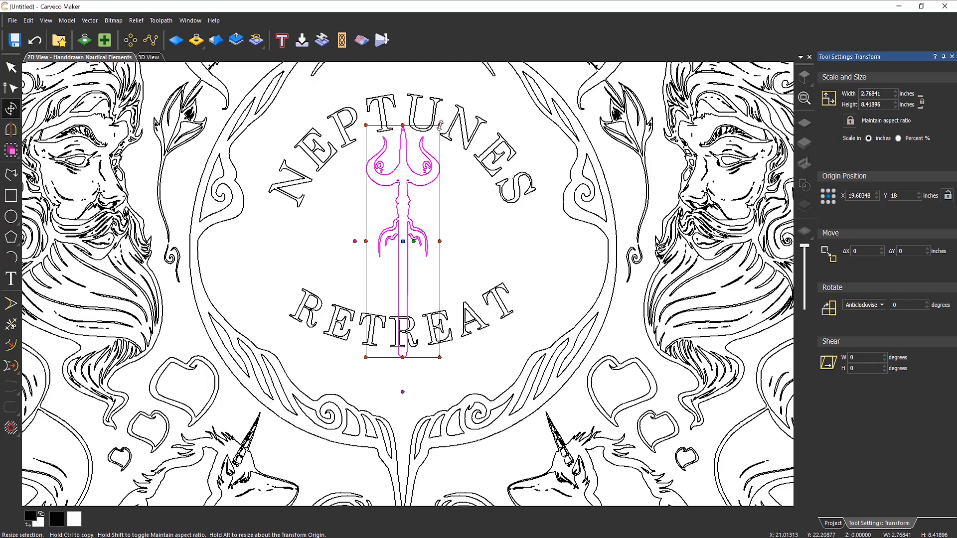
drag(440, 125, 447, 170)
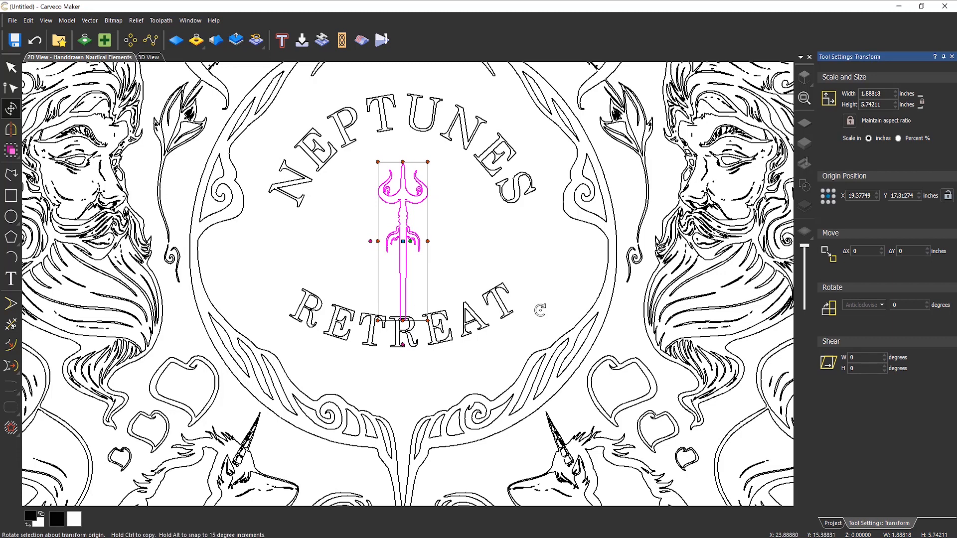
key(Up)
key(Up)
key(Up)
key(Up)
key(Up)
key(Up)
key(Up)
key(Up)
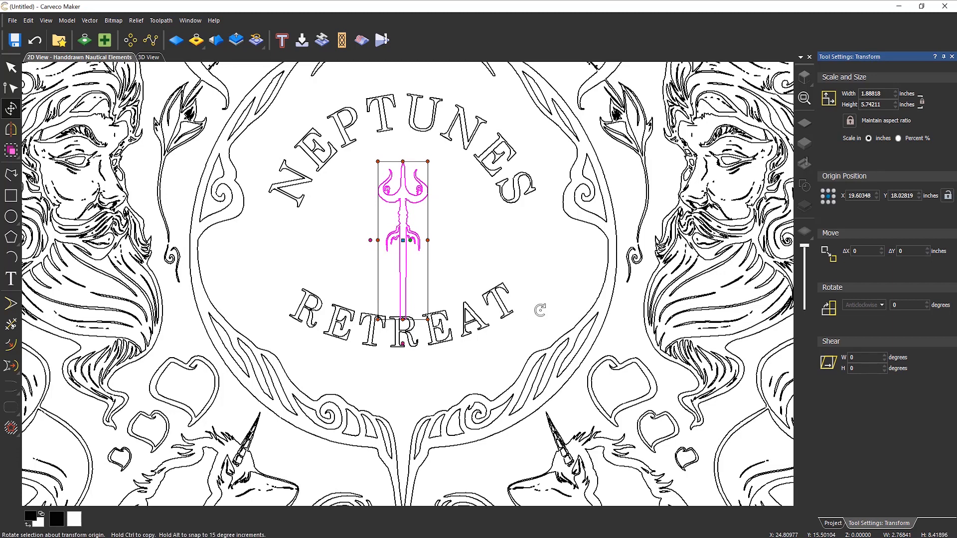
key(Up)
key(Up)
key(Up)
key(Up)
key(Up)
key(Up)
key(Up)
key(Up)
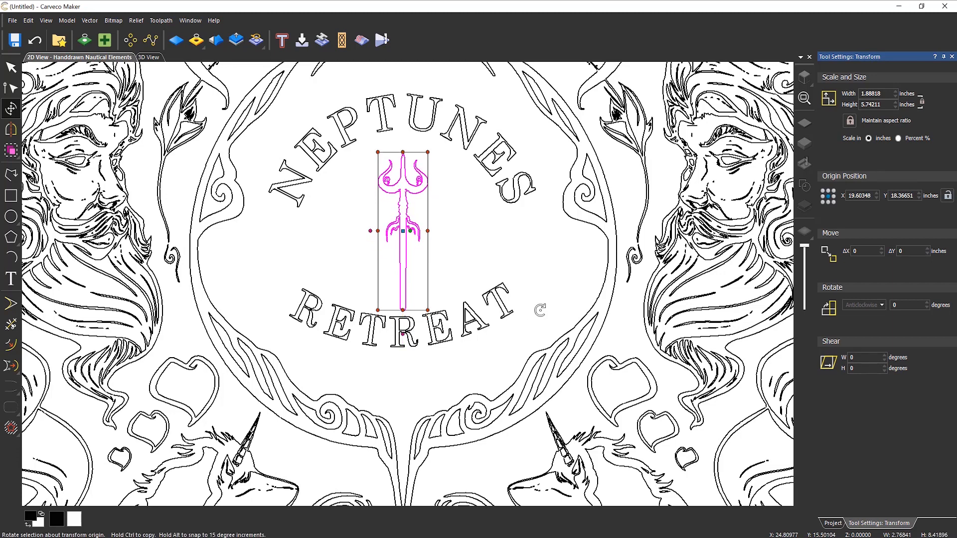
key(Up)
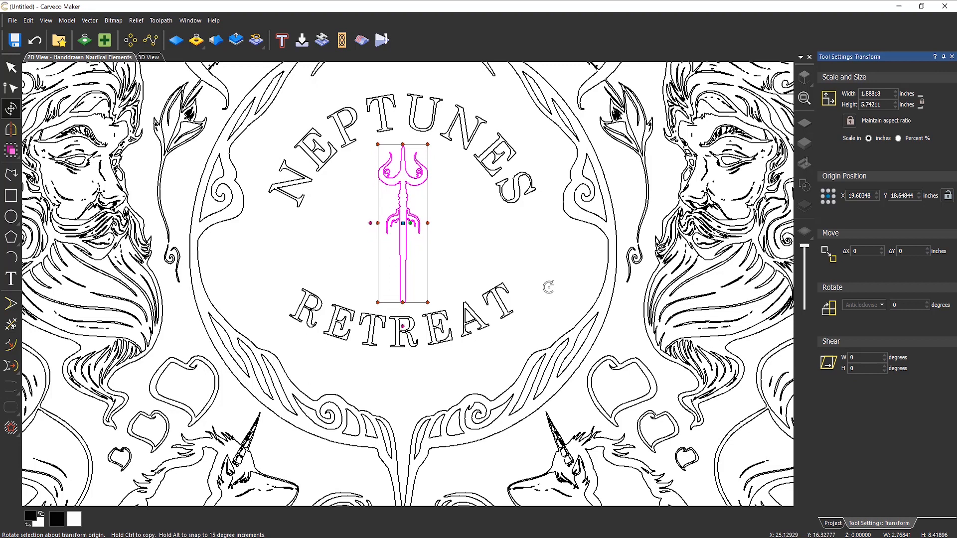
click(548, 287)
scroll(482, 301, down, 1)
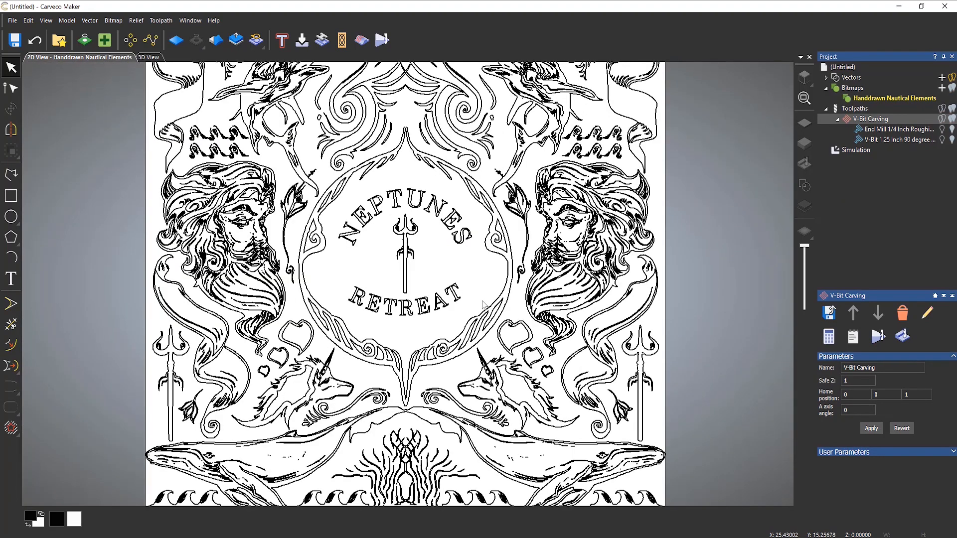
- Recalculate the V-Bit Carving toolpath with all vectors selected, including NEPTUNES, RETREAT and the trident
scroll(479, 307, down, 1)
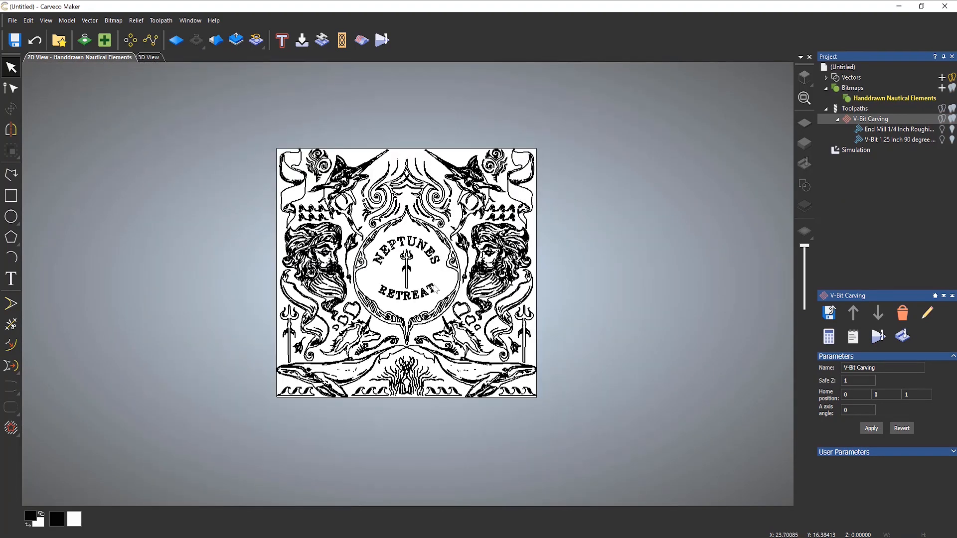
scroll(435, 288, up, 1)
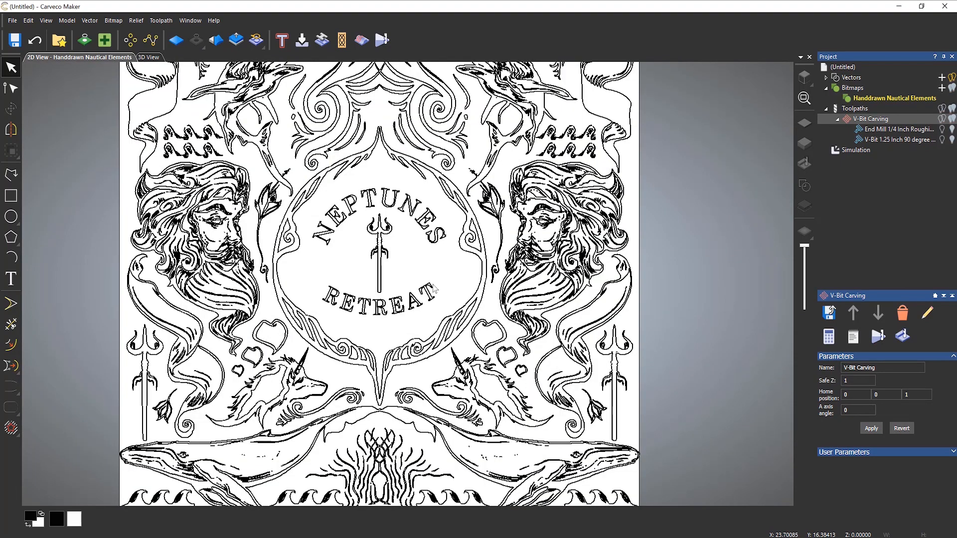
double_click(871, 121)
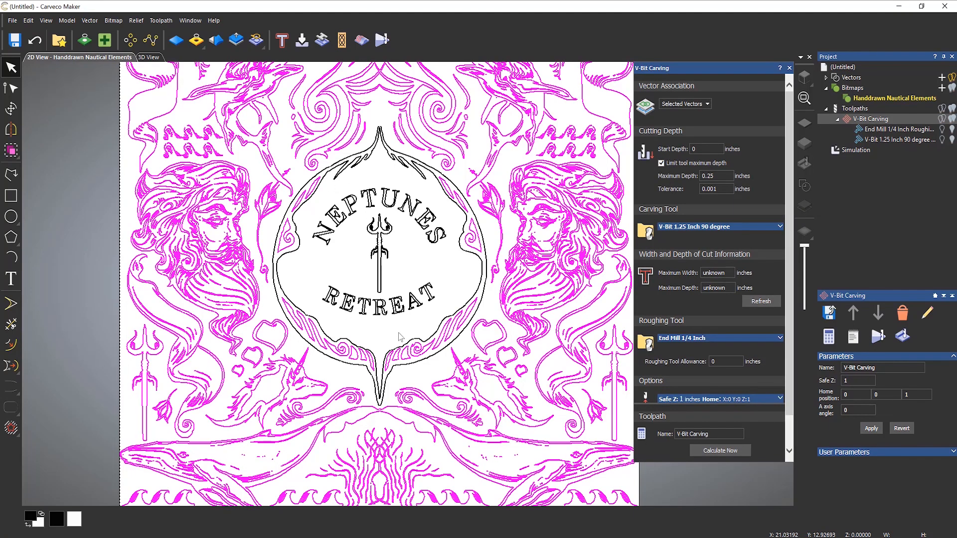
key(ctrl+a)
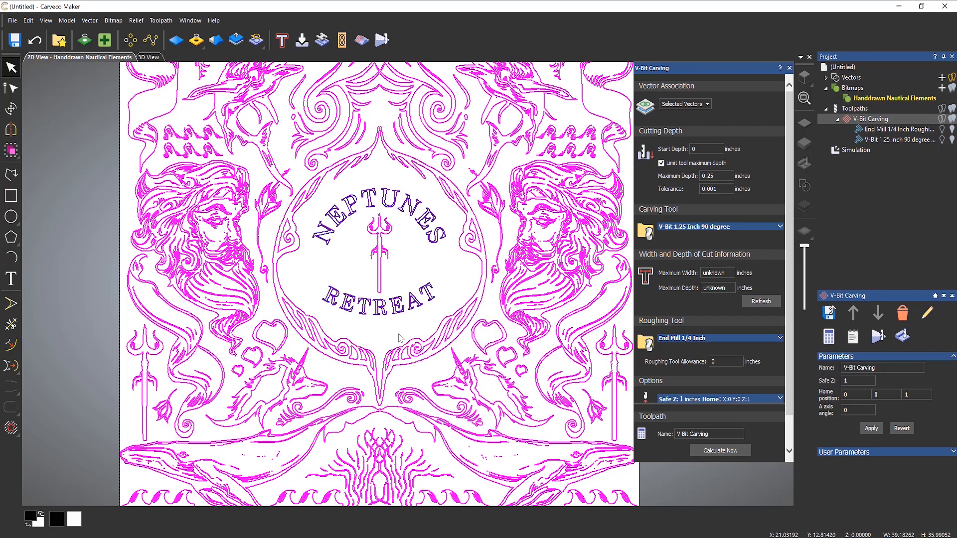
click(710, 451)
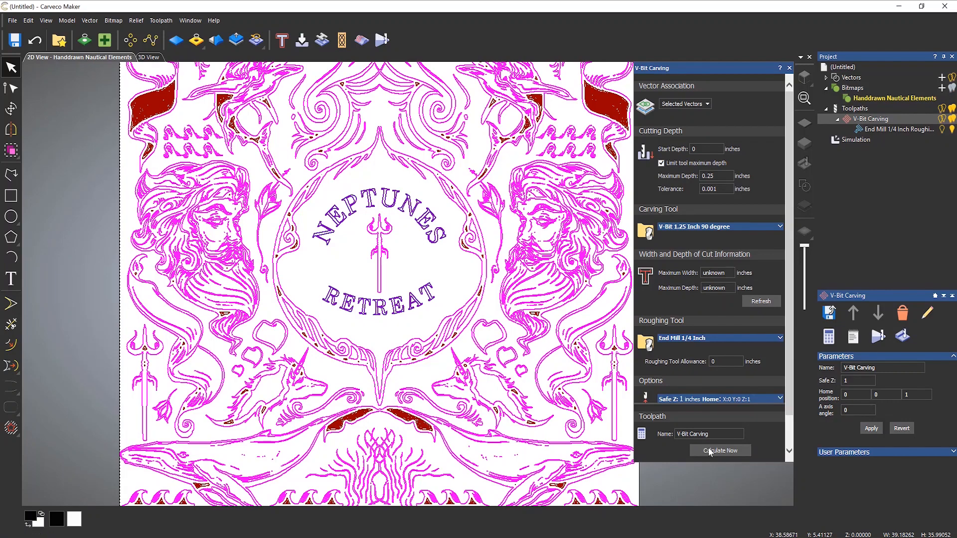
click(789, 68)
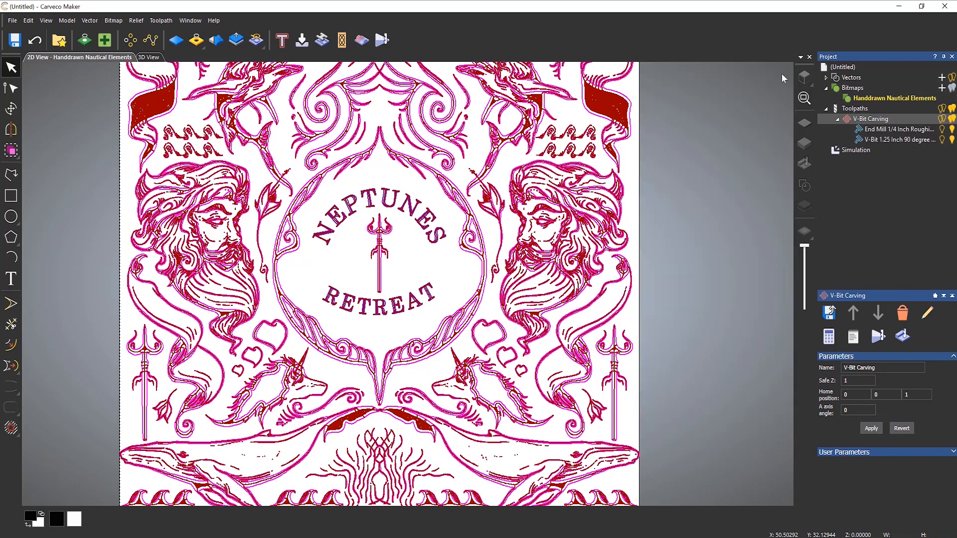
- Delete the old simulation from the toolpath list
click(842, 151)
right_click(841, 149)
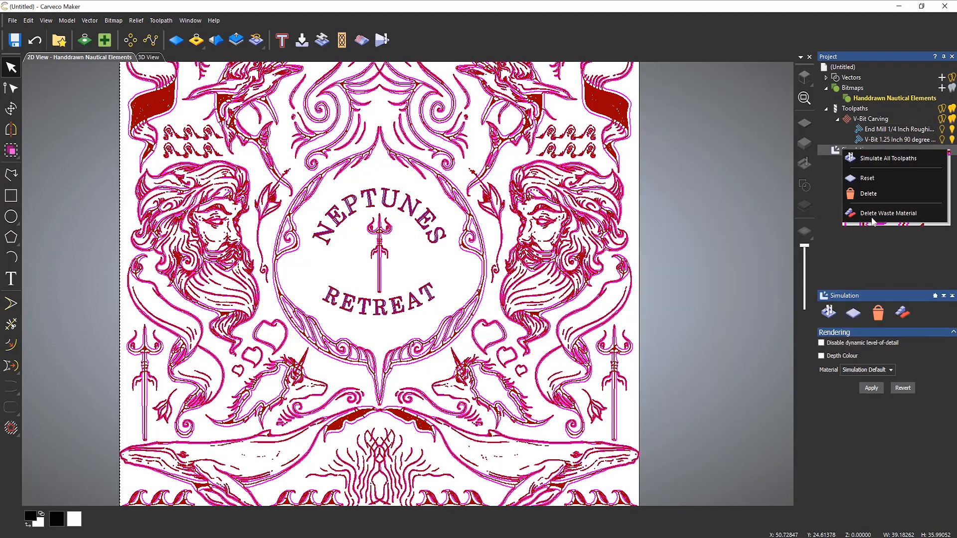
click(872, 195)
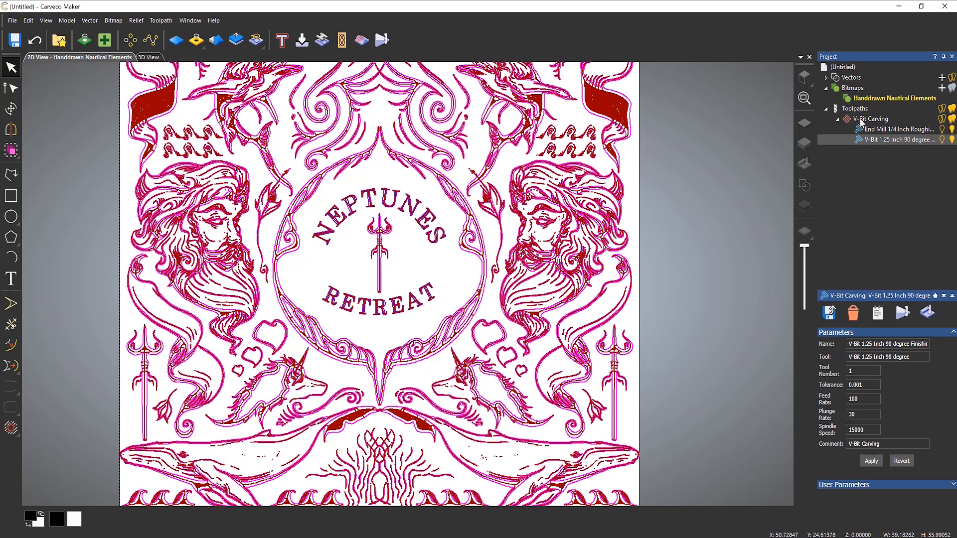
- Simulate the V-Bit Carving toolpath and orbit the 3D view to inspect the carved medallion
right_click(851, 119)
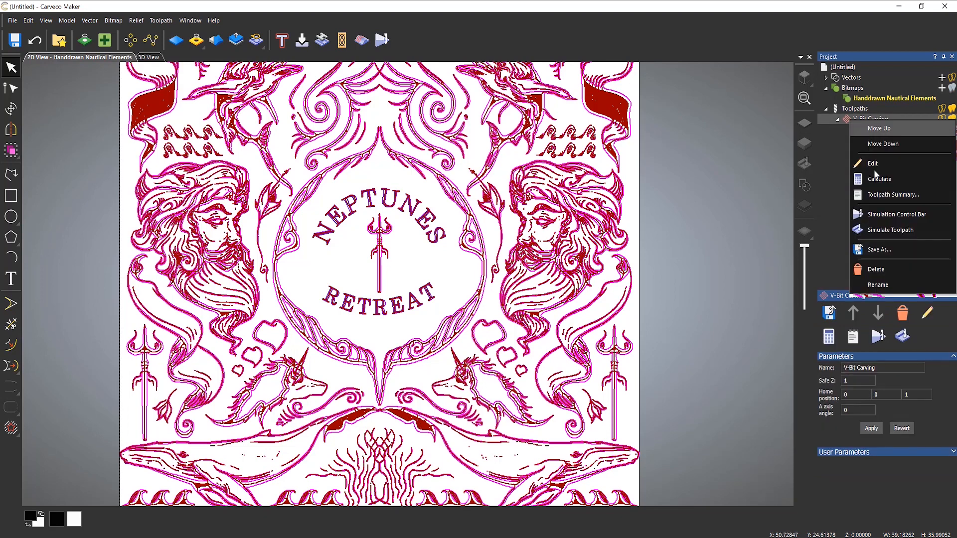
click(896, 235)
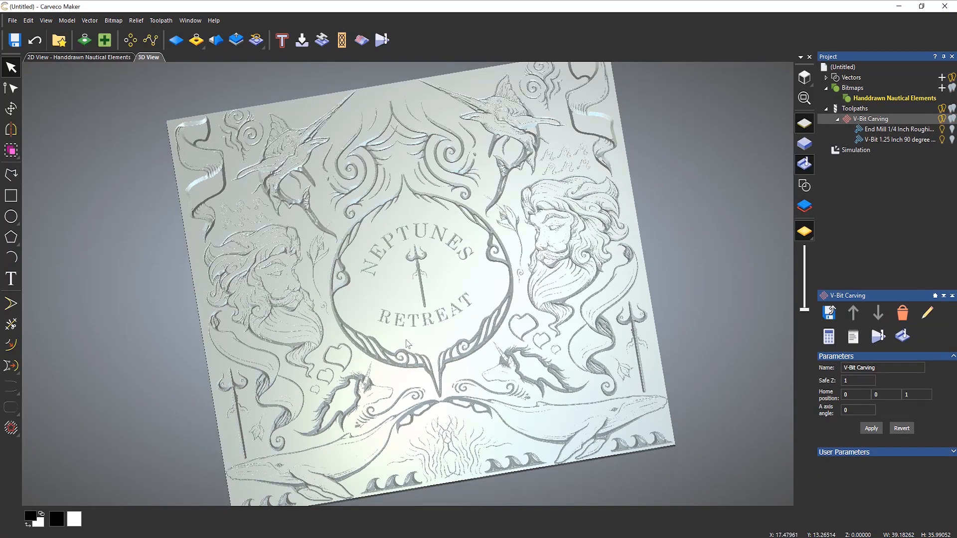
drag(467, 356, 487, 396)
scroll(428, 283, up, 5)
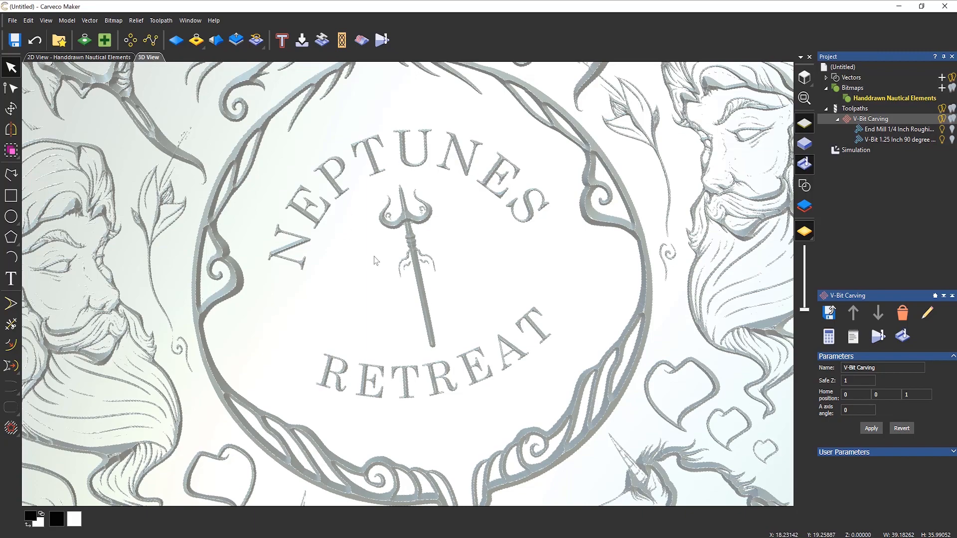
scroll(376, 273, down, 1)
scroll(376, 273, down, 2)
scroll(377, 281, down, 1)
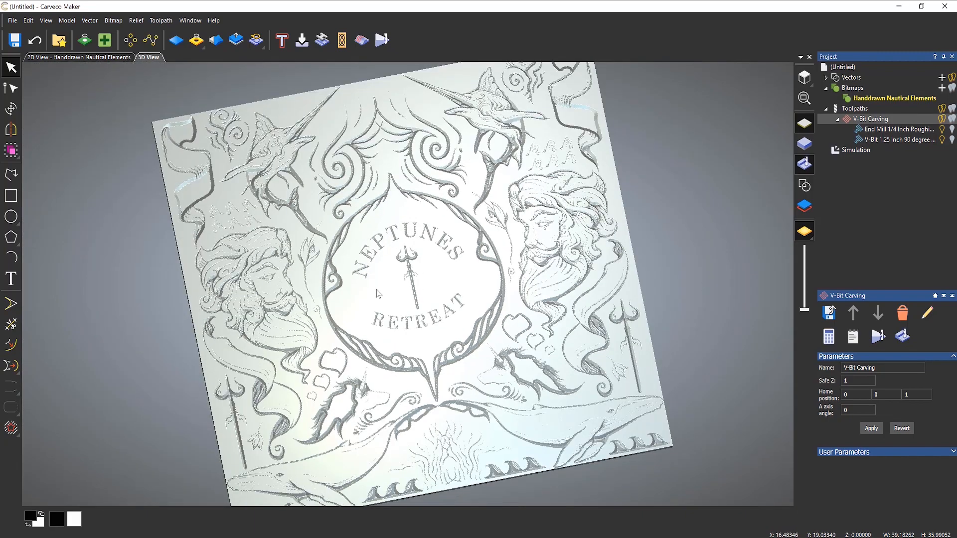
drag(410, 350, 424, 323)
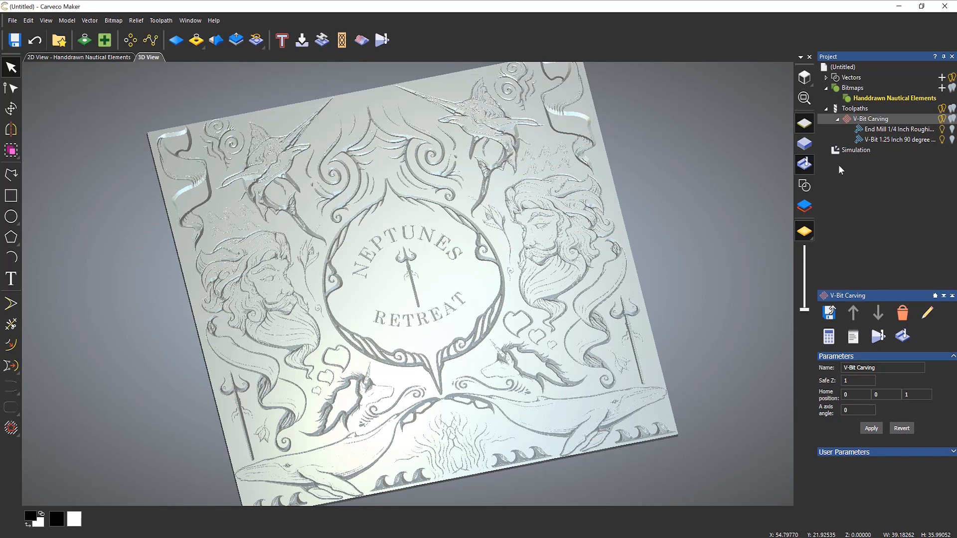
- Turn on depth colouring for the simulated carving
click(847, 151)
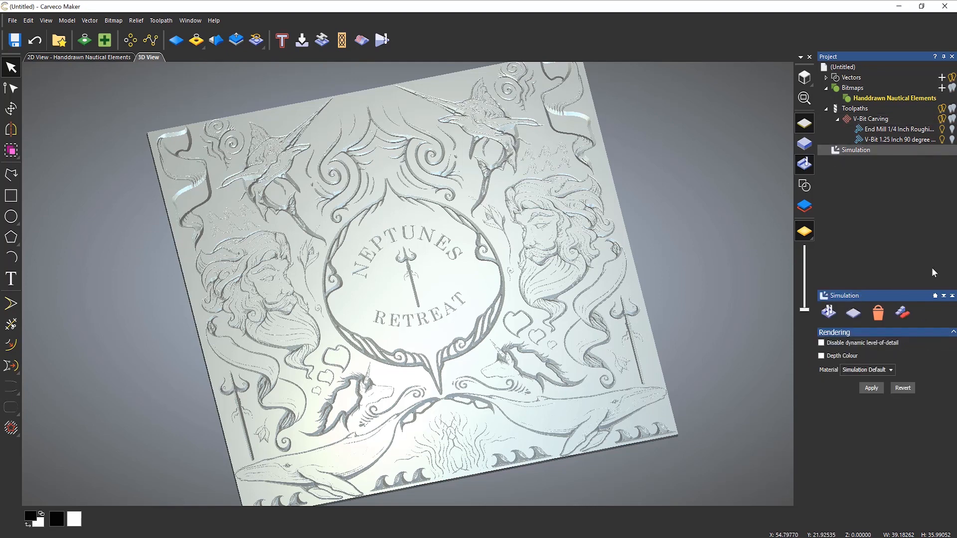
click(822, 355)
click(875, 389)
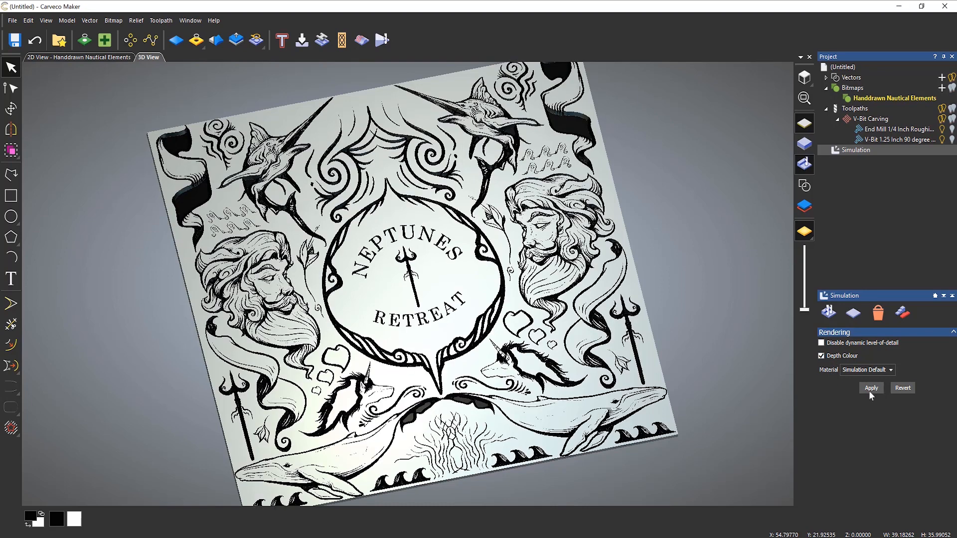
- Add a tan orange-brown (RGB 186, 132, 69) to the palette as a custom colour, tinting the carved recesses
right_click(110, 518)
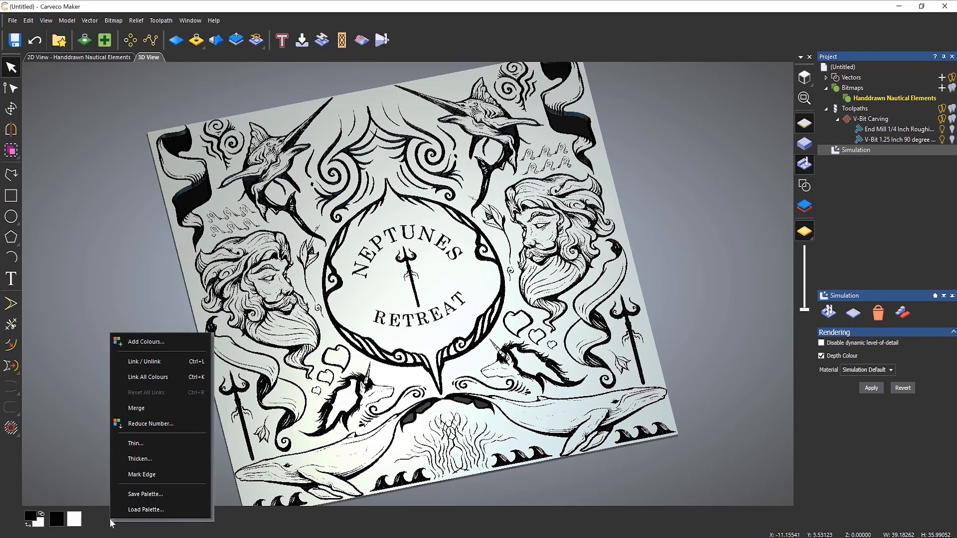
click(138, 348)
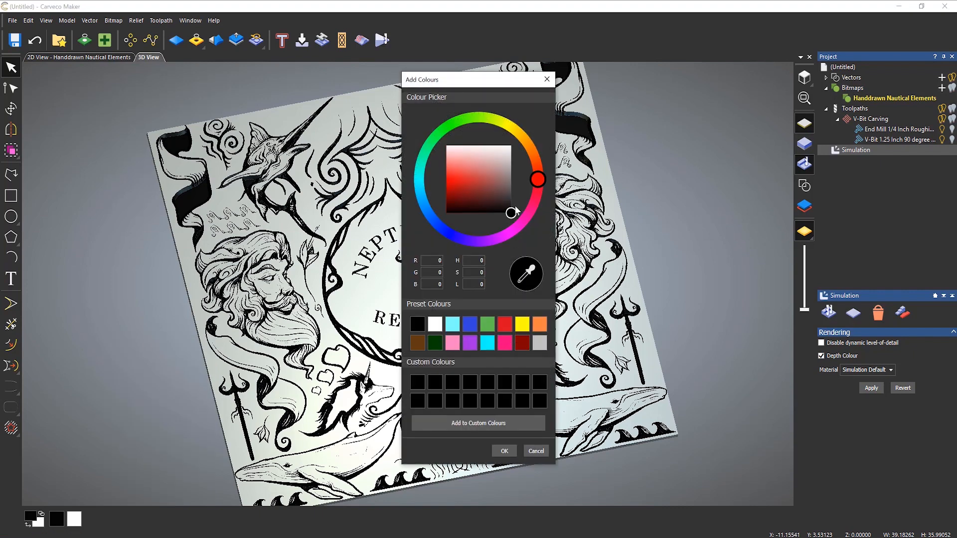
drag(537, 179, 537, 144)
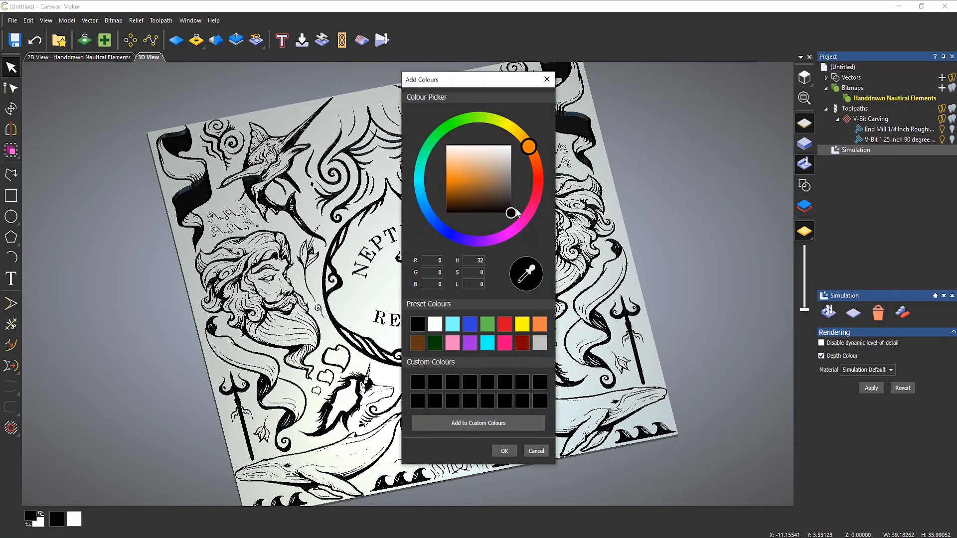
drag(513, 211, 482, 179)
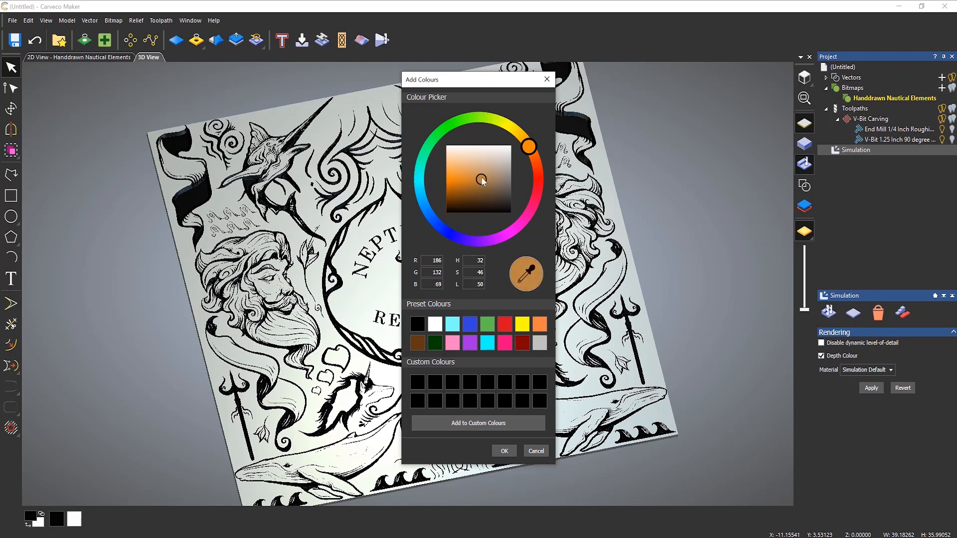
click(473, 421)
click(508, 450)
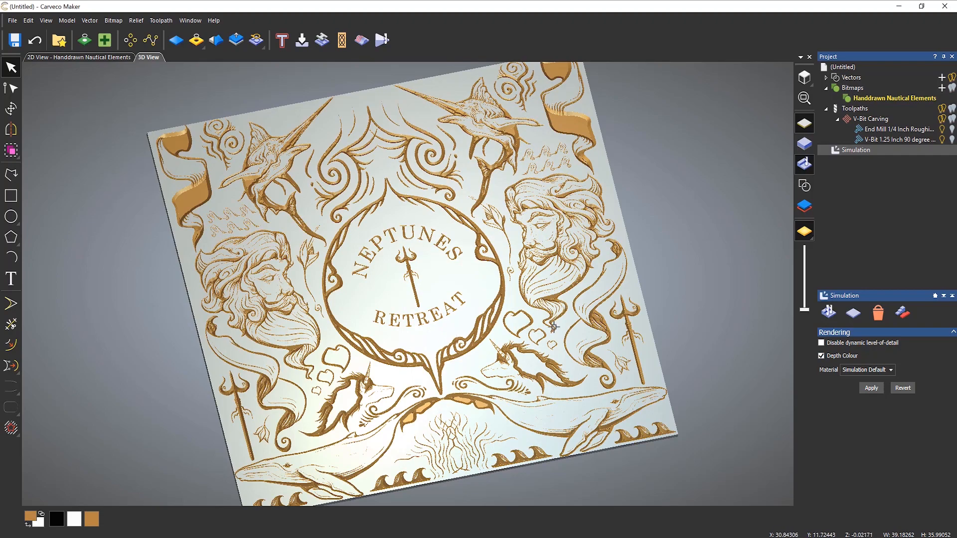
drag(550, 368, 560, 329)
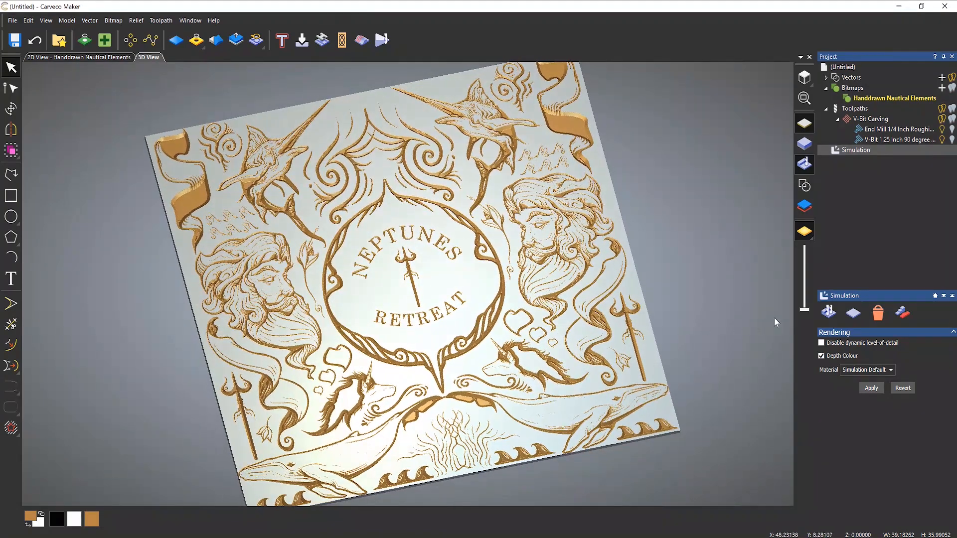
- Set the simulation material to Light Oak (H), replacing the first-tried Light Oak (V)
click(864, 371)
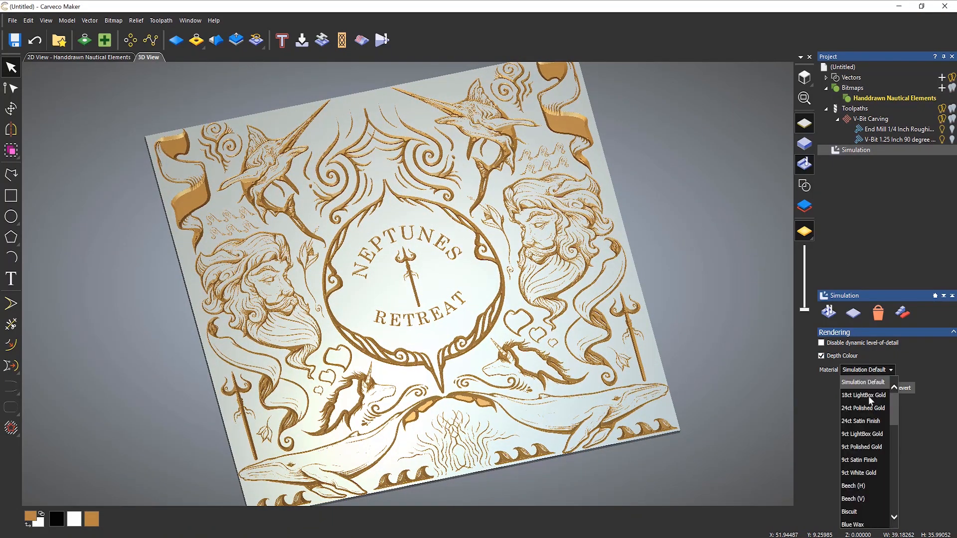
scroll(868, 453, down, 3)
scroll(868, 461, down, 3)
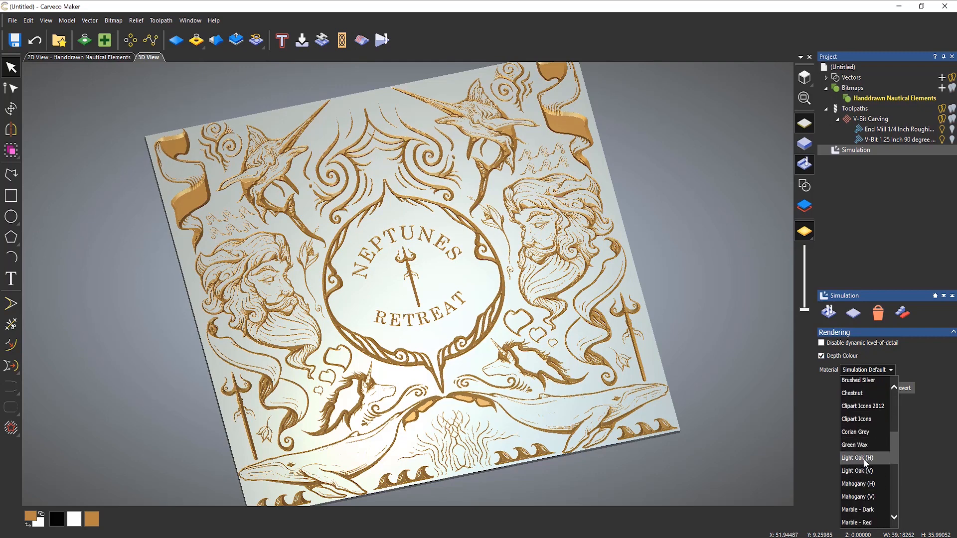
click(863, 471)
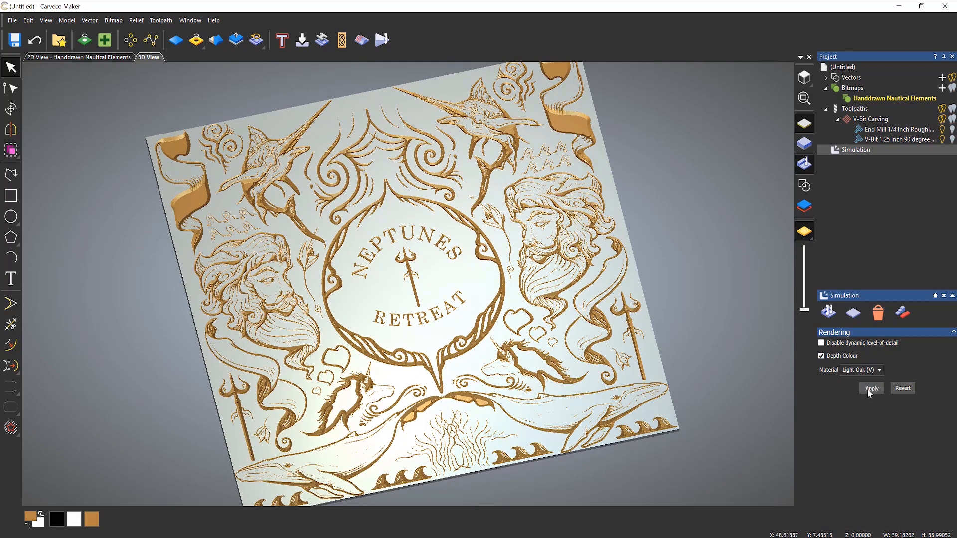
click(869, 388)
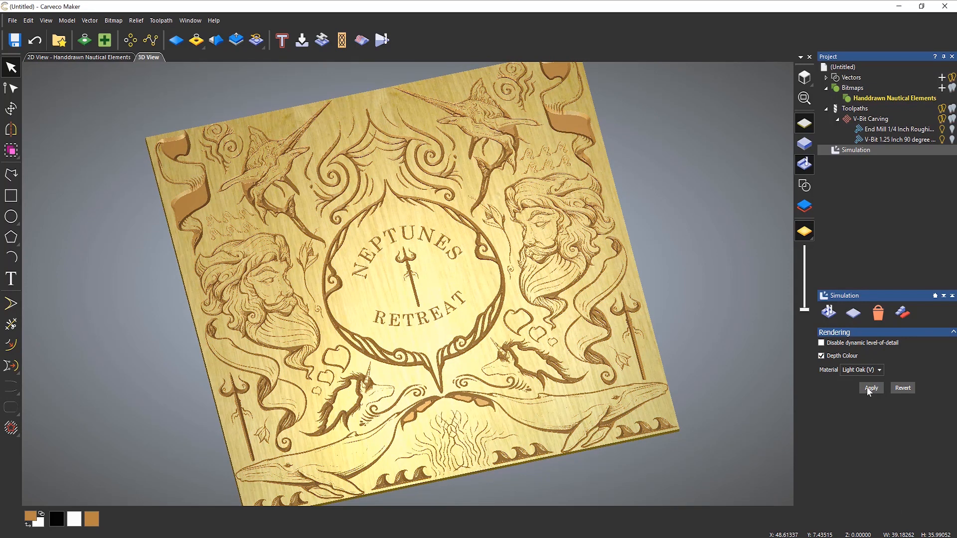
click(871, 373)
click(875, 457)
click(870, 389)
drag(531, 294, 495, 314)
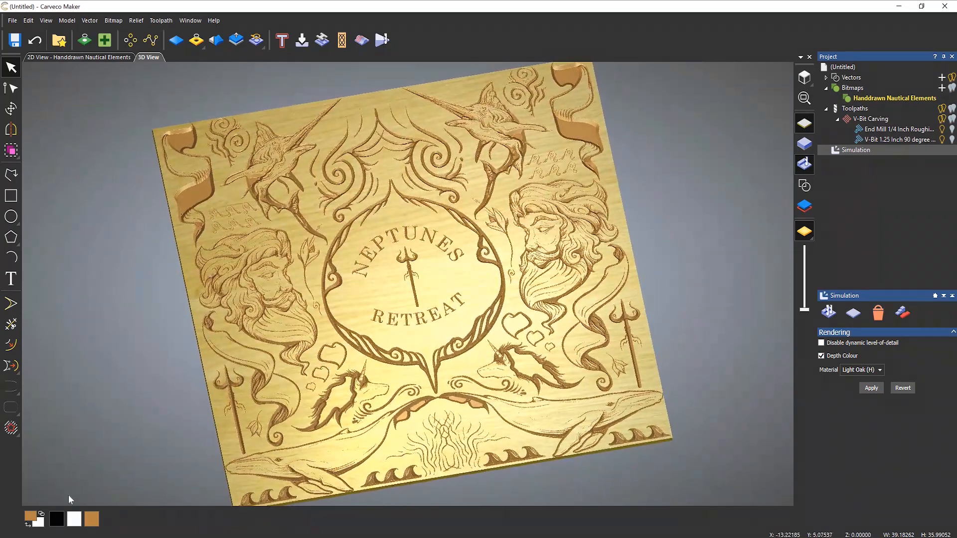
- Make the carved lines black and show the Toolpaths operations panel
click(56, 519)
drag(595, 305, 485, 313)
scroll(436, 356, up, 2)
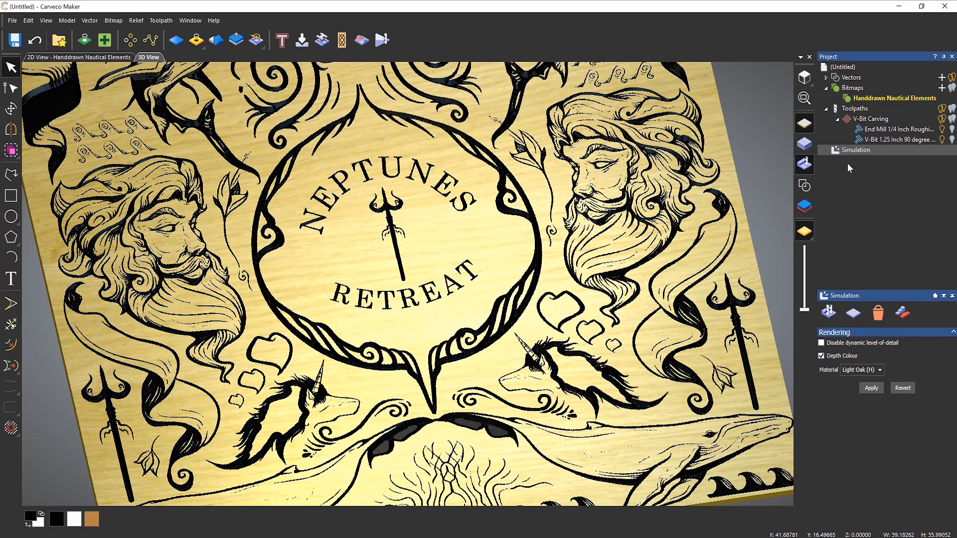
click(861, 109)
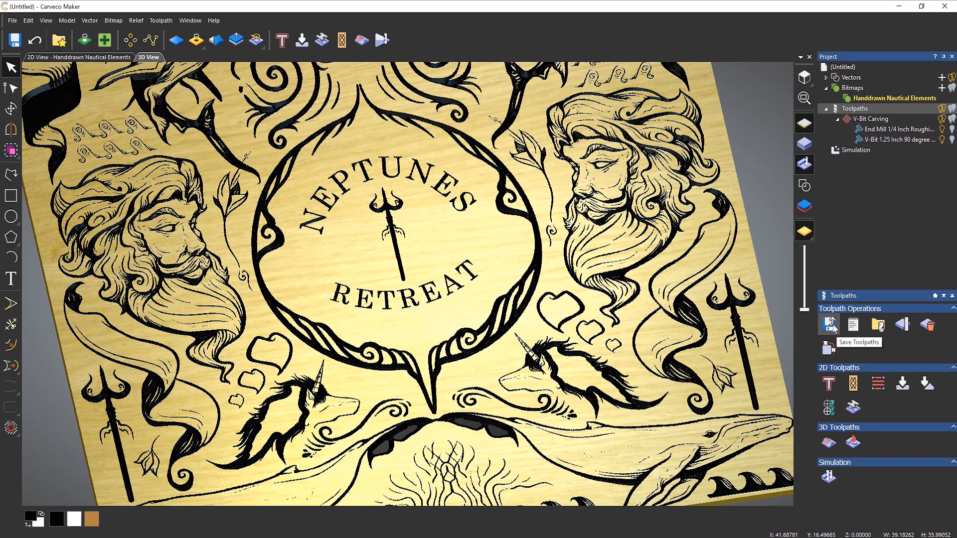
- In Save Toolpaths, enable saving to separate files and appending toolpath details
click(830, 327)
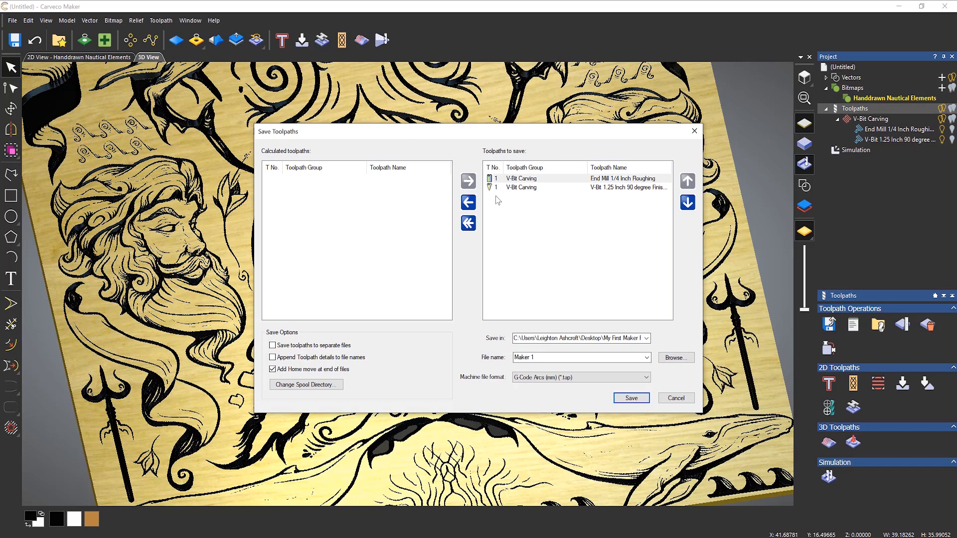
click(272, 346)
click(277, 359)
- Set the output to the Desktop's Neptunes Retreat Maker V-Bit Carving folder with file name 'neptunes'
click(681, 358)
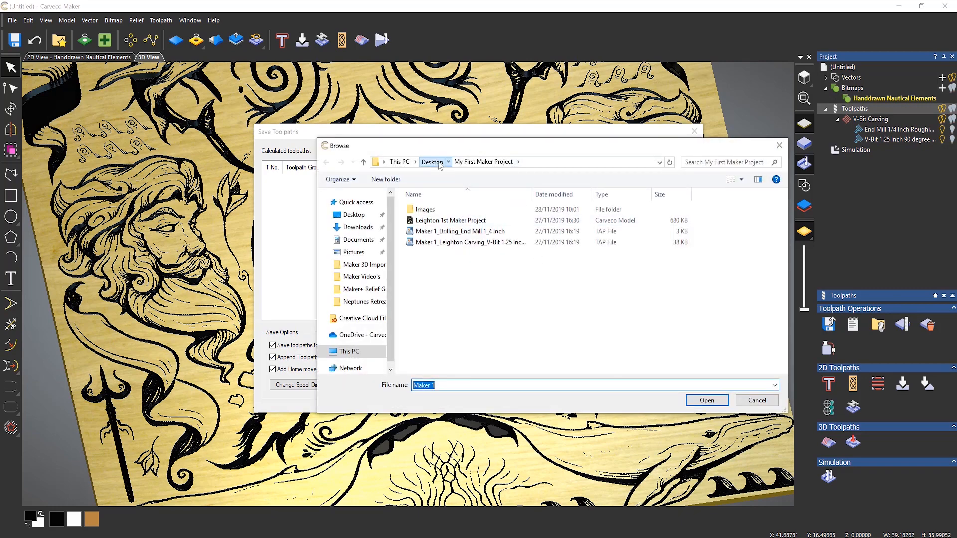
click(432, 163)
click(461, 307)
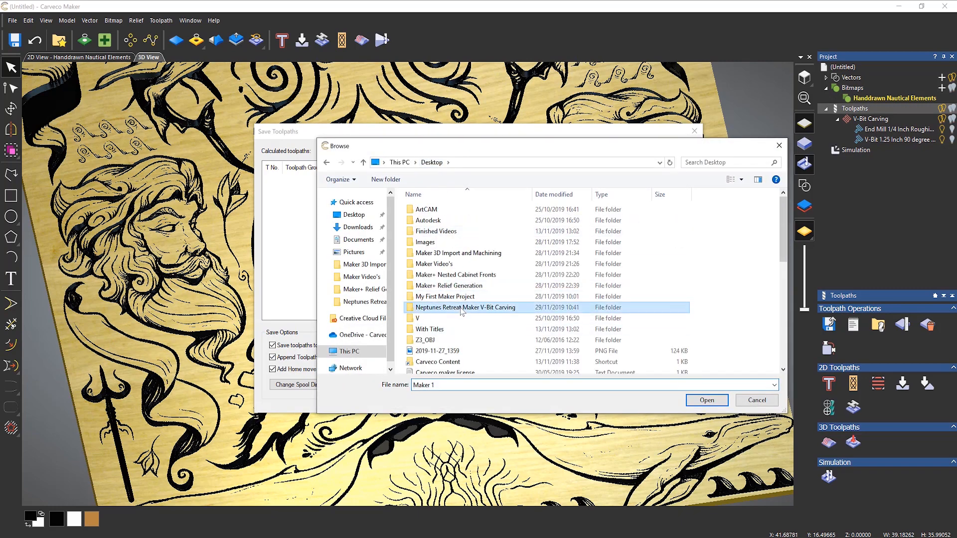
double_click(461, 308)
click(447, 384)
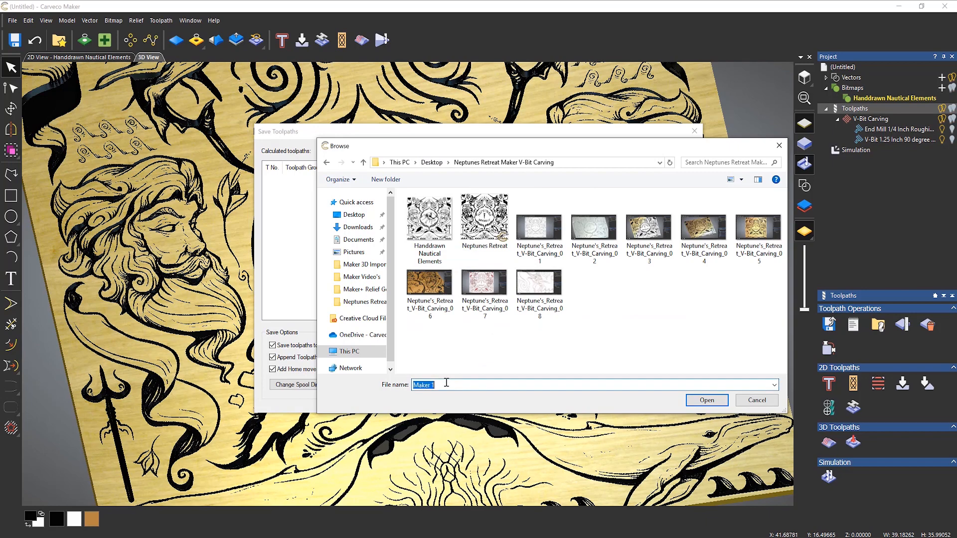
text(nept)
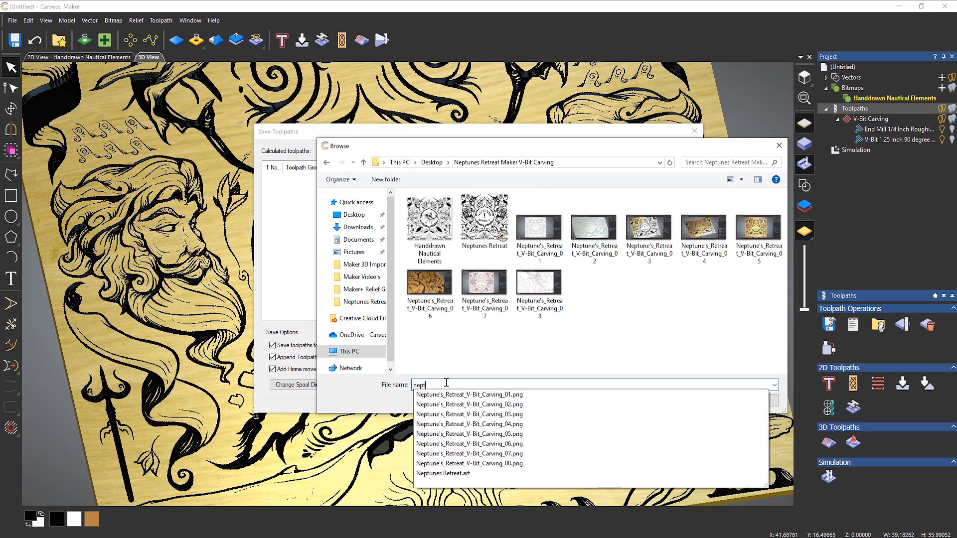
text(unes)
click(741, 342)
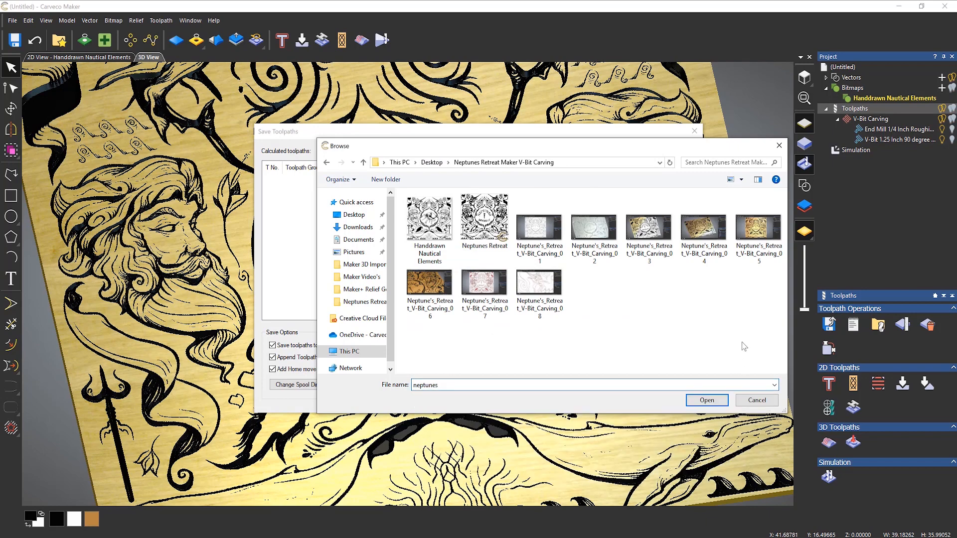
click(707, 400)
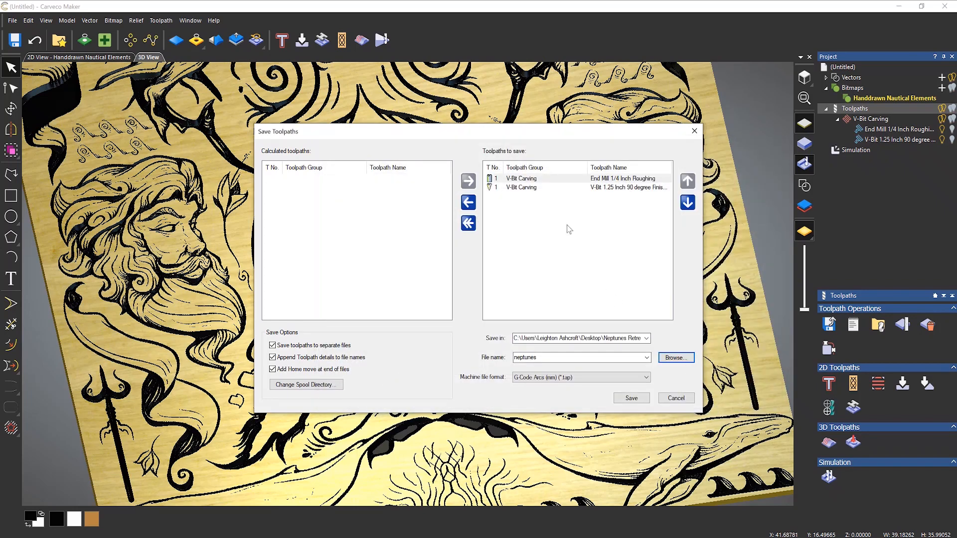
- Save both toolpaths in G-Code Arcs (mm) (*.tap) format and bring the output folder forward
click(533, 379)
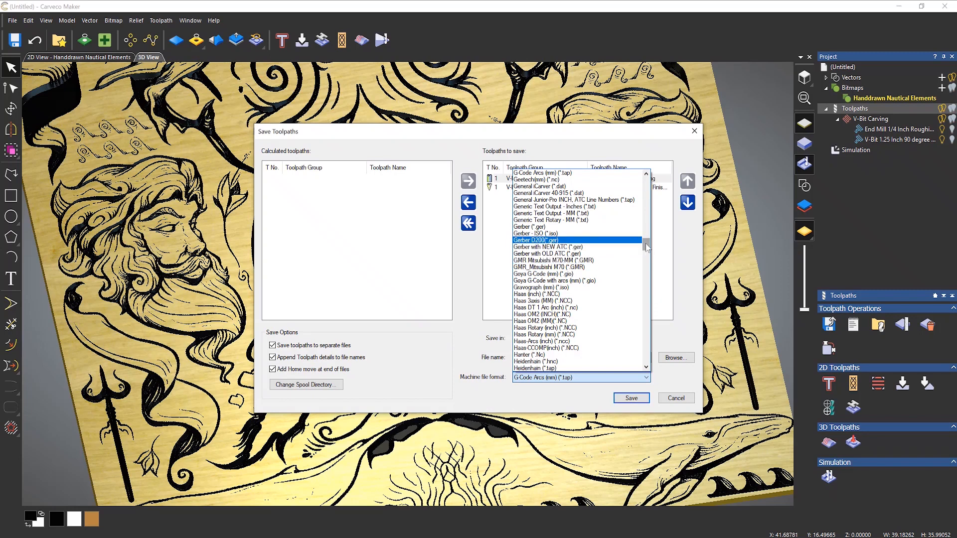
mouse_move(647, 246)
mouse_down()
mouse_move(640, 366)
mouse_move(629, 243)
mouse_up()
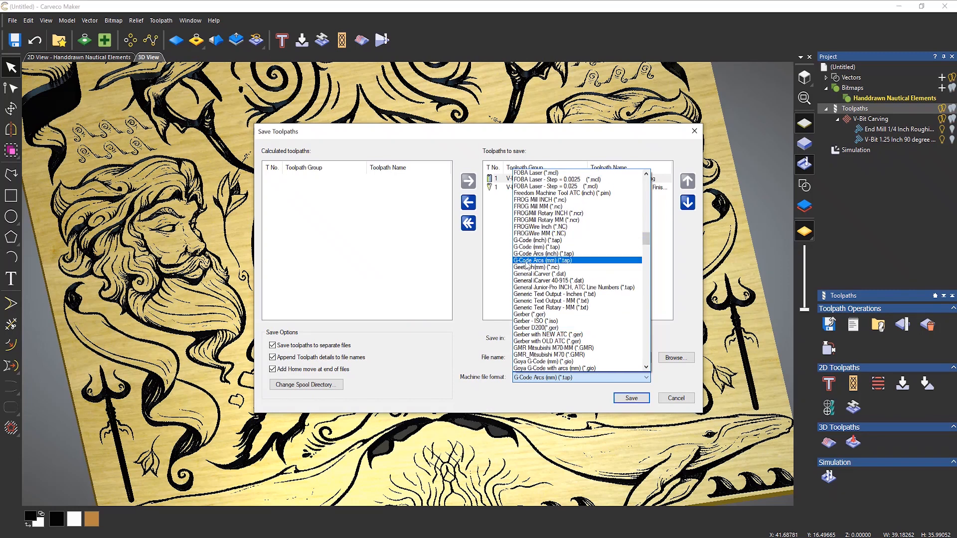
click(546, 262)
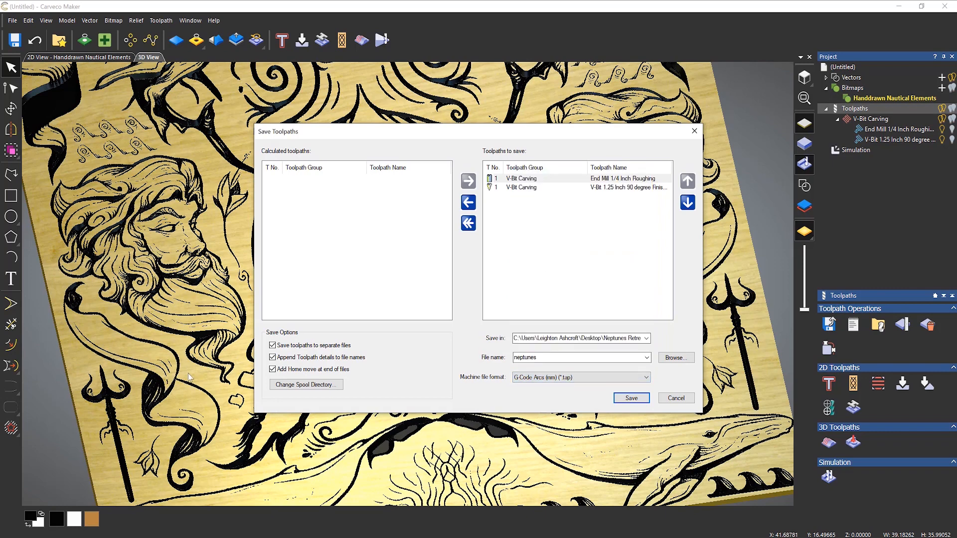
click(631, 398)
mouse_move(50, 537)
click(51, 508)
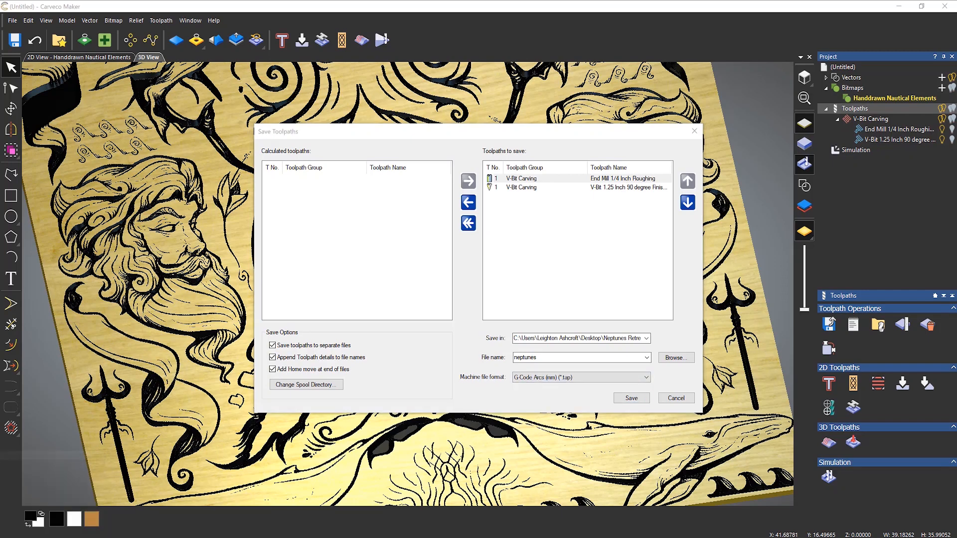
- Open the neptunes_toolpath1 End Mill roughing .tap file to view its G-code
click(606, 336)
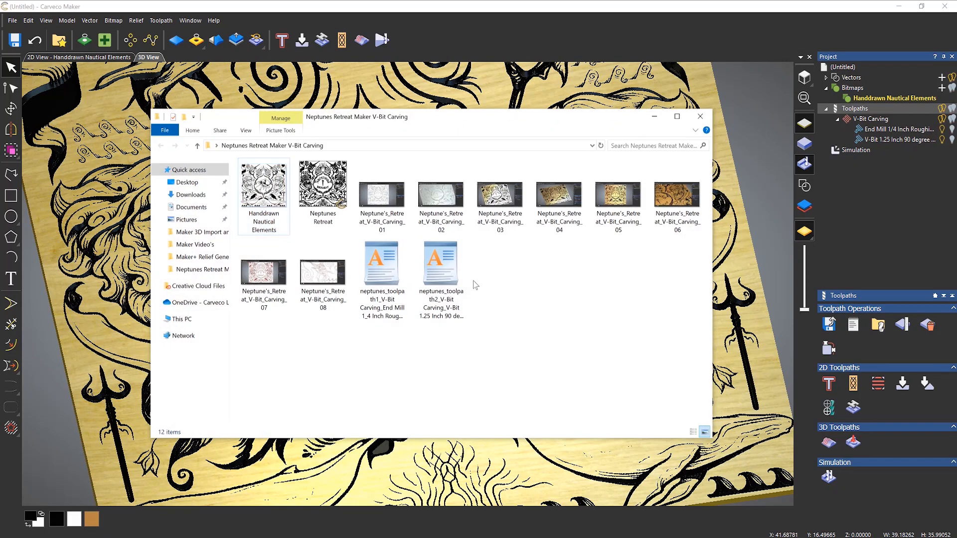
right_click(377, 273)
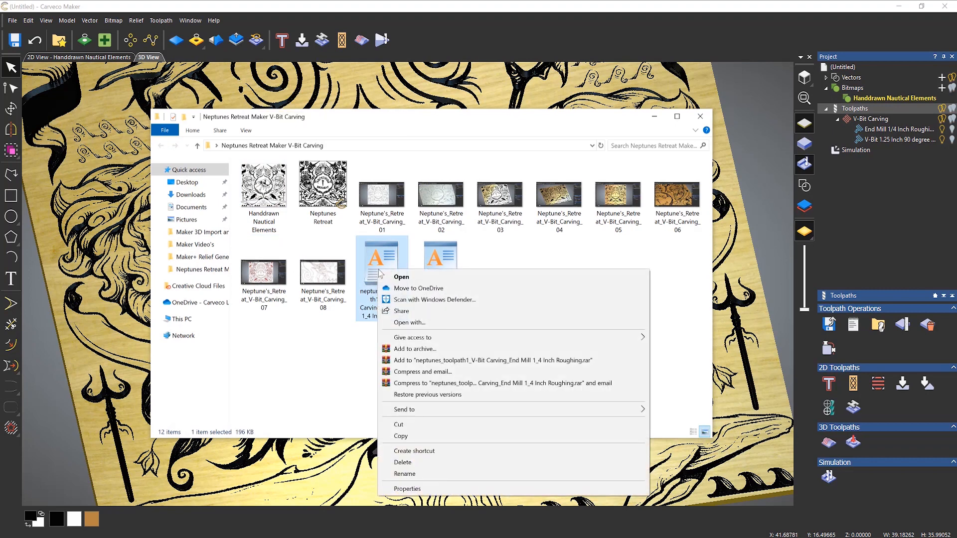
click(421, 277)
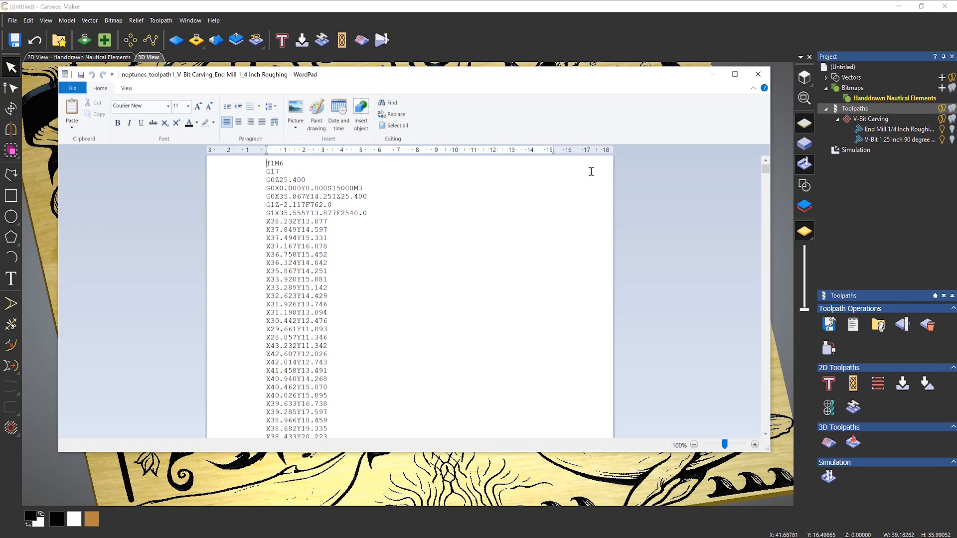
- After reviewing the roughing G-code, close WordPad and the output folder window
click(758, 74)
click(700, 116)
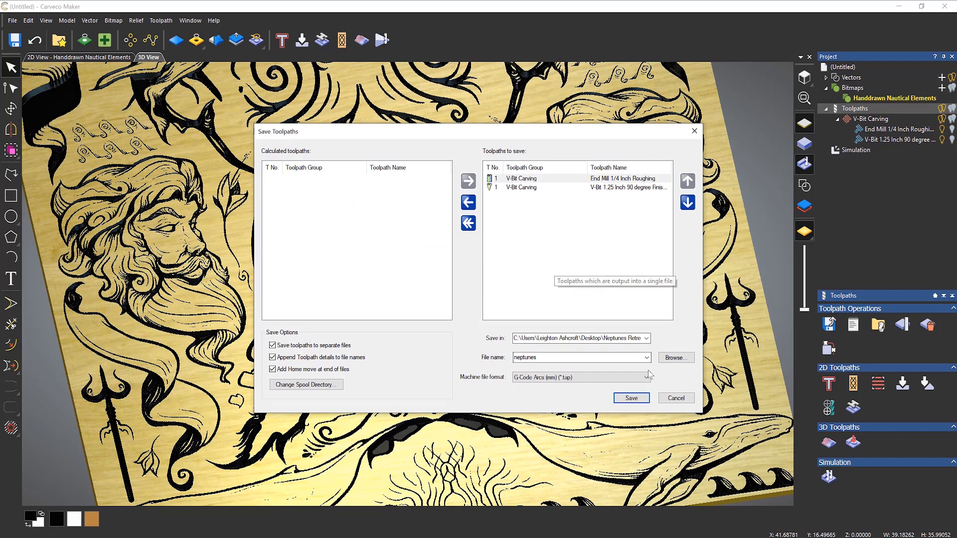
- Cancel the Save Toolpaths dialog to return to the Light Oak carving view
click(676, 398)
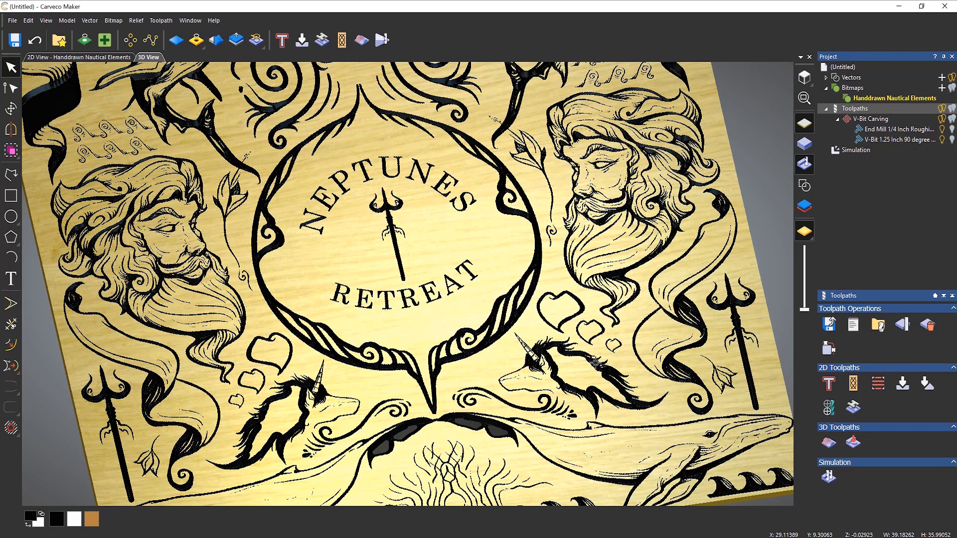